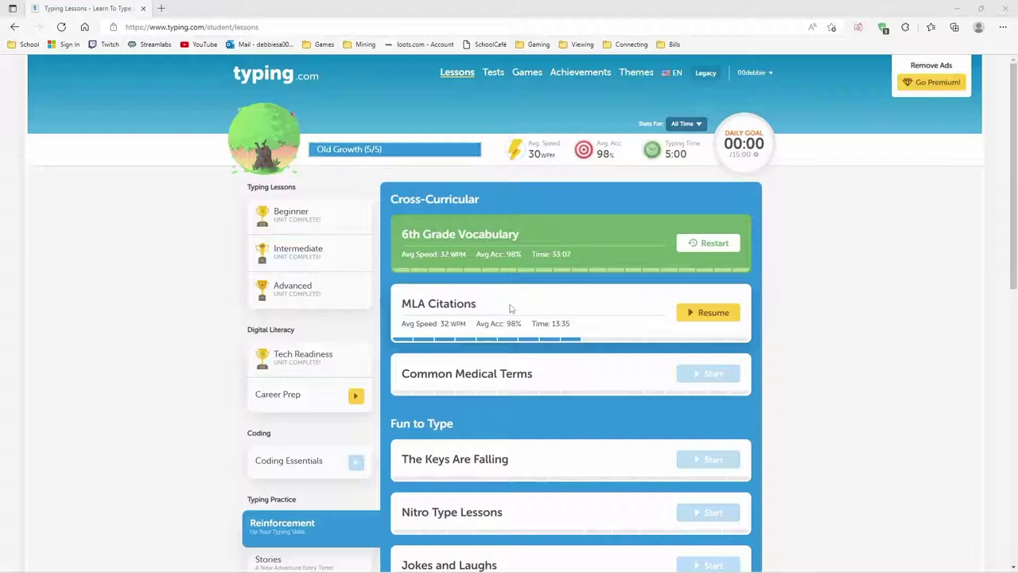
# Resume the unfinished MLA Citations lesson from its card, reopening screen 9 of 17
pyautogui.click(711, 316)
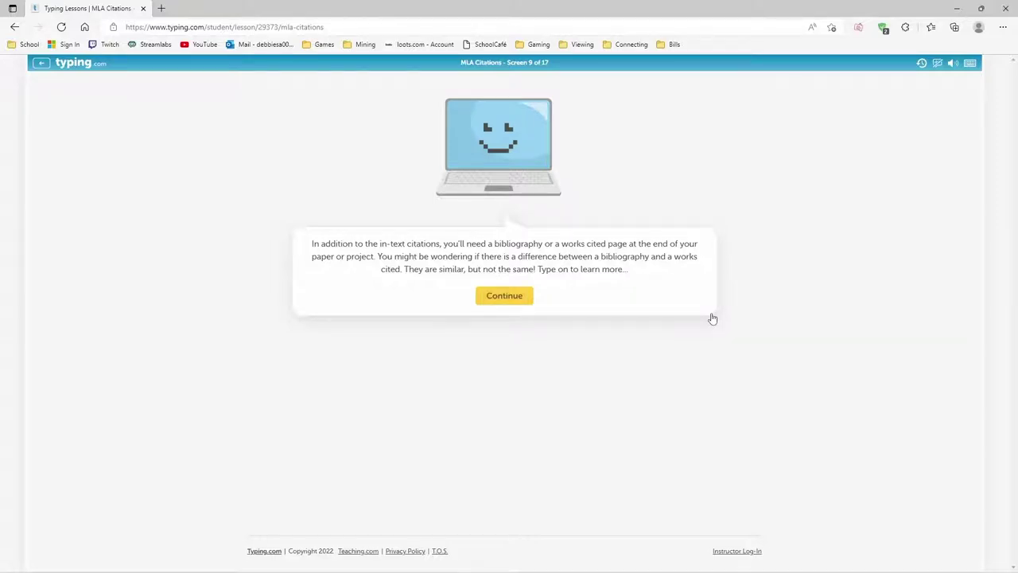
# Start screen 9 and type the passage beginning 'A bibliography contains sources you used to research…'
pyautogui.press('Return')
pyautogui.write('A')
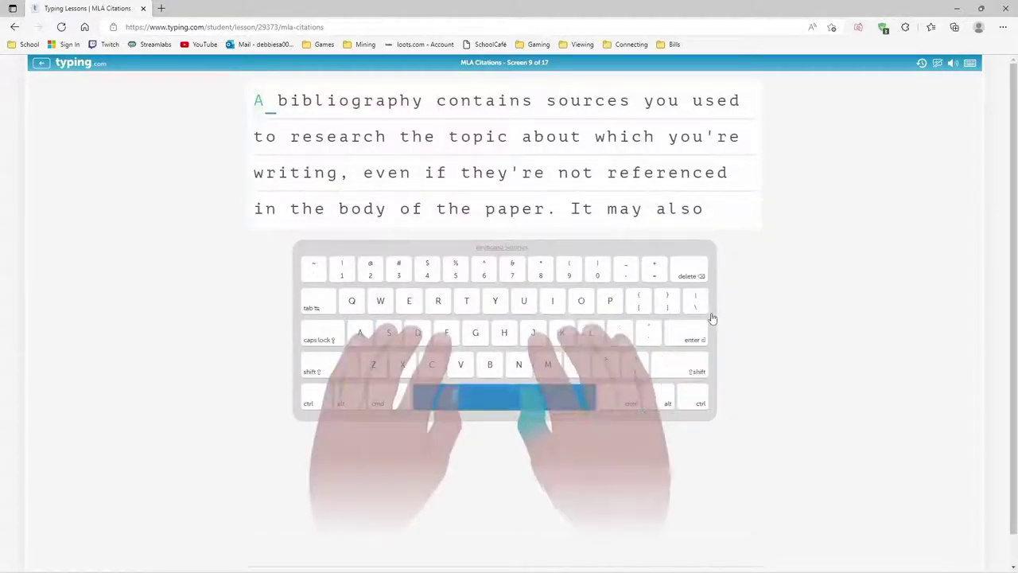
pyautogui.write(' bibliogra')
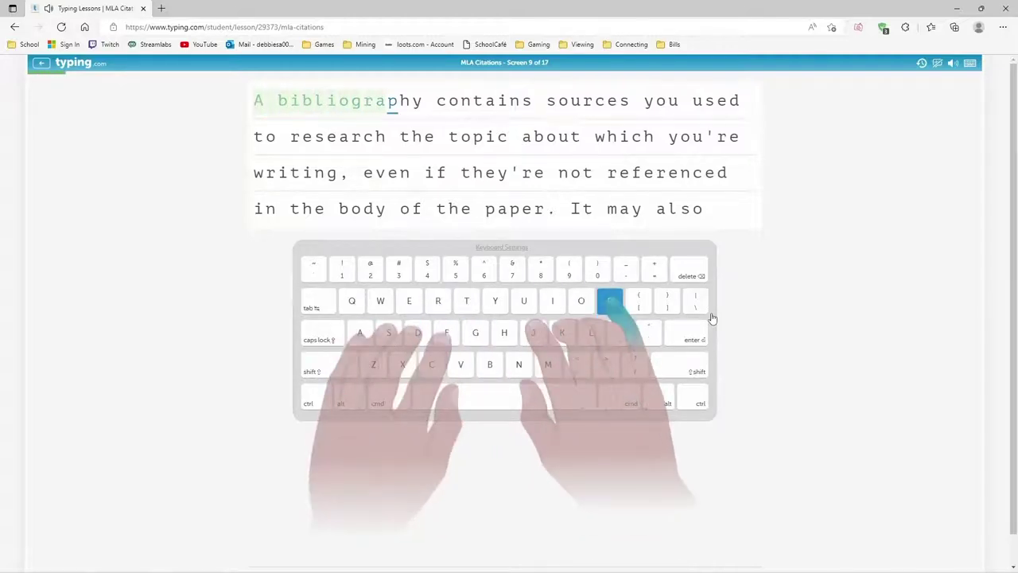
pyautogui.write('phy contains')
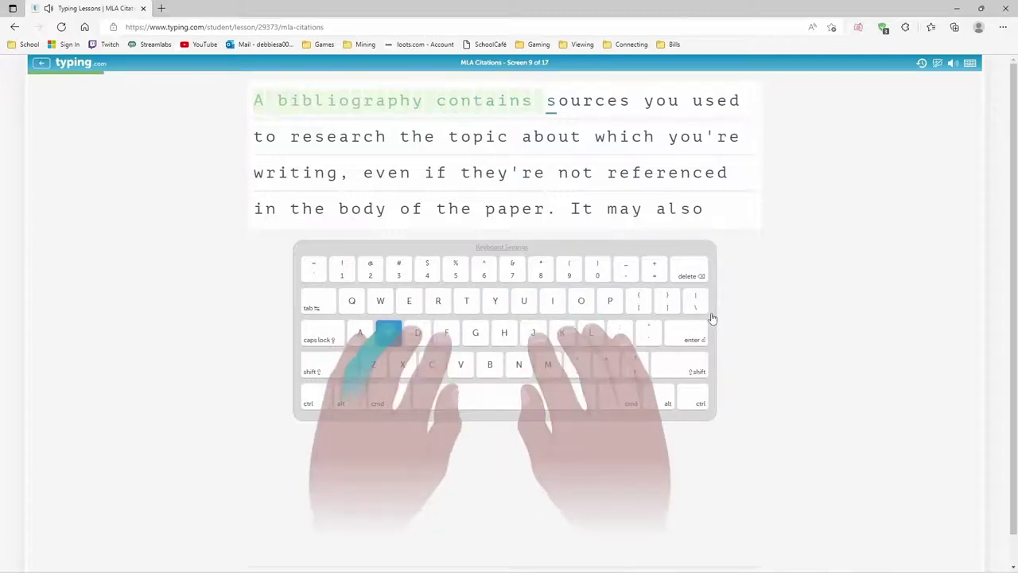
pyautogui.write(' sources ')
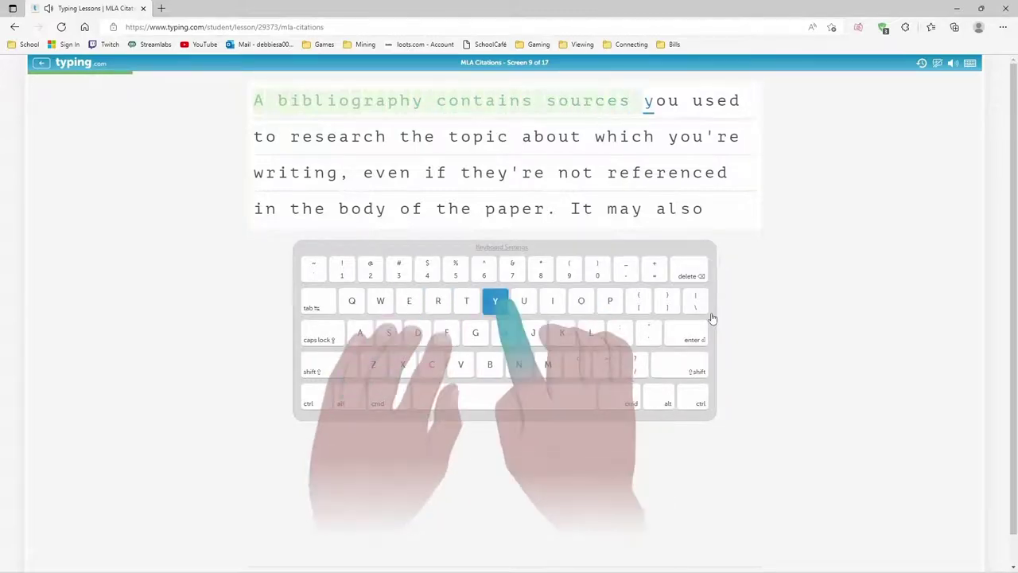
pyautogui.write('you ')
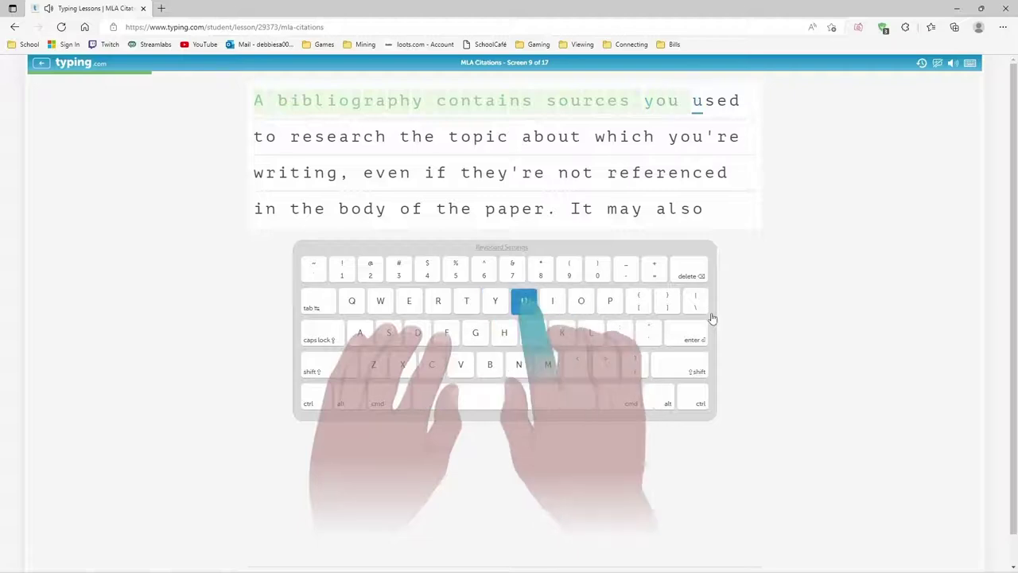
pyautogui.write('used to re')
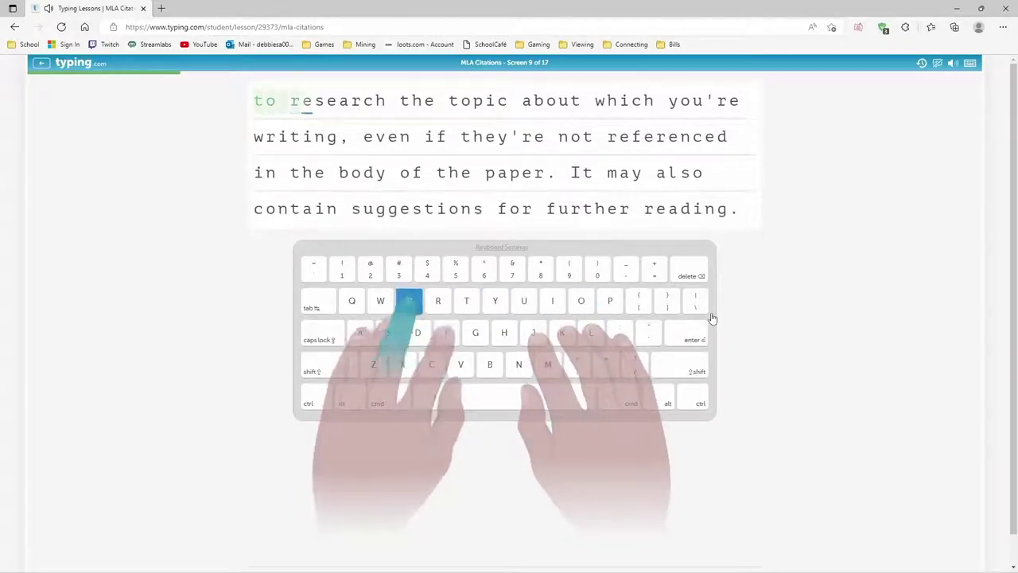
pyautogui.write('aearch ')
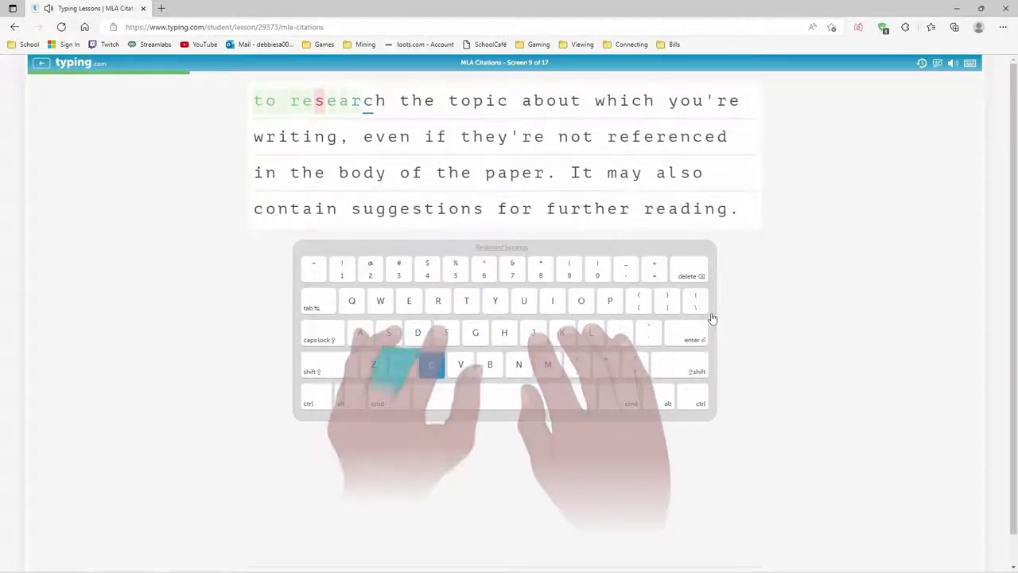
pyautogui.write('the to')
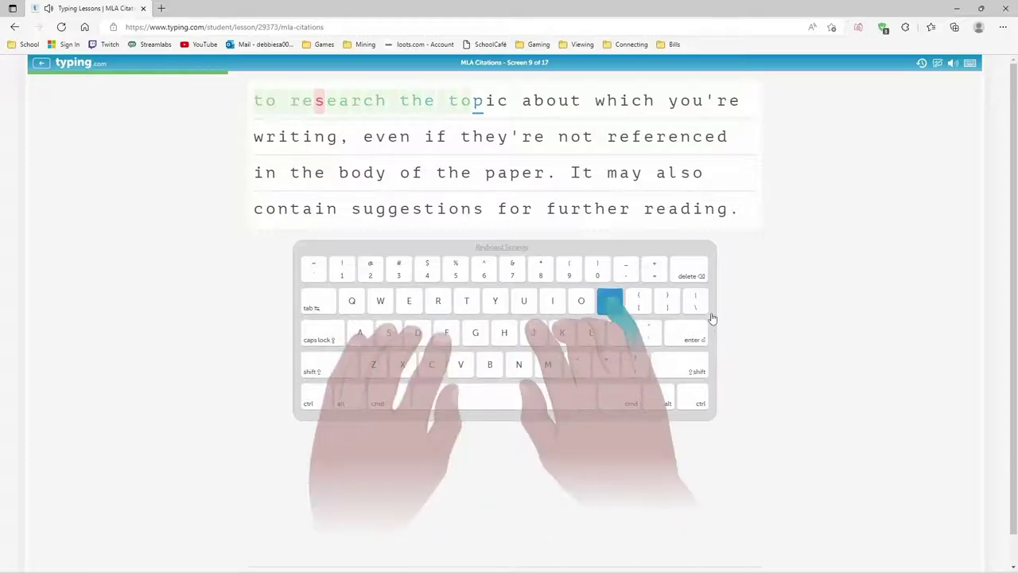
pyautogui.write('l')
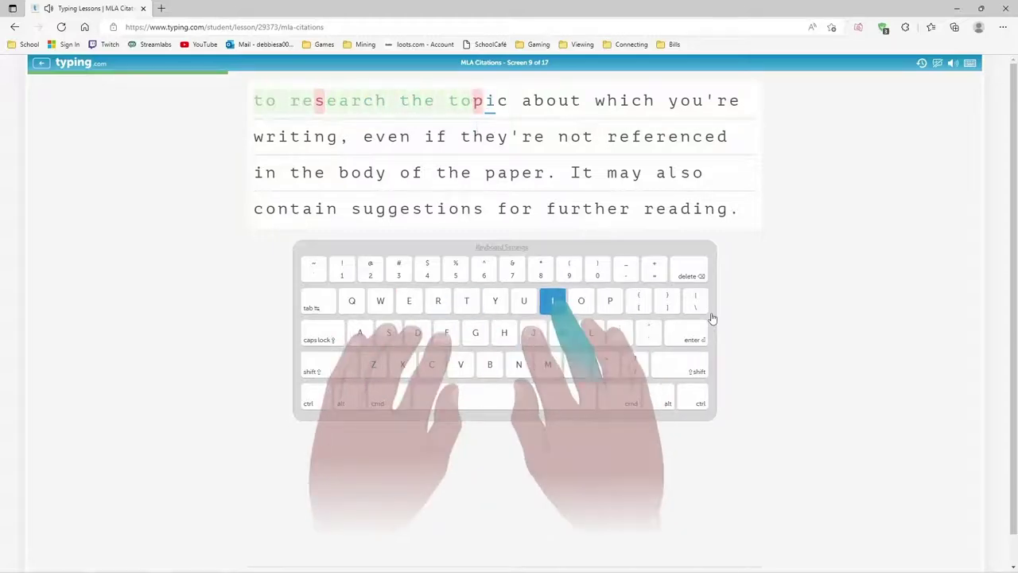
pyautogui.write('i')
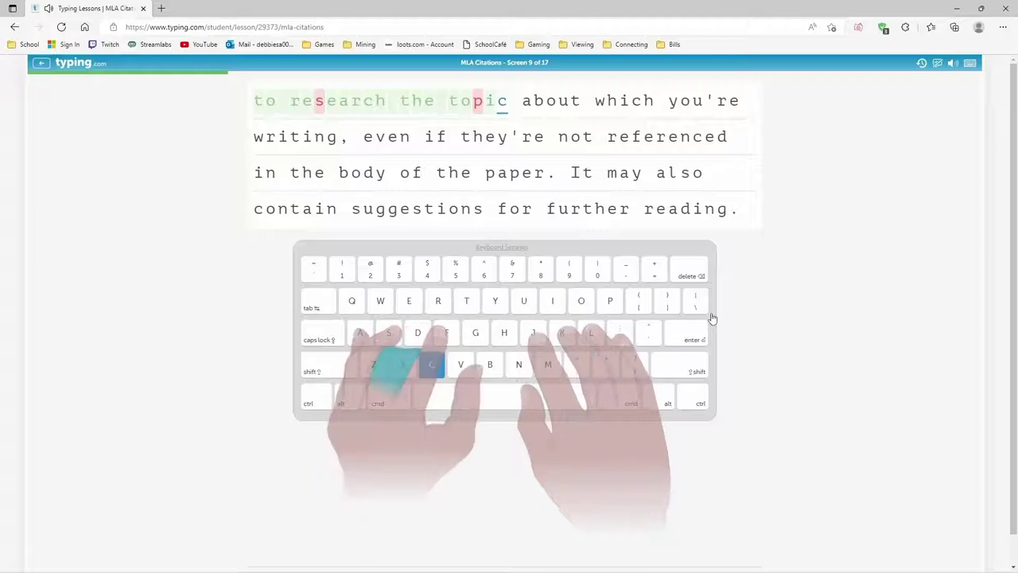
pyautogui.write('c abo')
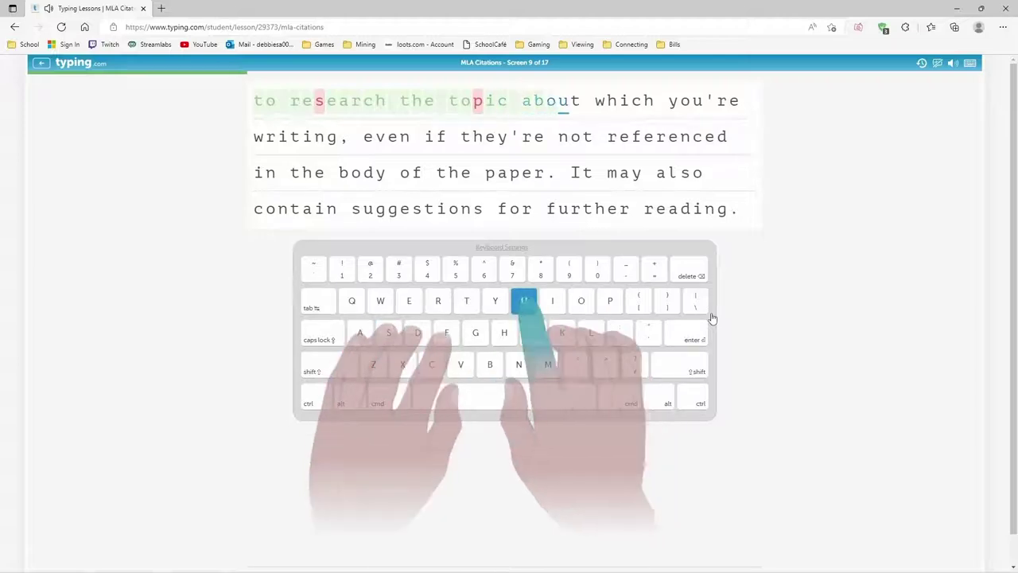
pyautogui.write('ut whi')
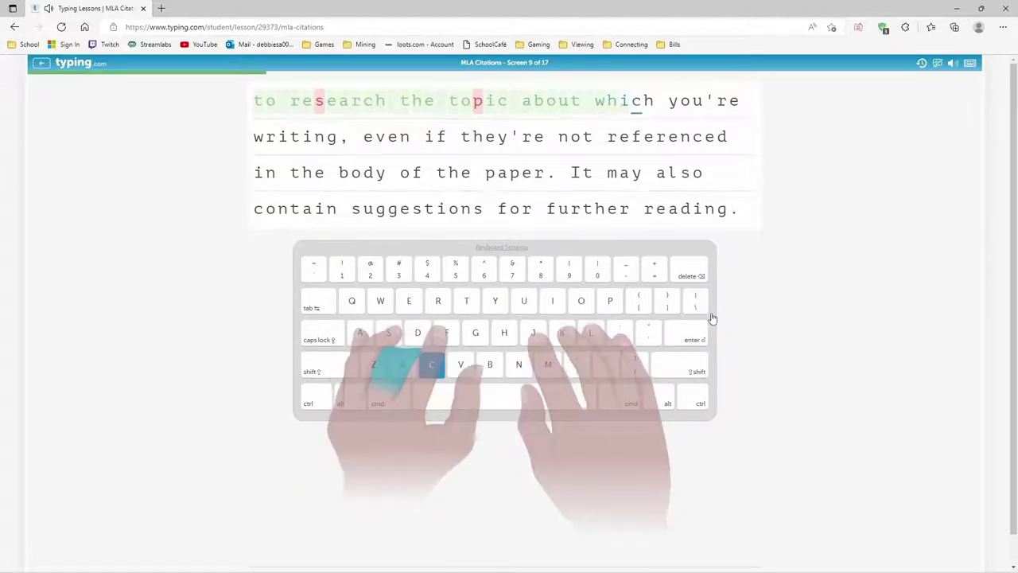
pyautogui.write('ch ')
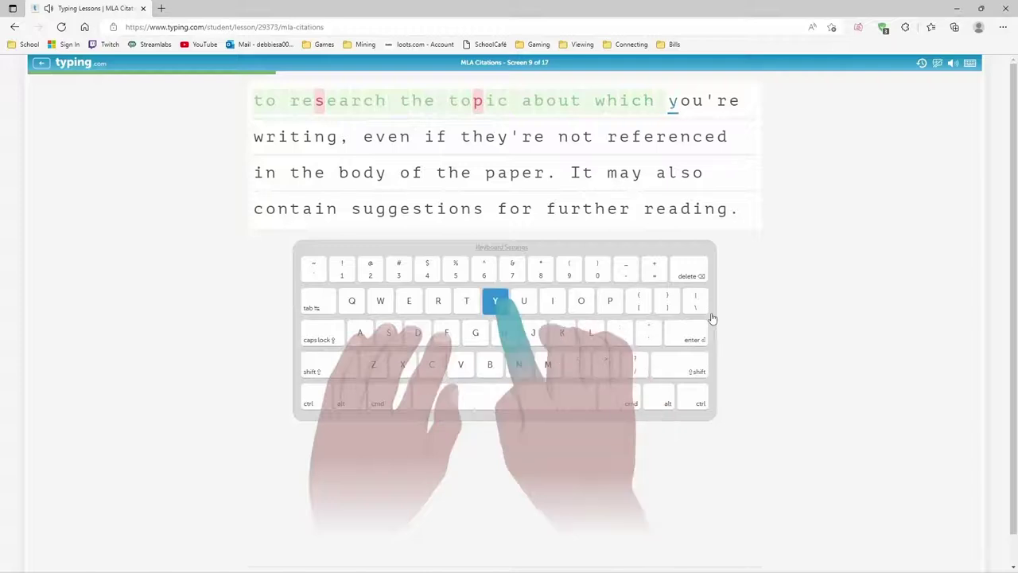
pyautogui.write("you're")
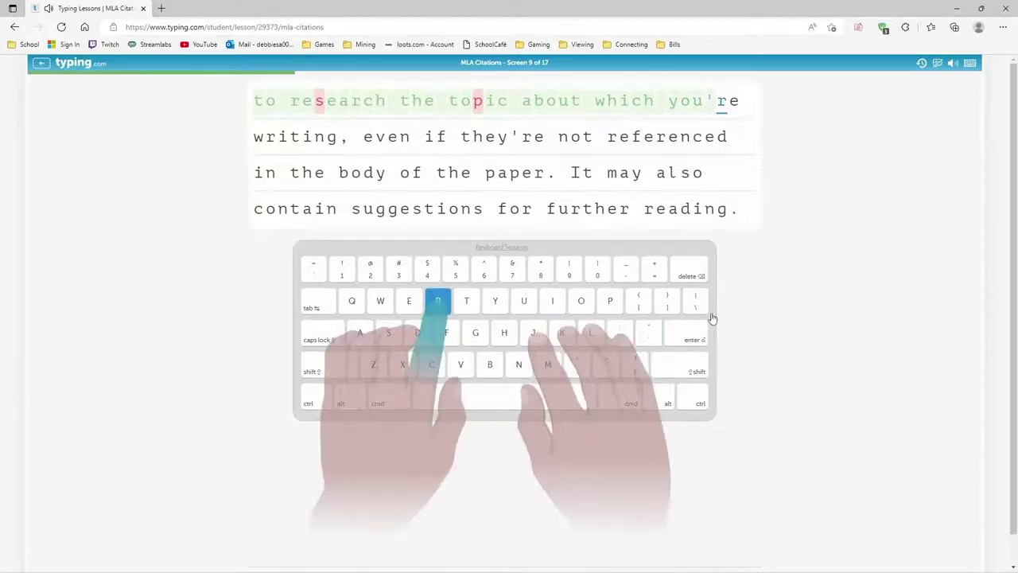
pyautogui.write(' wri')
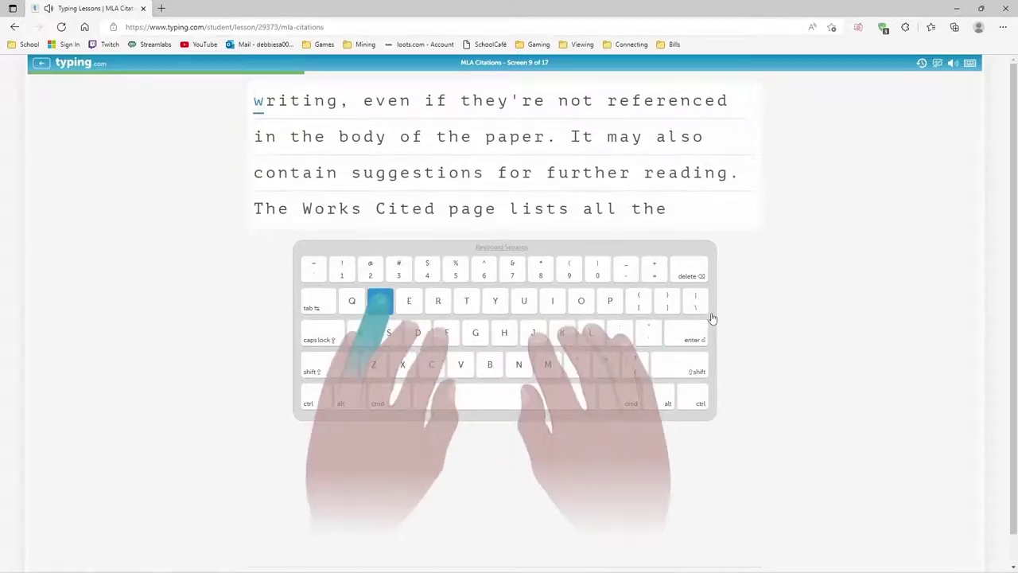
pyautogui.write('ting, e')
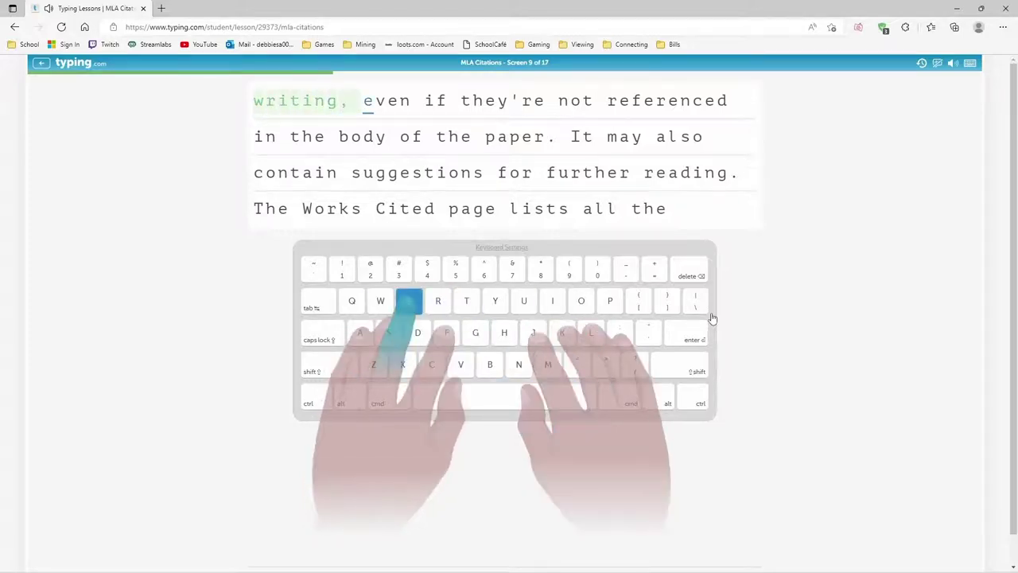
pyautogui.write('ven if the')
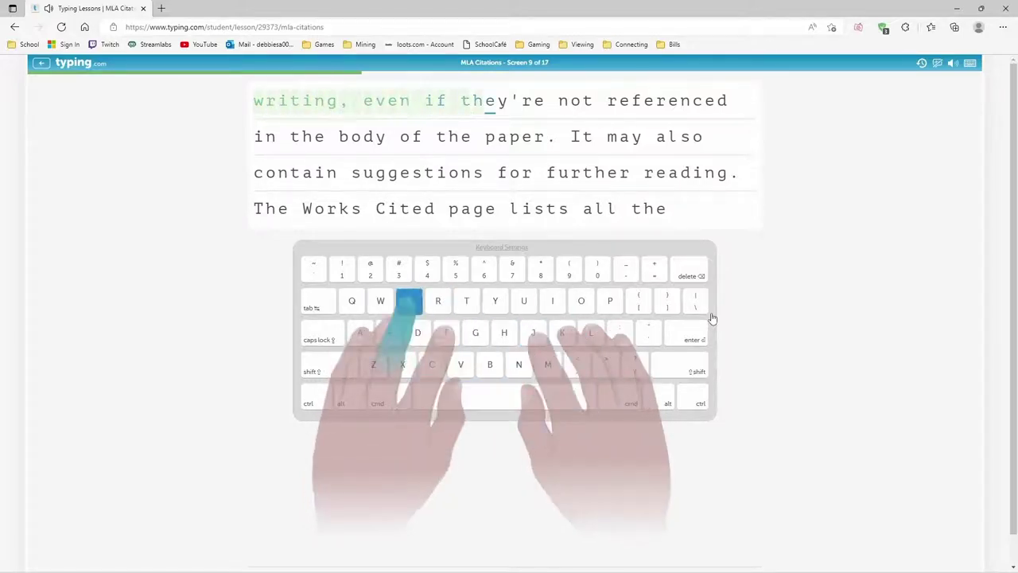
pyautogui.write("y'")
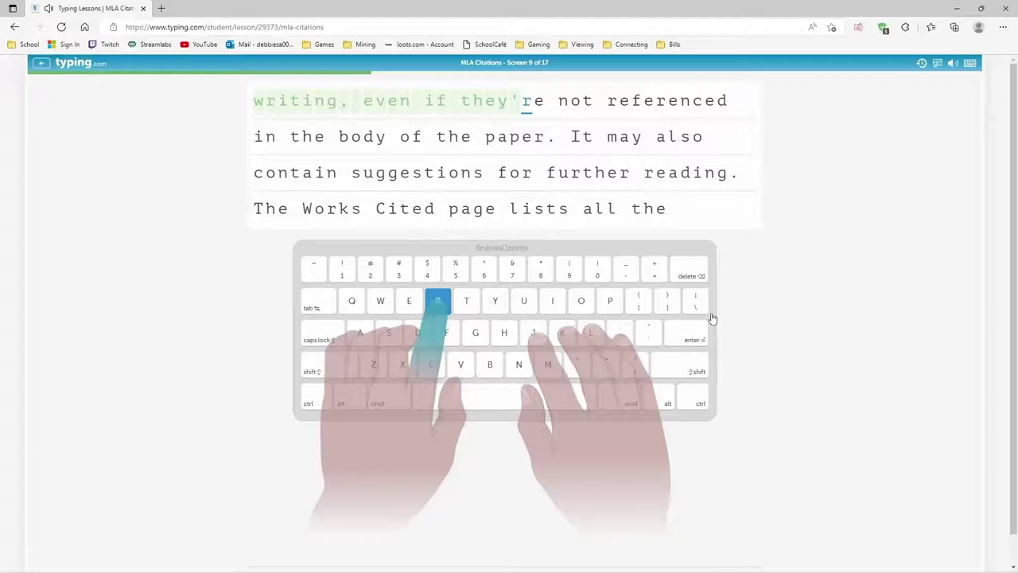
pyautogui.write('re not ')
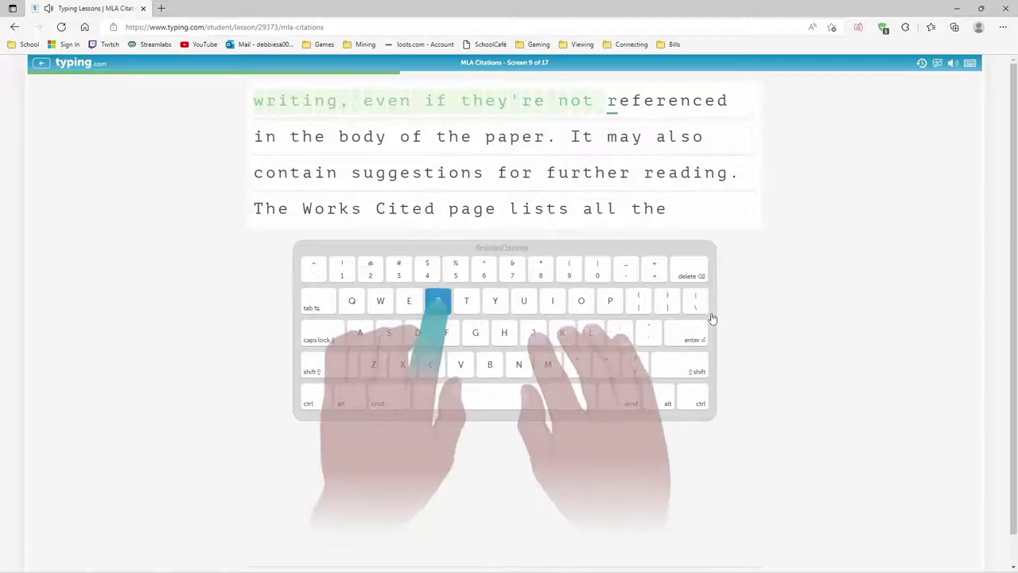
pyautogui.write('reference')
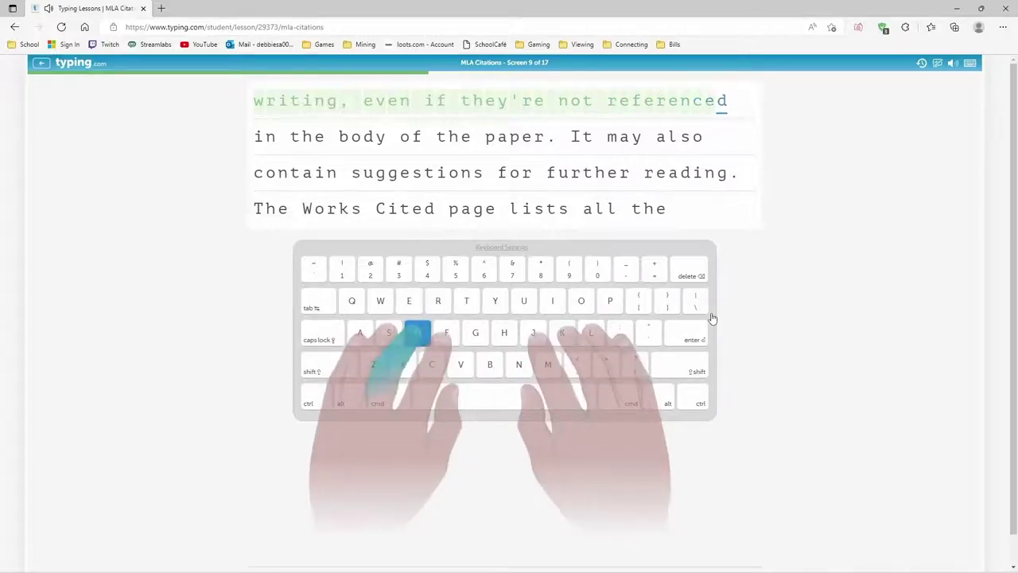
pyautogui.write('d in the ')
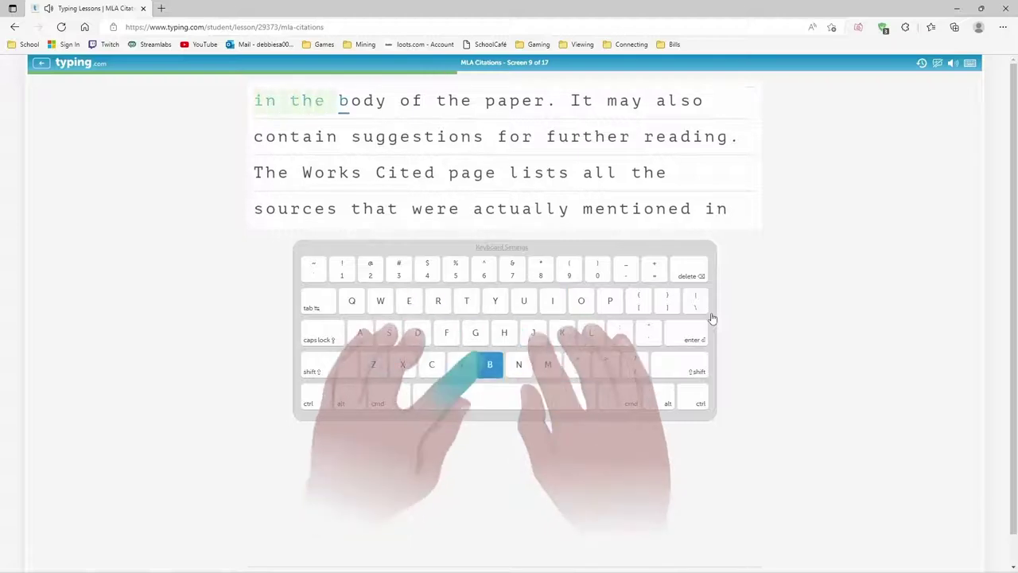
pyautogui.write('body ')
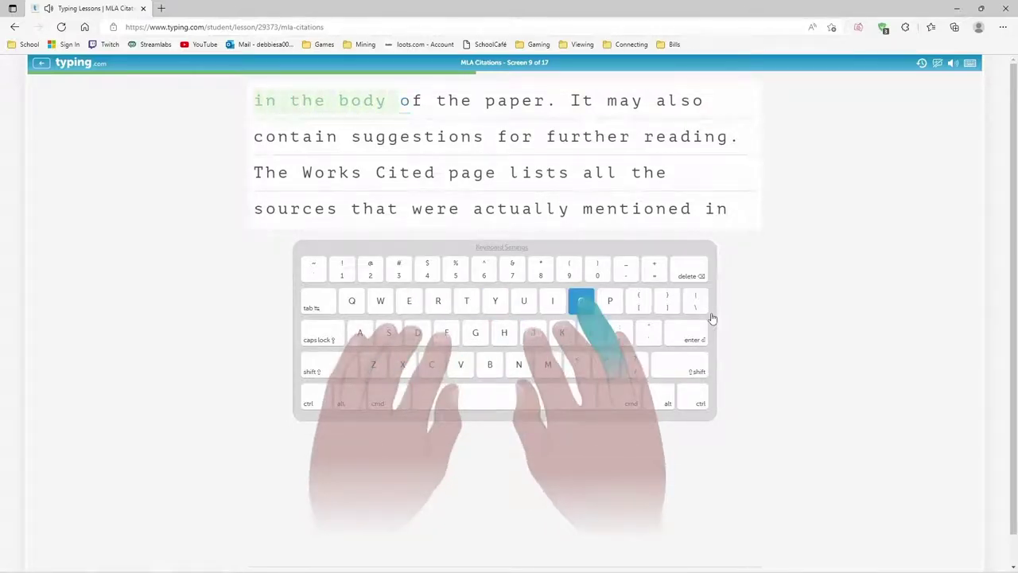
pyautogui.write('of the ')
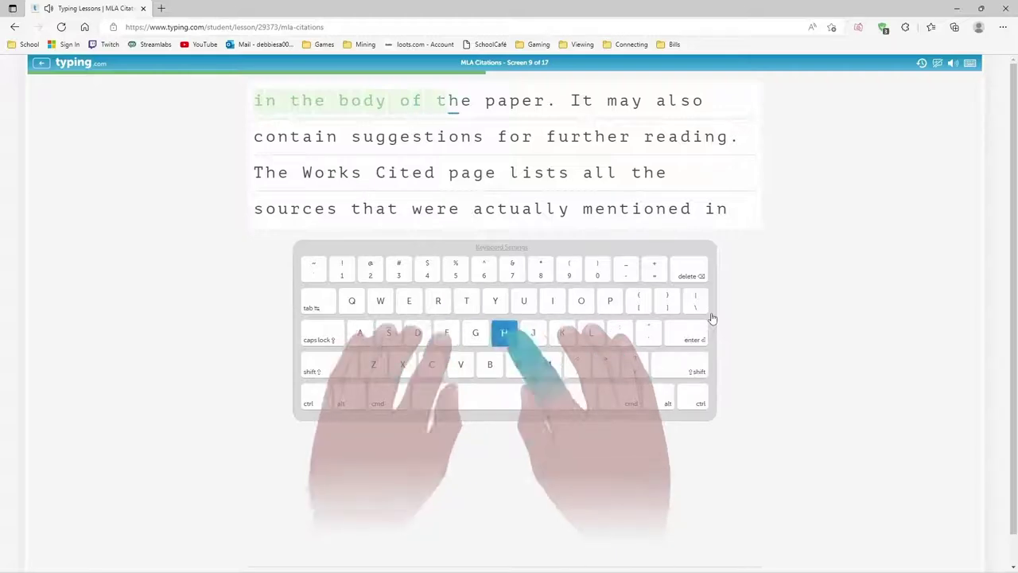
pyautogui.write('pa')
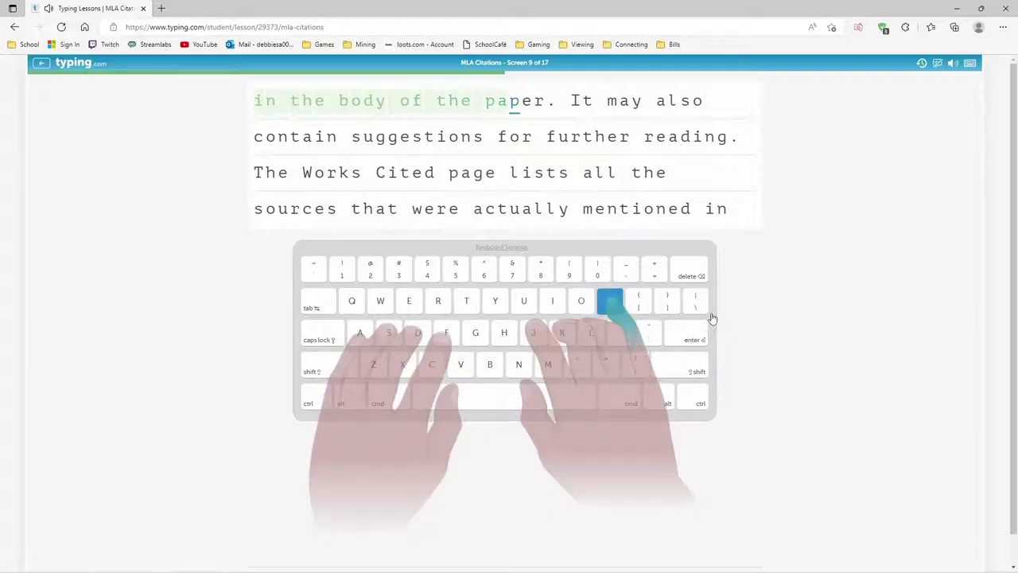
pyautogui.write('per.')
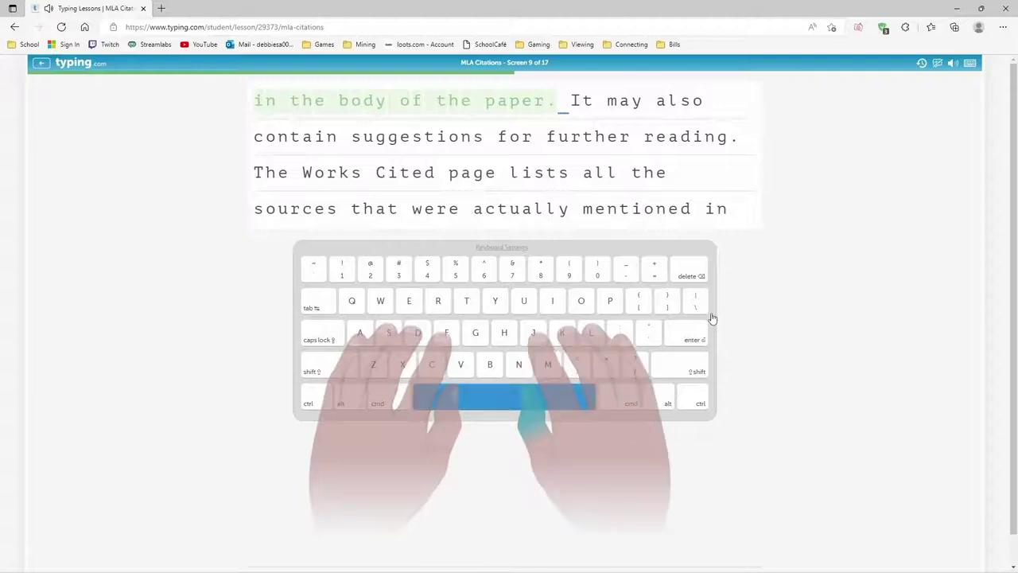
pyautogui.write(' It may also ')
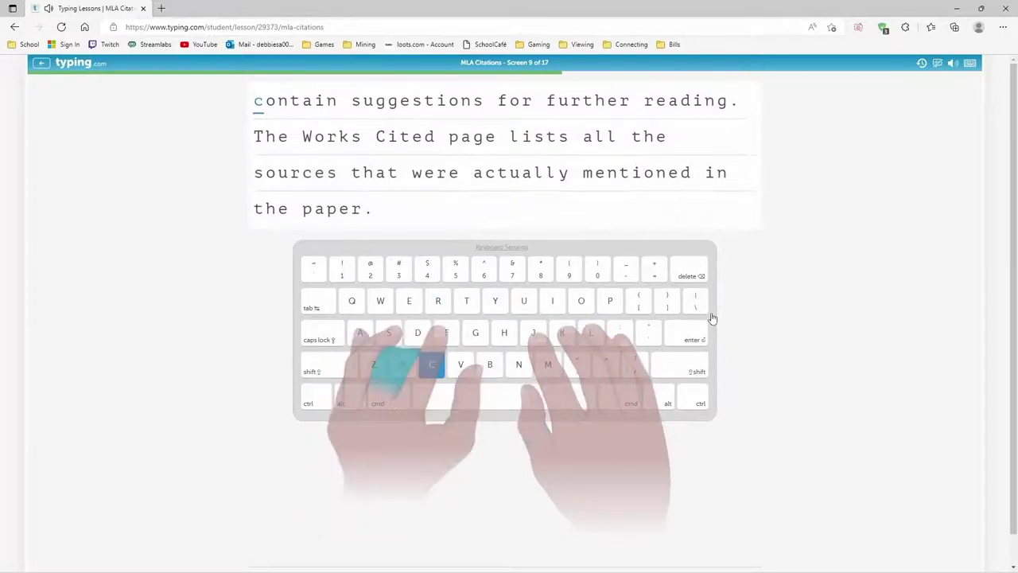
pyautogui.write('contai')
pyautogui.write('n sugge')
pyautogui.write('stions fo')
pyautogui.write('r t')
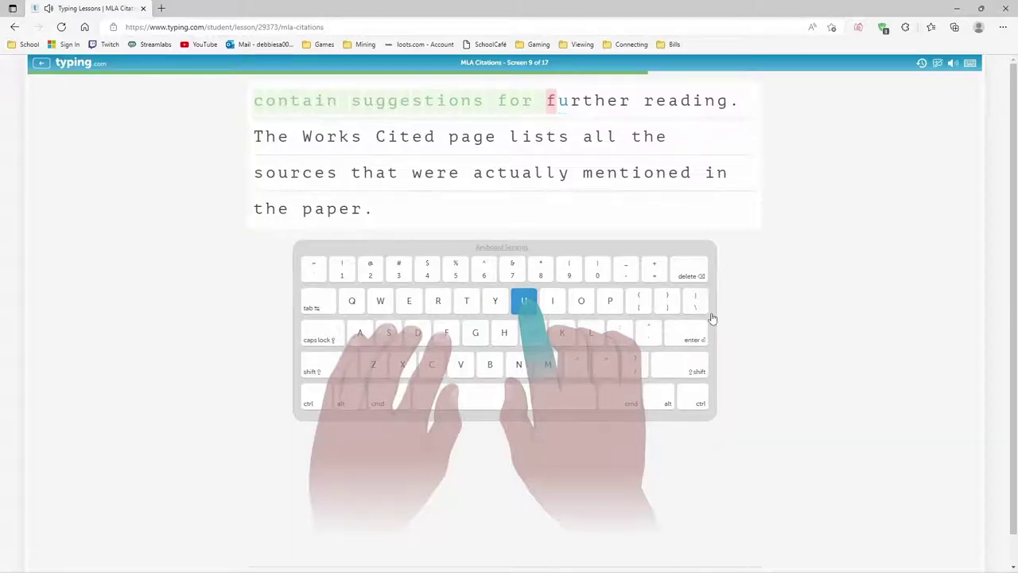
pyautogui.write('urther re')
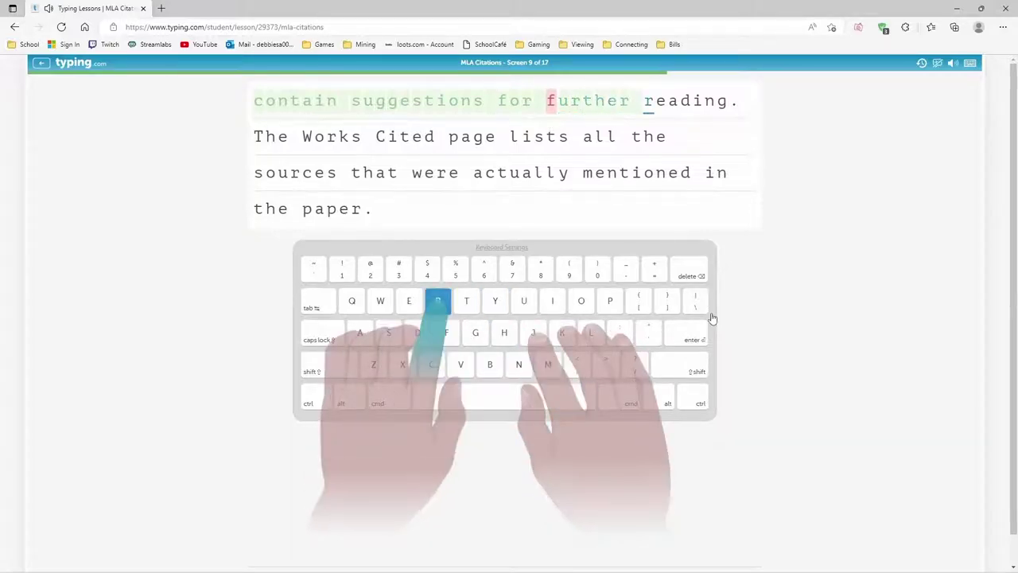
pyautogui.write('ading. ')
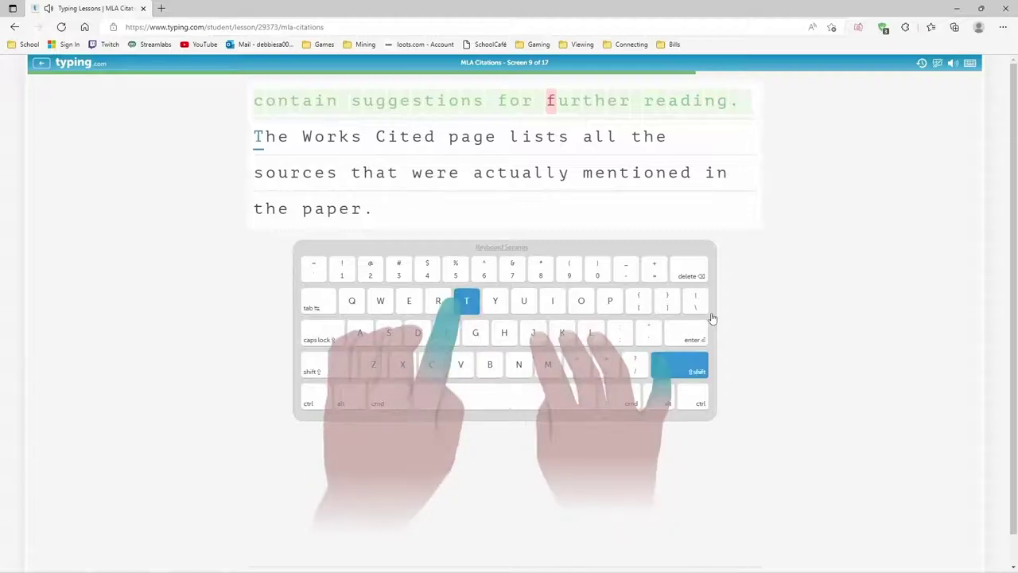
pyautogui.write('The W')
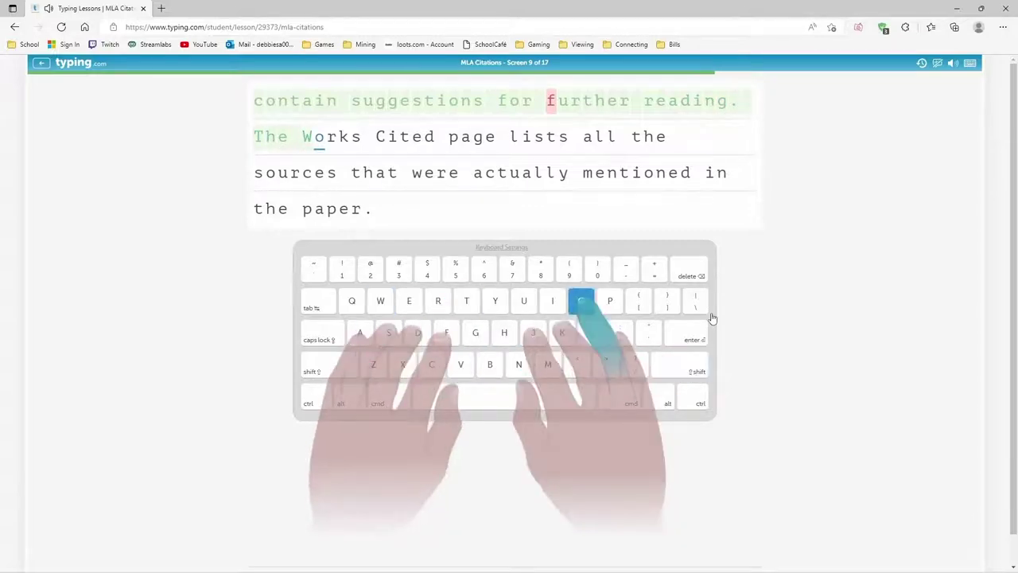
pyautogui.write('orks ')
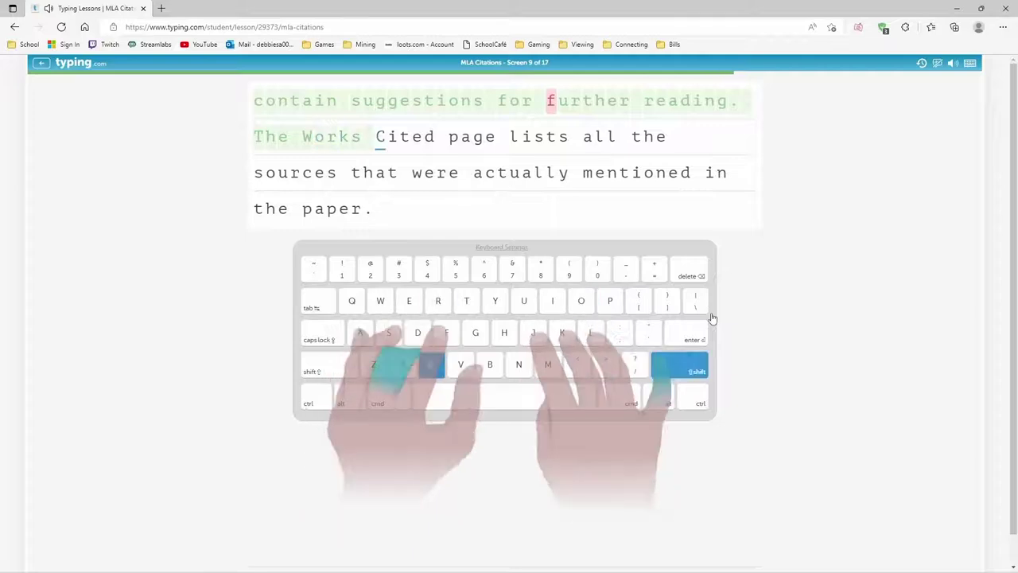
pyautogui.write('Ci')
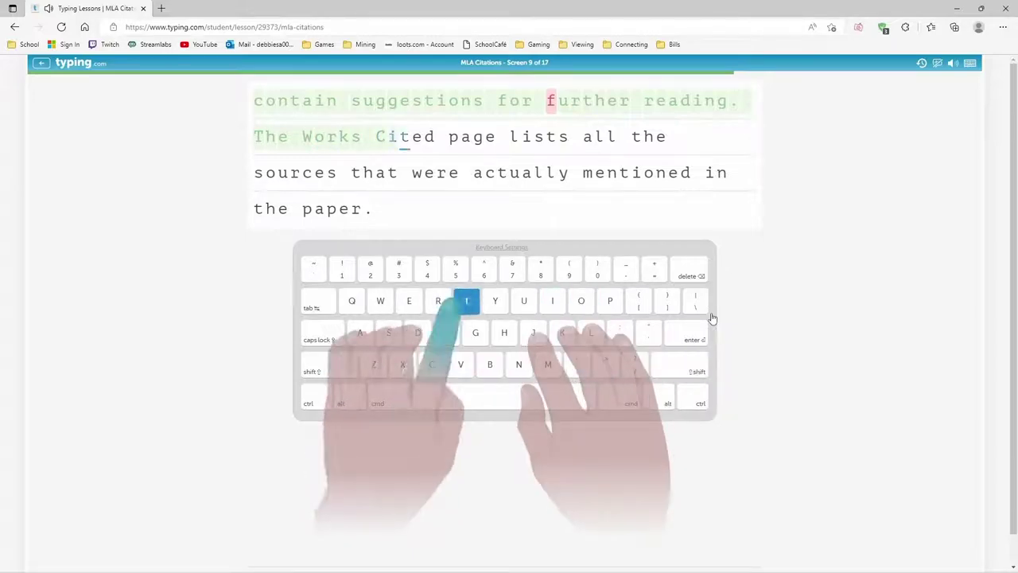
pyautogui.write('ted pag')
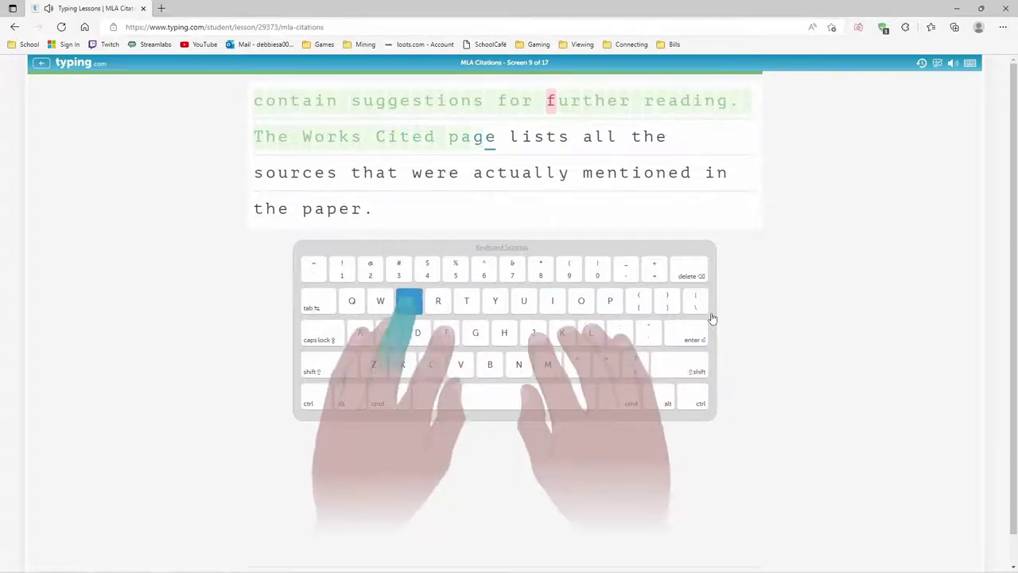
pyautogui.write('e lists ')
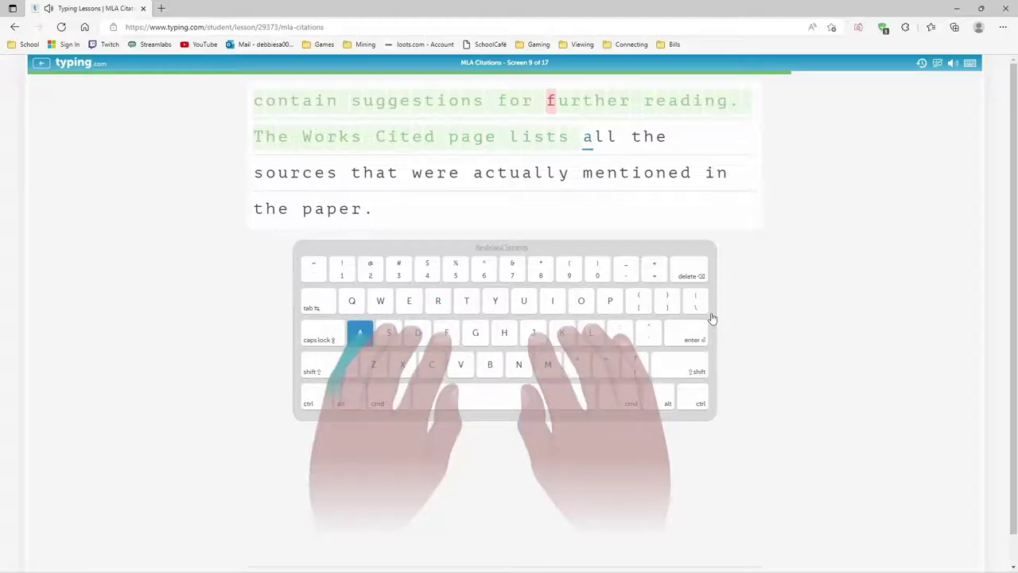
pyautogui.write('all the sourc')
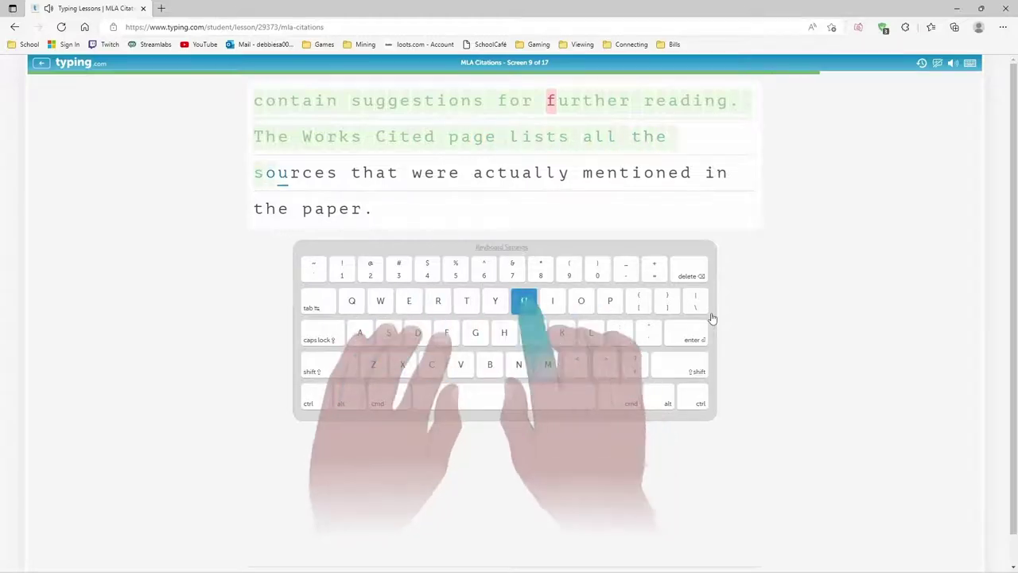
pyautogui.write('es that')
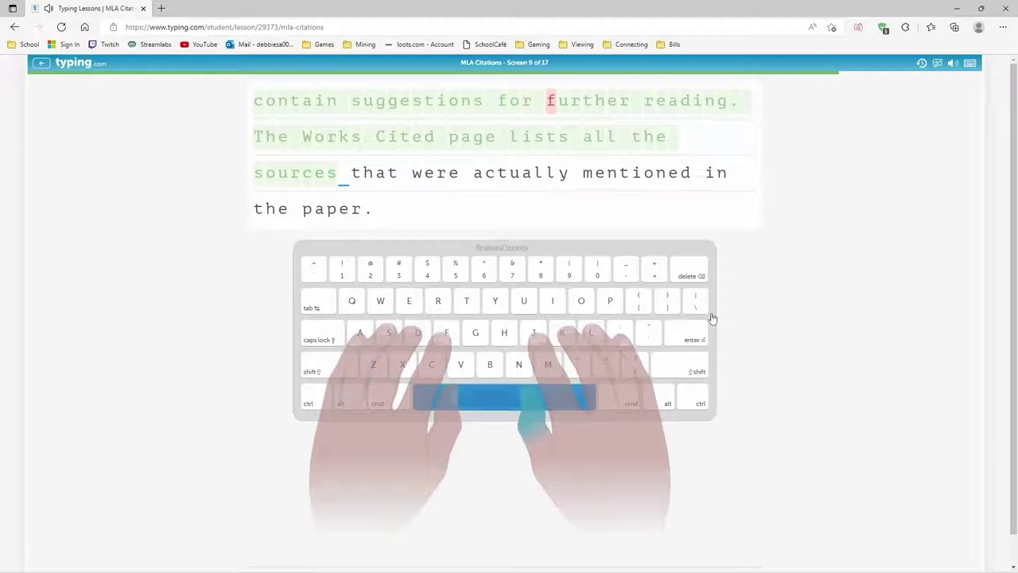
pyautogui.write(' were act')
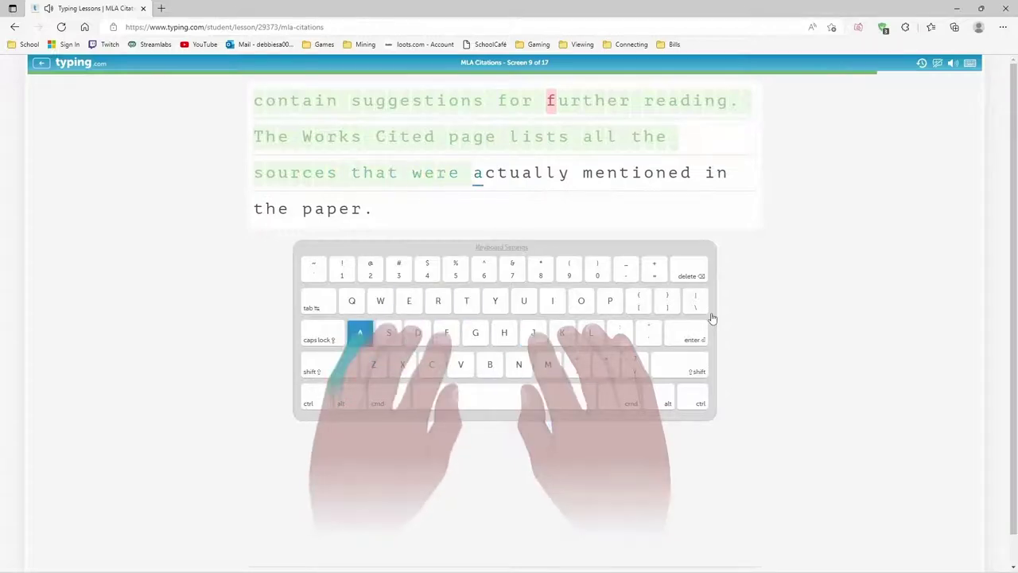
pyautogui.write('yally m')
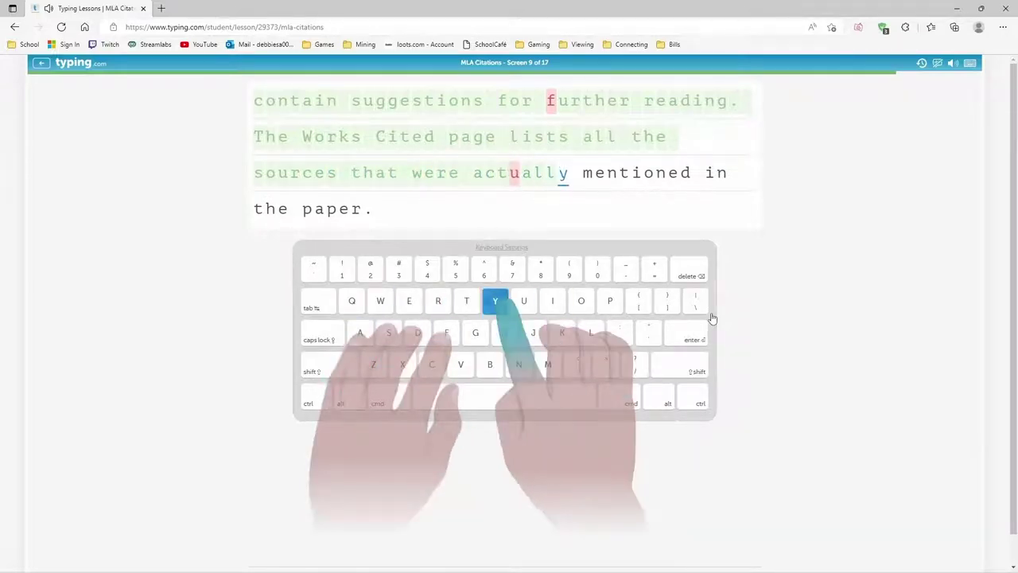
pyautogui.write('entioned i')
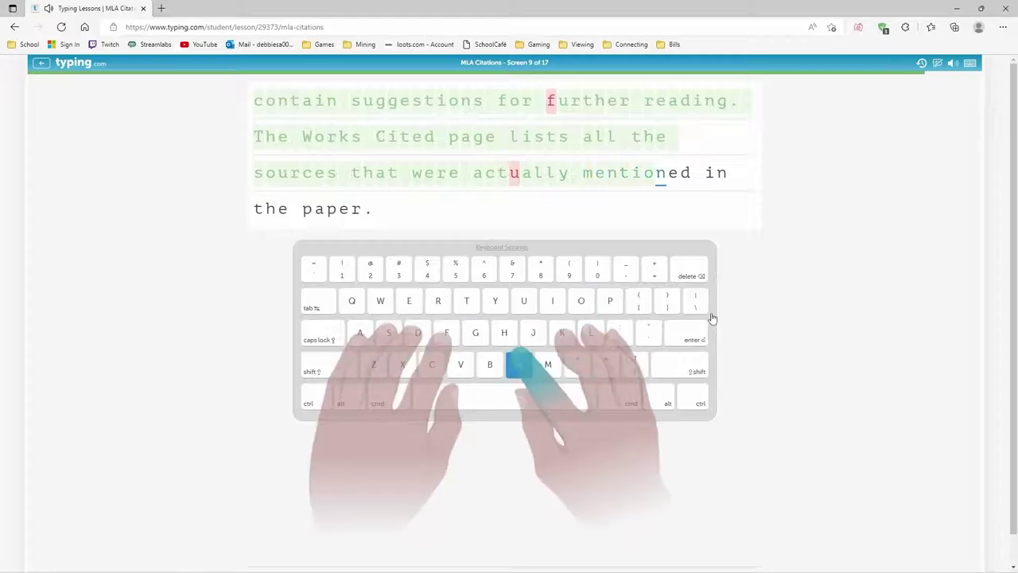
pyautogui.write('n the pape')
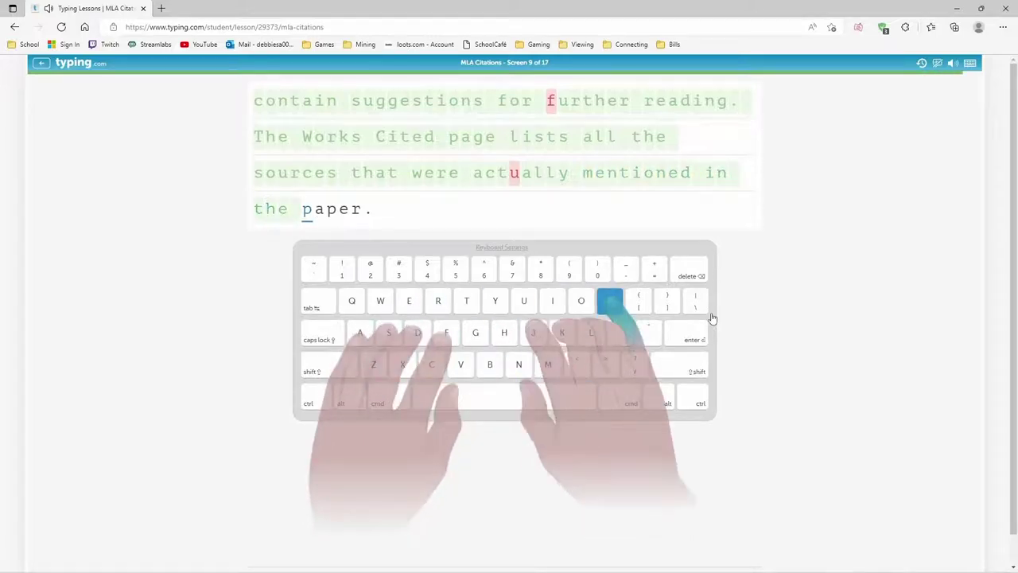
pyautogui.write('r.')
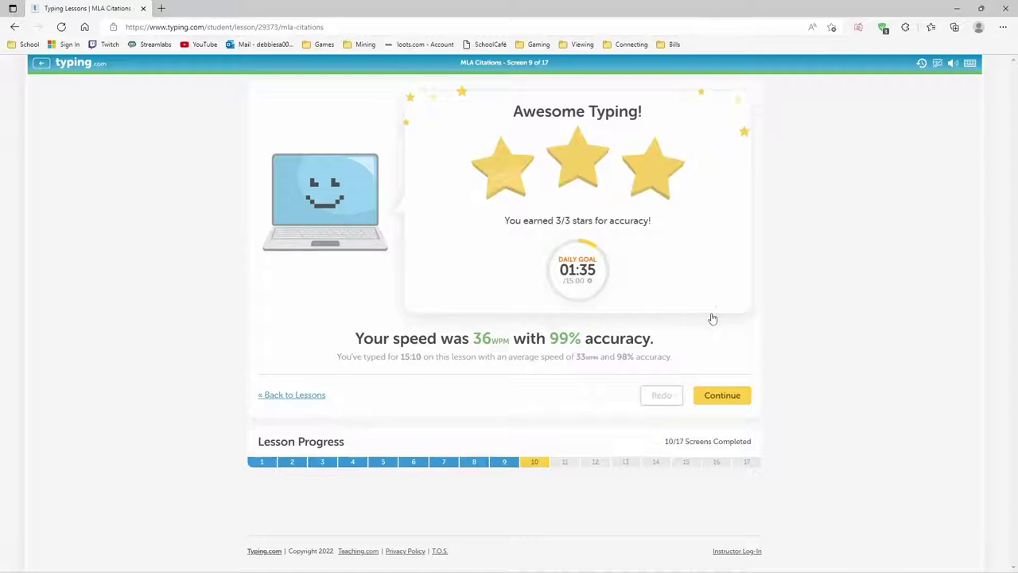
# Continue past the screen 9 results to the screen 10 intro on formatting full citations
pyautogui.press('Return')
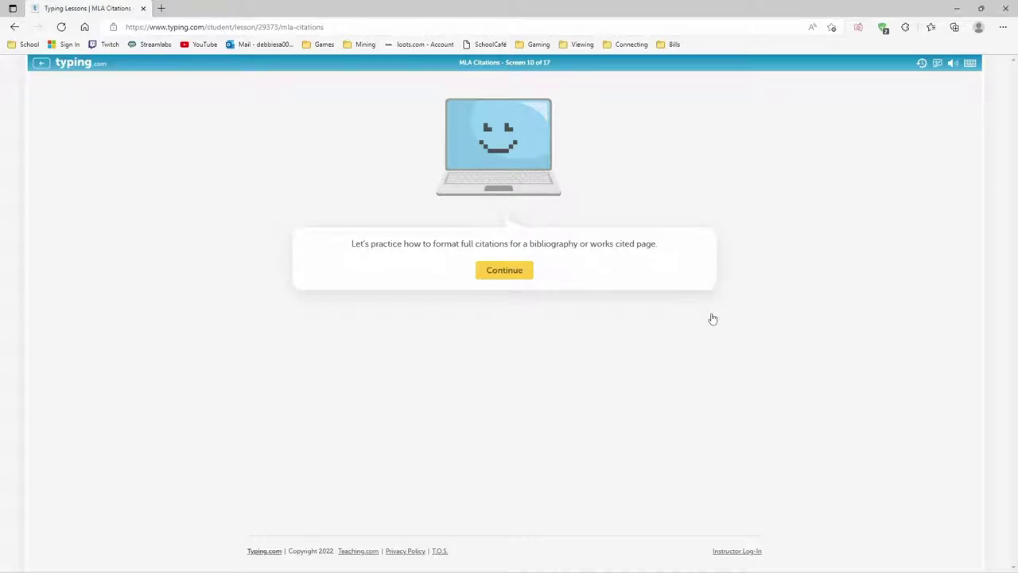
# Start screen 10 and type 'A book citation generally requires… the year it was published.'
pyautogui.press('Return')
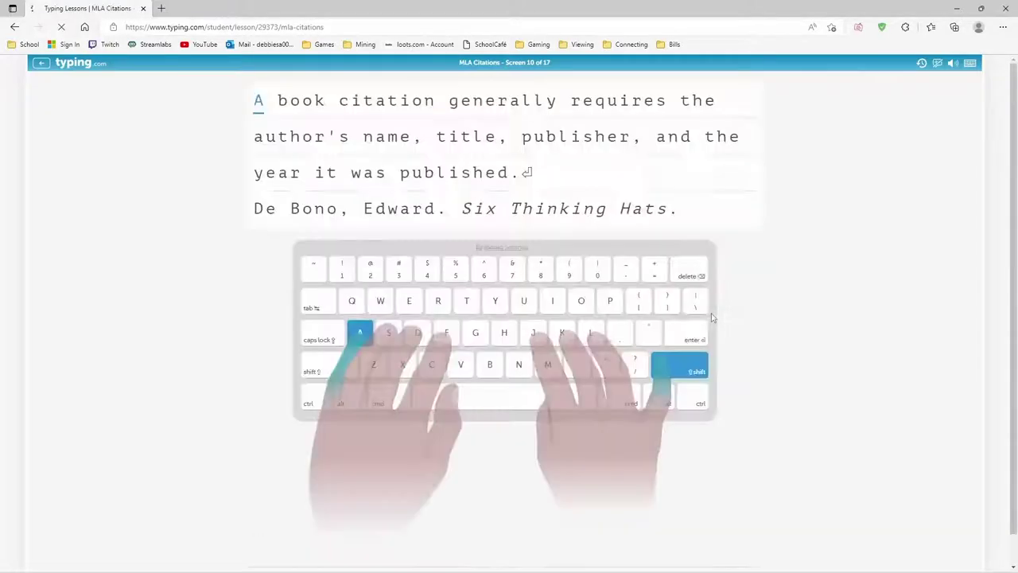
pyautogui.write('A ')
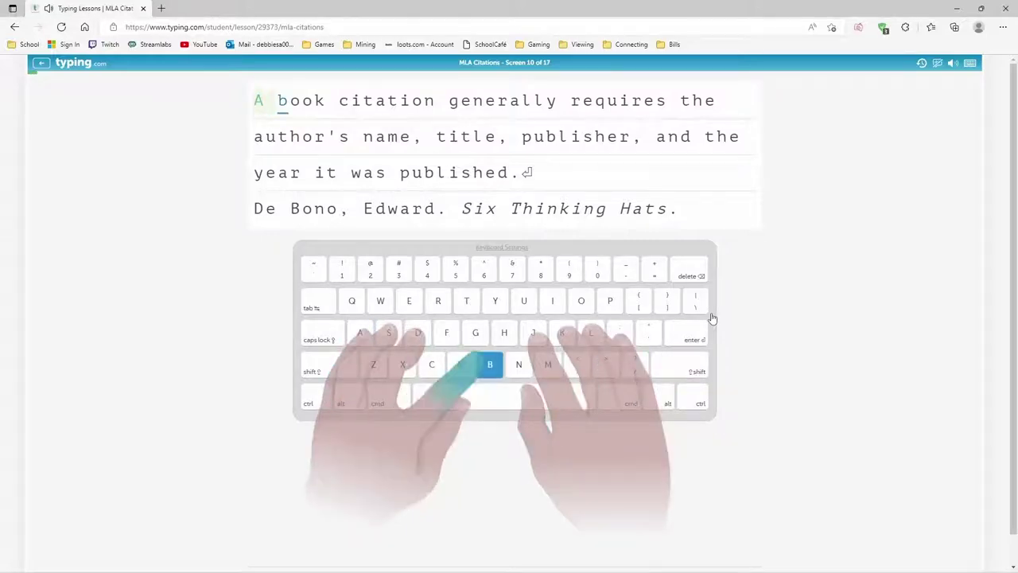
pyautogui.write('book ')
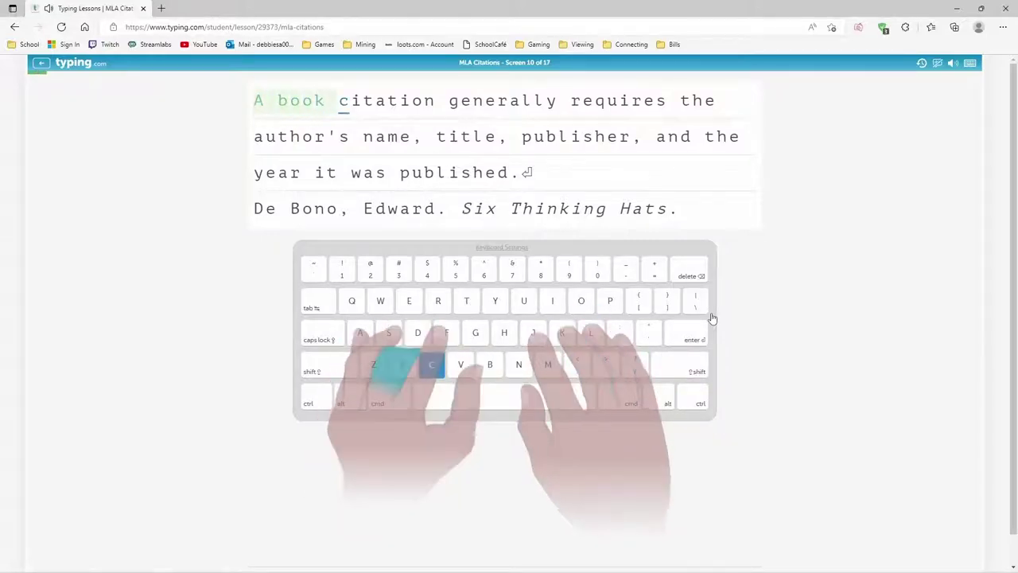
pyautogui.write('citation ')
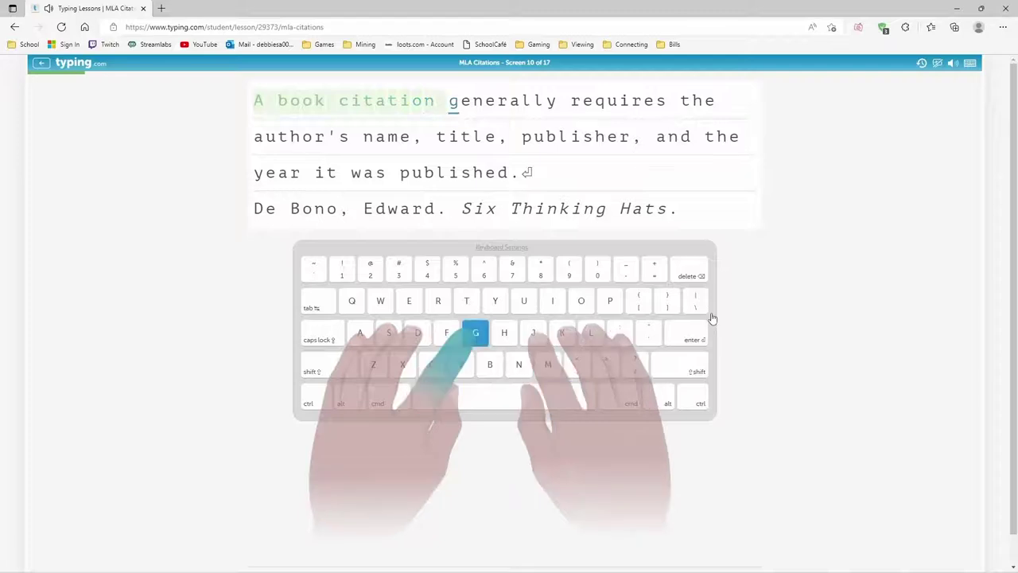
pyautogui.write('generally')
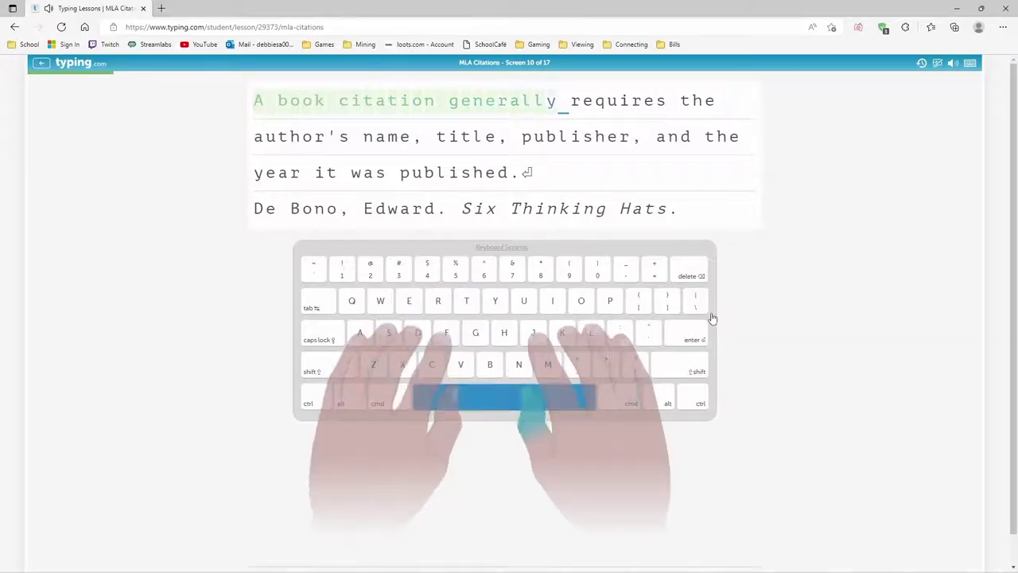
pyautogui.write(' requires the ')
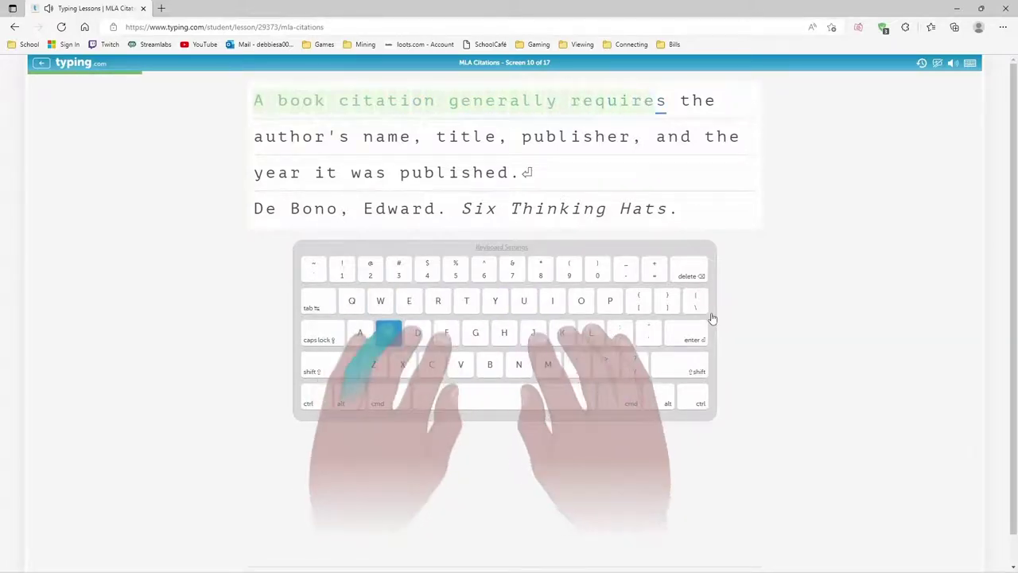
pyautogui.write('autha')
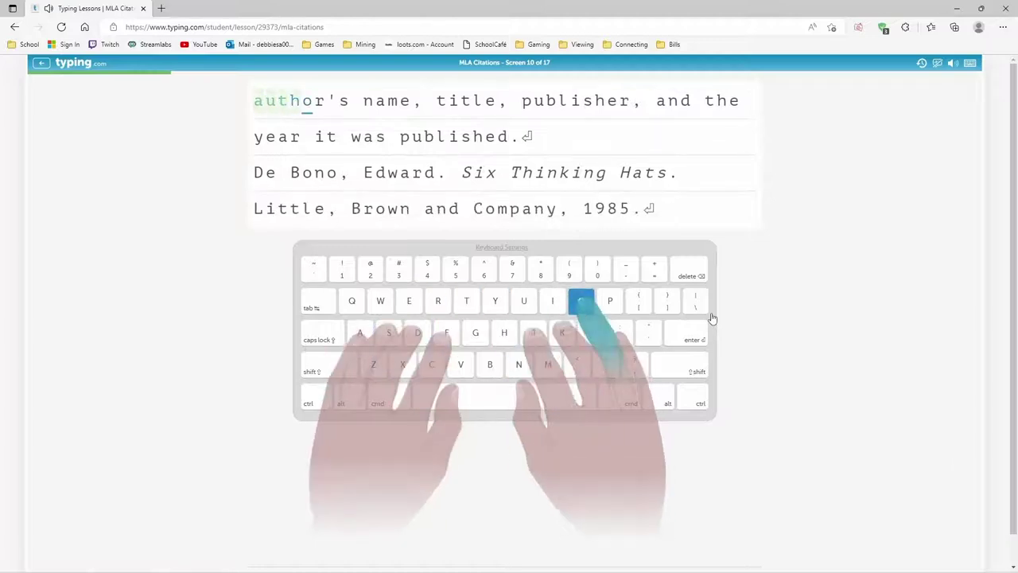
pyautogui.write('r')
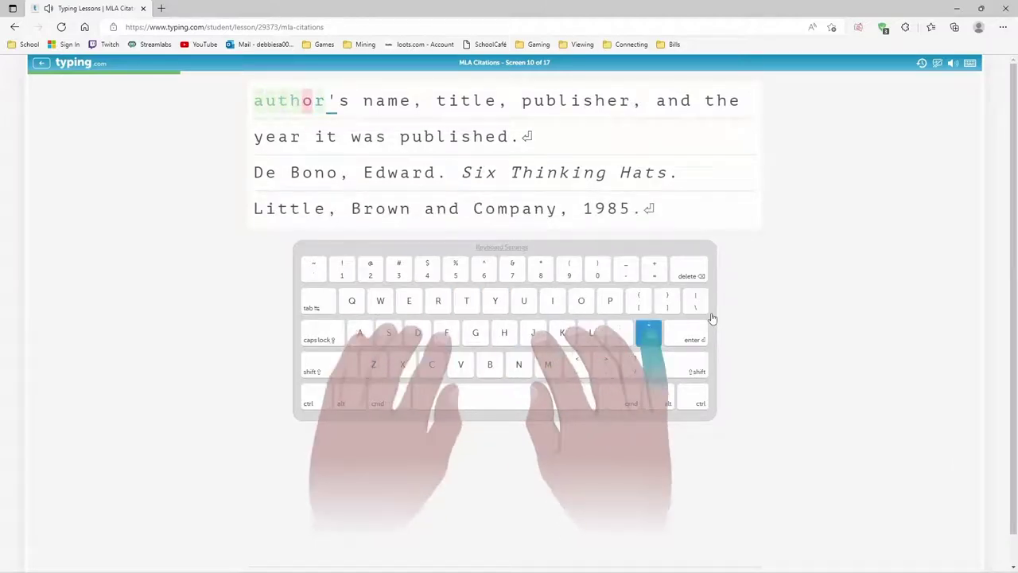
pyautogui.write("'s name, ")
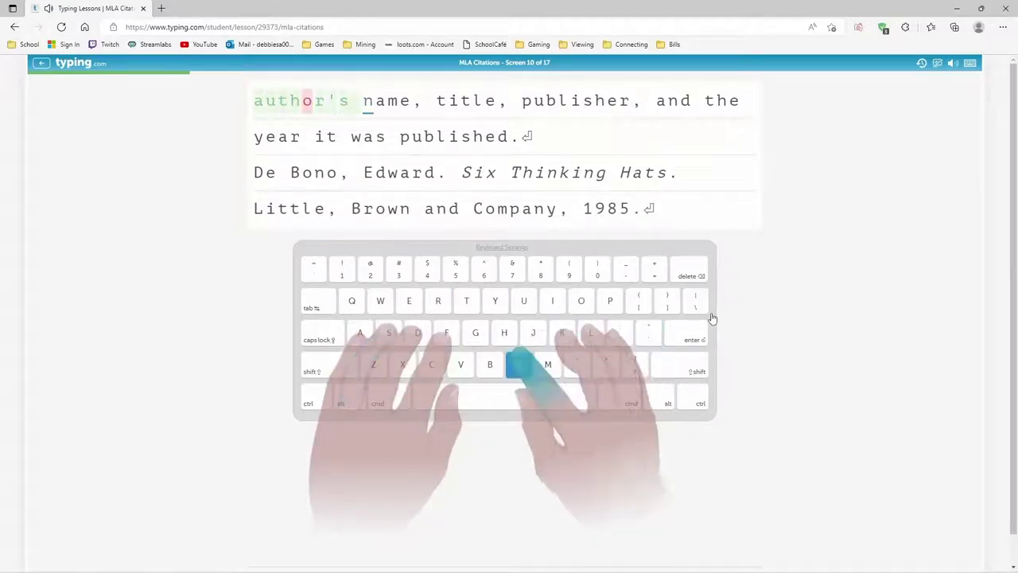
pyautogui.write('title,')
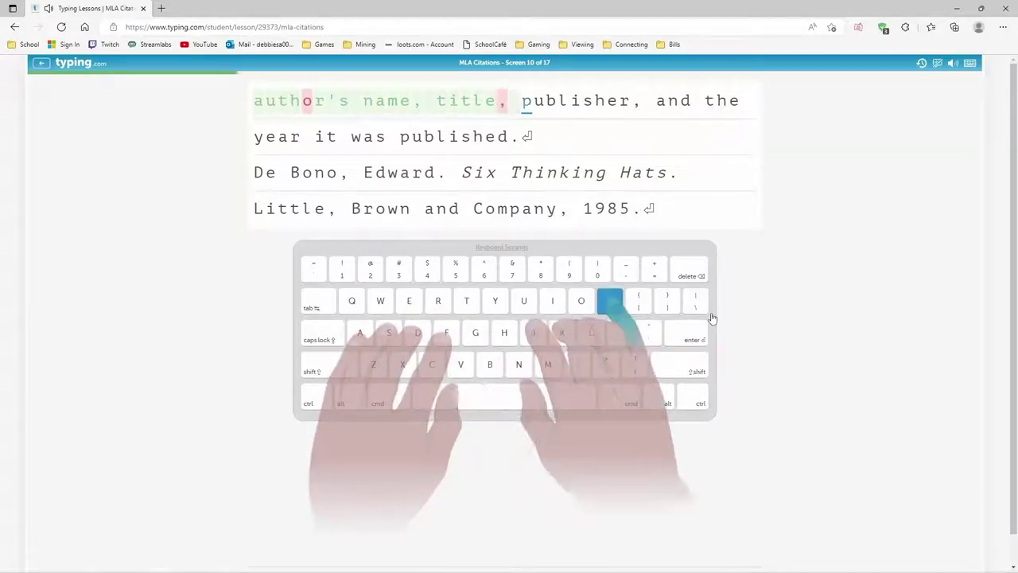
pyautogui.write(' publishe')
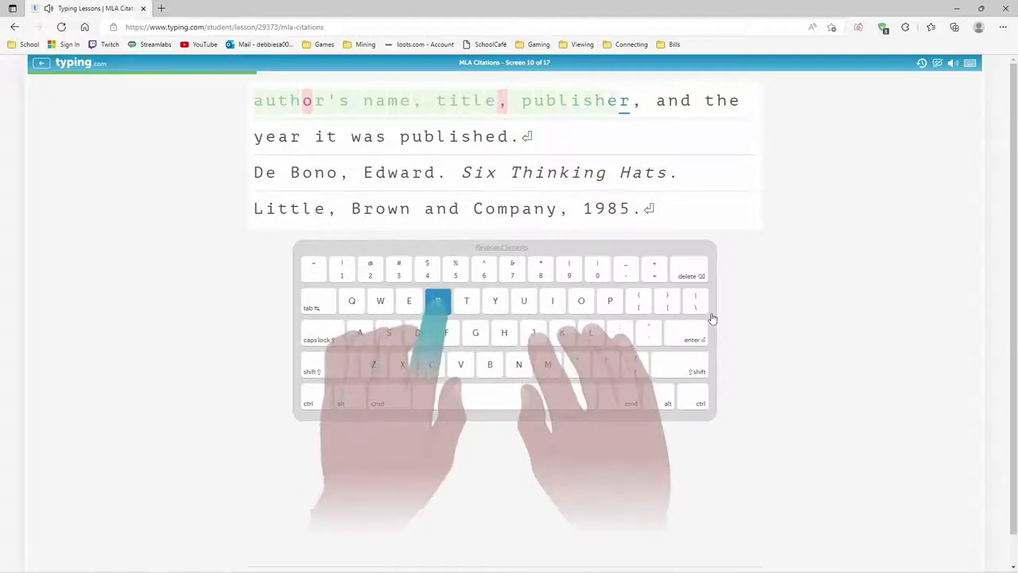
pyautogui.write('r, and the ')
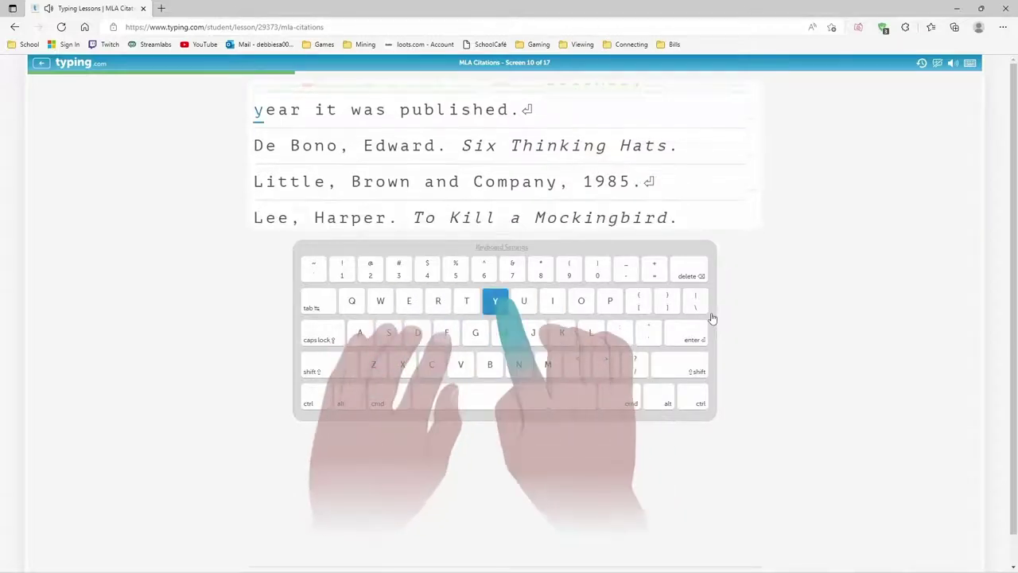
pyautogui.write('year ')
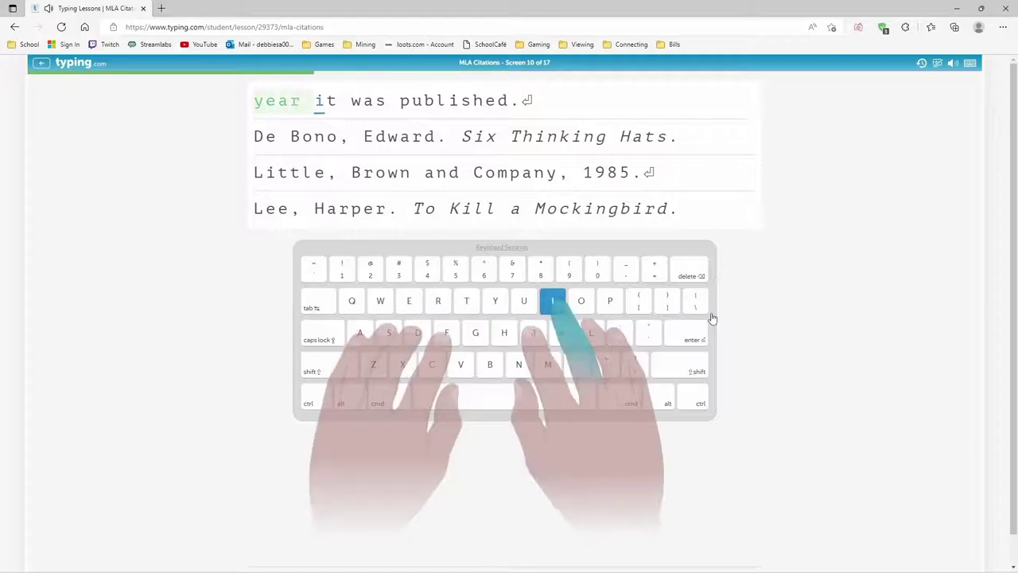
pyautogui.write('it was p')
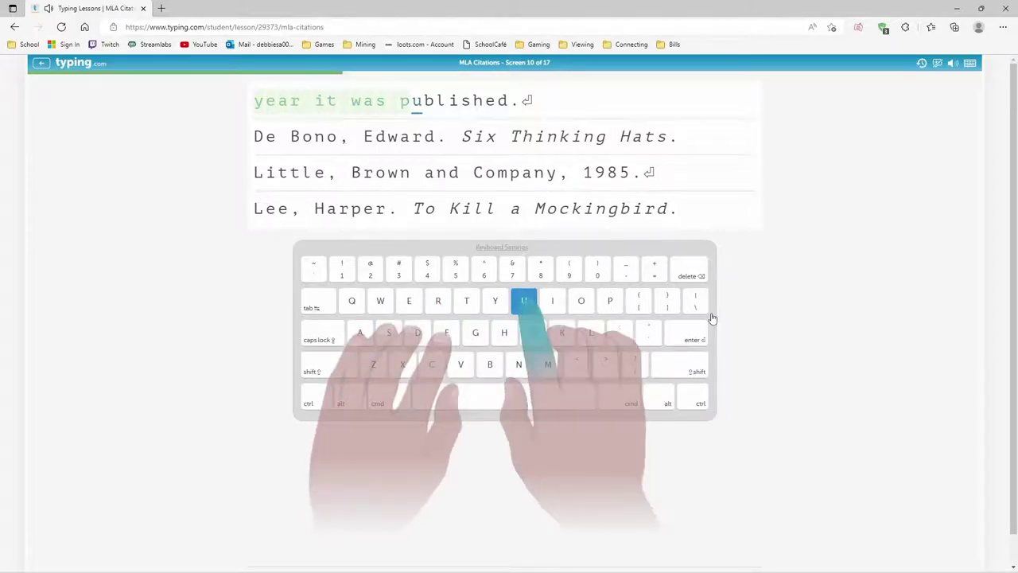
pyautogui.write('ublish')
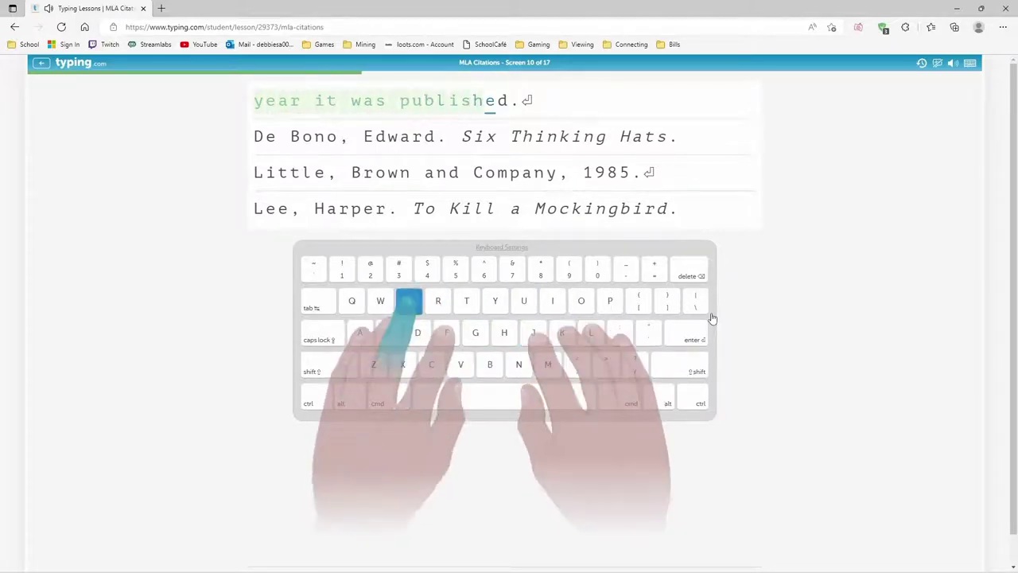
pyautogui.write('ed.')
# Type the citation 'De Bono, Edward. Six Thinking Hats. Little, Brown and Company, 1985.'
pyautogui.press('Return')
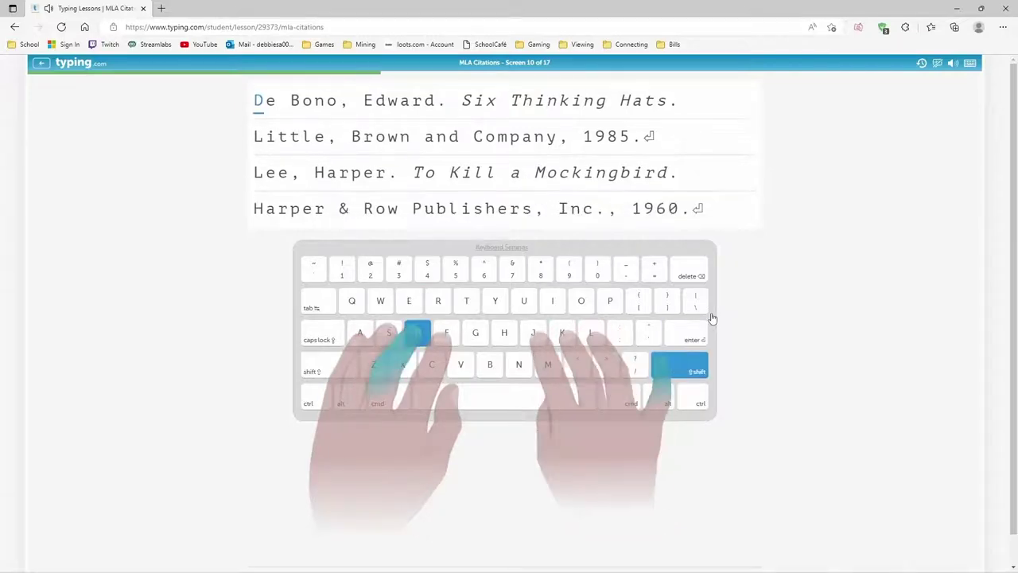
pyautogui.write('De ')
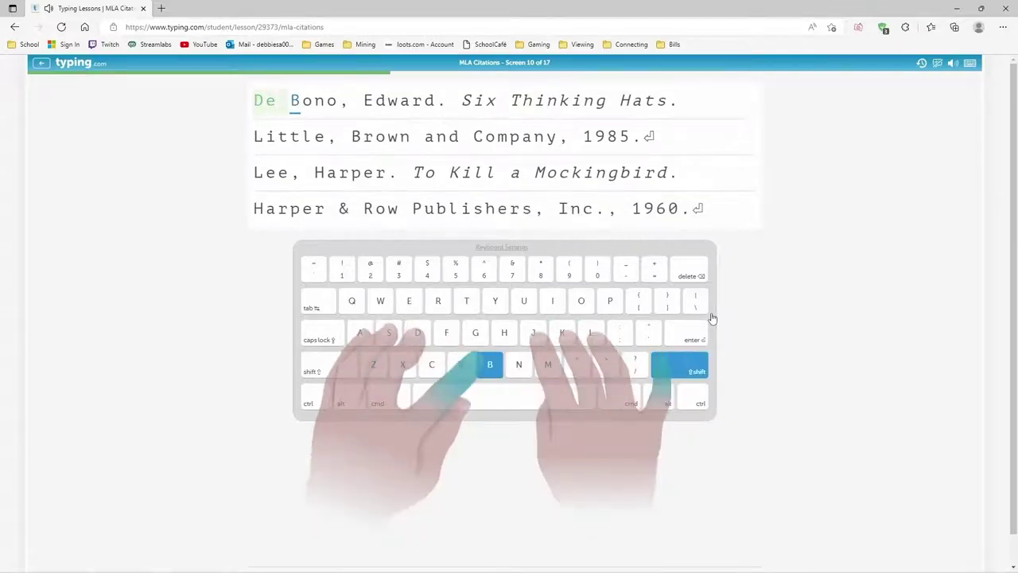
pyautogui.write('Bono')
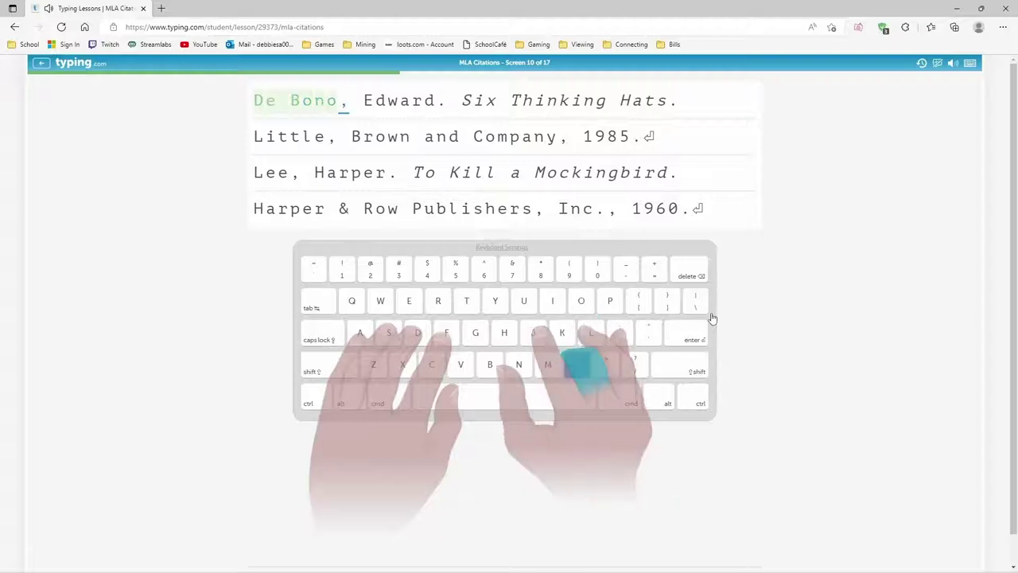
pyautogui.write(', Ed')
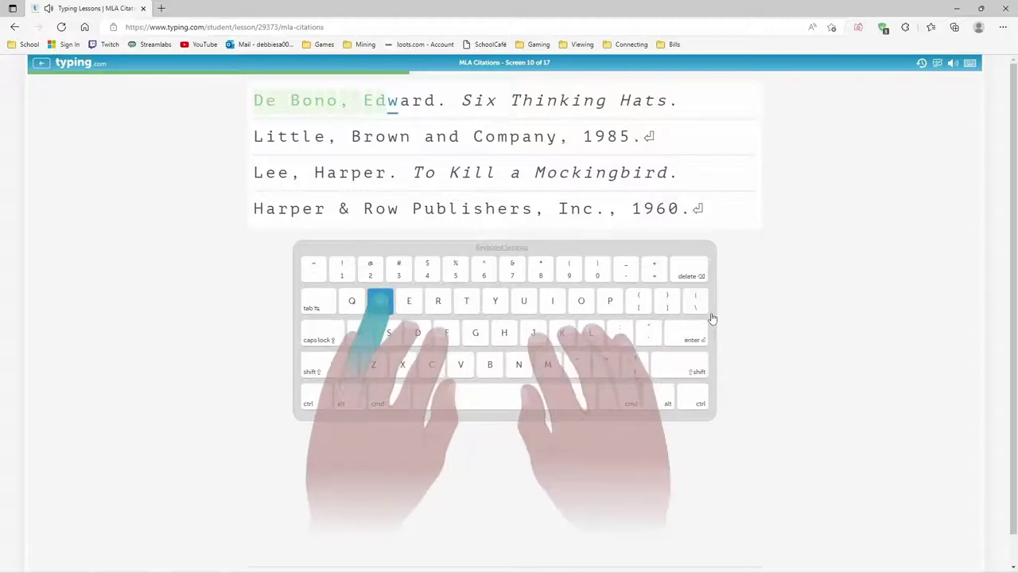
pyautogui.write('ward')
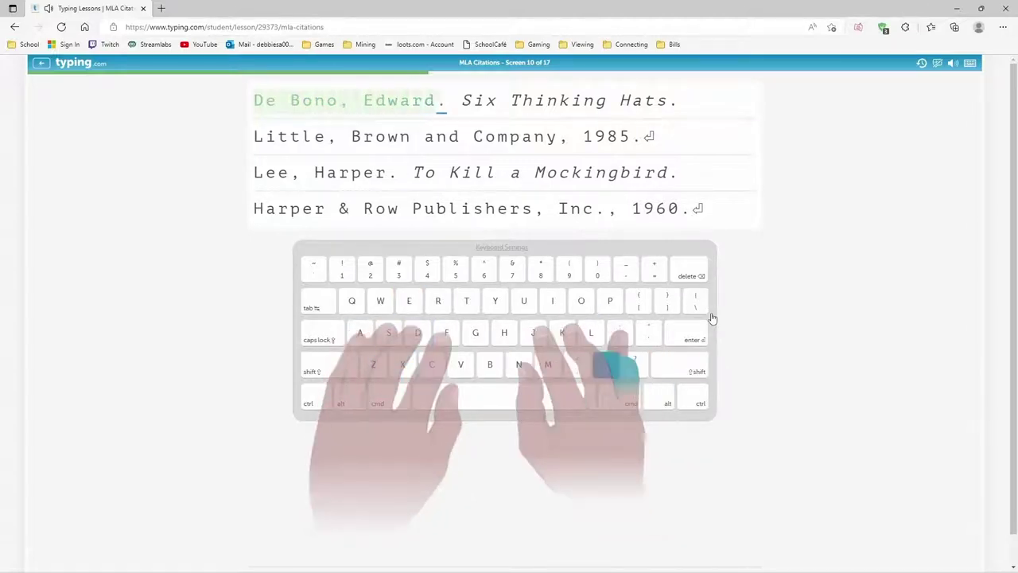
pyautogui.write('. Si')
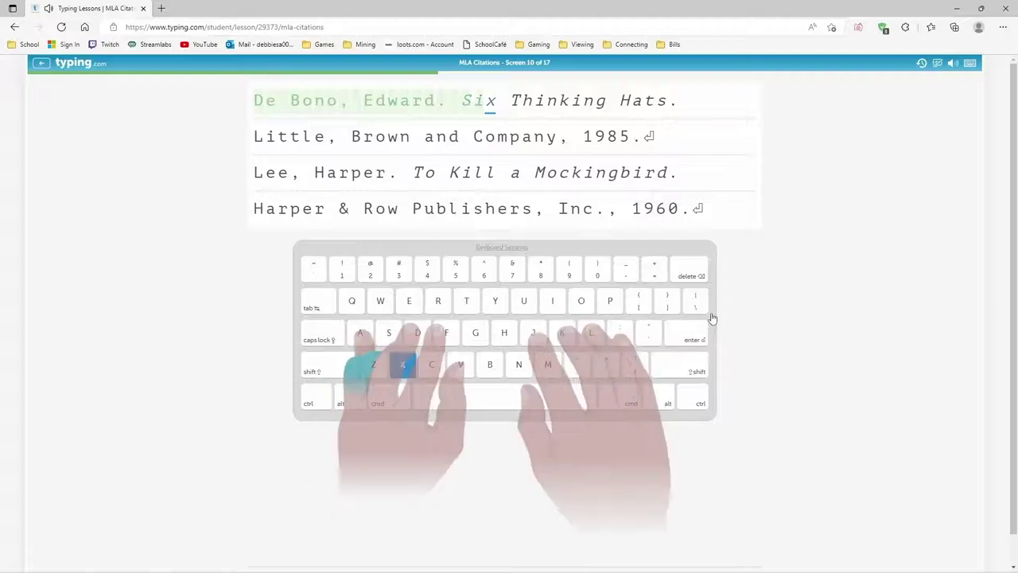
pyautogui.write('x T')
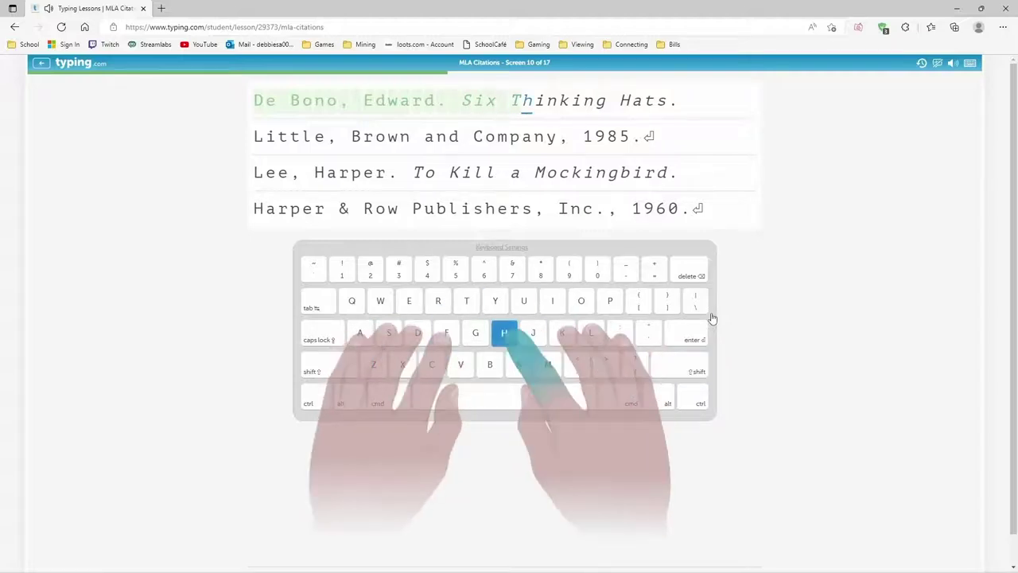
pyautogui.write('hinkin')
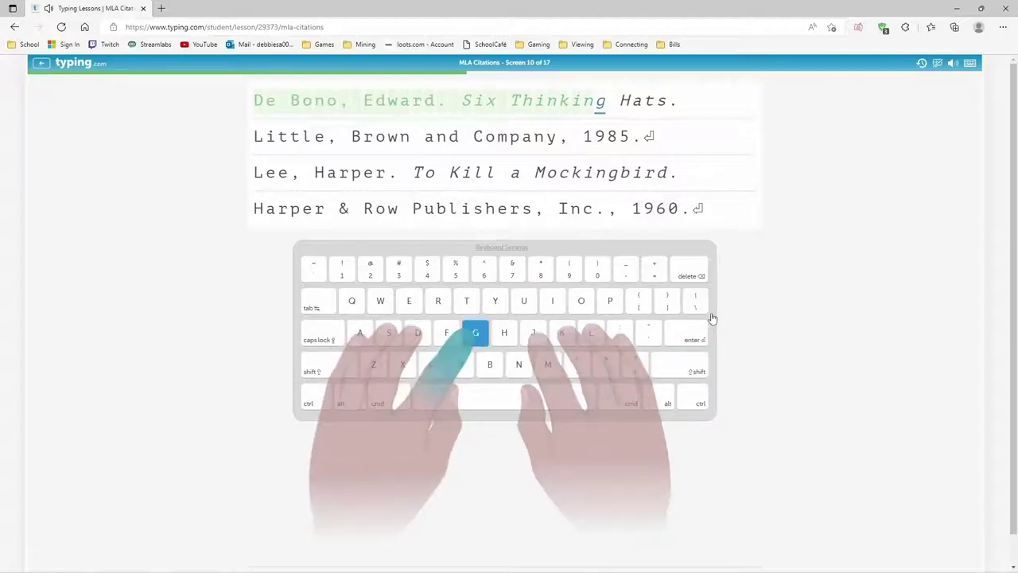
pyautogui.write('g Hats')
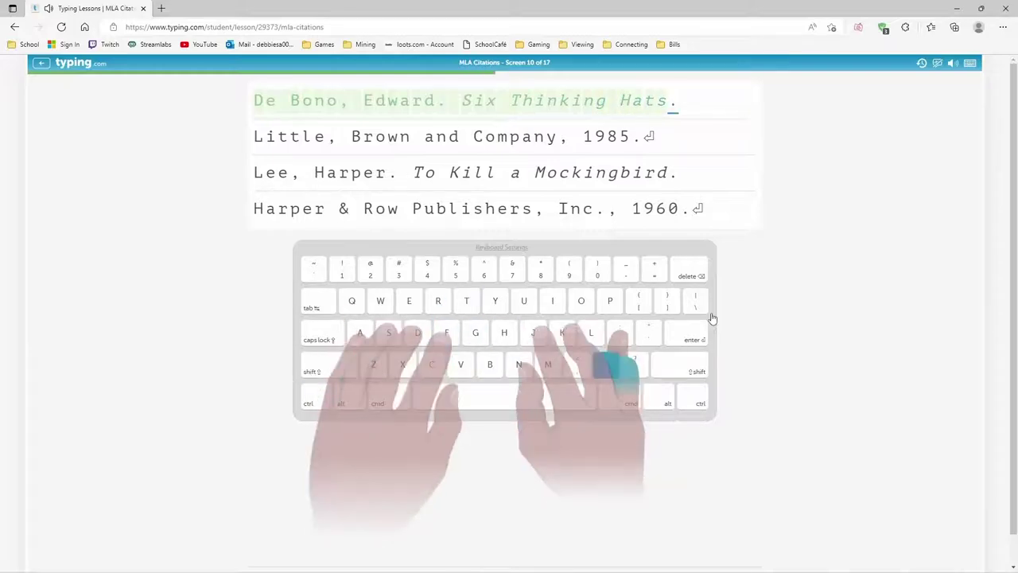
pyautogui.write('. L')
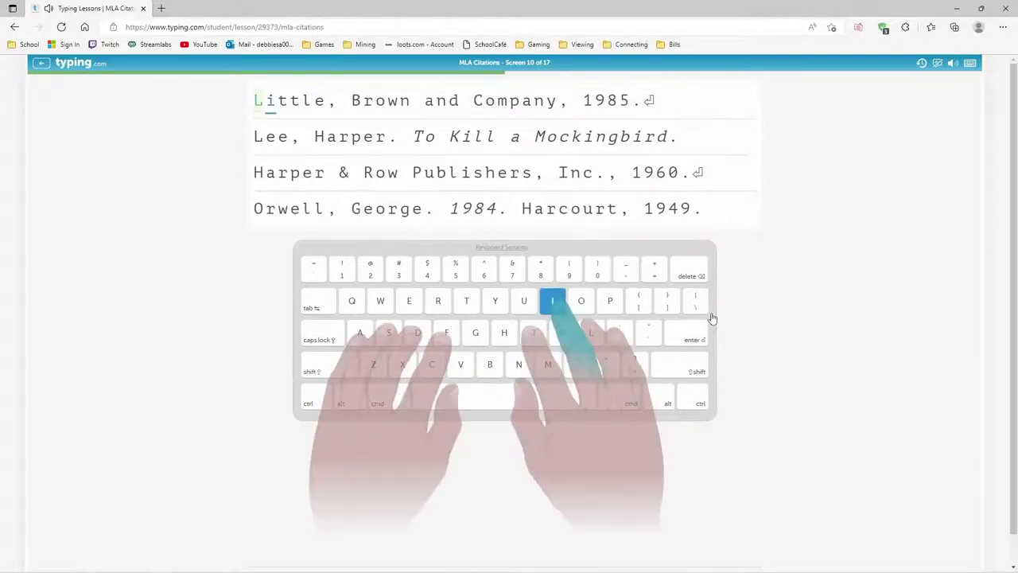
pyautogui.write('ittle, ')
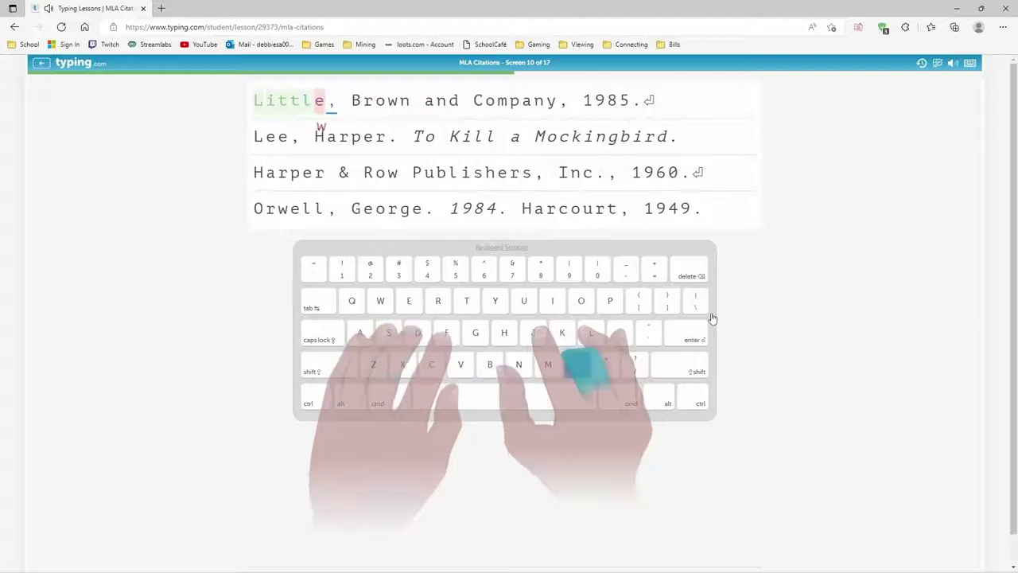
pyautogui.write('Brow')
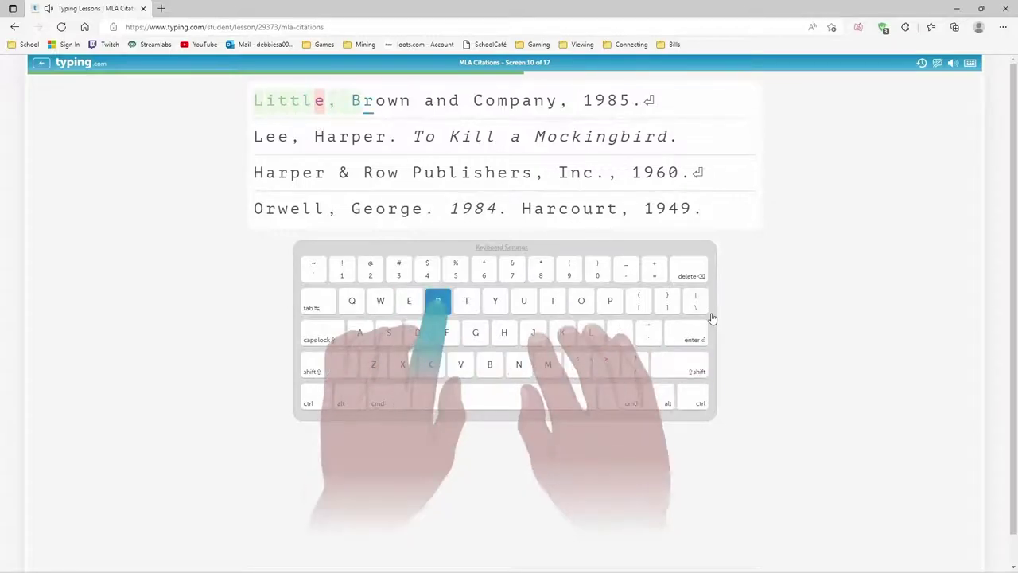
pyautogui.write('n and C')
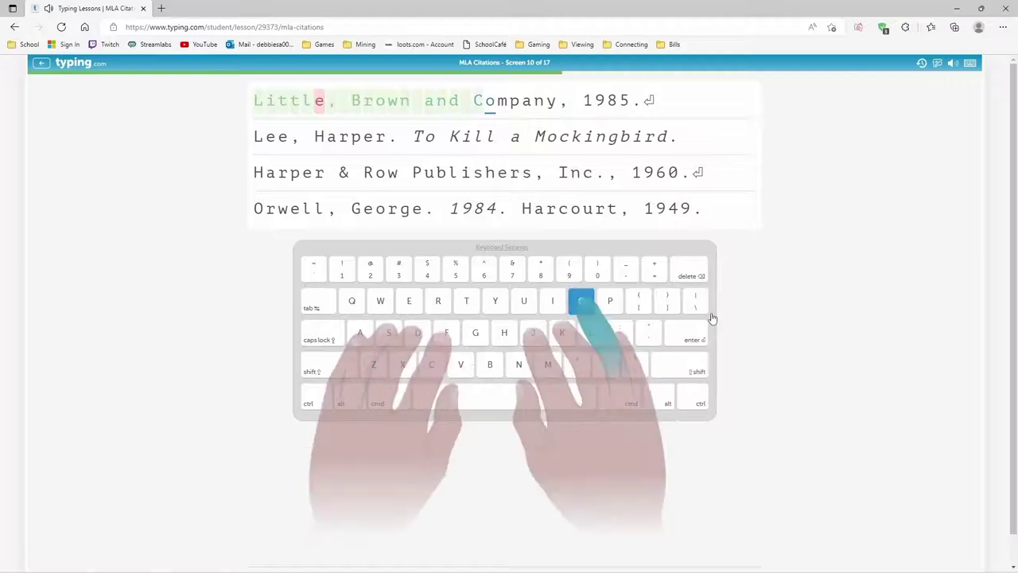
pyautogui.write('omp')
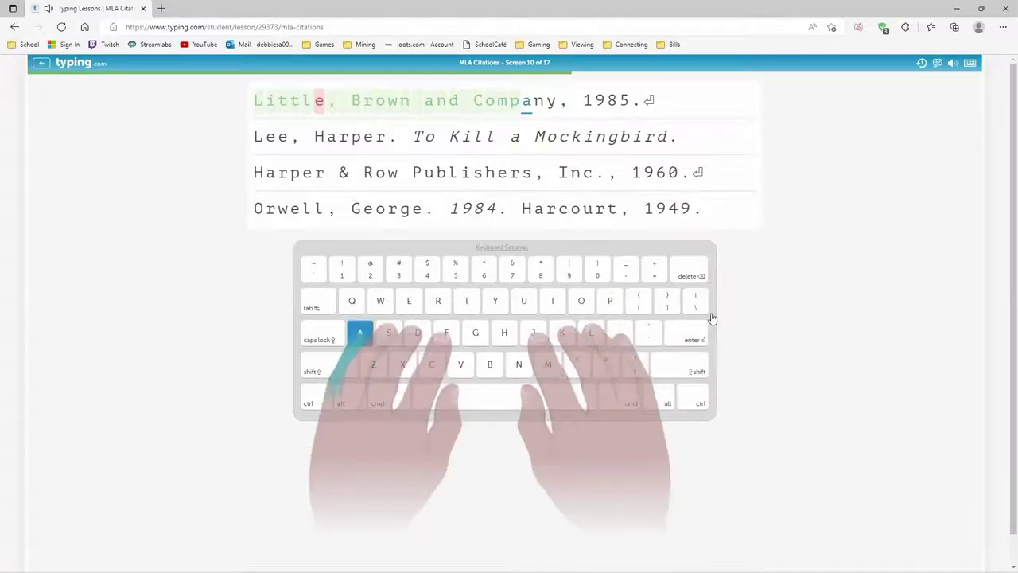
pyautogui.write('any, 1985')
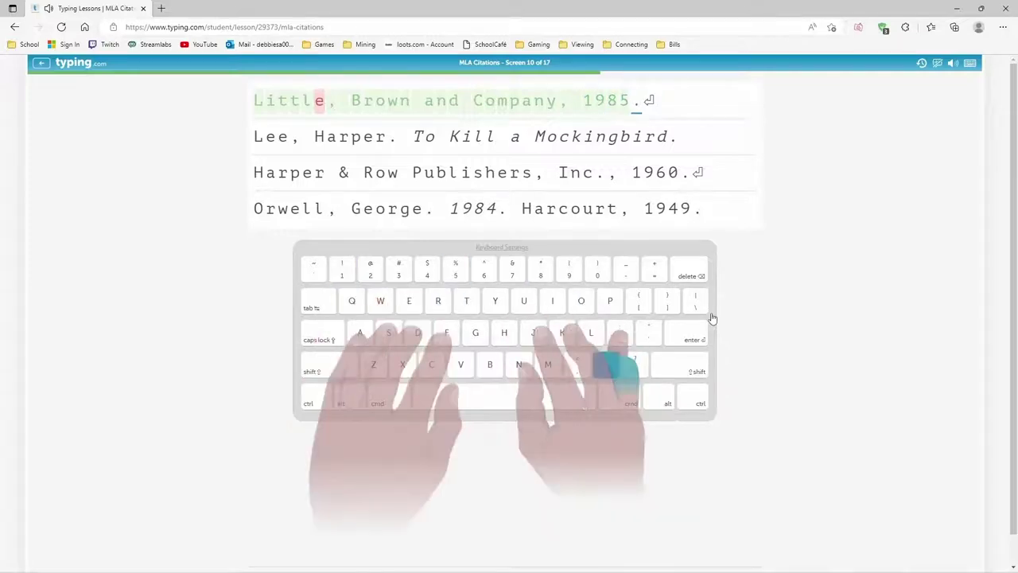
pyautogui.write('.')
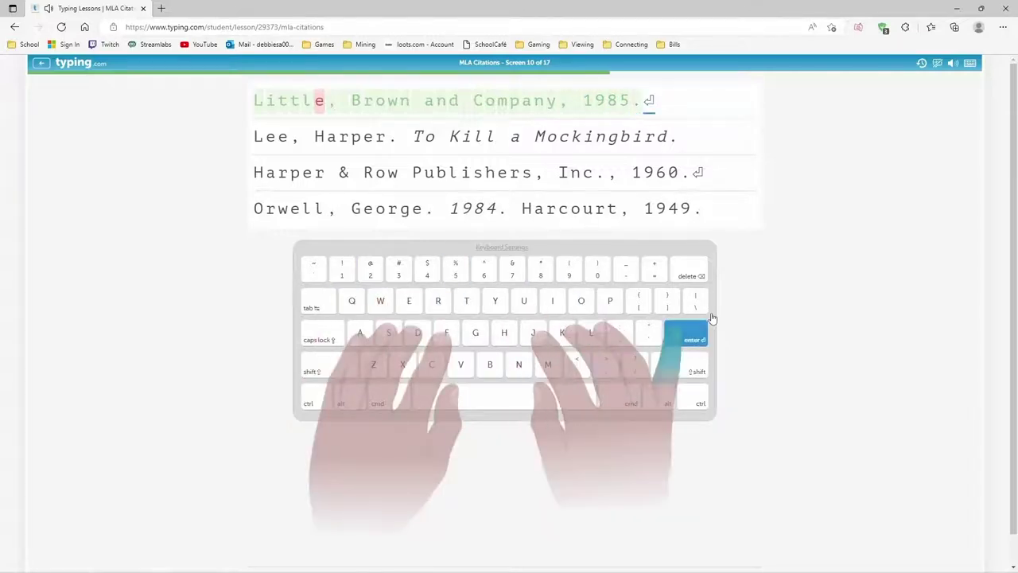
# Type the Lee 'To Kill a Mockingbird' (1960) and Orwell '1984' (1949) citations
pyautogui.press('Return')
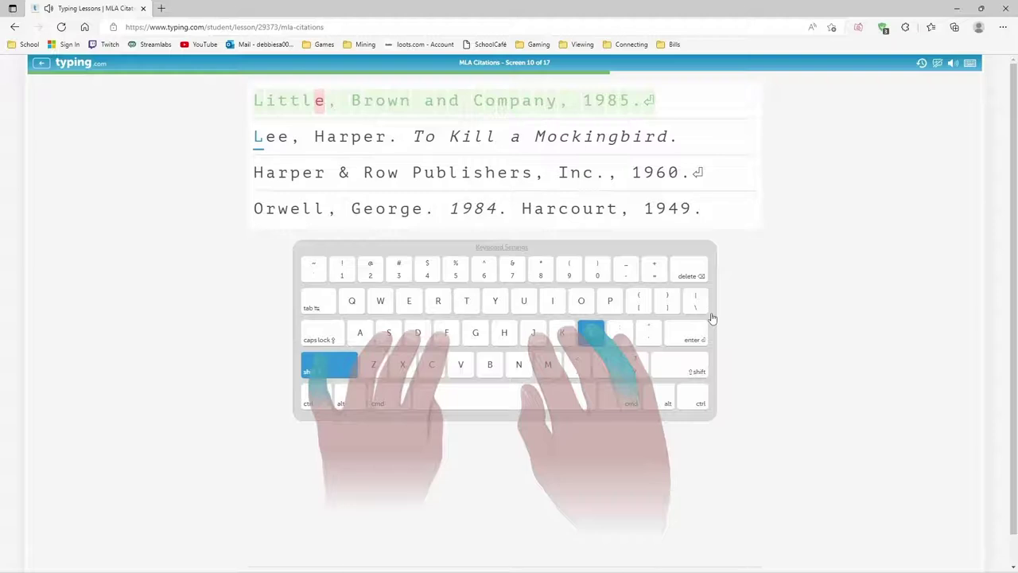
pyautogui.write('Lee, ')
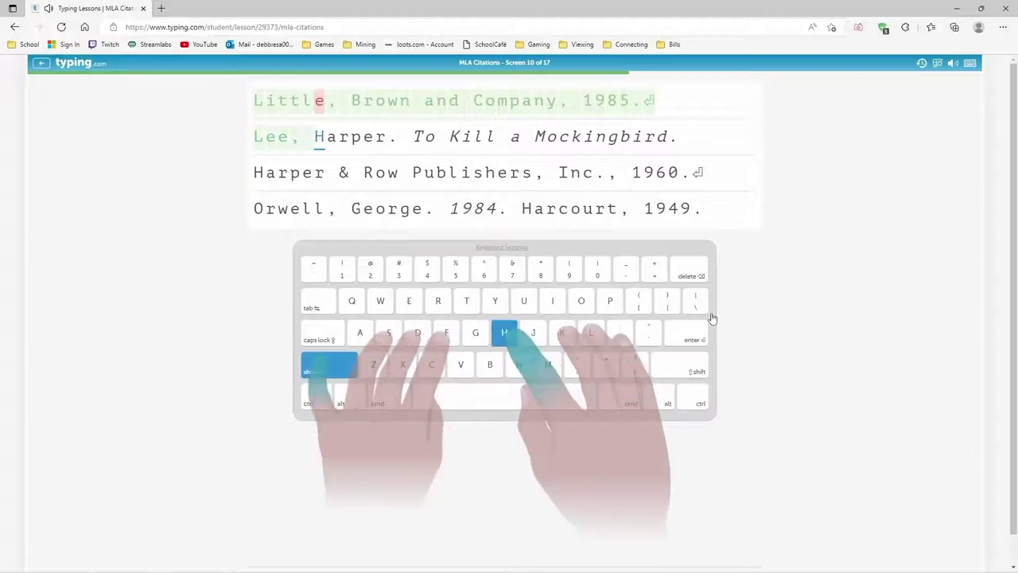
pyautogui.write('Harper')
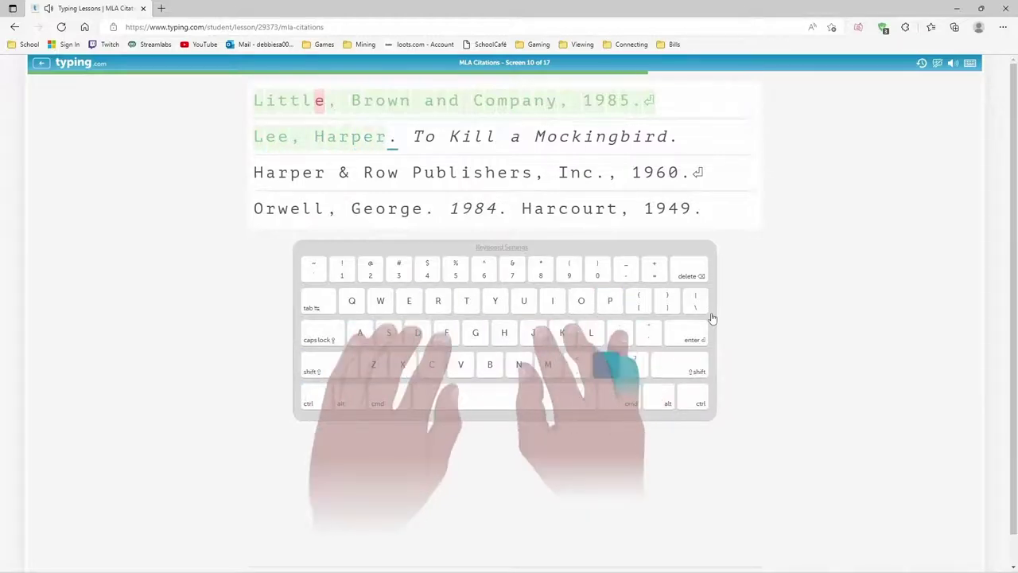
pyautogui.write('. To ki')
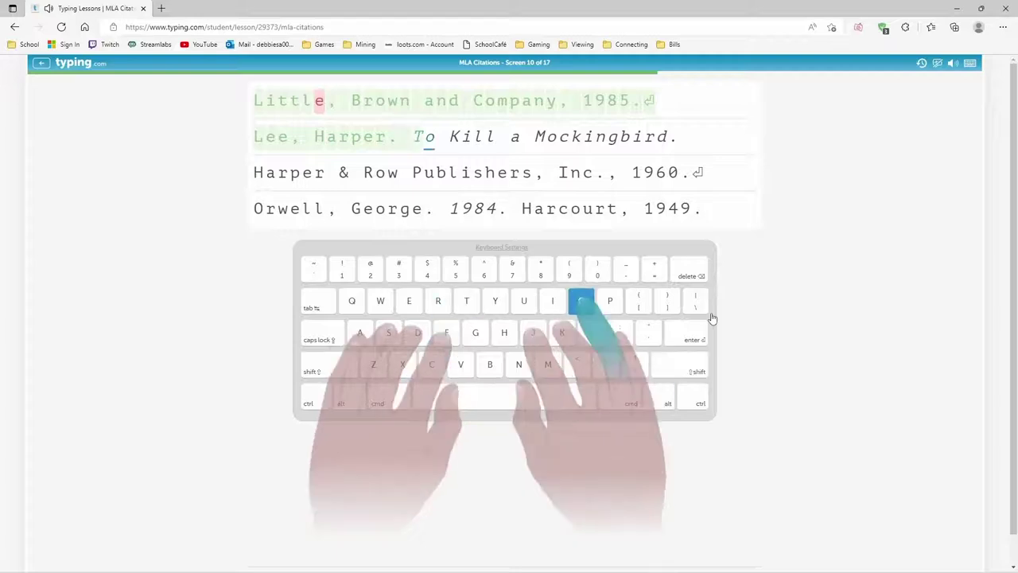
pyautogui.write('ll')
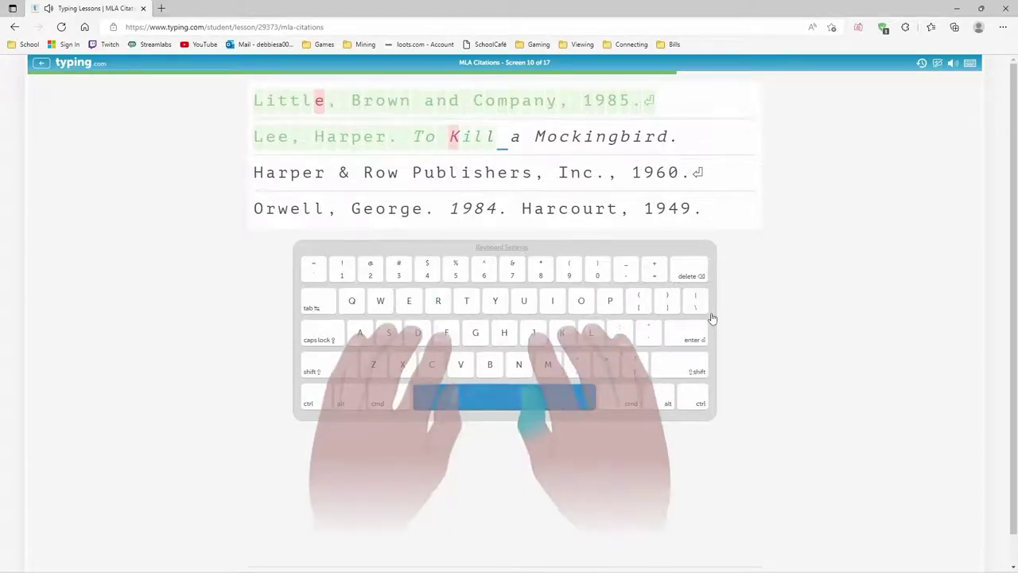
pyautogui.write(' a Mocking')
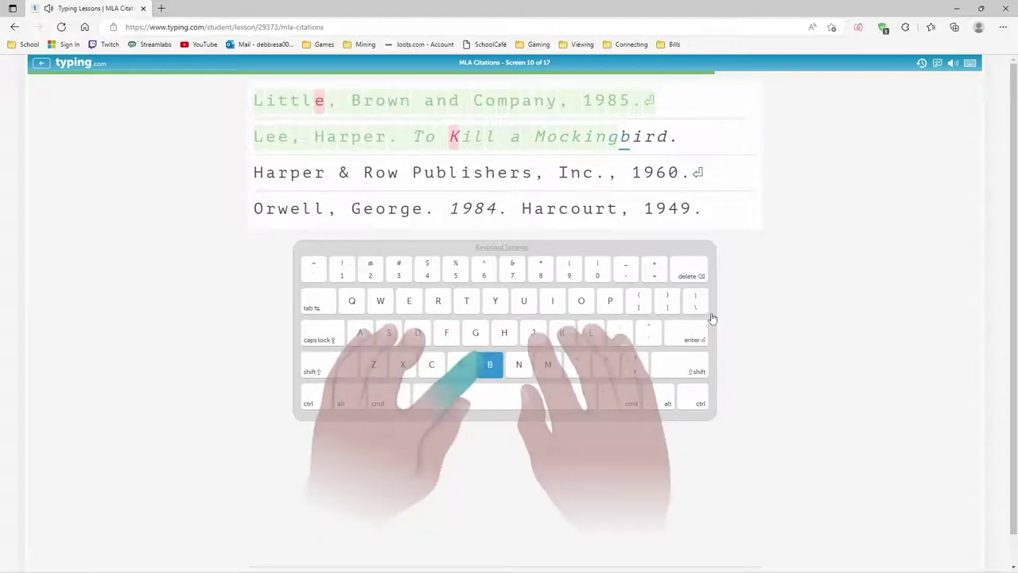
pyautogui.write('bird. H')
pyautogui.write('arper')
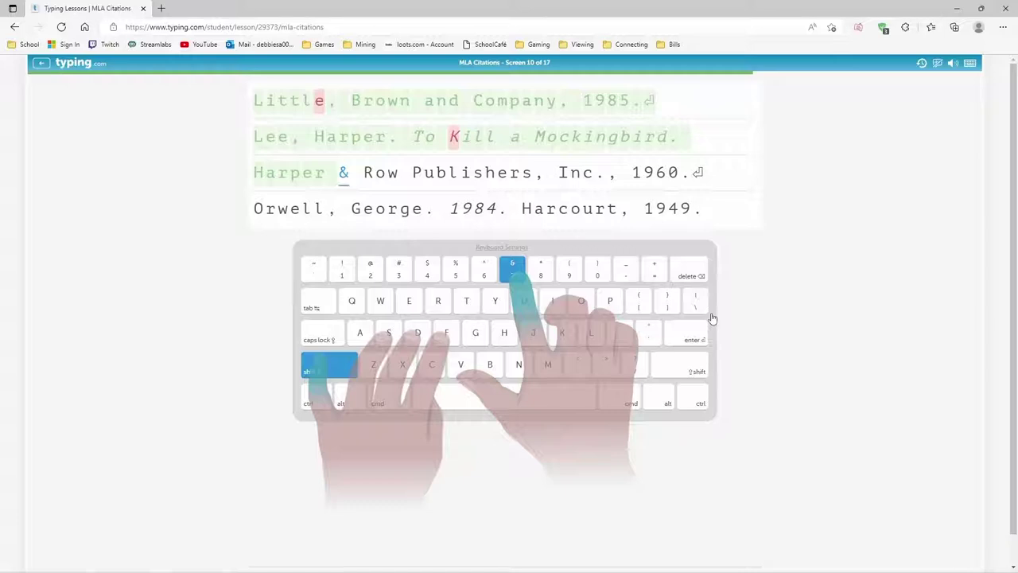
pyautogui.write('& R')
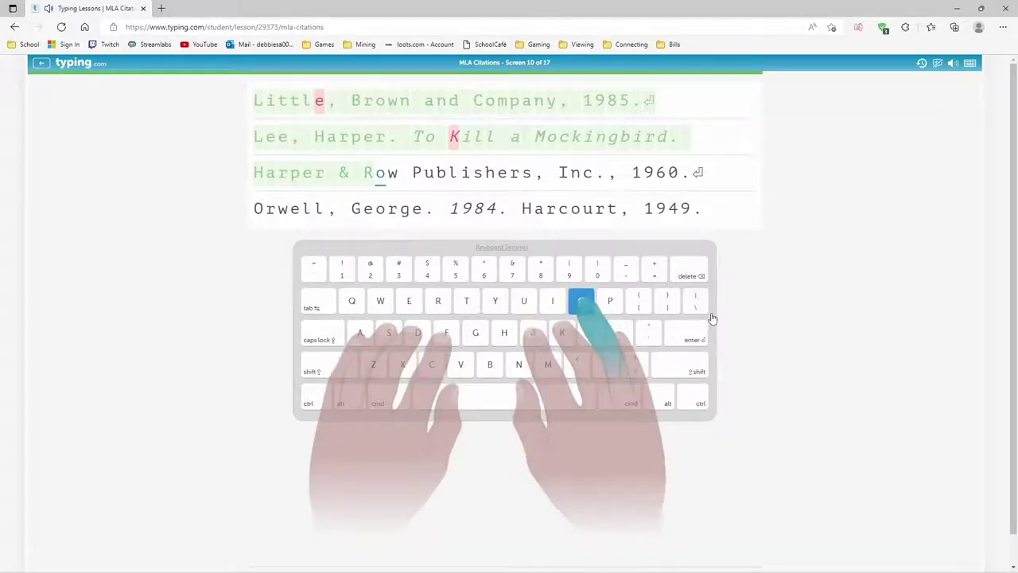
pyautogui.write('ow')
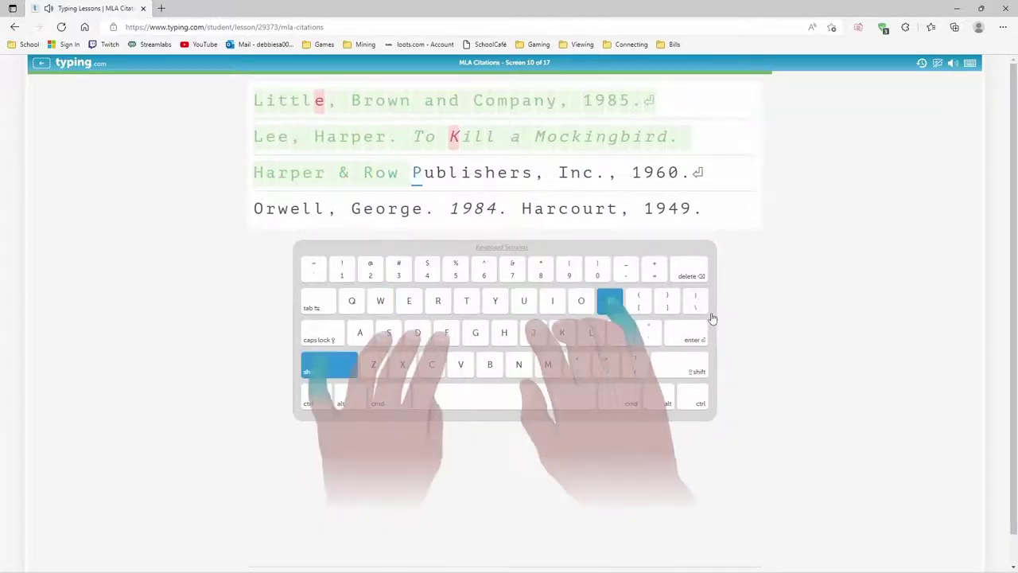
pyautogui.write(' Pu')
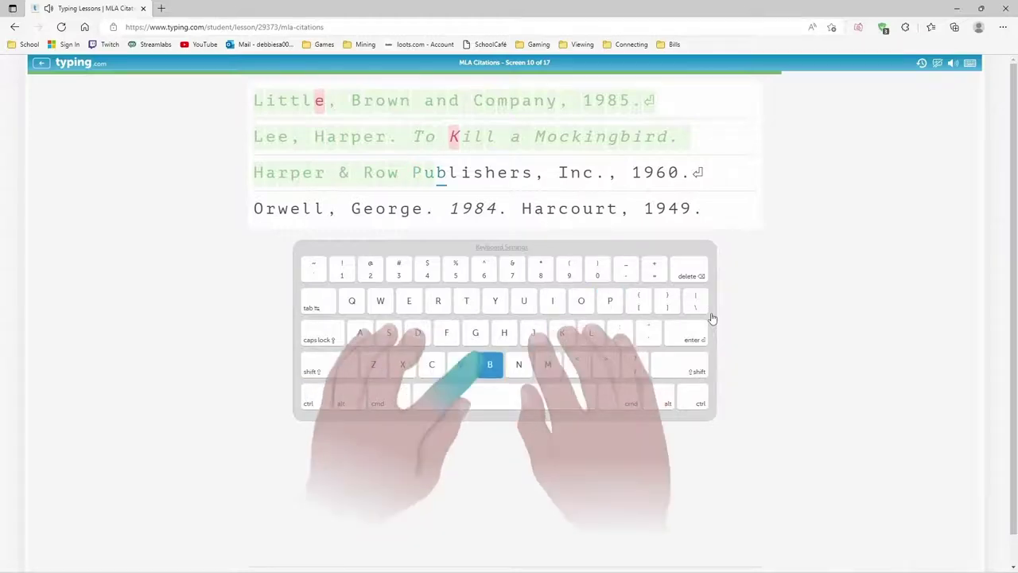
pyautogui.write('blishers')
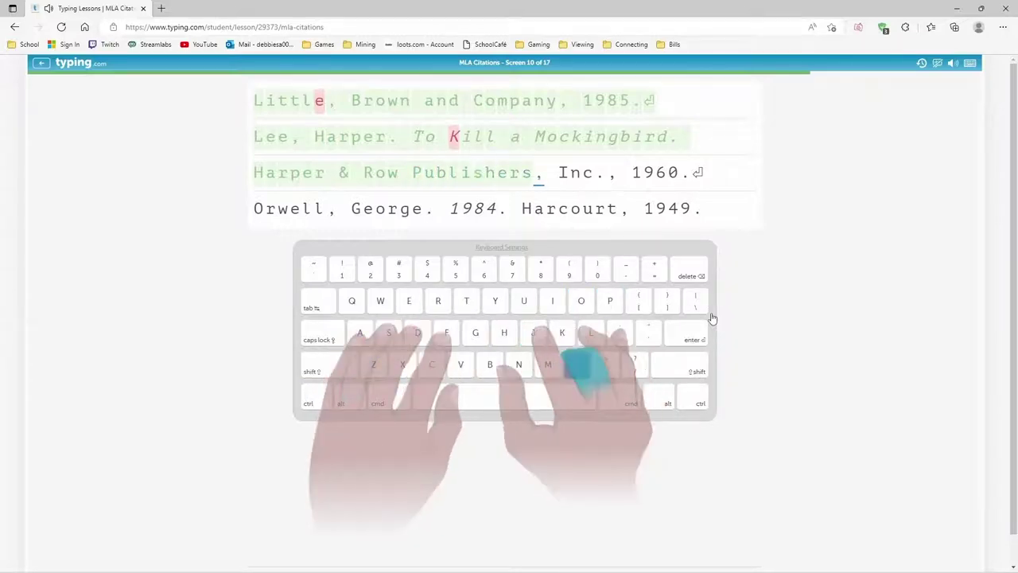
pyautogui.write(', Inc')
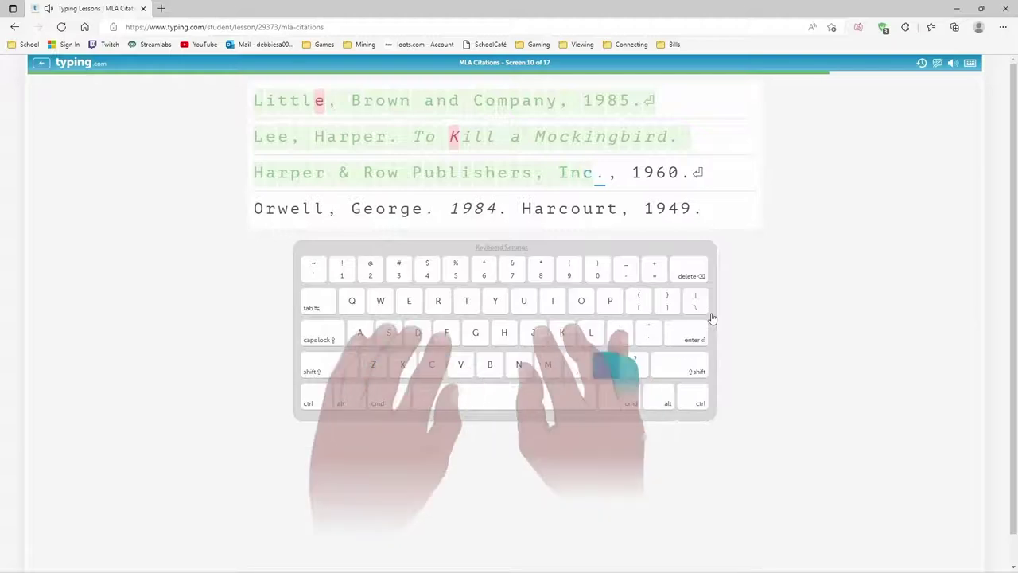
pyautogui.write('., ')
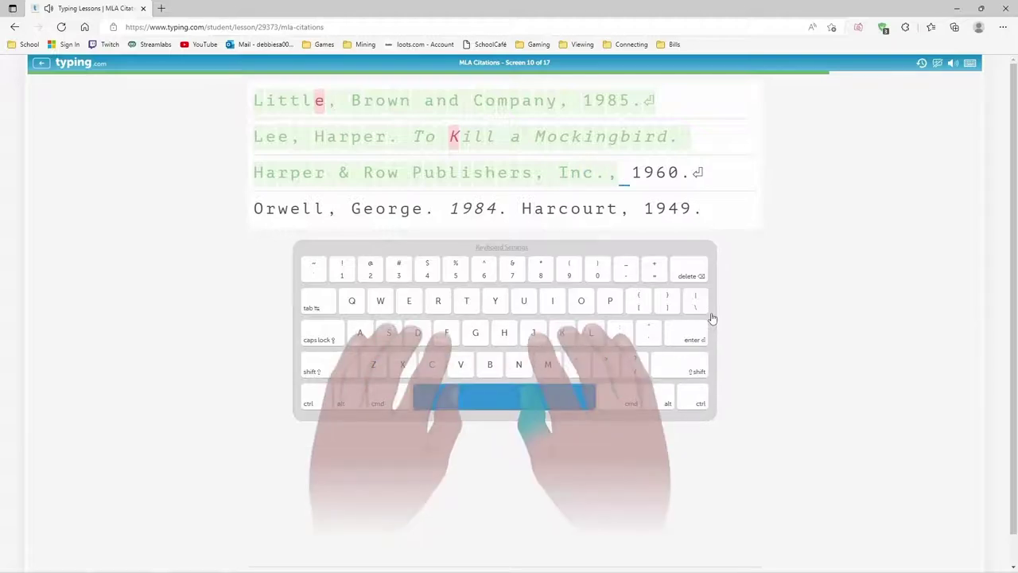
pyautogui.write('196')
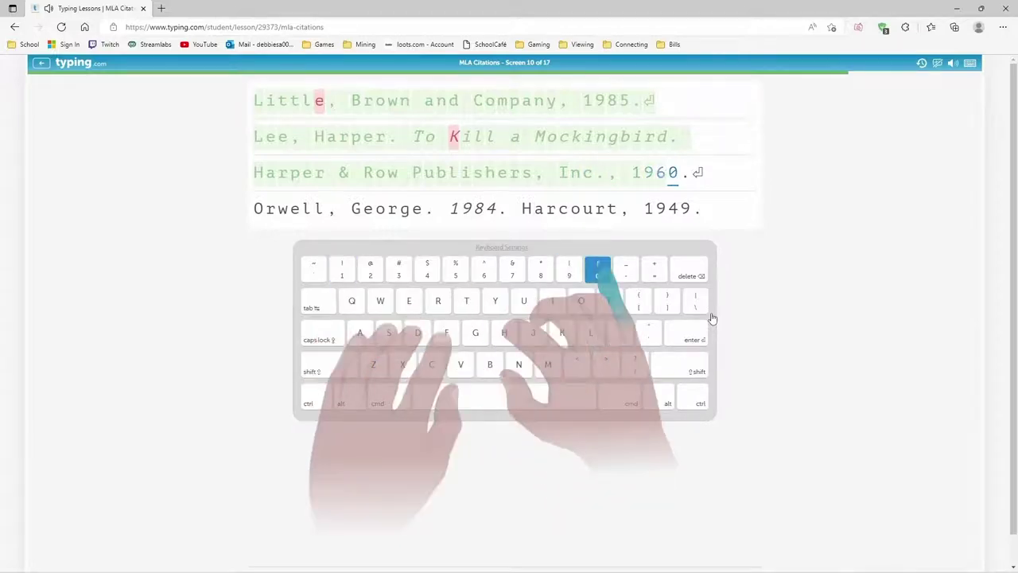
pyautogui.write('0.')
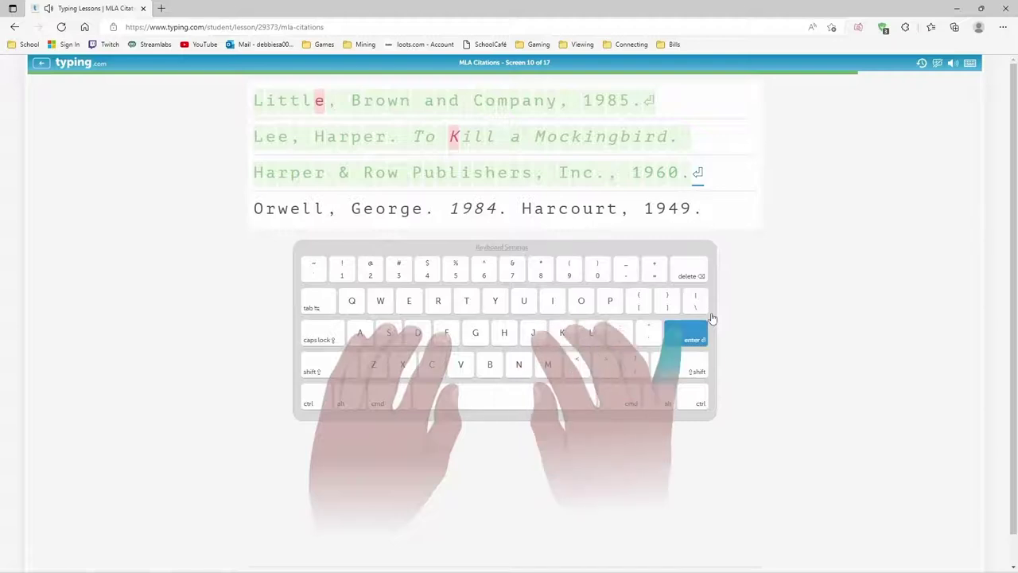
pyautogui.press('Return')
pyautogui.write('Or')
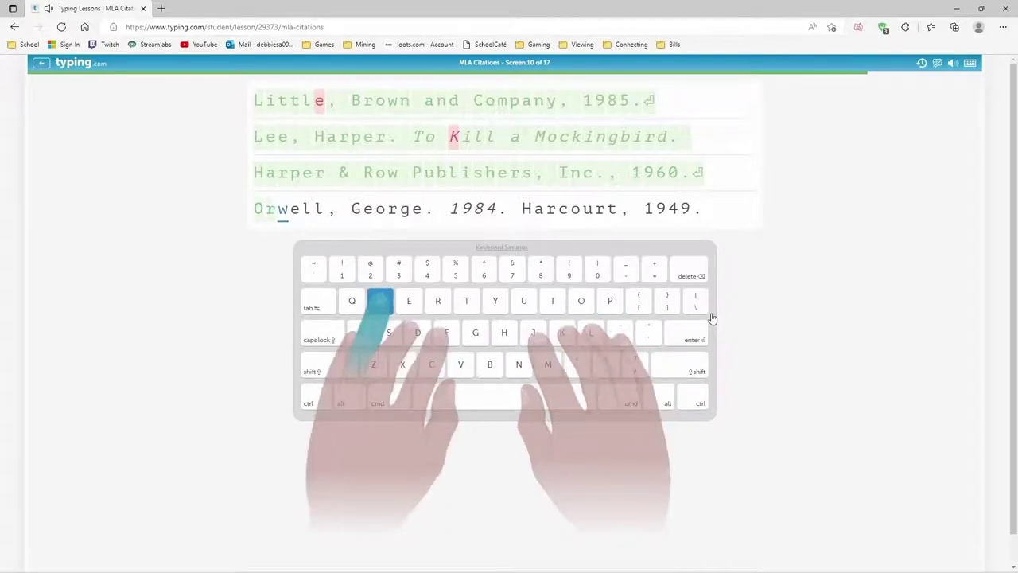
pyautogui.write('well, ')
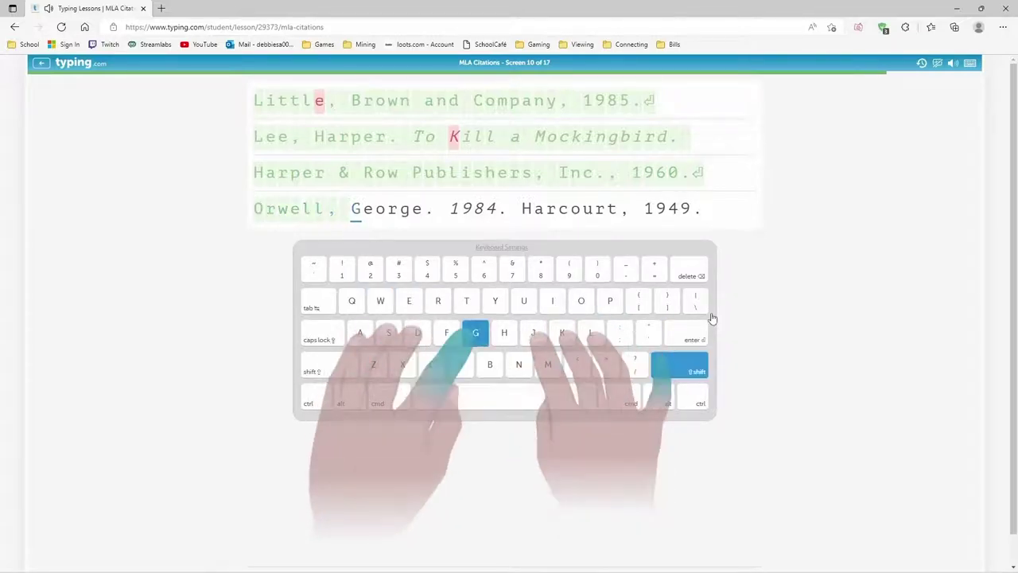
pyautogui.write('George')
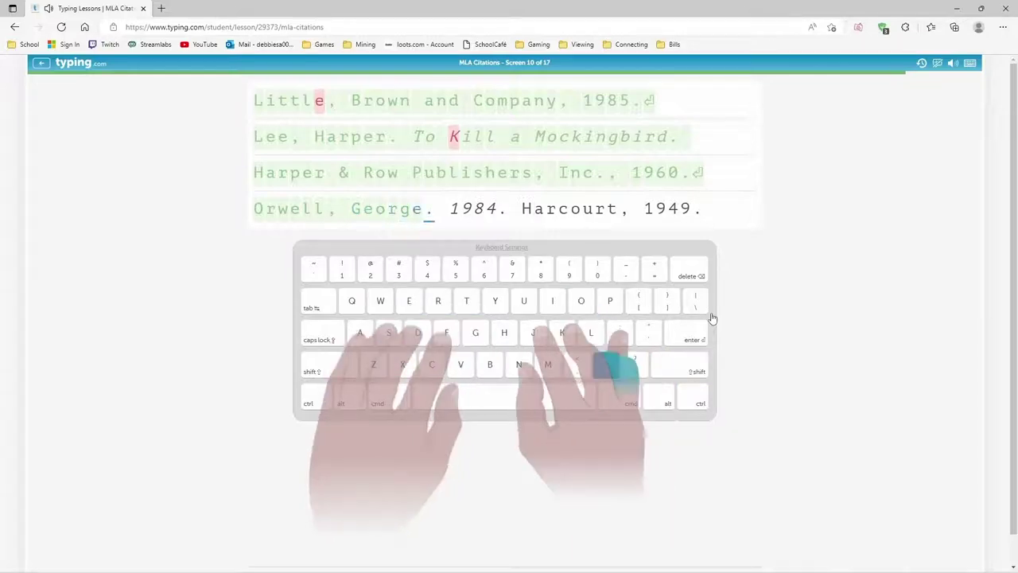
pyautogui.write('. 1984')
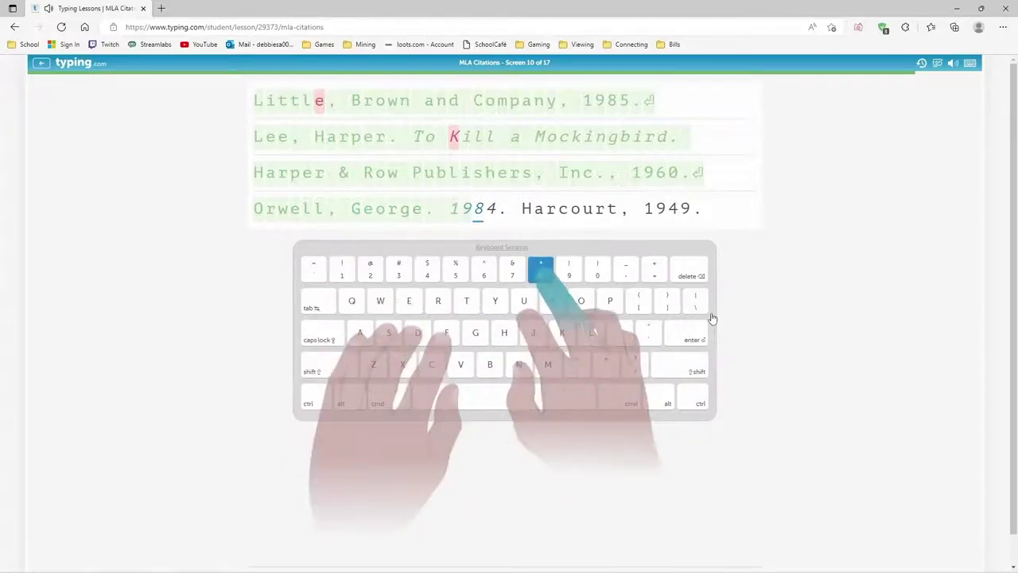
pyautogui.write('. Har')
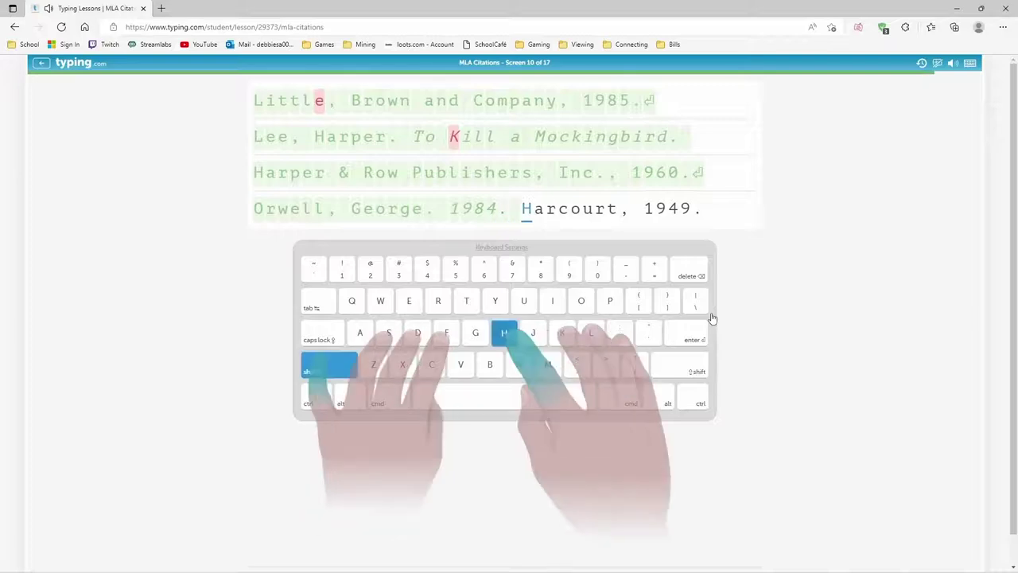
pyautogui.write('court, ')
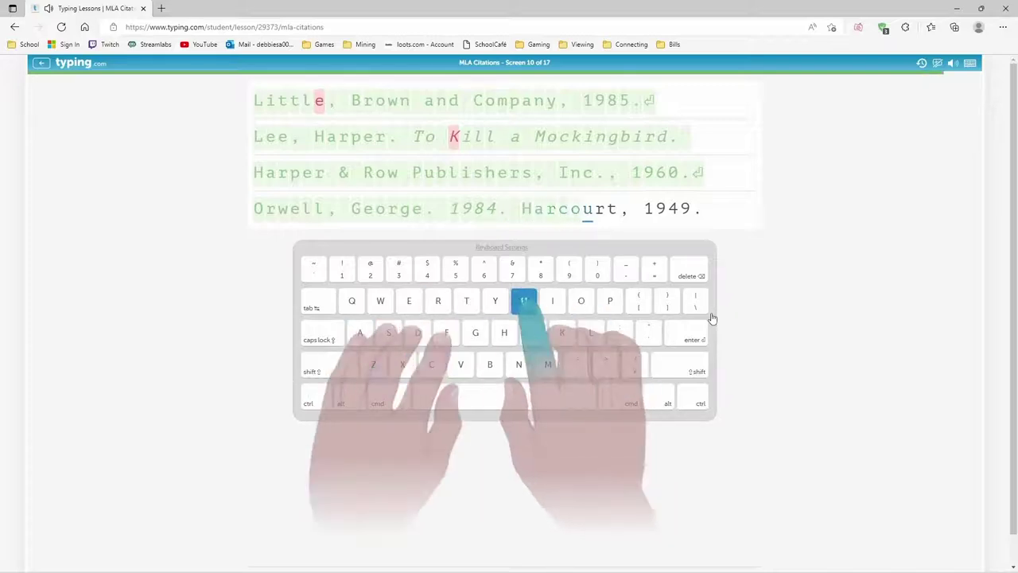
pyautogui.write('1949.')
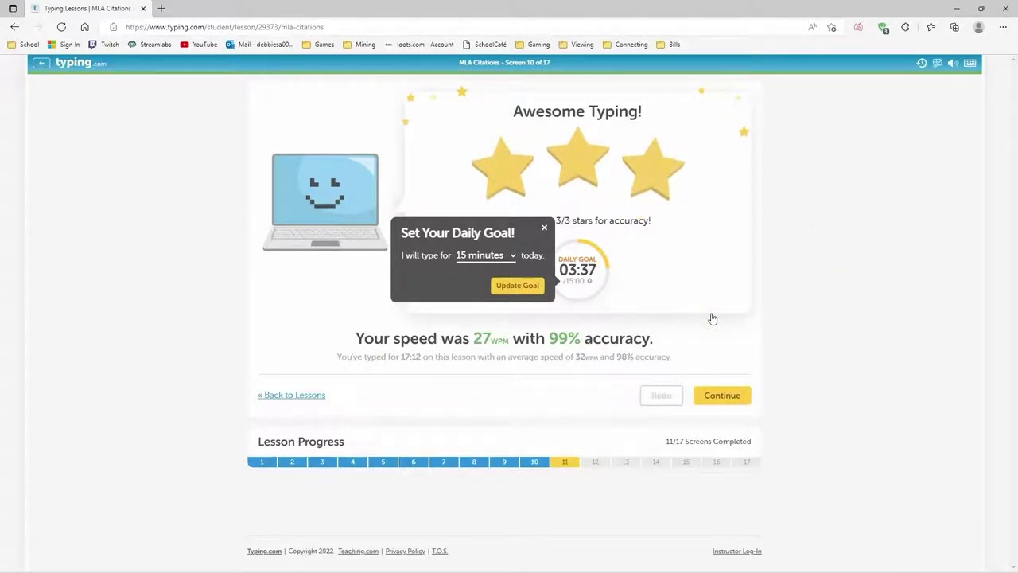
# Continue from the screen 10 results to screen 11's intro on citing a book chapter
pyautogui.press('Return')
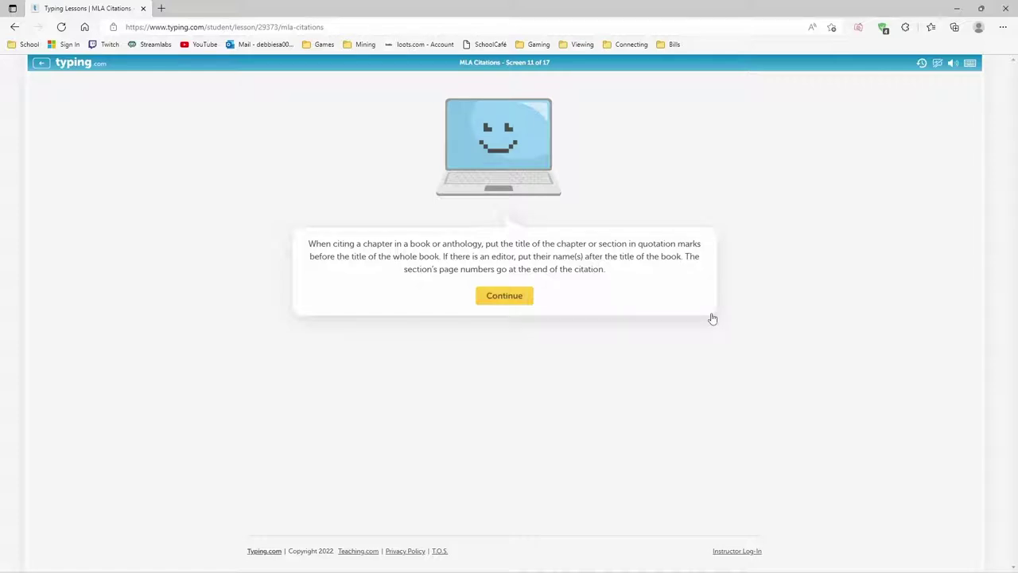
# Type the Jackson 'The Omen' chapter citation through 'pp. 315-327.' and move to the next line
pyautogui.press('Return')
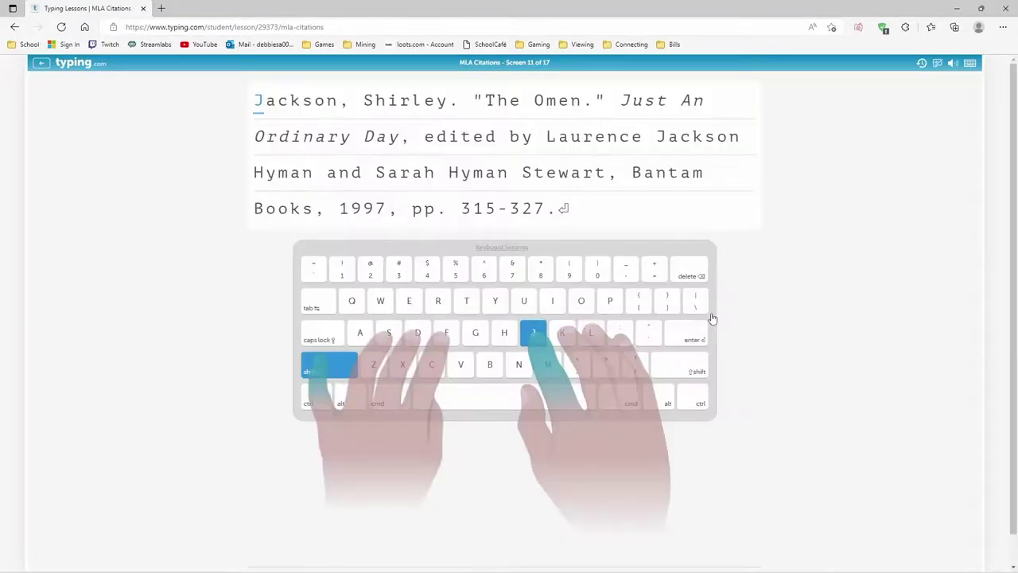
pyautogui.write('Jackson')
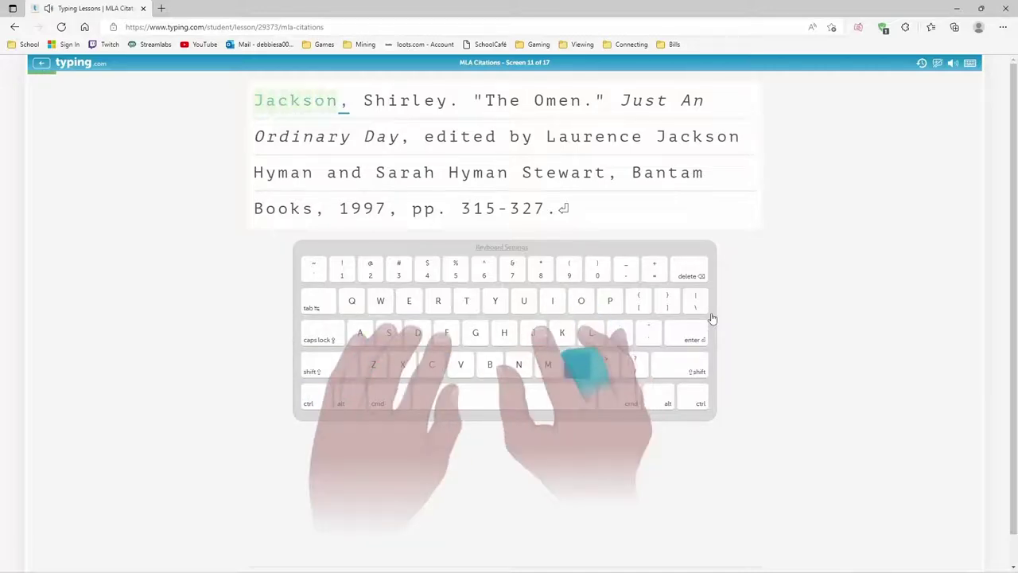
pyautogui.write(', Sho')
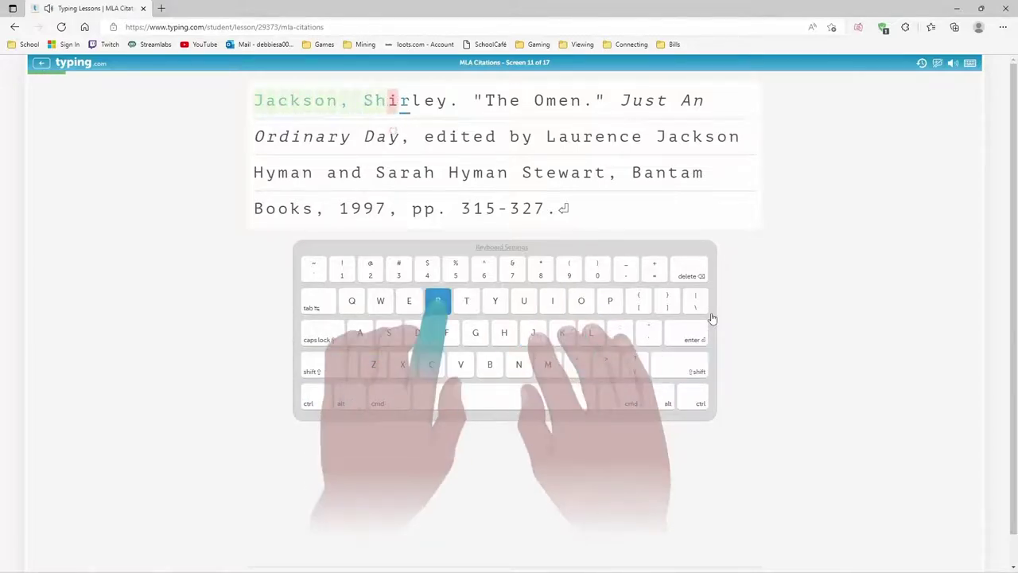
pyautogui.write('rley')
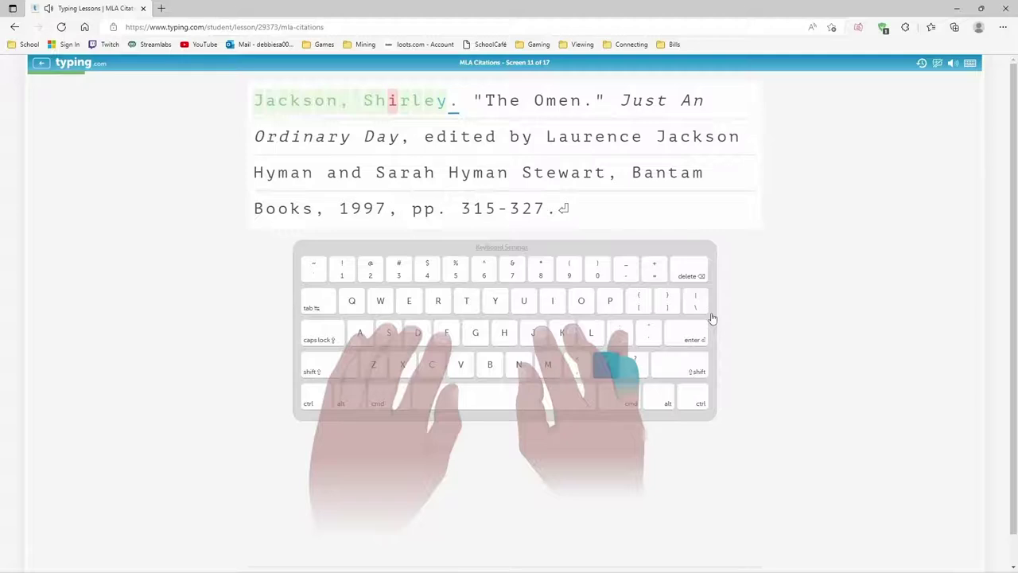
pyautogui.write('. ')
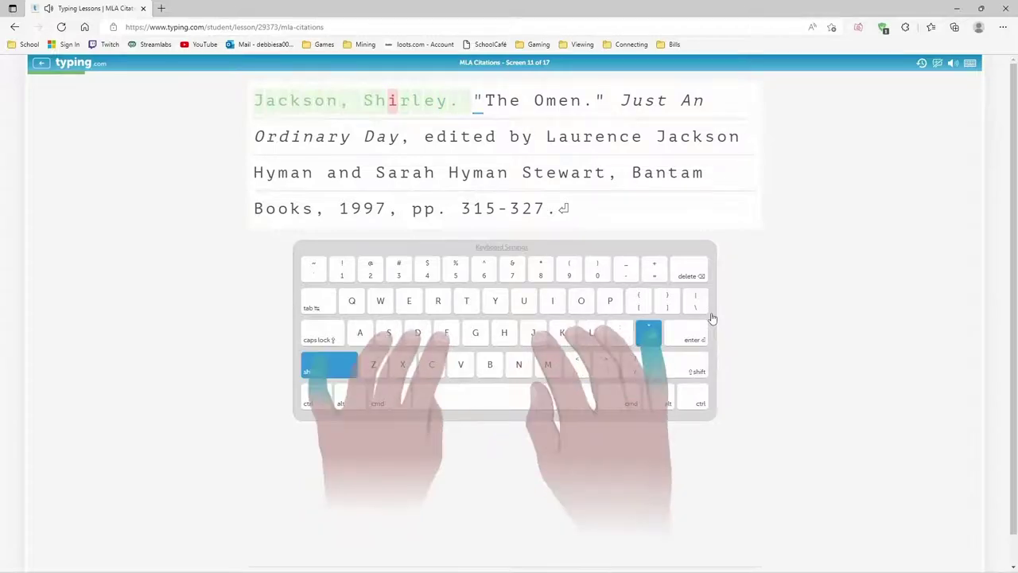
pyautogui.write('"The ')
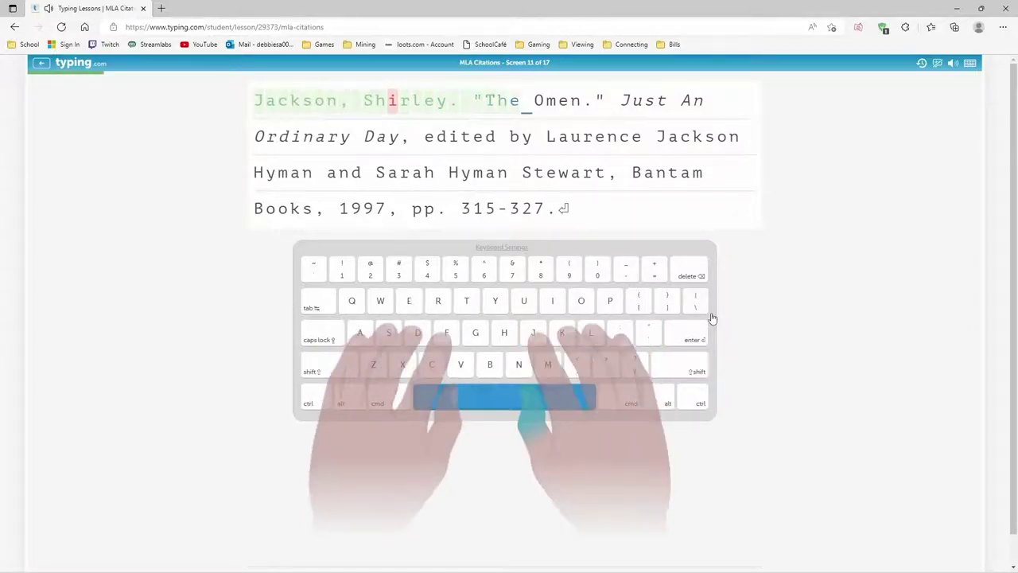
pyautogui.write('Omen')
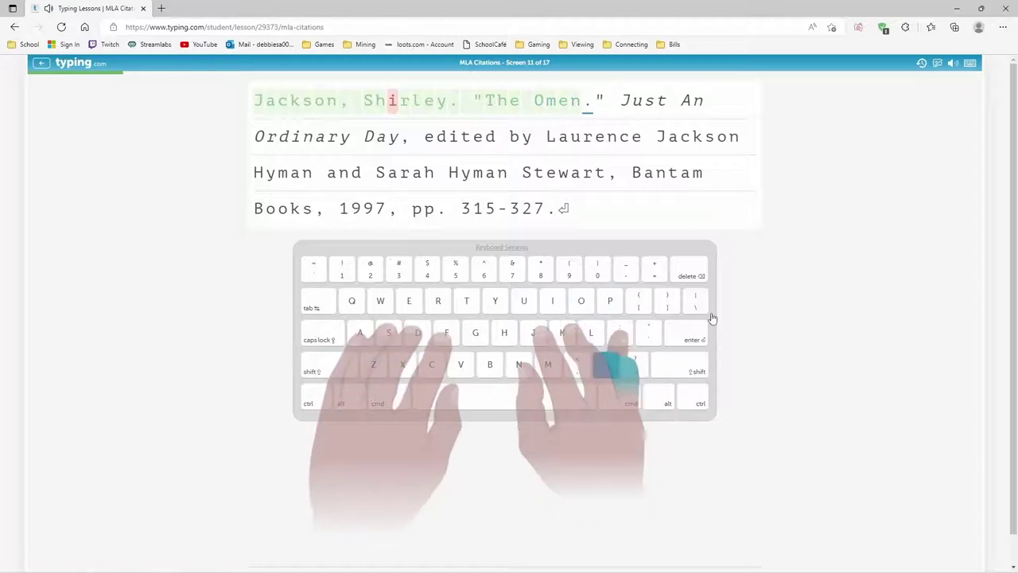
pyautogui.write('.')
pyautogui.write('" Jus')
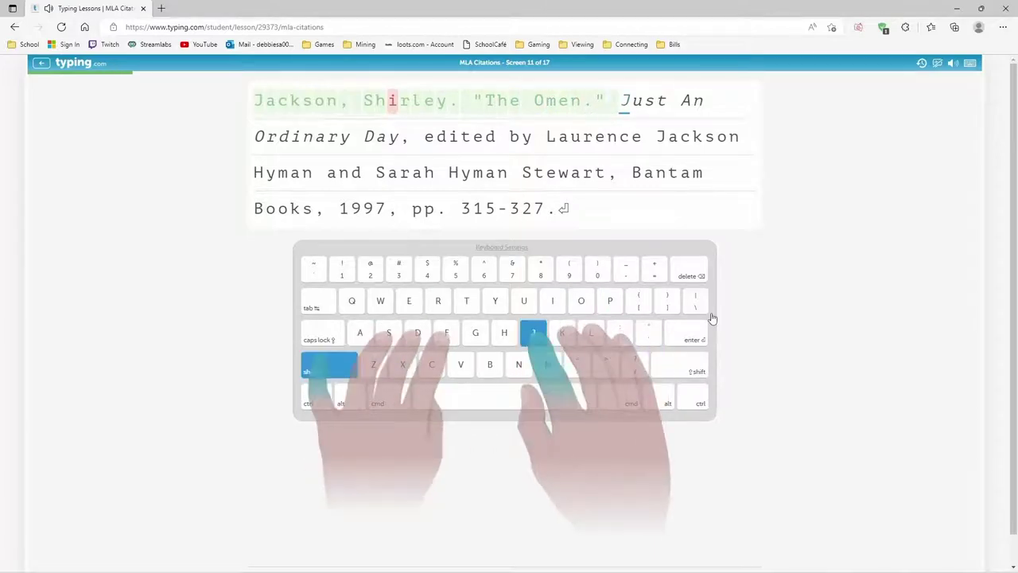
pyautogui.write('t A')
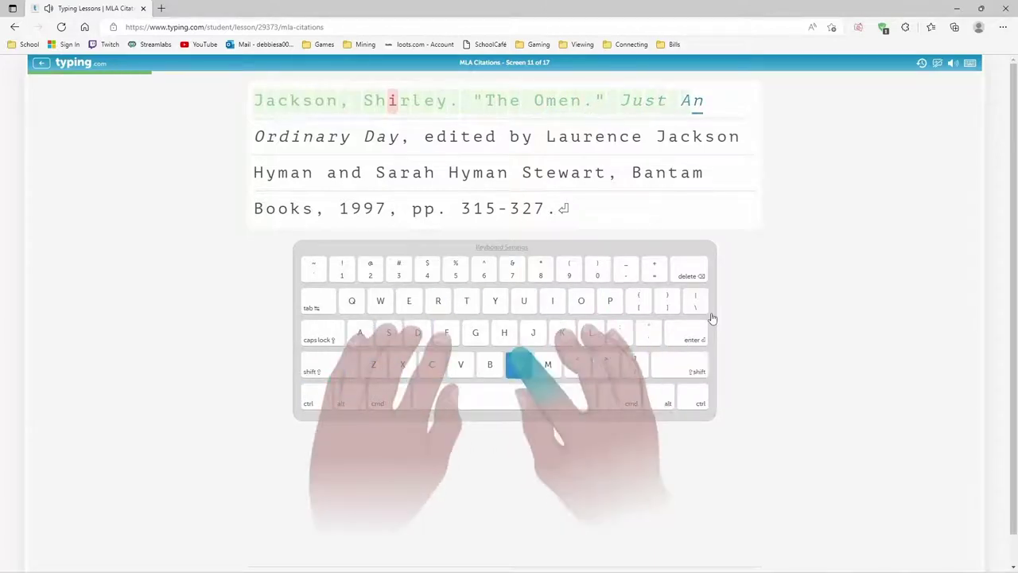
pyautogui.write('n O')
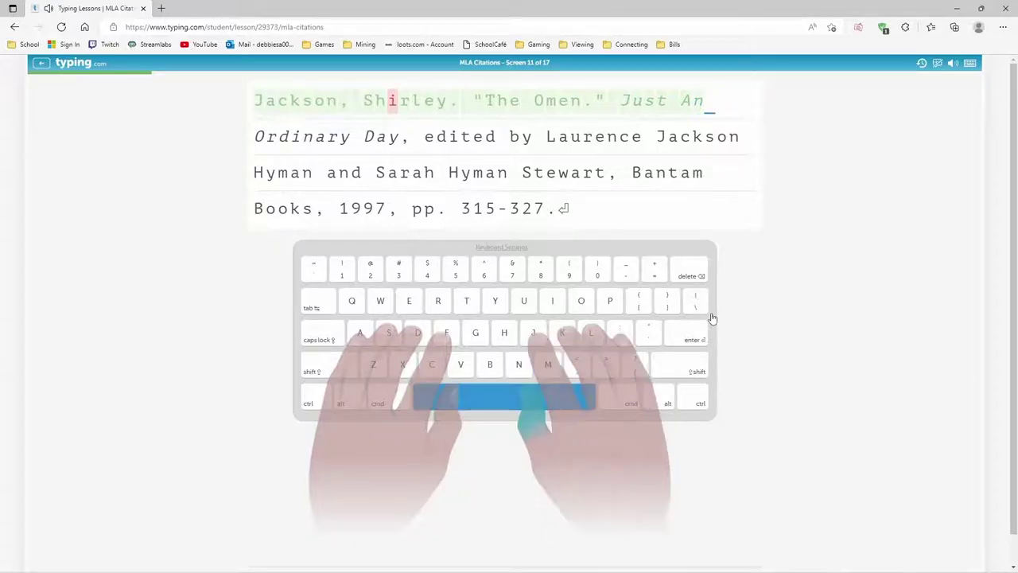
pyautogui.write('rdi')
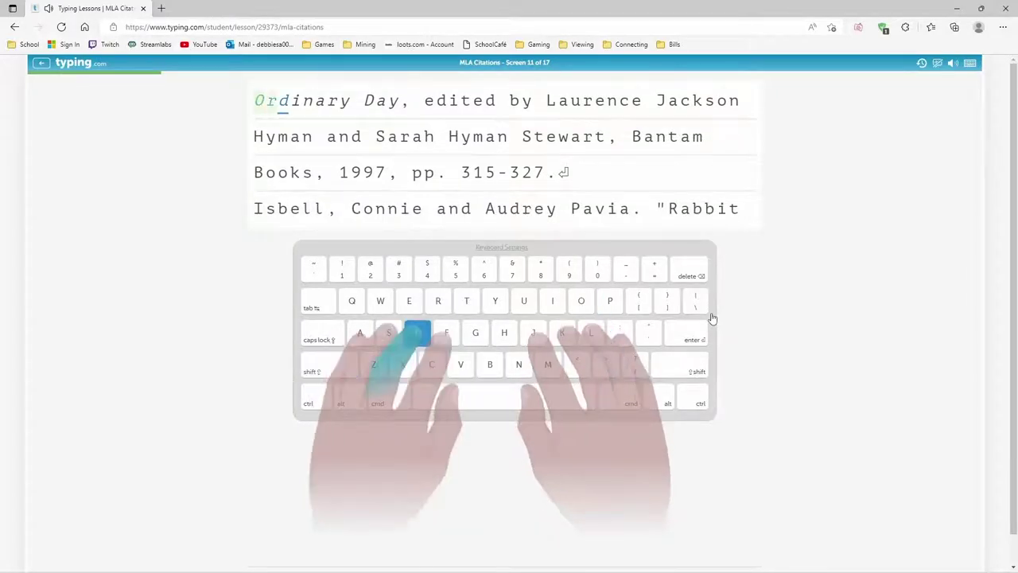
pyautogui.write('nar')
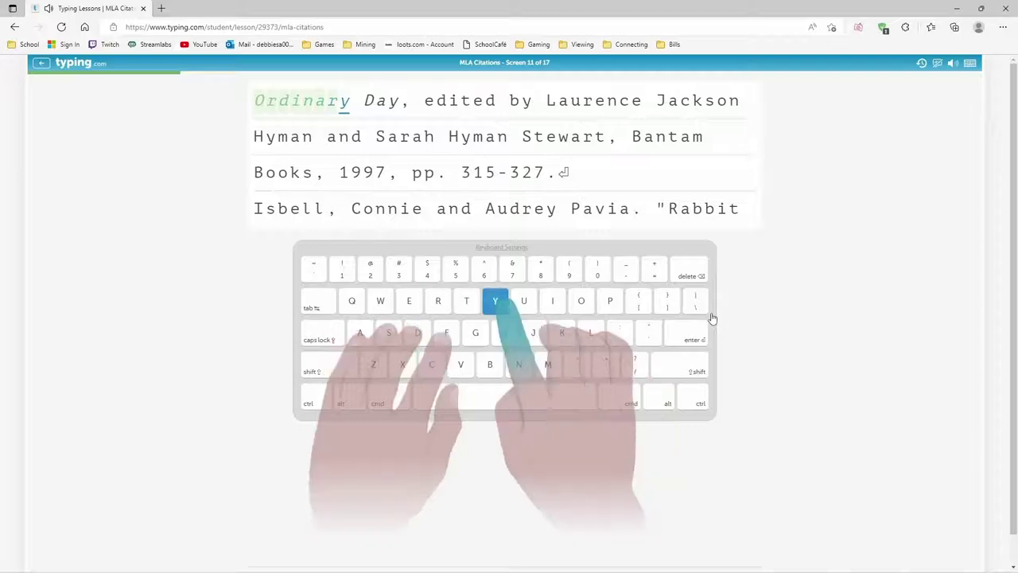
pyautogui.write('y Day,')
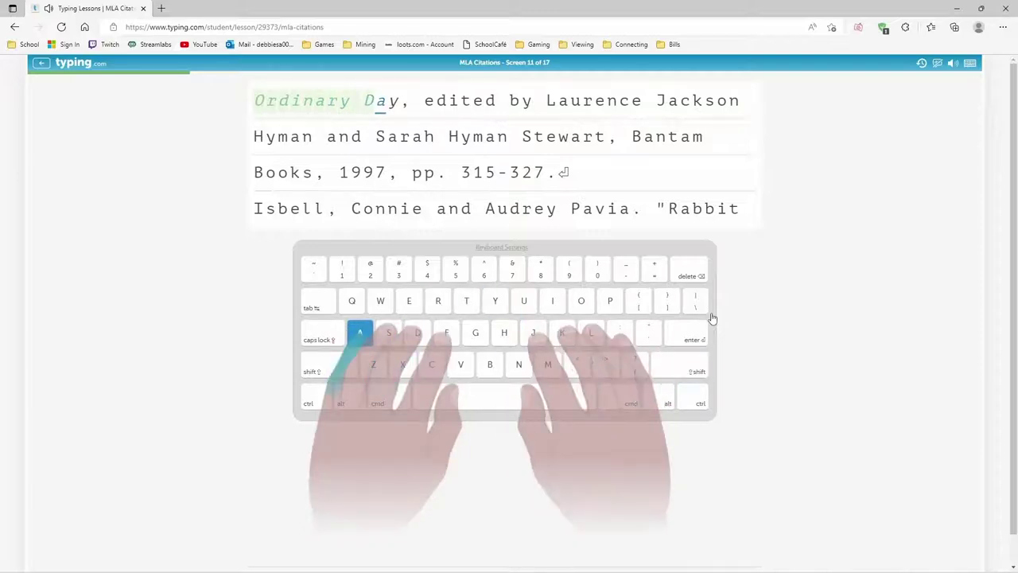
pyautogui.write(' edx')
pyautogui.write('ted by')
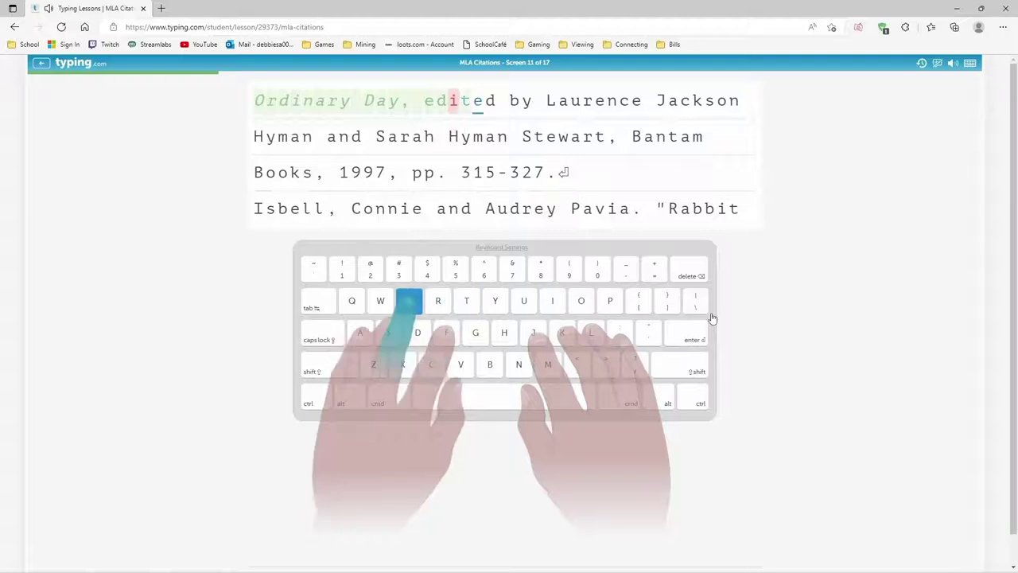
pyautogui.write(' Laur')
pyautogui.write('ance ')
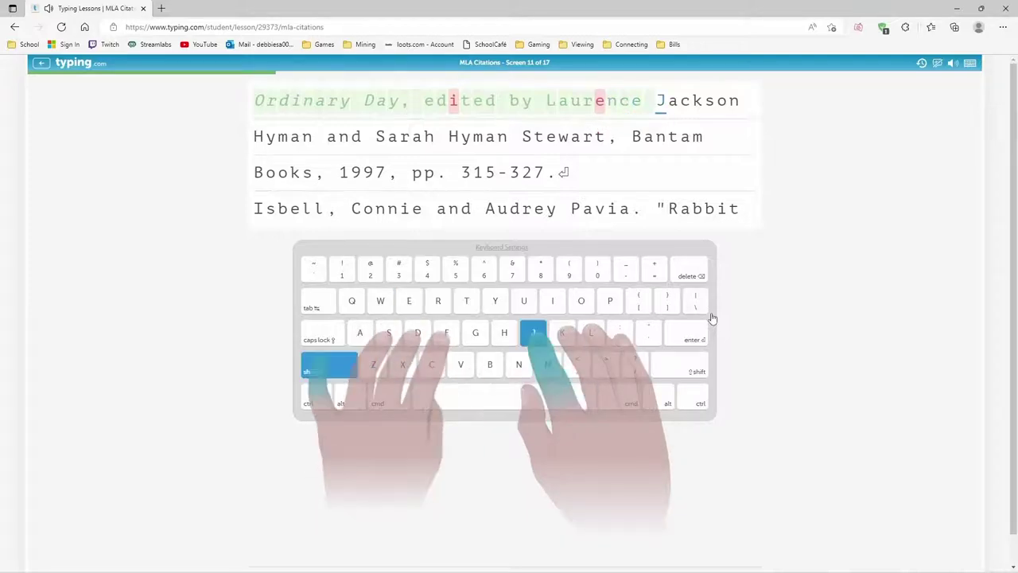
pyautogui.write('Jackson')
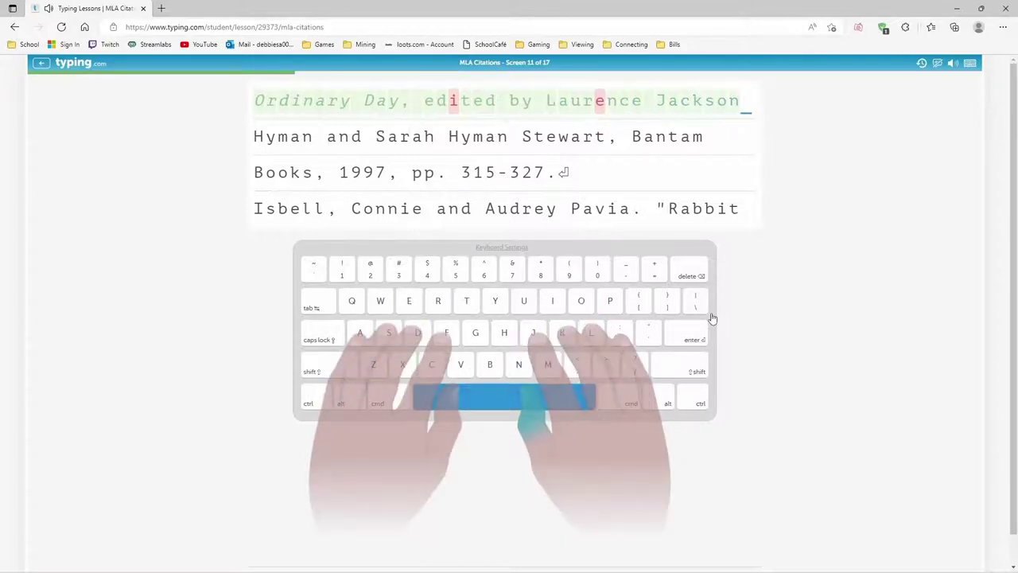
pyautogui.write(' Hym')
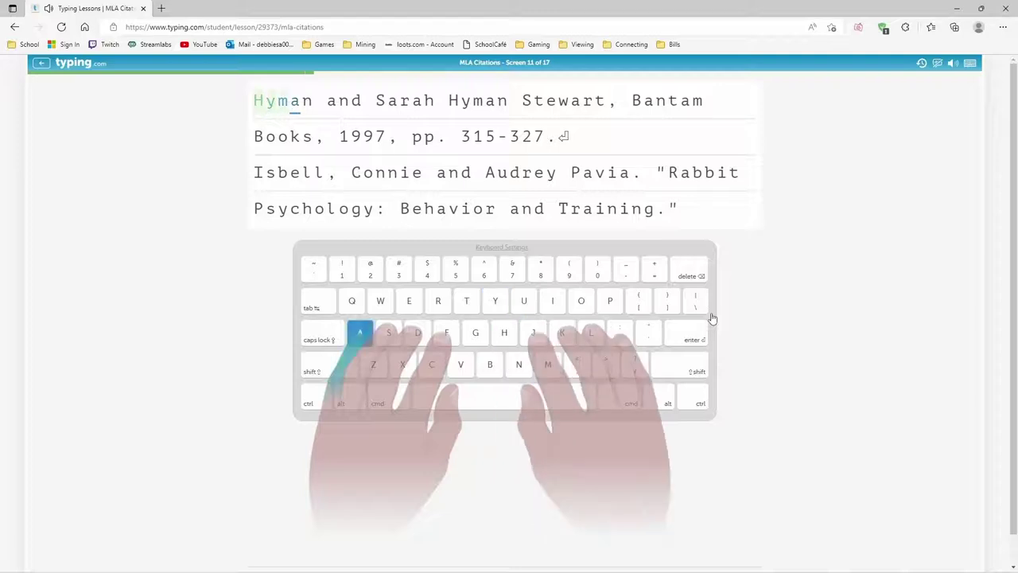
pyautogui.write('an and S')
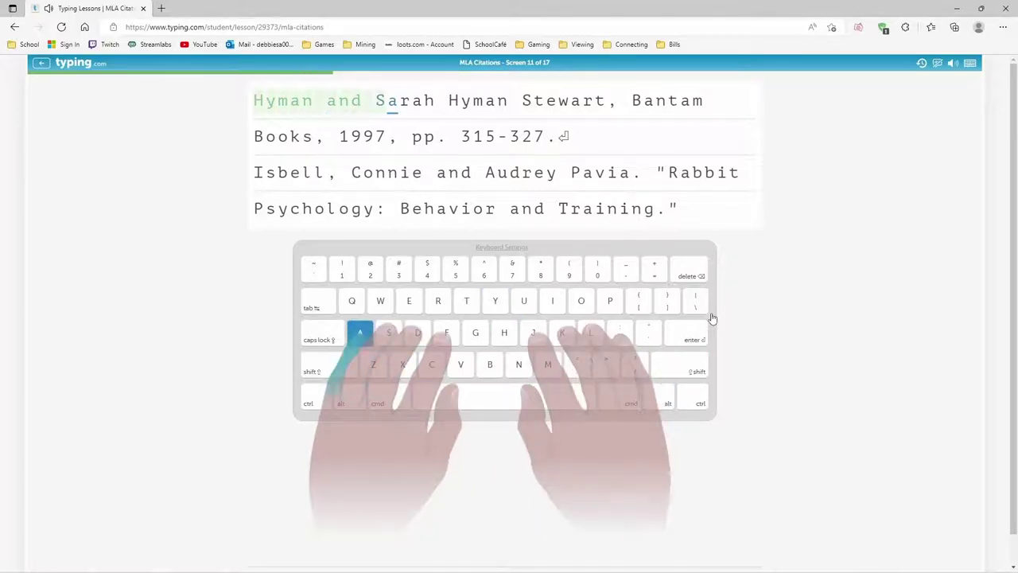
pyautogui.write('arah ')
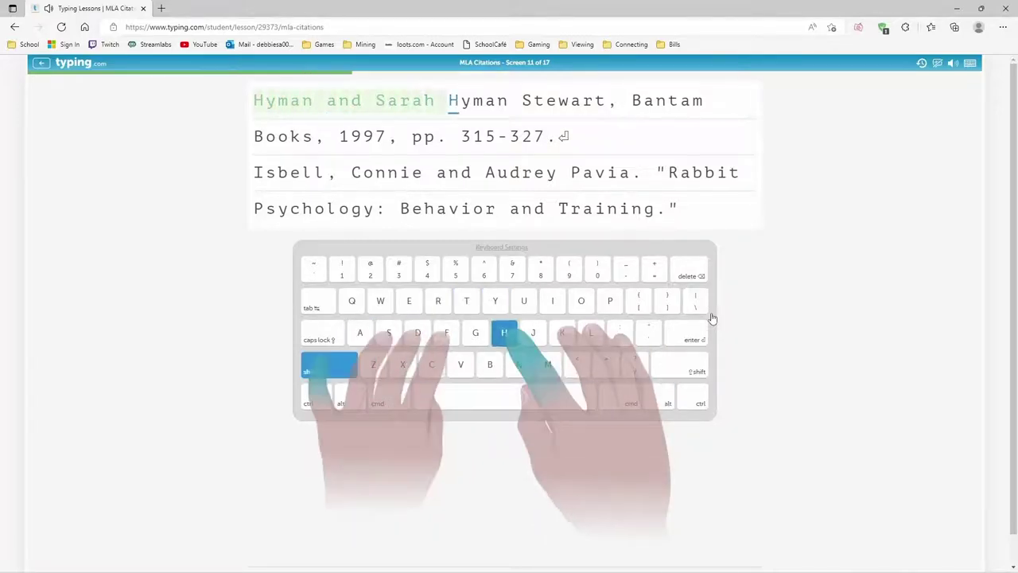
pyautogui.write('Hyman ')
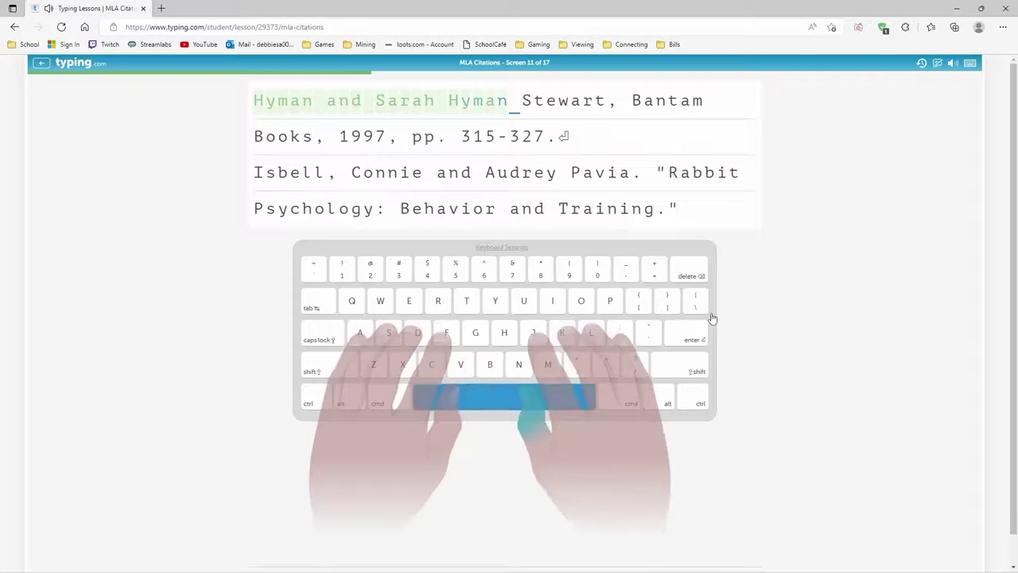
pyautogui.write('Stew')
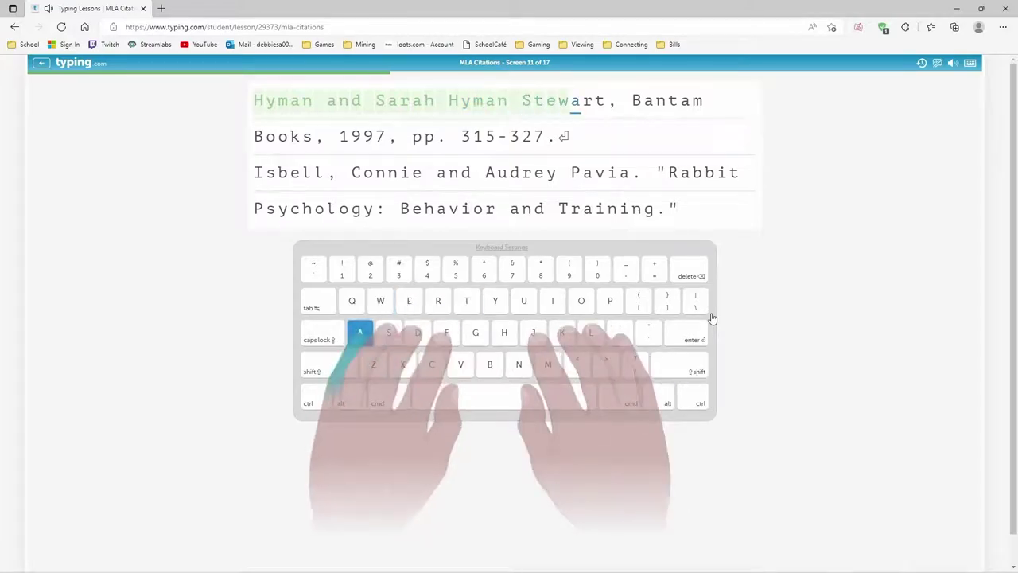
pyautogui.write('art, ')
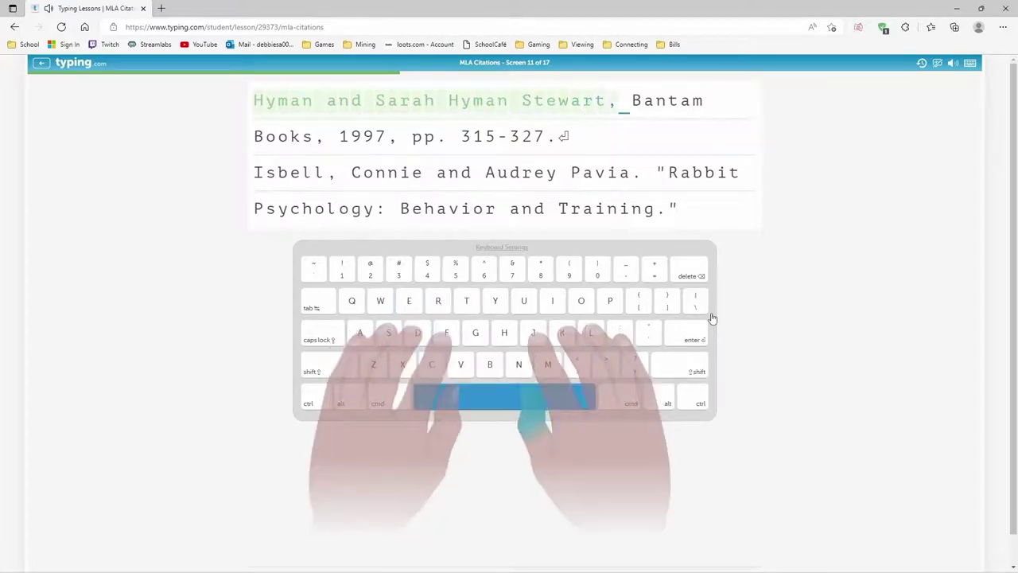
pyautogui.write('Bantam')
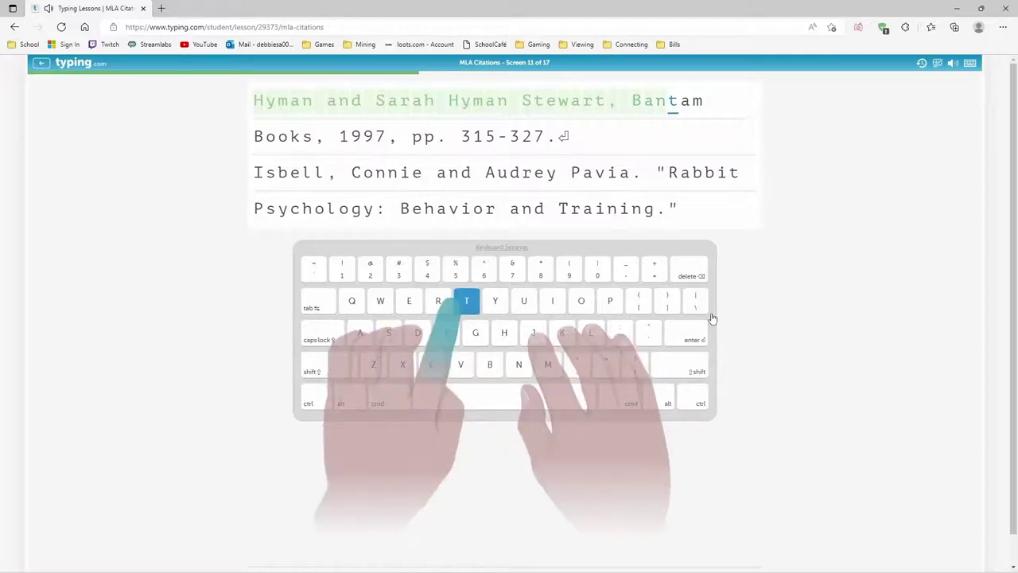
pyautogui.write(' B')
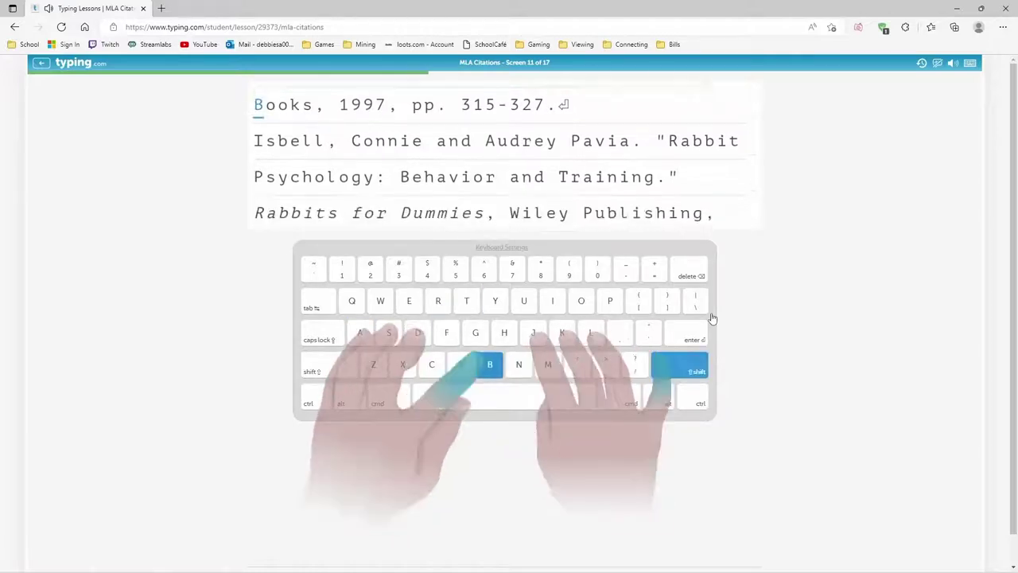
pyautogui.write('oo')
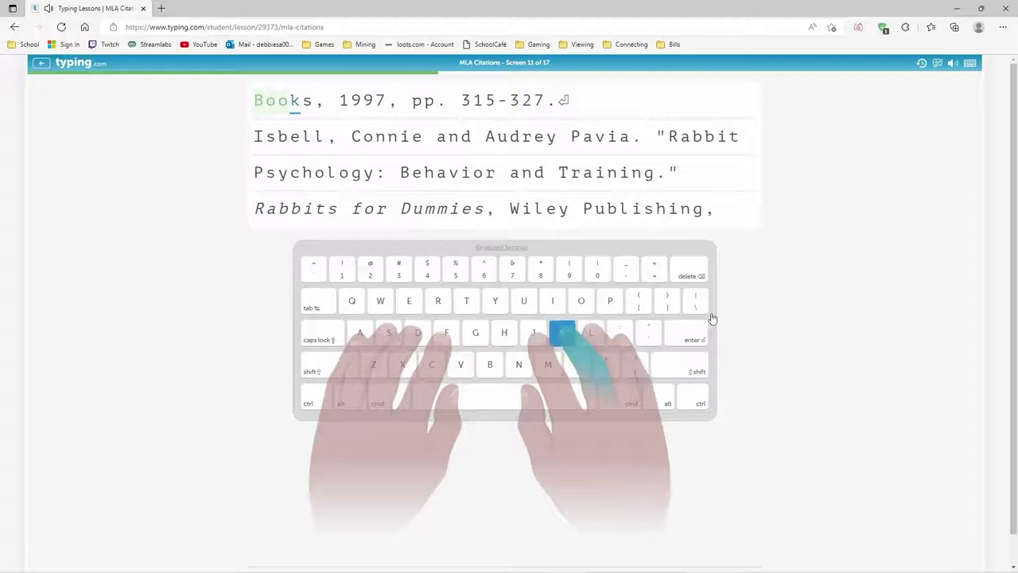
pyautogui.write('ks, 1997')
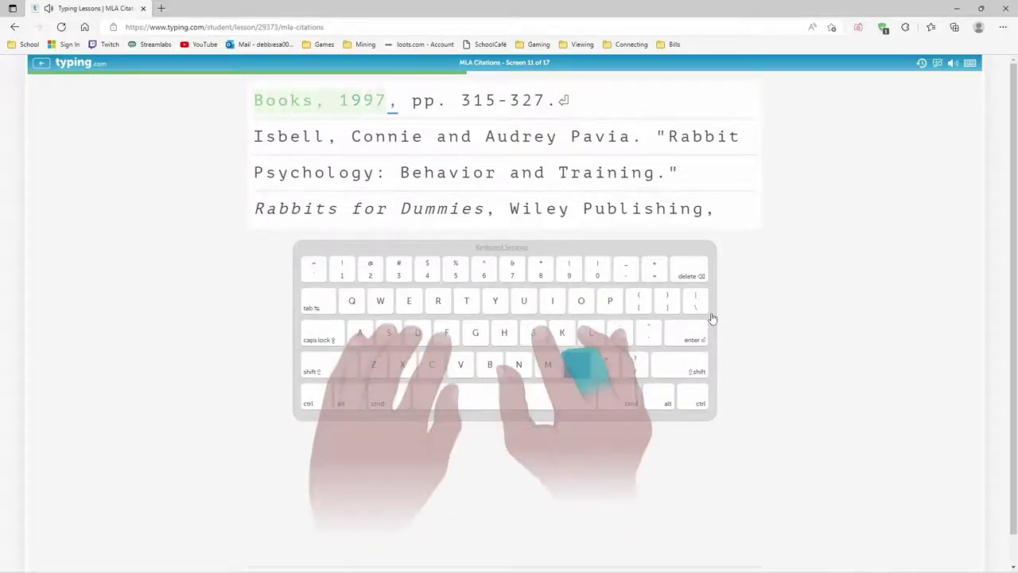
pyautogui.write(', ')
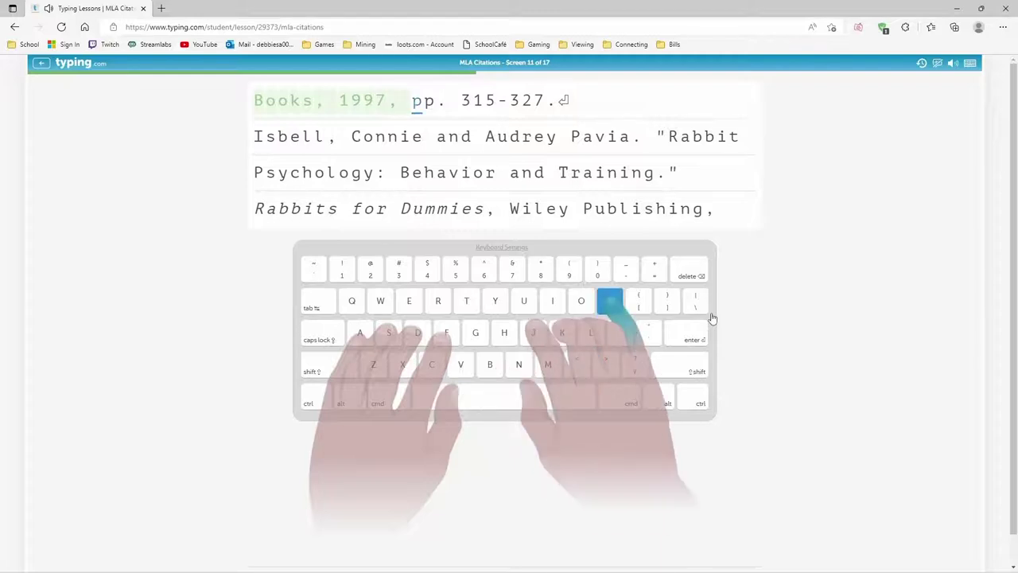
pyautogui.write('pp.')
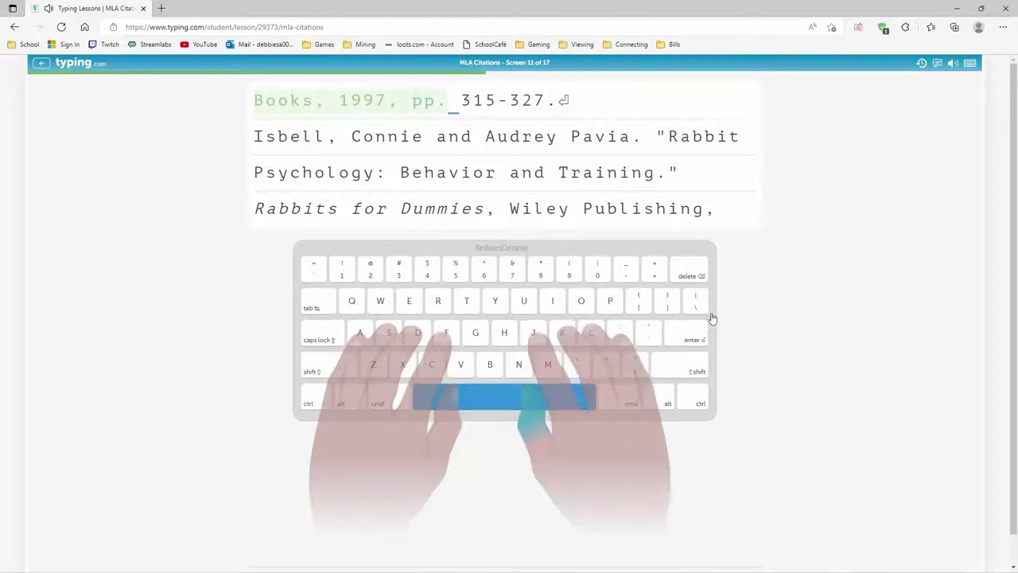
pyautogui.write(' 315')
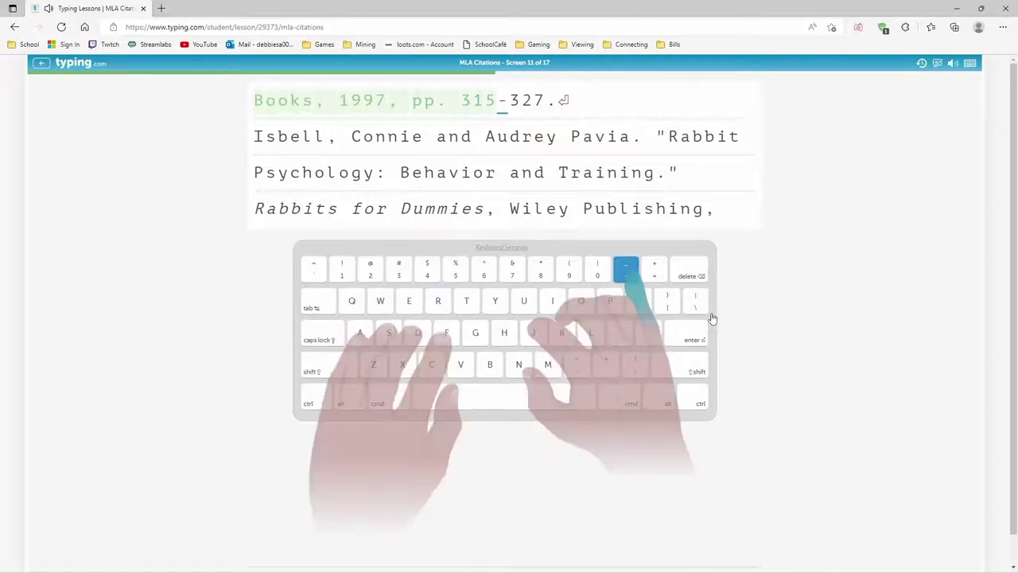
pyautogui.write('-')
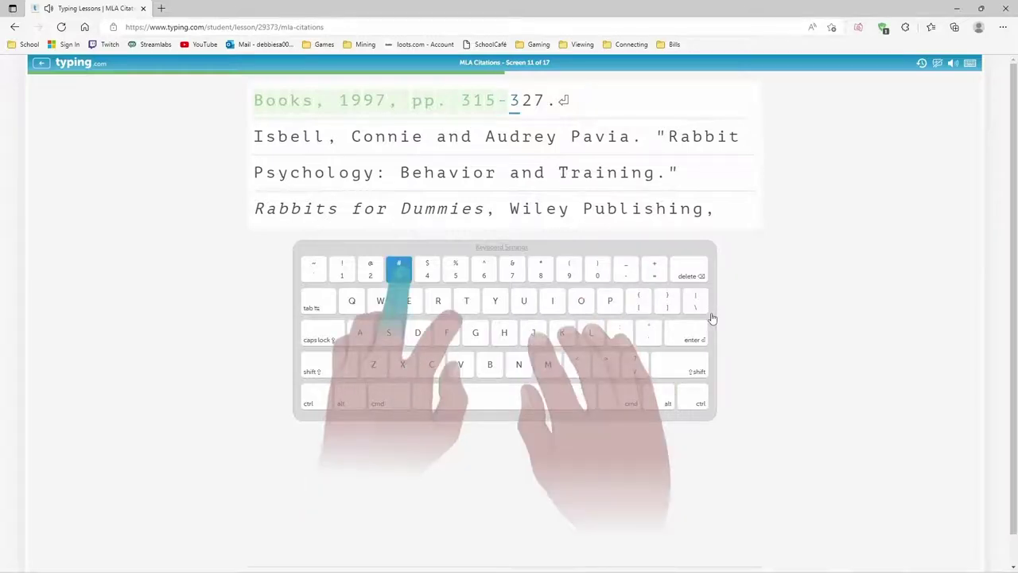
pyautogui.write('327')
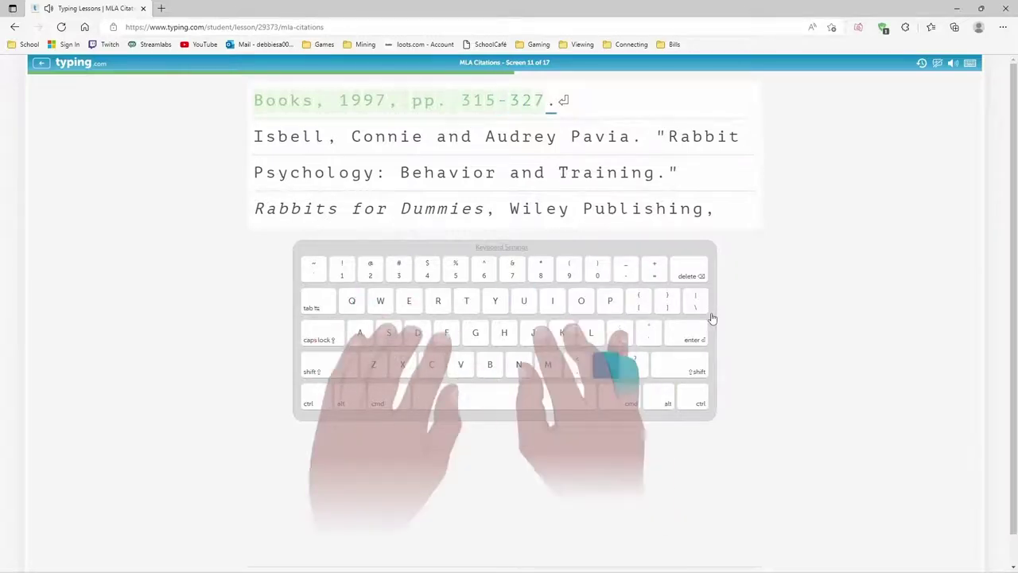
pyautogui.write('.')
pyautogui.press('Return')
# Type the Isbell and Pavia 'Rabbit Psychology: Behavior and Training' citation through its final period
pyautogui.write('I')
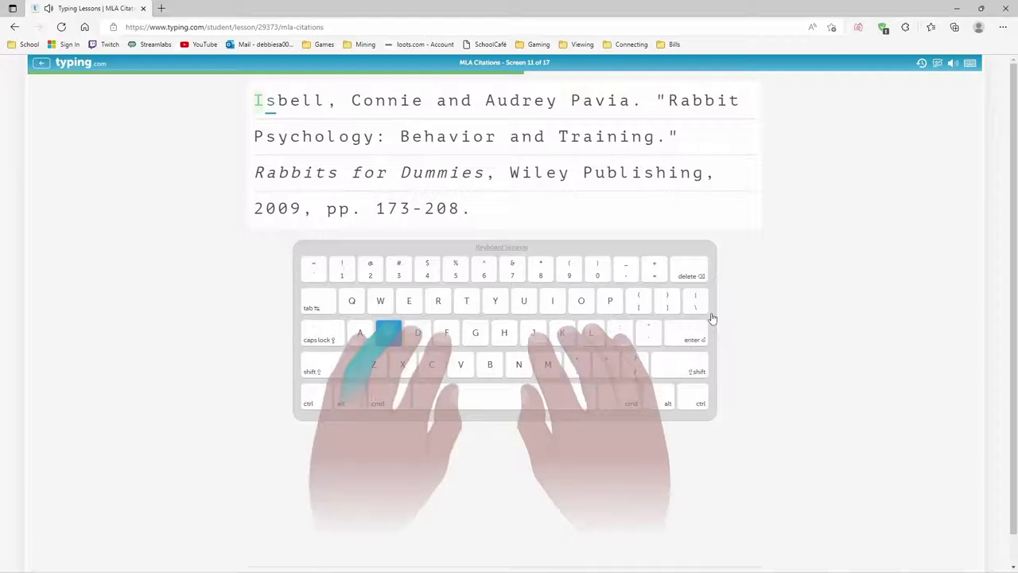
pyautogui.write('sbell, v')
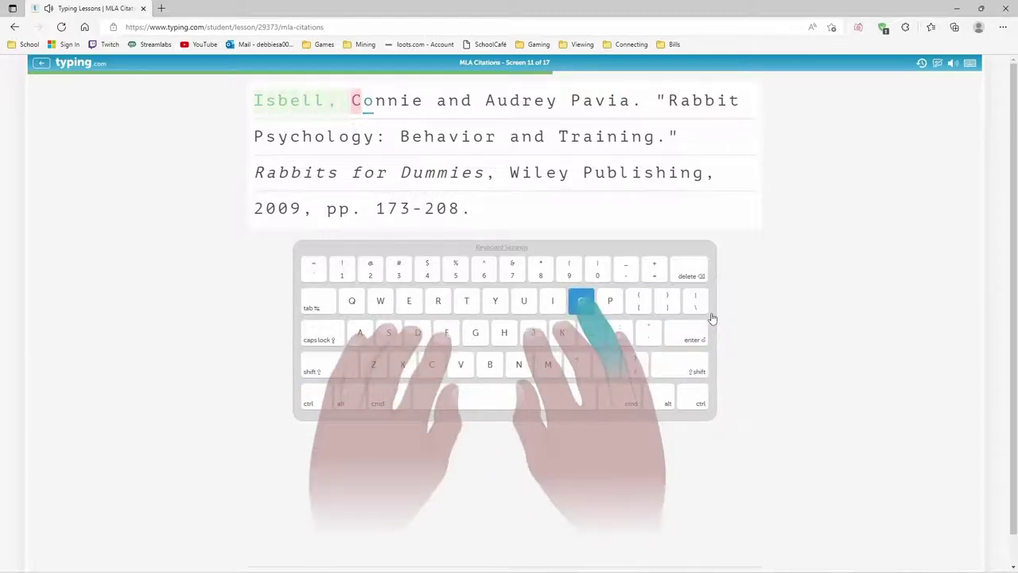
pyautogui.write('onnie and ')
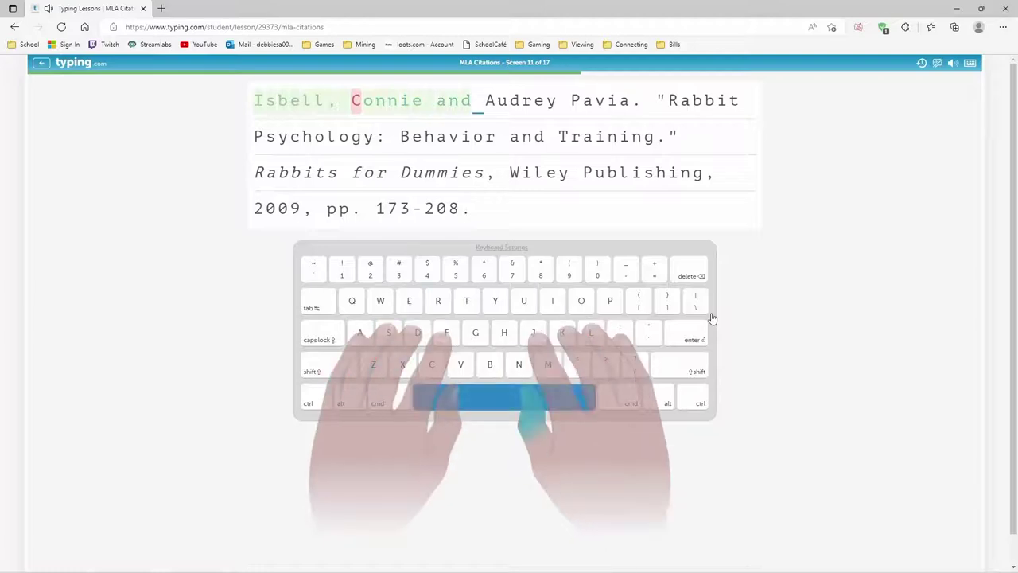
pyautogui.write('Audrey ')
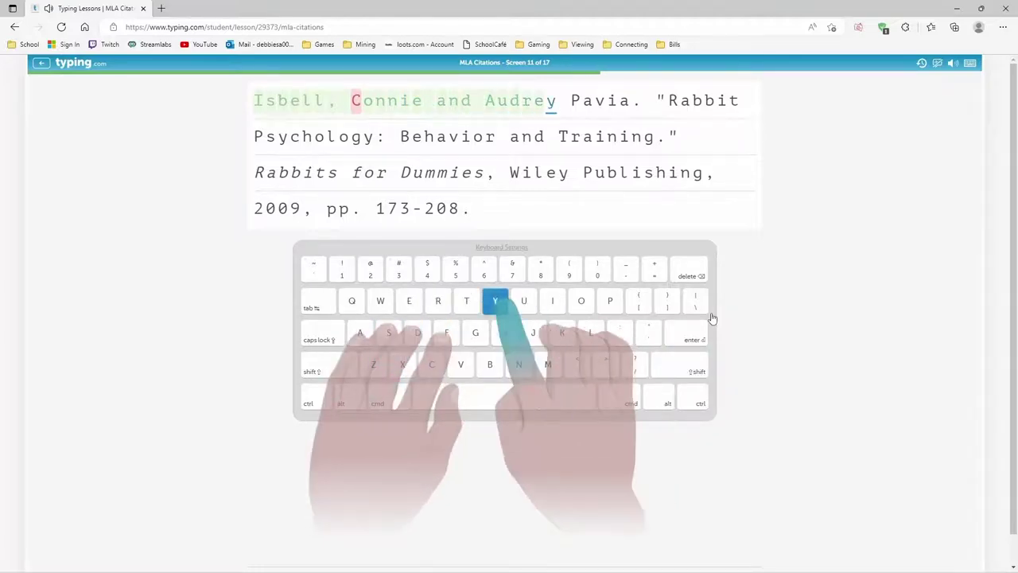
pyautogui.write('Pavia.')
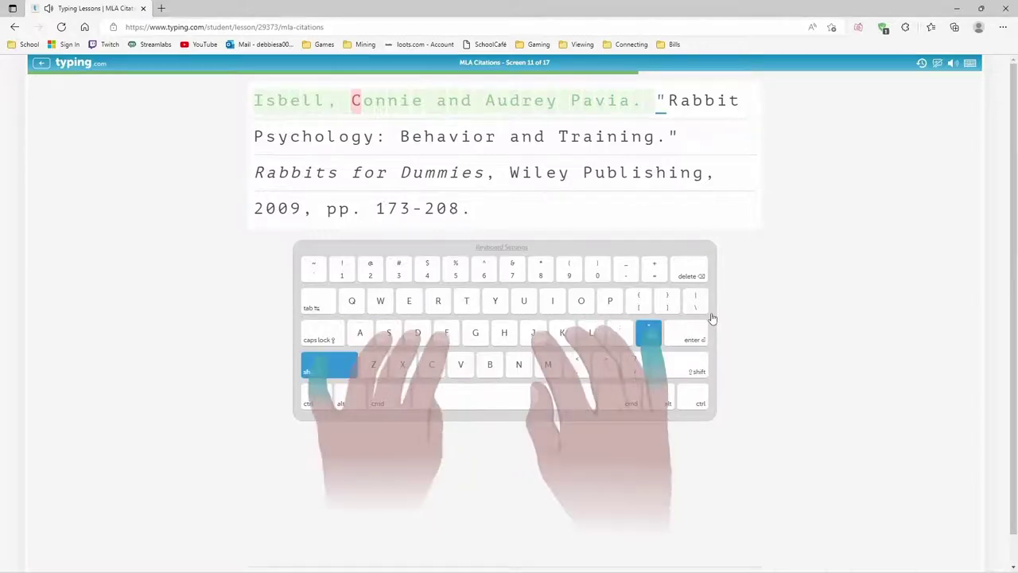
pyautogui.write(' "Rabbit')
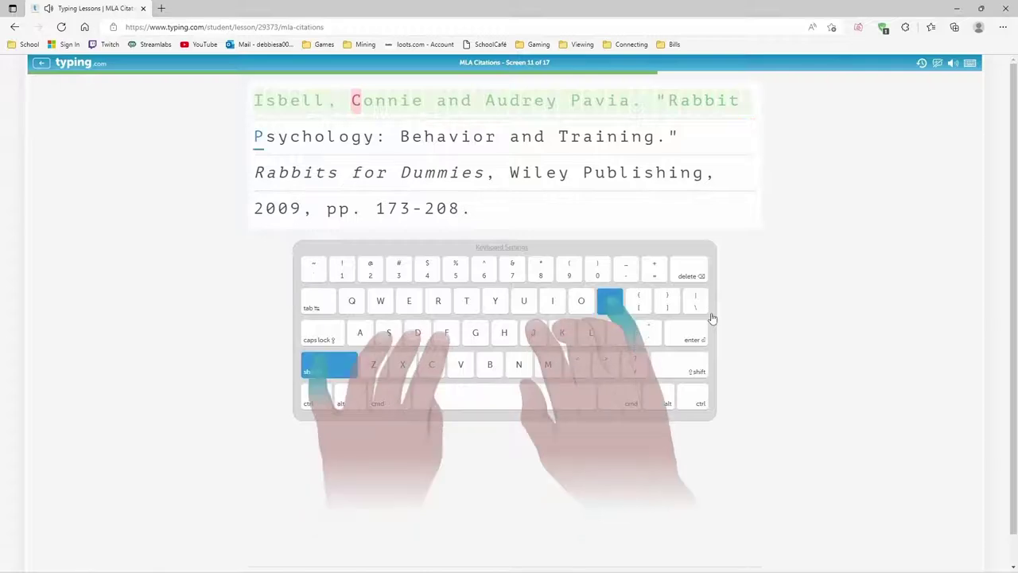
pyautogui.write(' P')
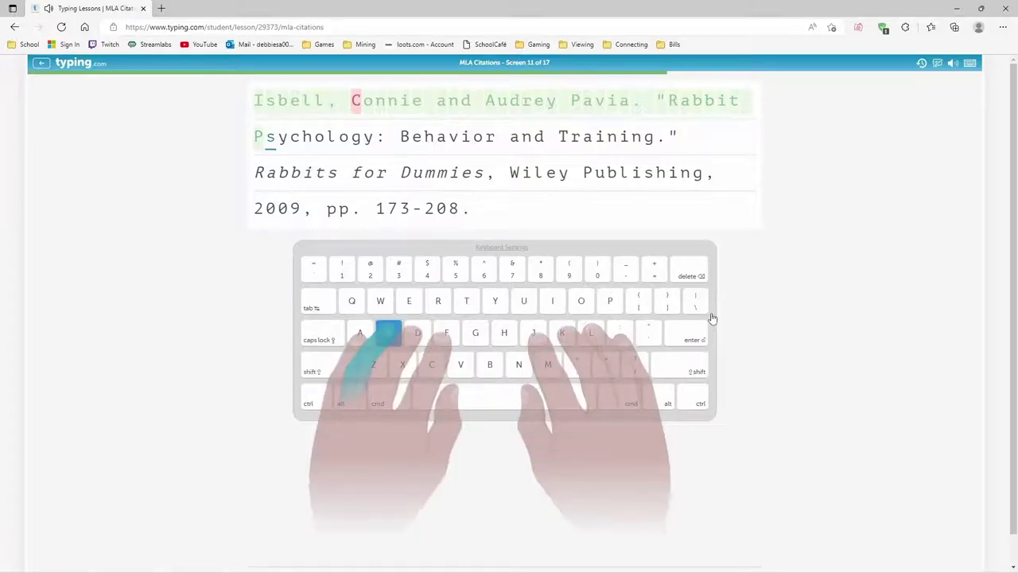
pyautogui.write('sych')
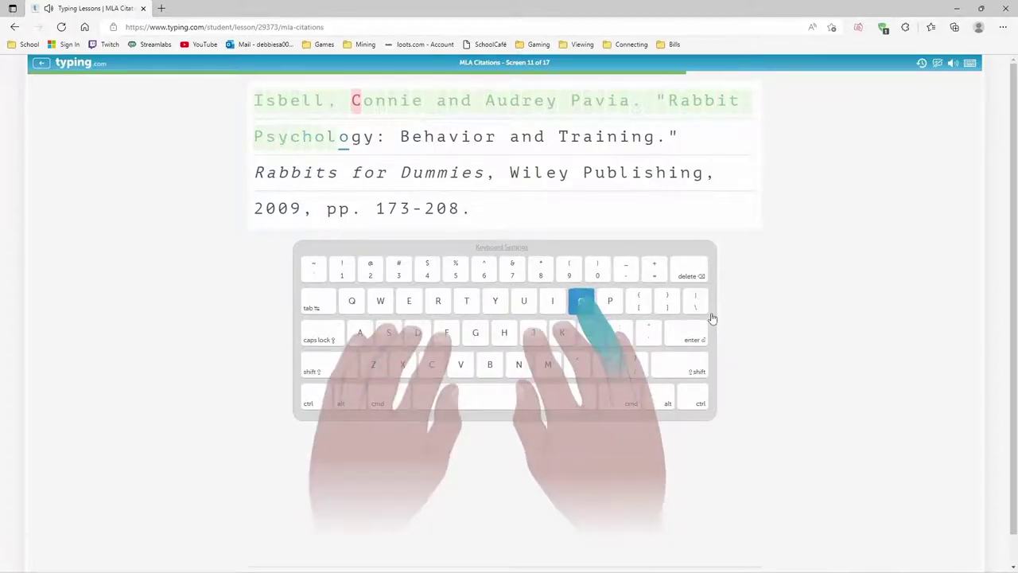
pyautogui.write('ology')
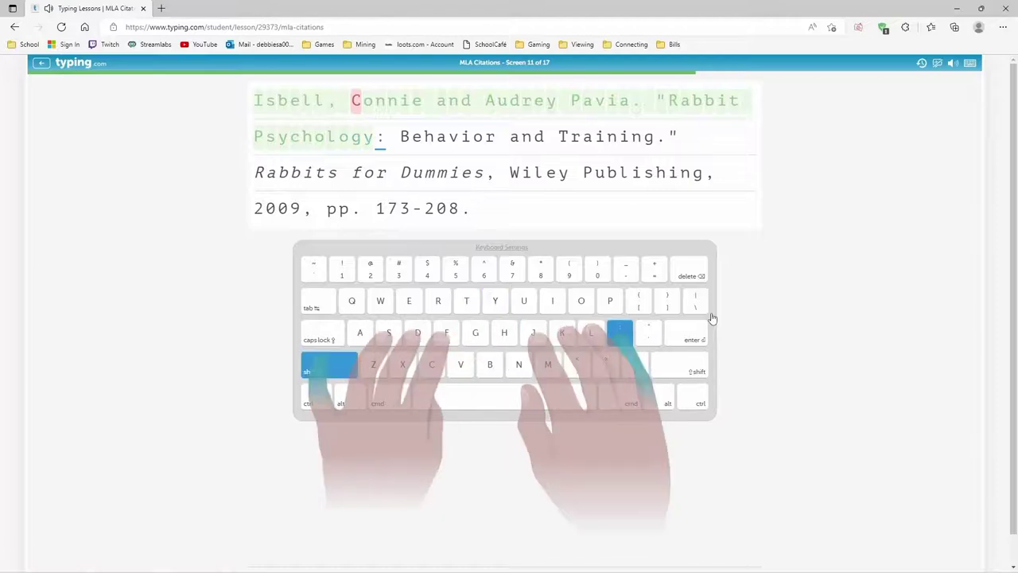
pyautogui.write(': Beha')
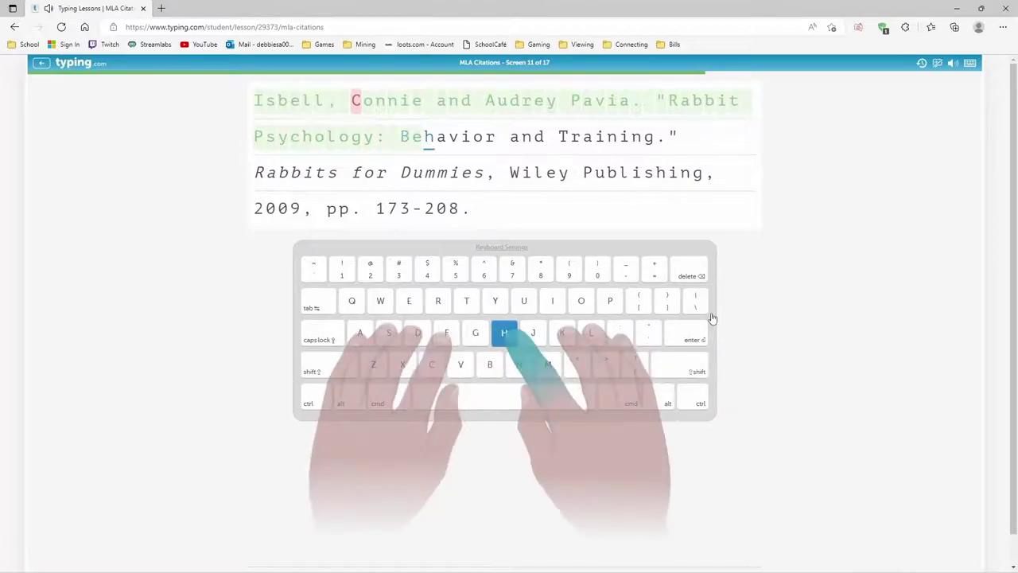
pyautogui.write('vior and ')
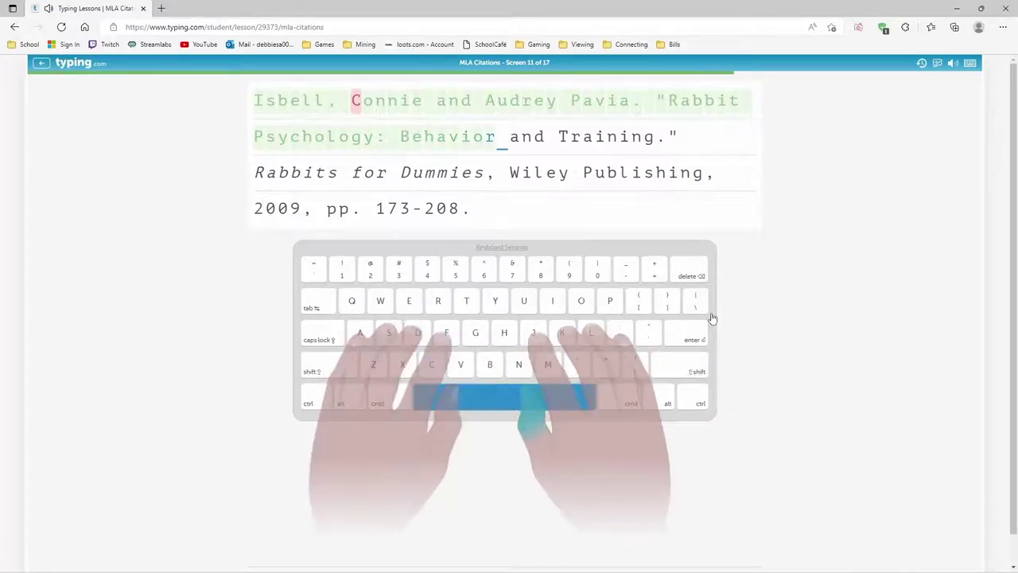
pyautogui.write('Traingn')
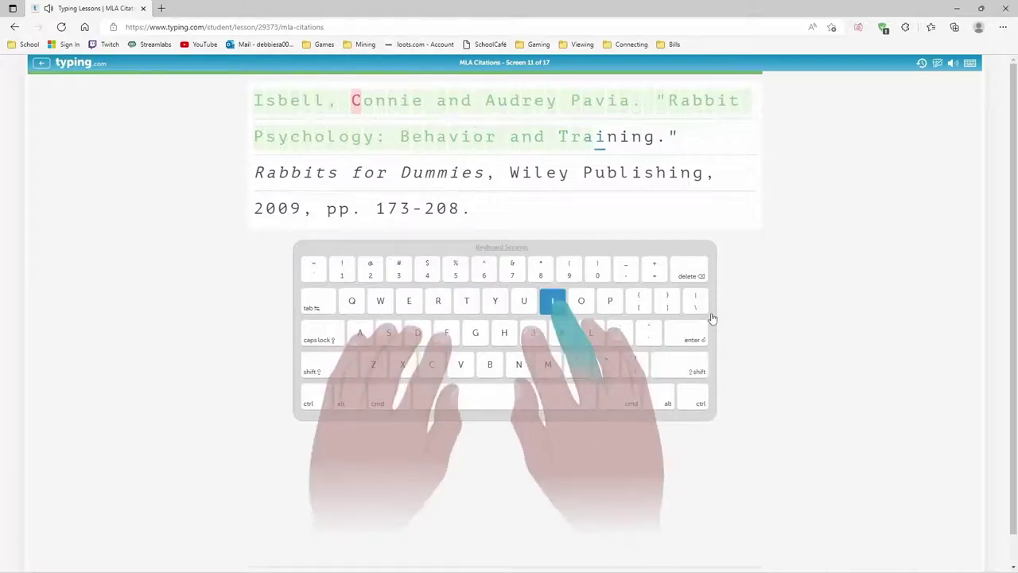
pyautogui.write('g.')
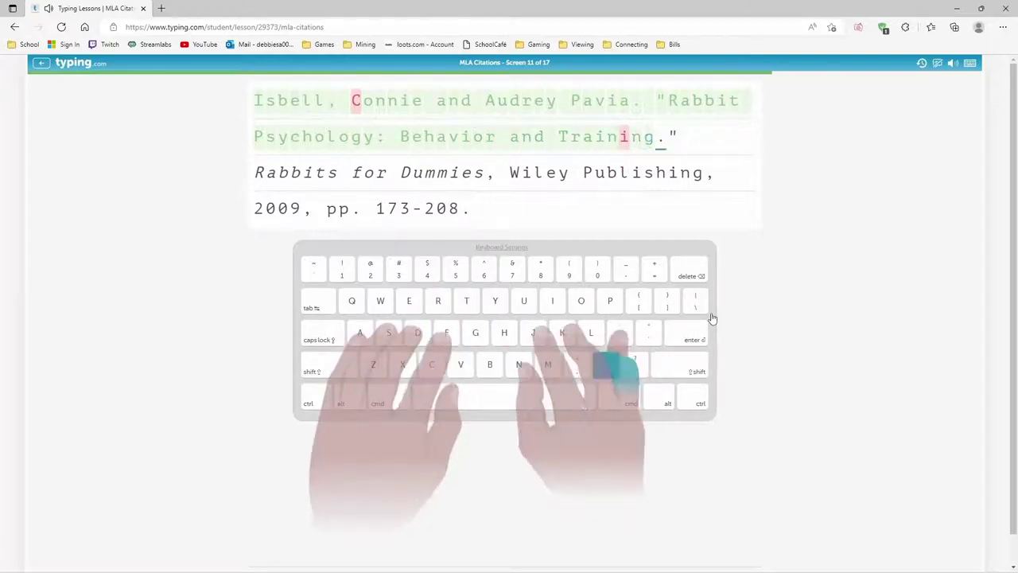
pyautogui.write('"')
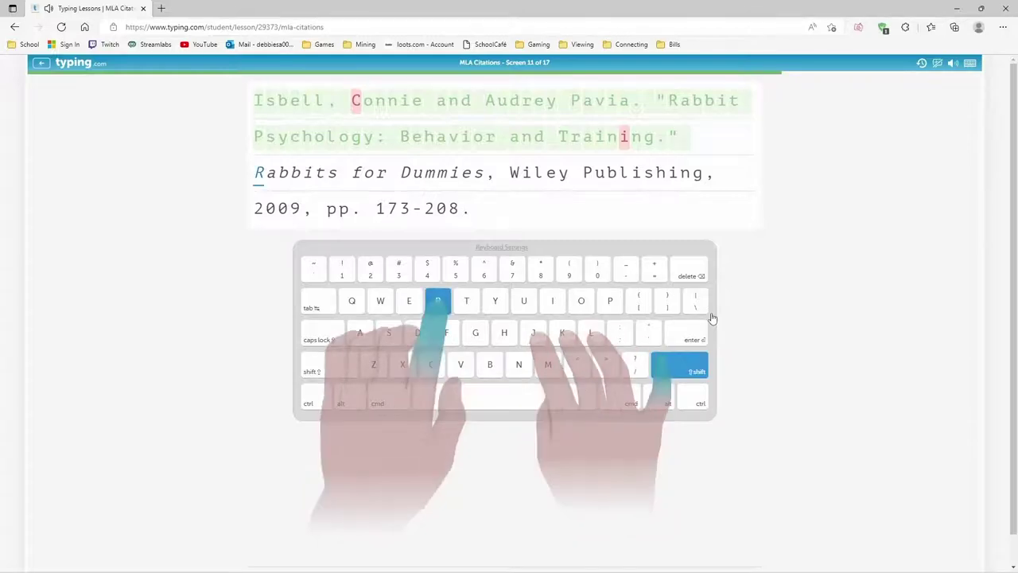
pyautogui.write(' Rabbits ')
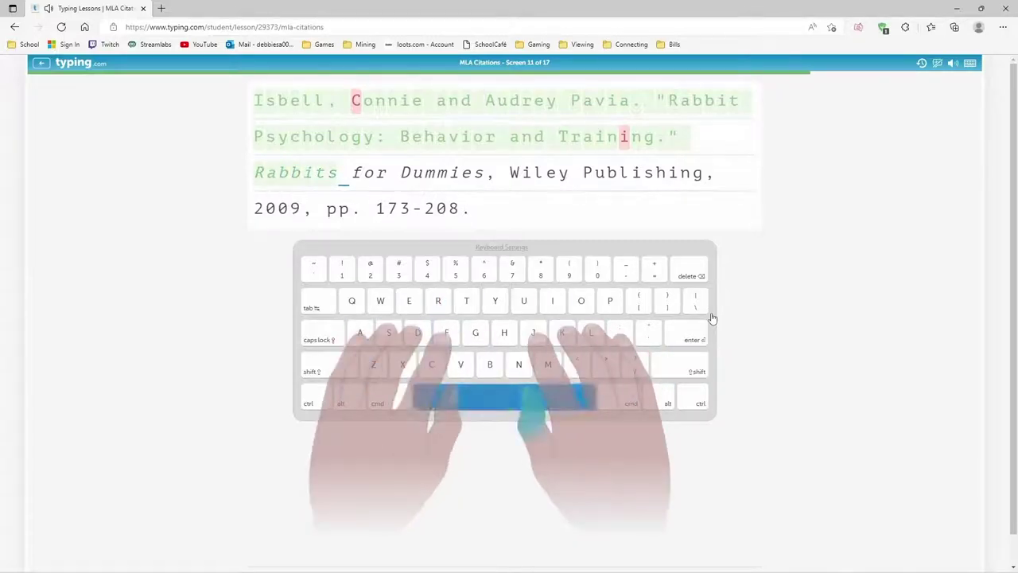
pyautogui.write('for Dumm')
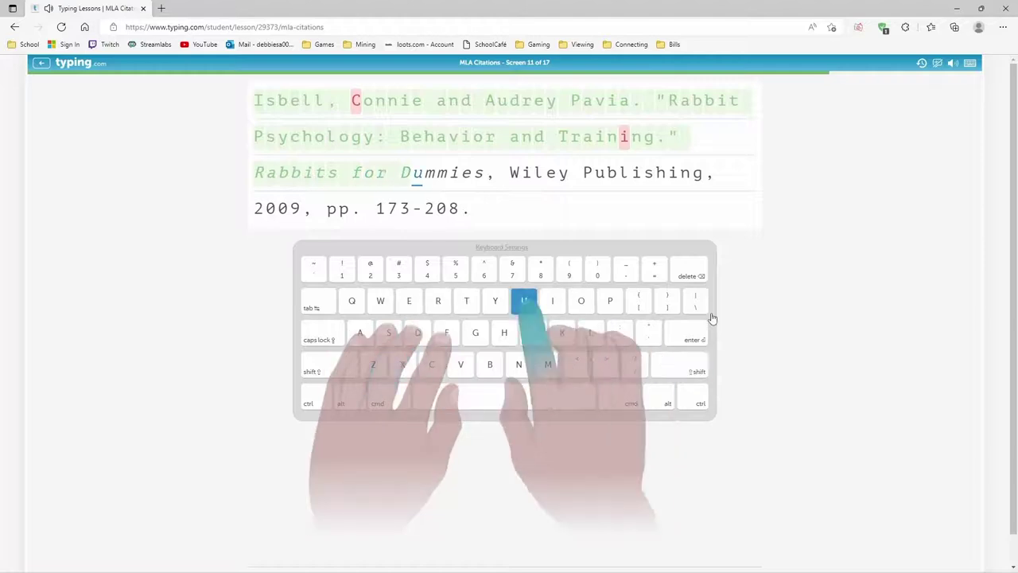
pyautogui.write('ies, ')
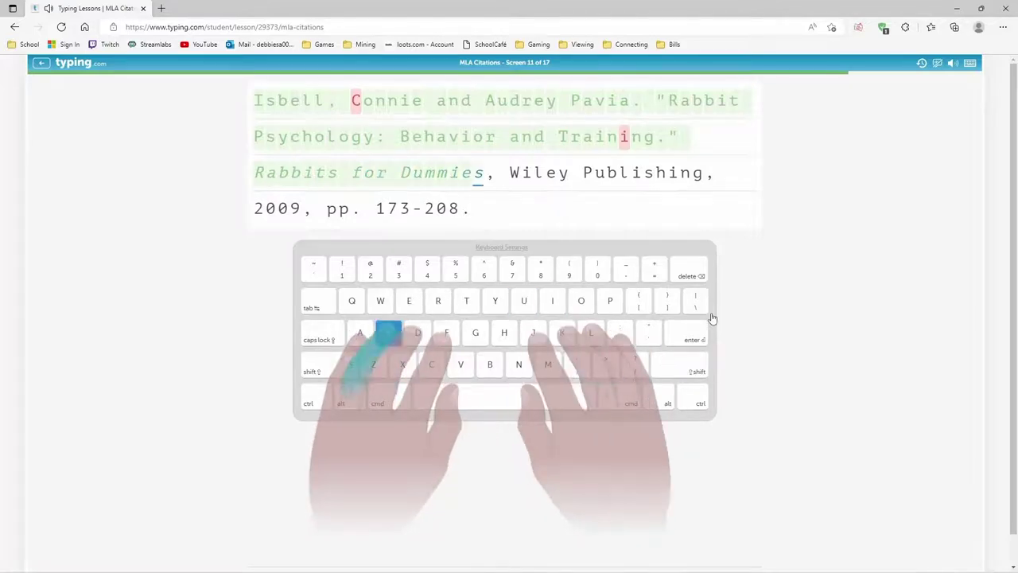
pyautogui.write('Wile')
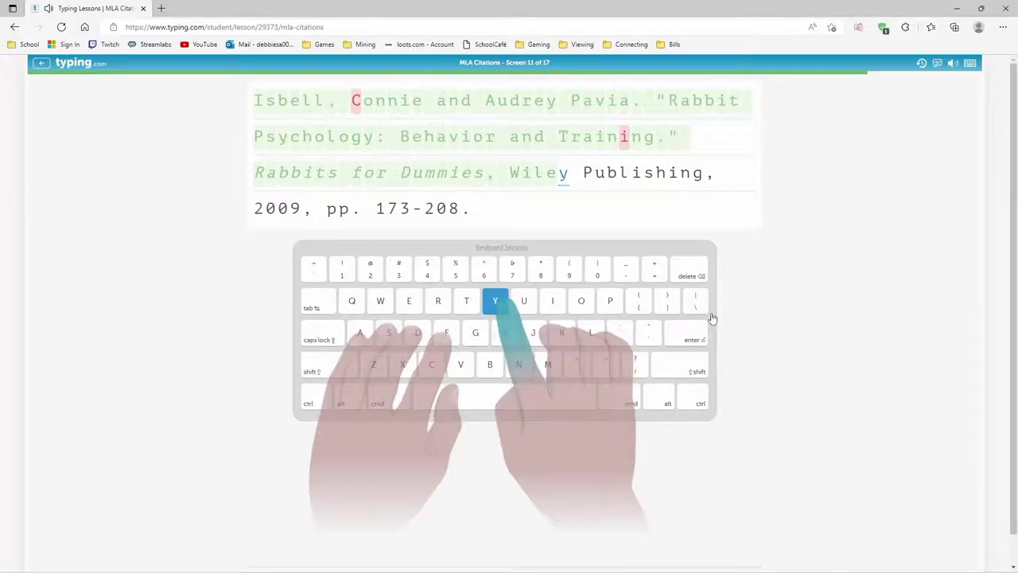
pyautogui.write('y Publi')
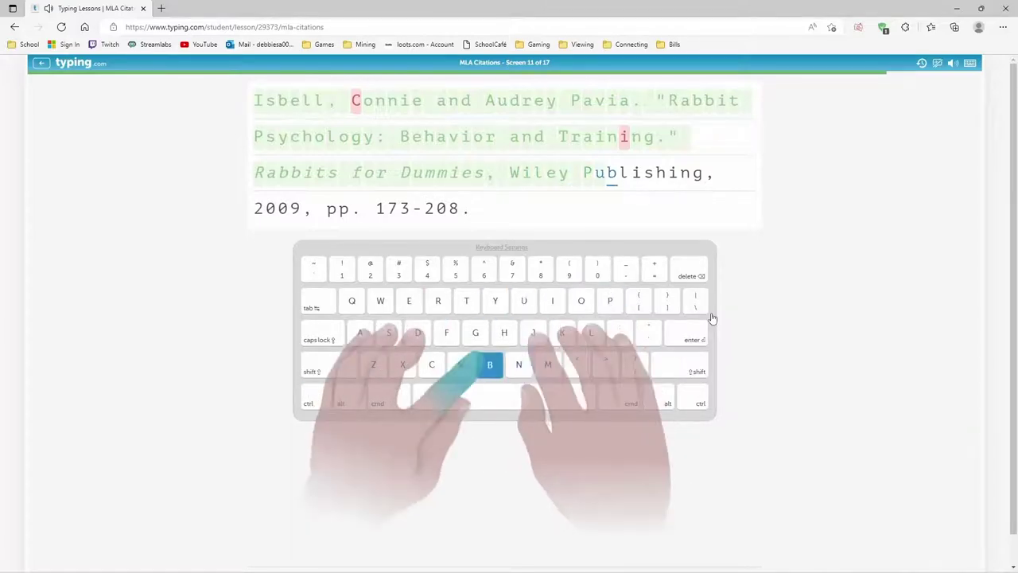
pyautogui.write('shing,')
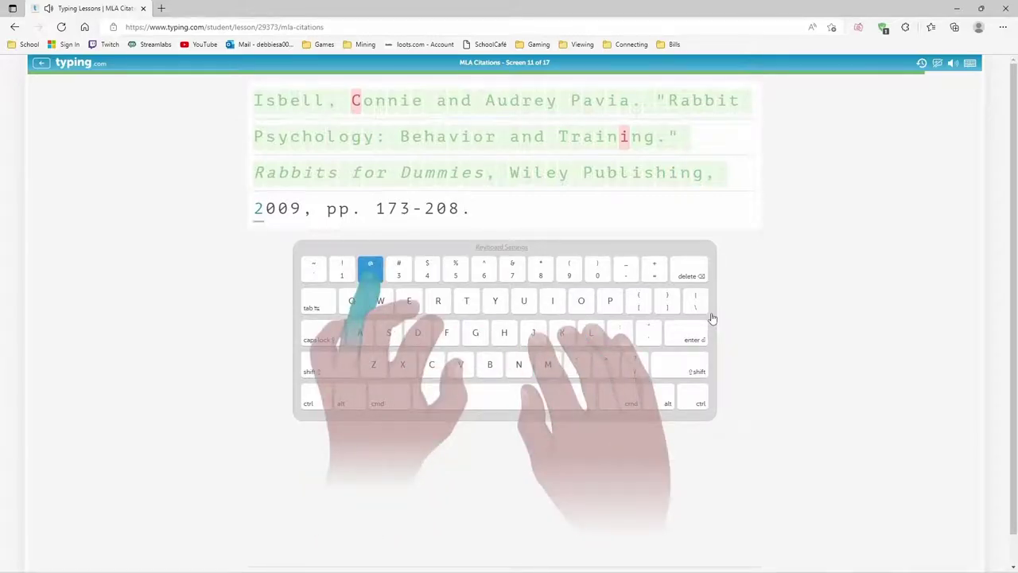
pyautogui.write(' 200')
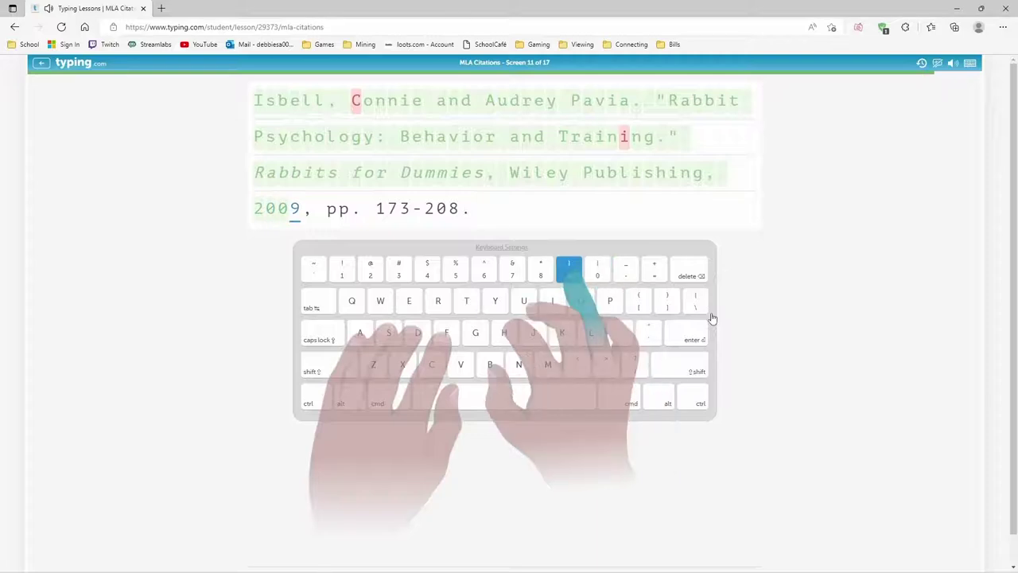
pyautogui.write('9')
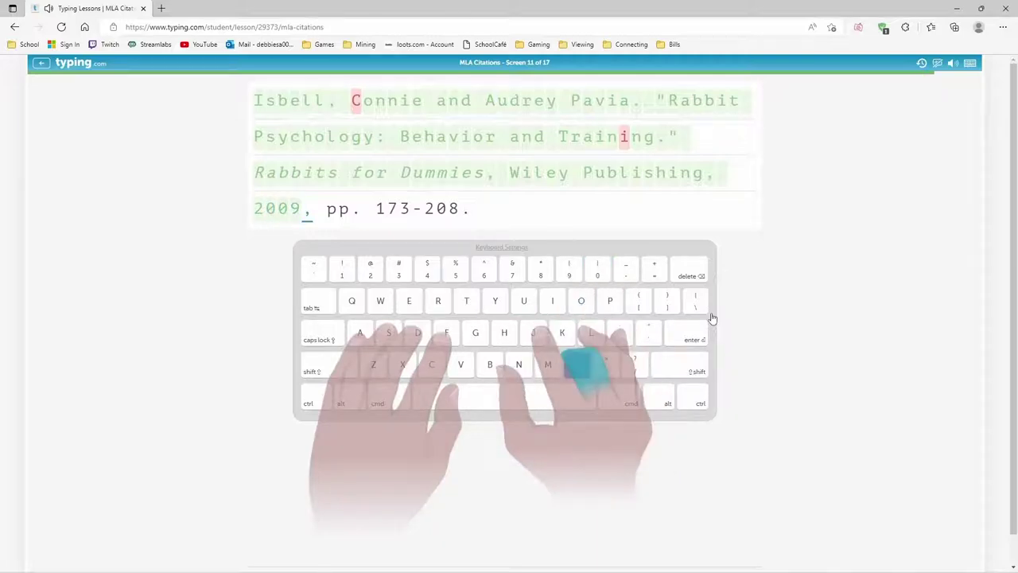
pyautogui.write(', pp. ')
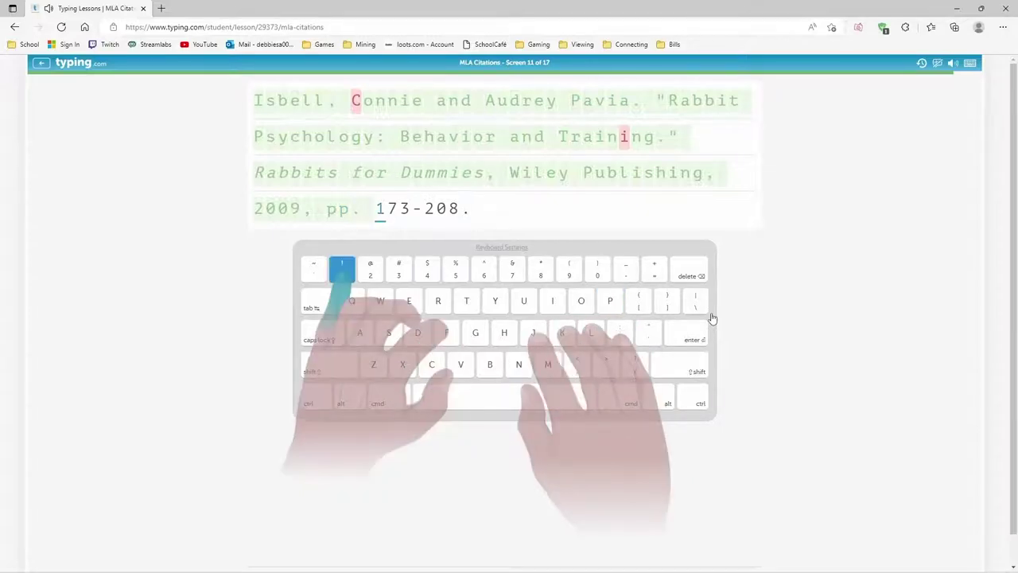
pyautogui.write('17')
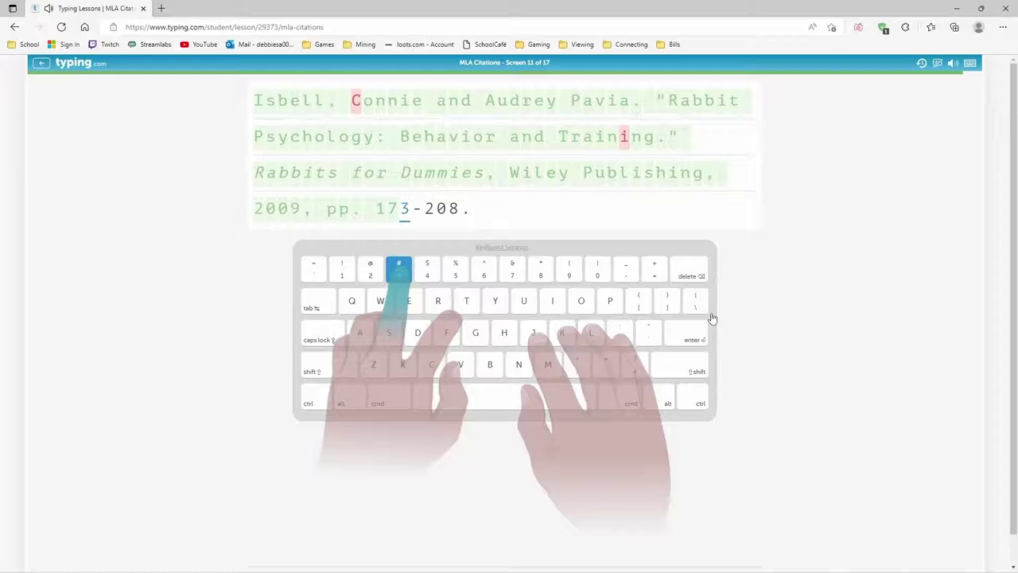
pyautogui.write('3-')
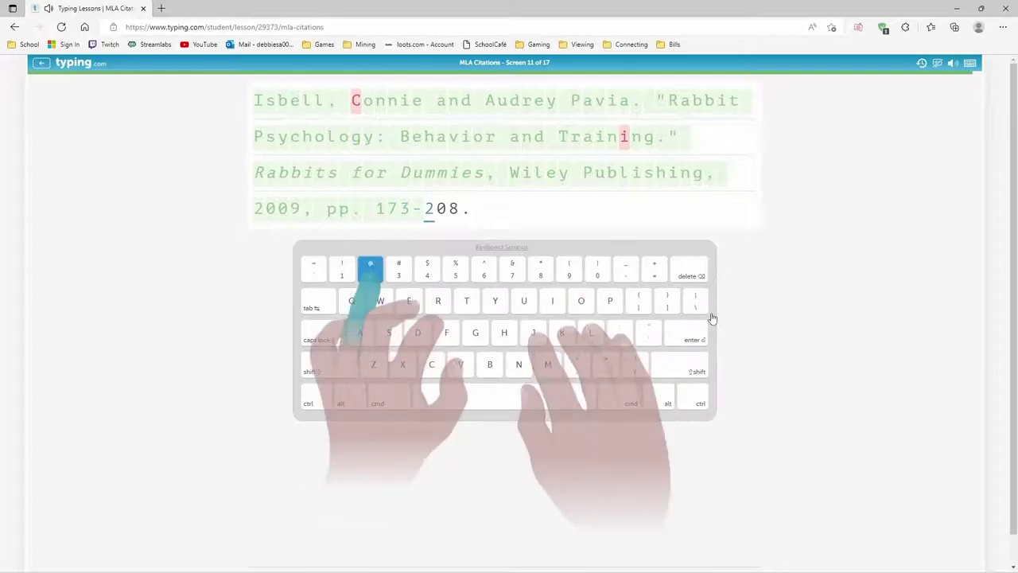
pyautogui.write('2')
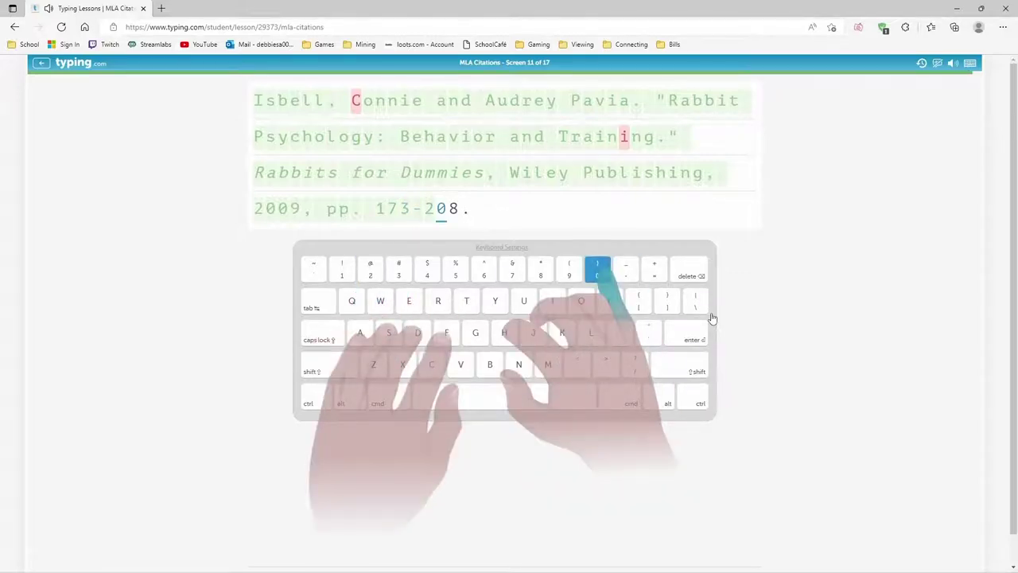
pyautogui.write('08')
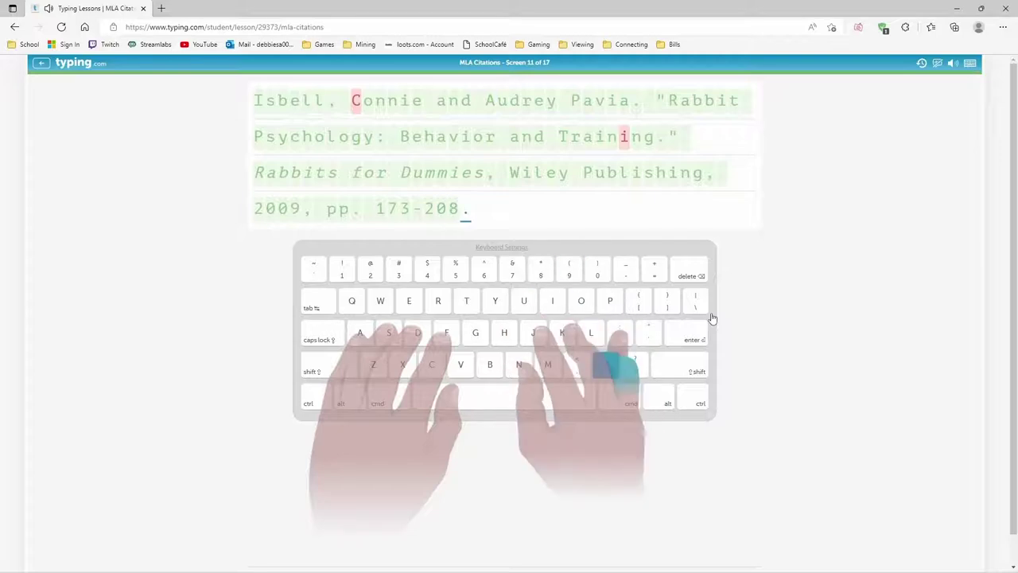
pyautogui.write('.')
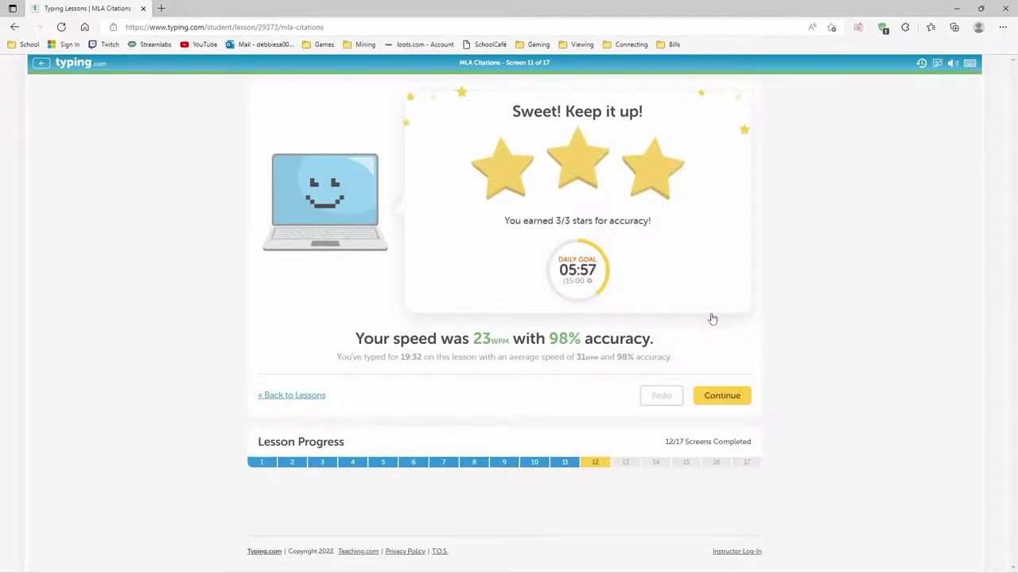
# Continue from the screen 11 results to screen 12 on citing scholarly journal articles
pyautogui.press('Return')
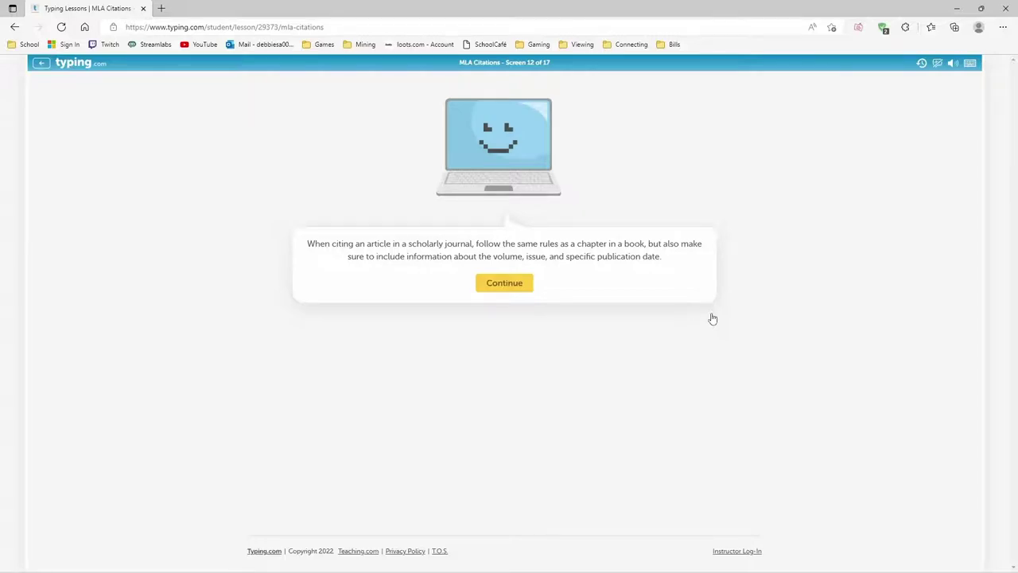
# Dismiss the journal-citation tip card so the Screen 12 typing exercise begins
pyautogui.press('Return')
# Type the Screen 12 citation: author, "From Stinkweed to Oilseed." Nature Food, vol. 1, Jan. 2020, pp. 24-25
pyautogui.write('Britt,')
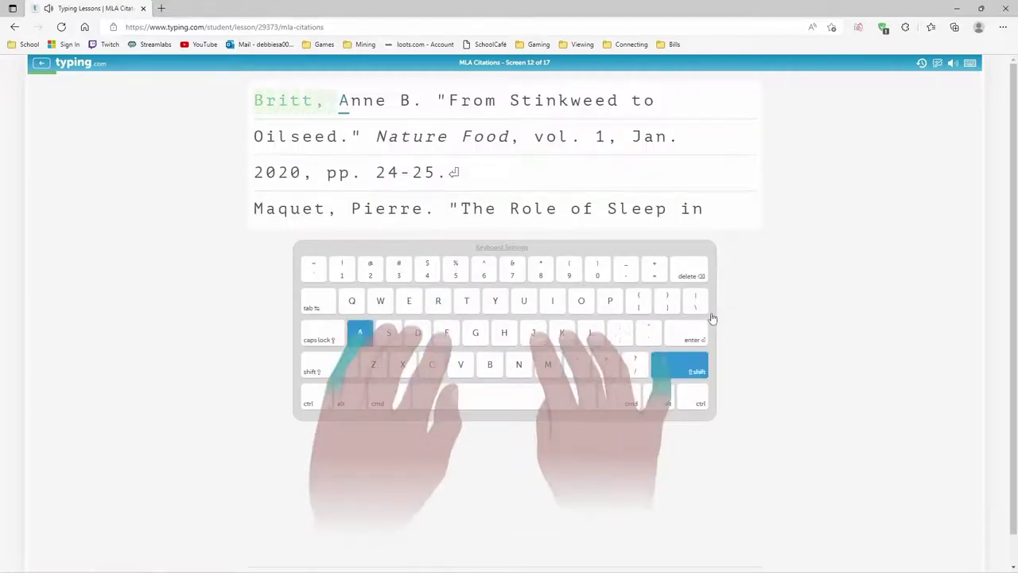
pyautogui.write(' Anne ')
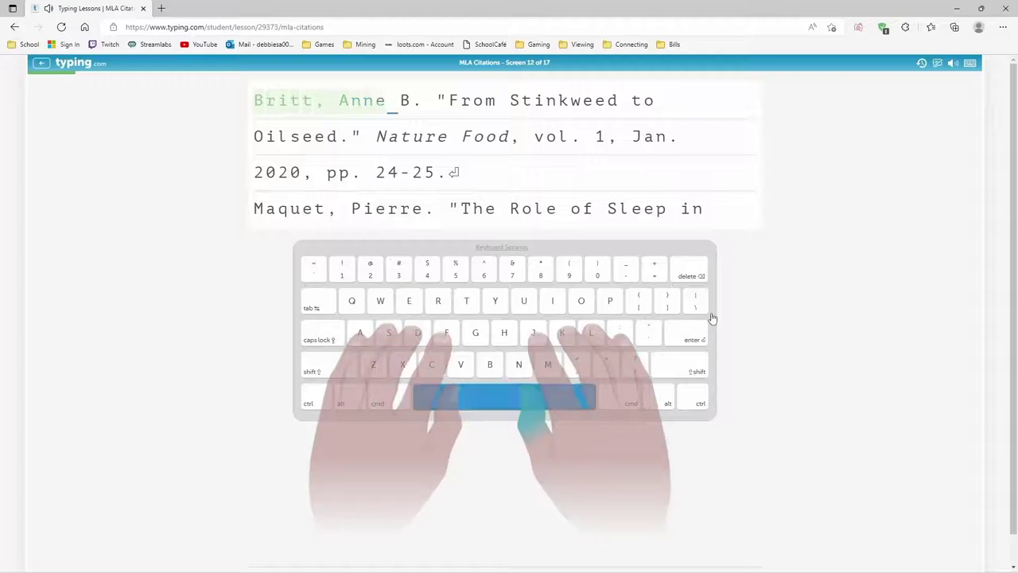
pyautogui.write('B. "')
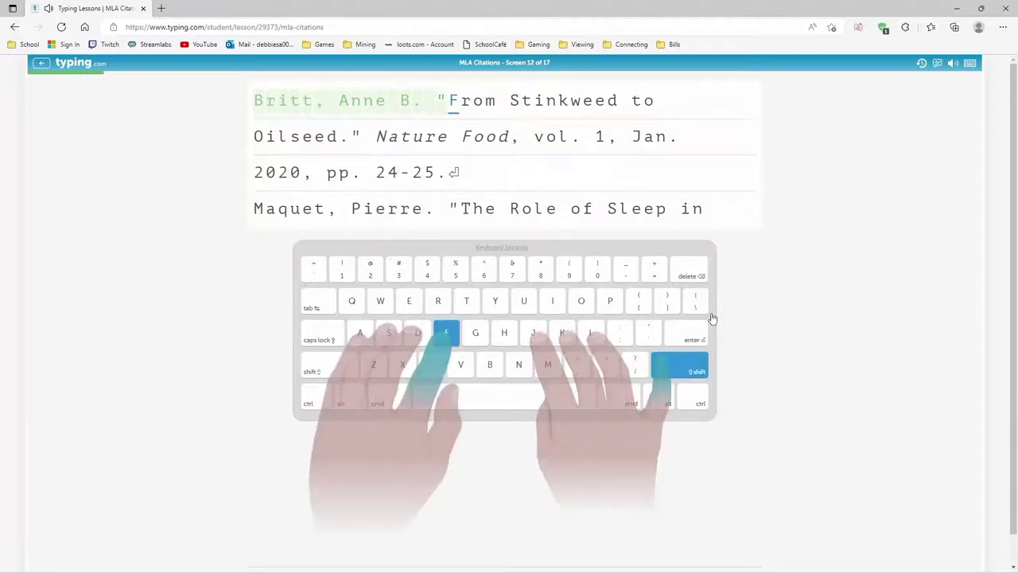
pyautogui.write('From ')
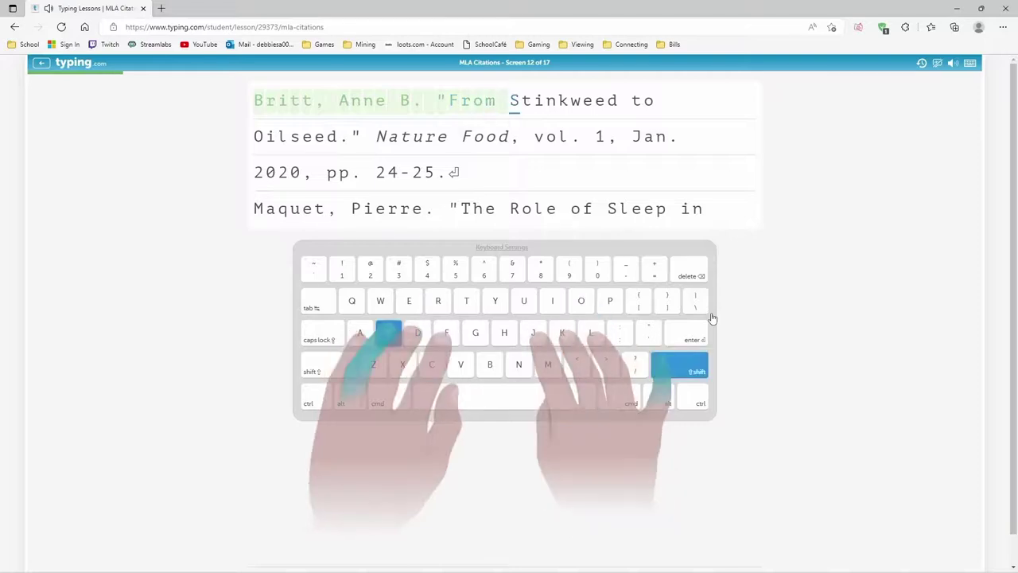
pyautogui.write('Stinkwe')
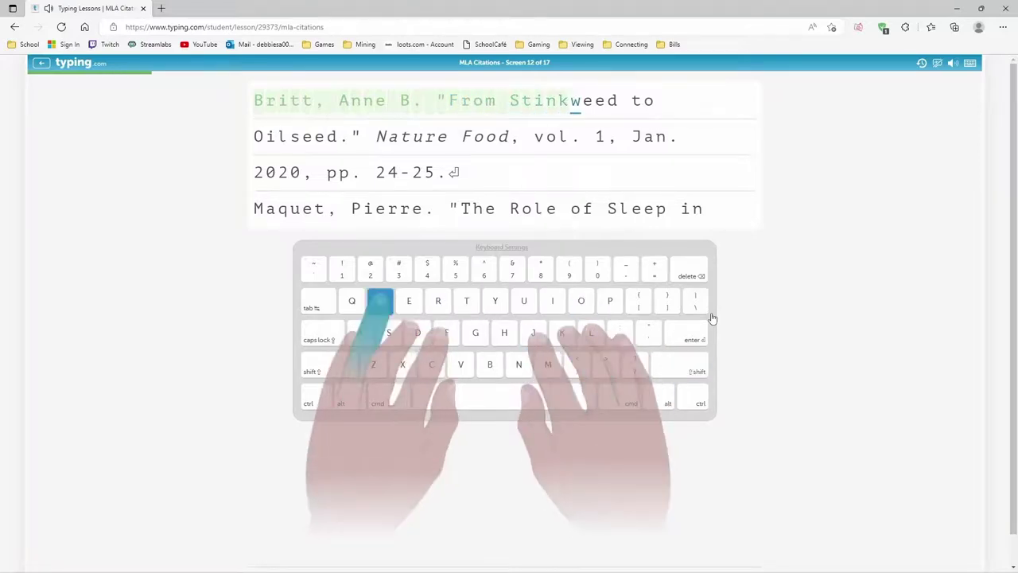
pyautogui.write('ed to O')
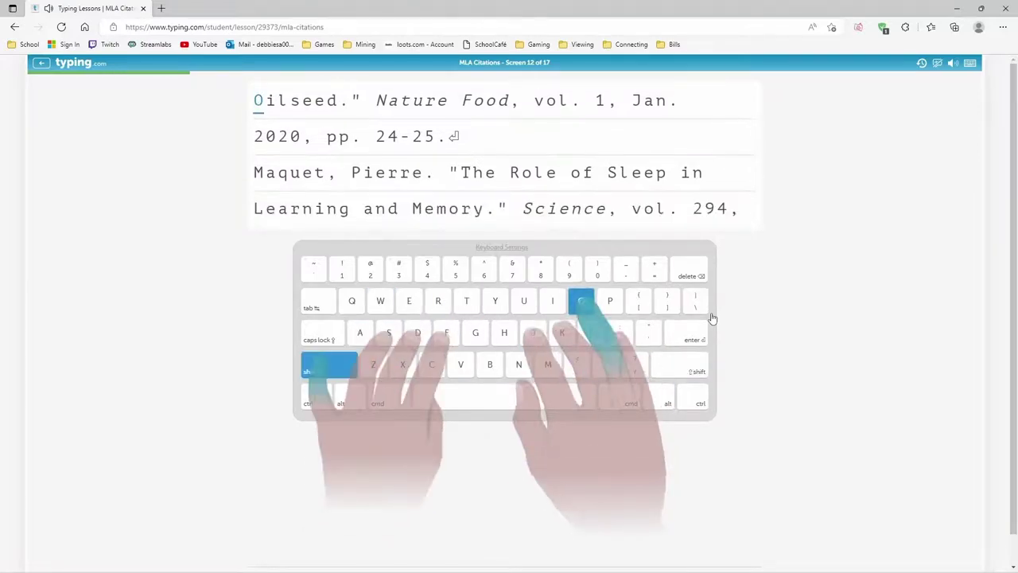
pyautogui.write('ilseed')
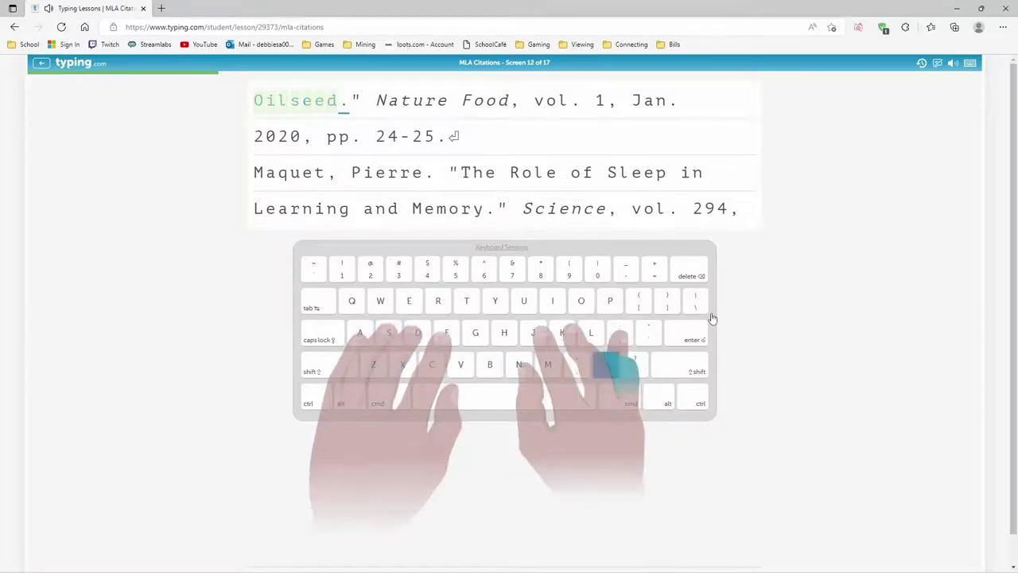
pyautogui.write('.')
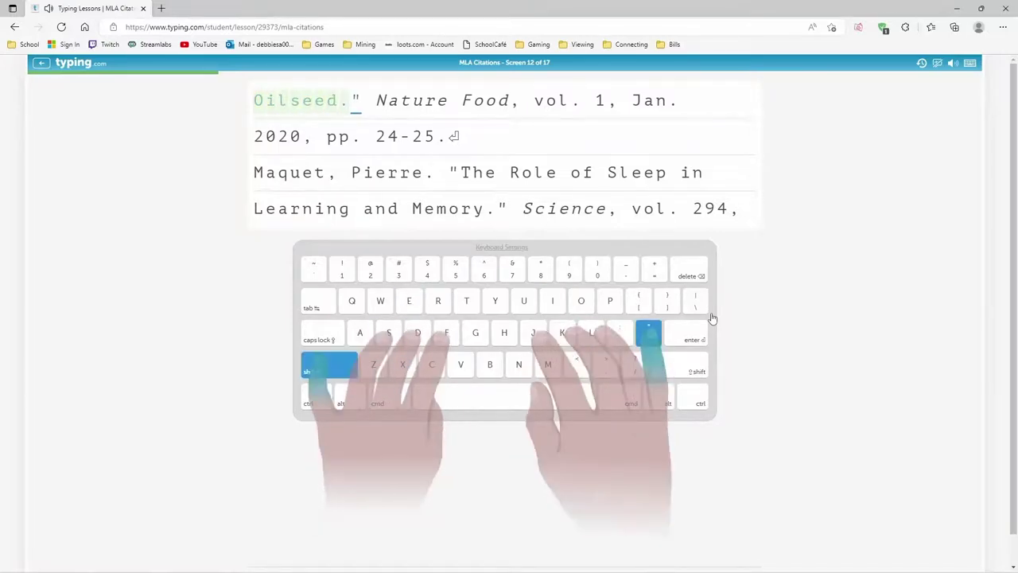
pyautogui.write('" ')
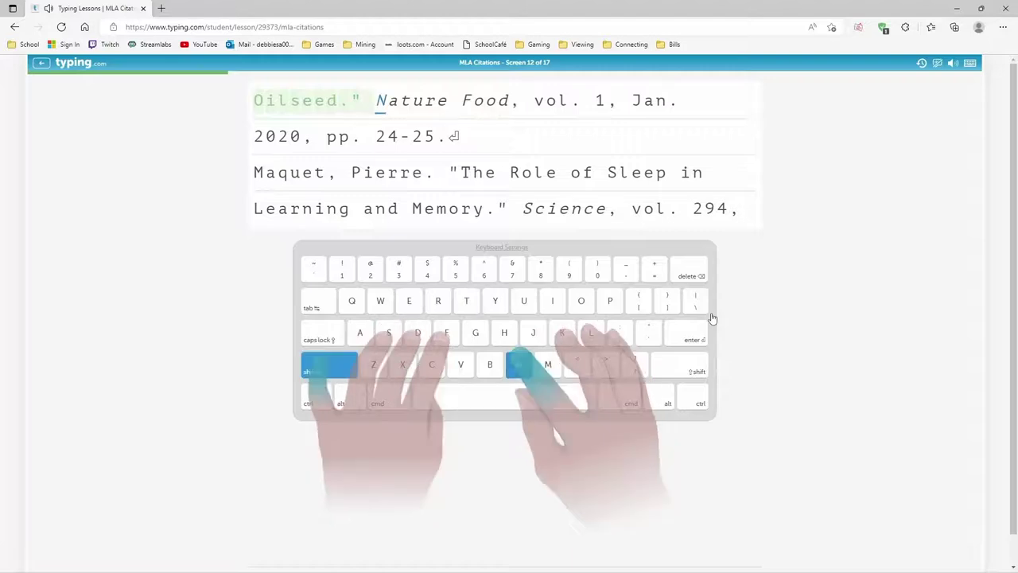
pyautogui.write('Nature ')
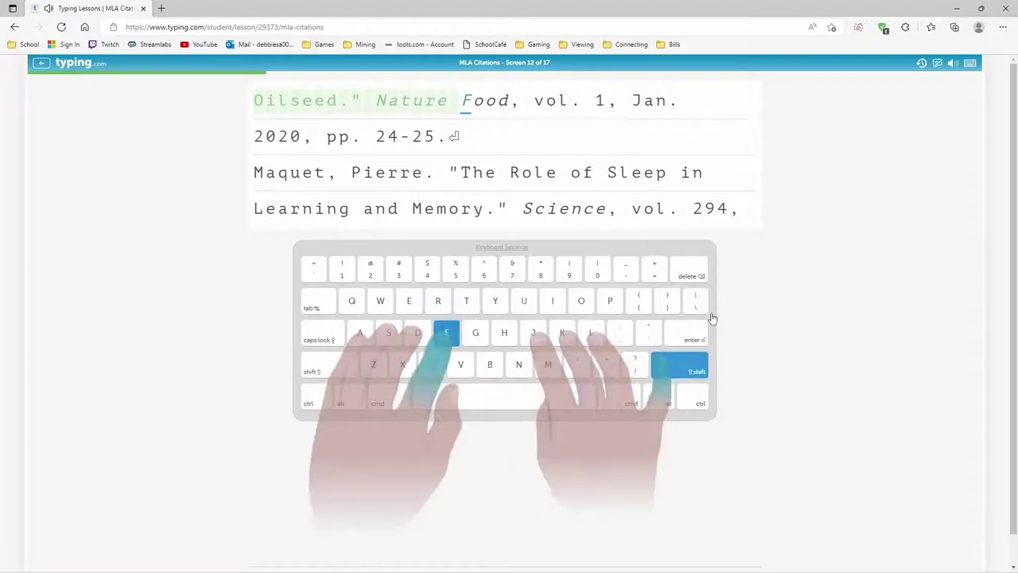
pyautogui.write('Food')
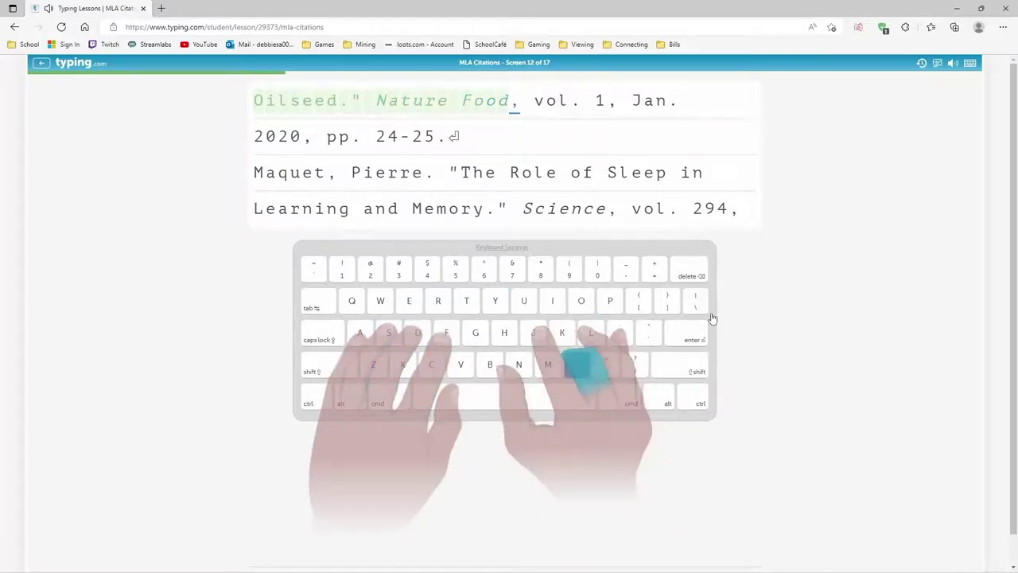
pyautogui.write(', vol')
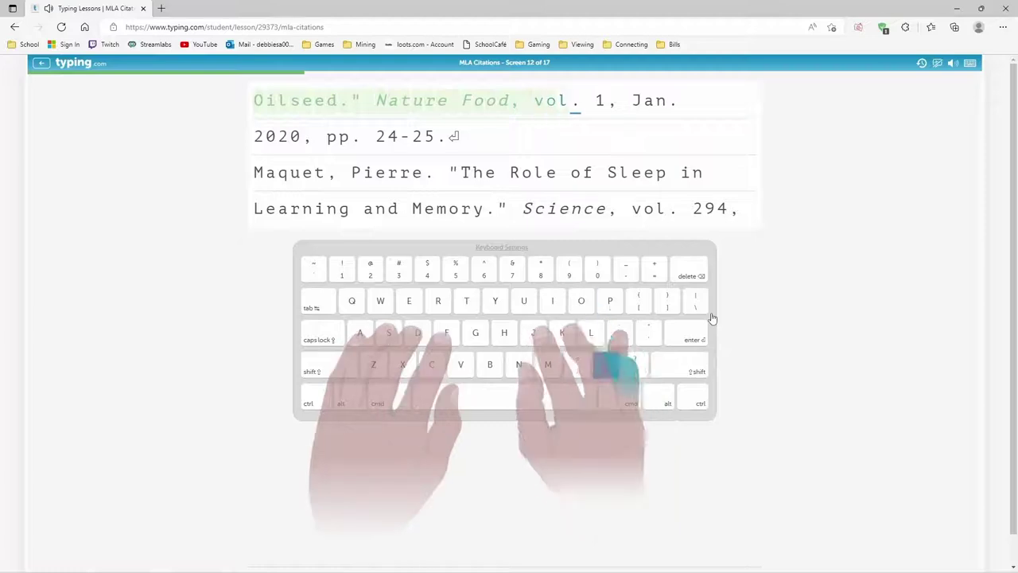
pyautogui.write('. 1,')
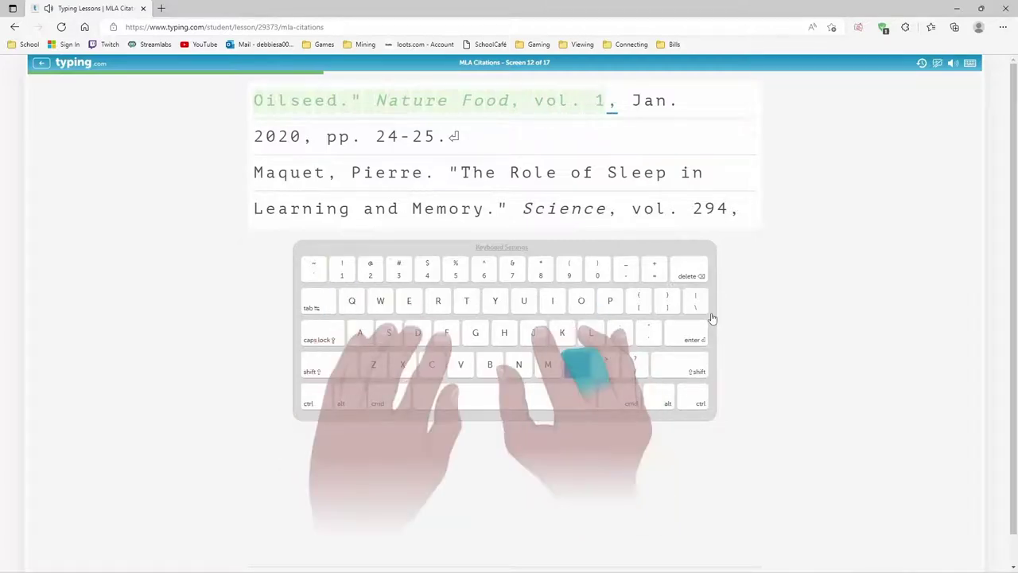
pyautogui.write(' Jan')
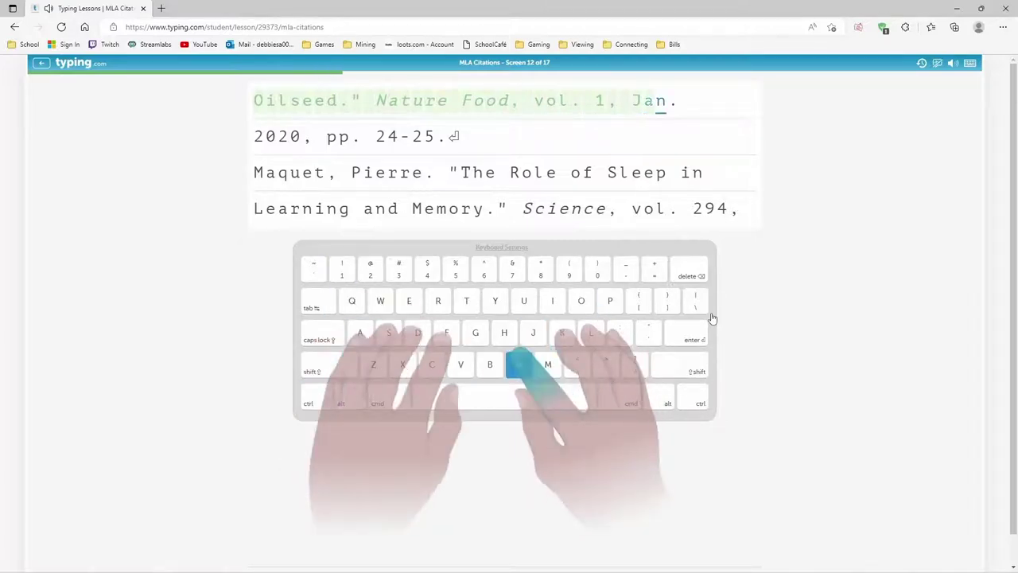
pyautogui.write('.')
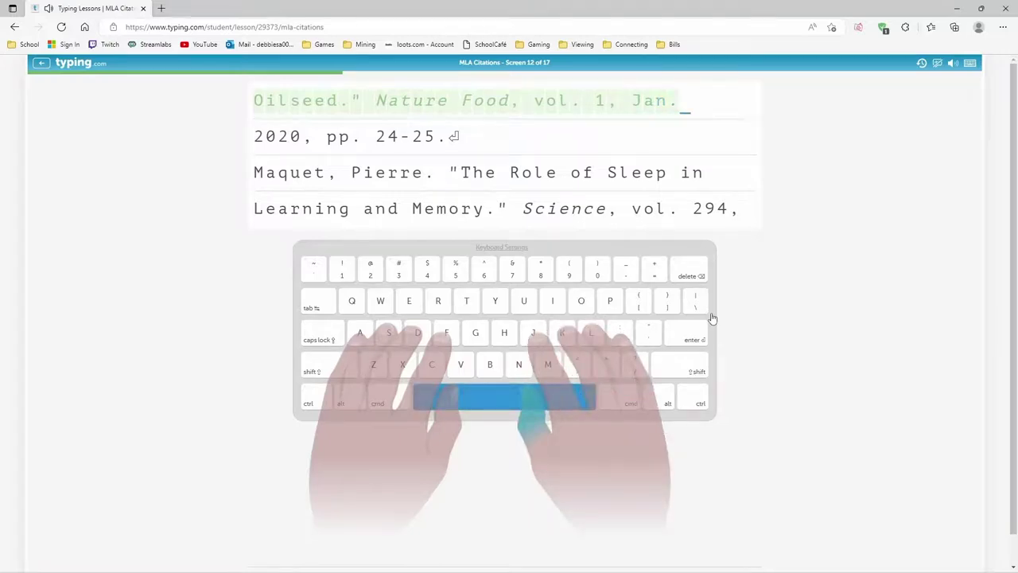
pyautogui.write(' 20')
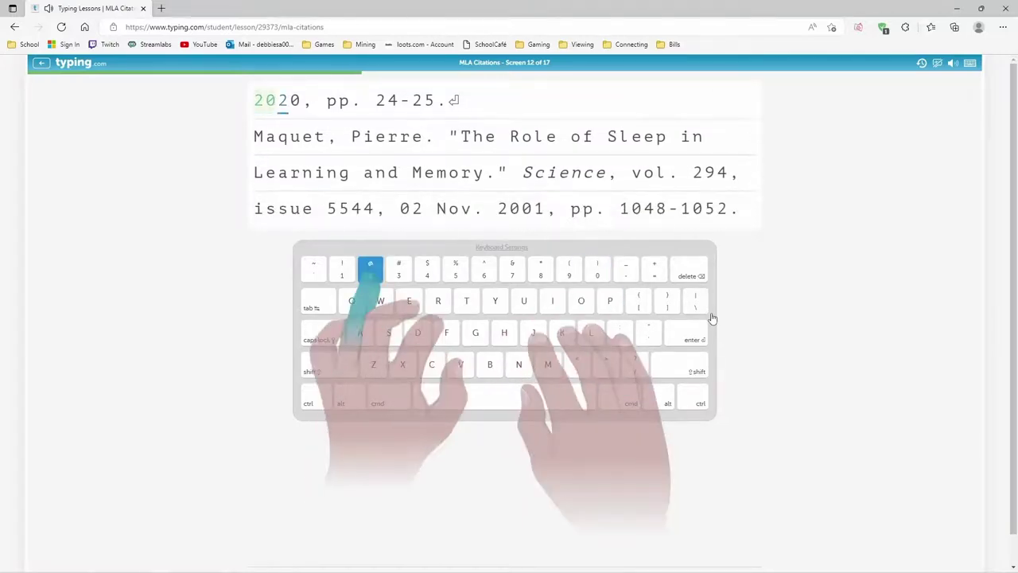
pyautogui.write('20, ')
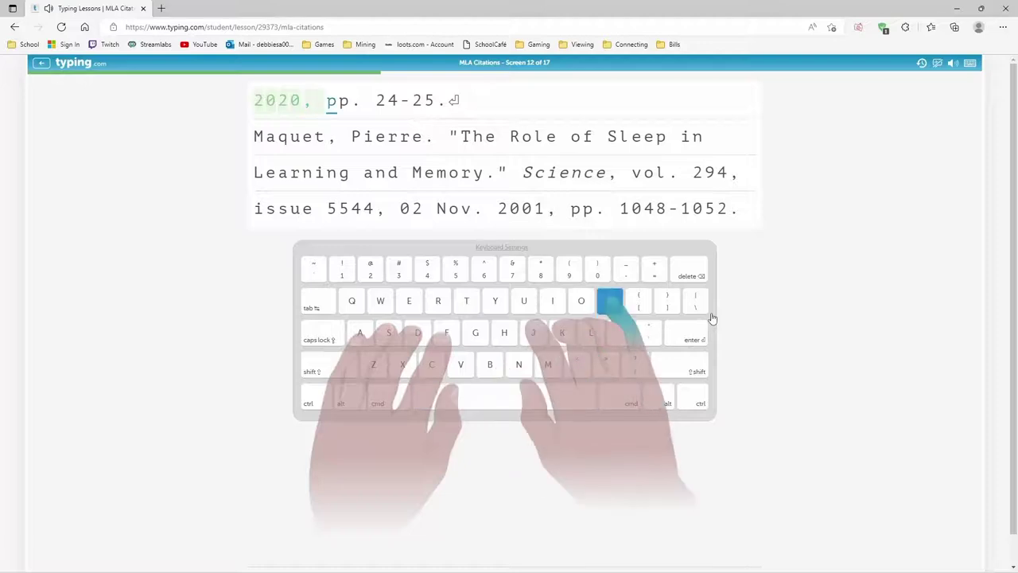
pyautogui.write('pp.')
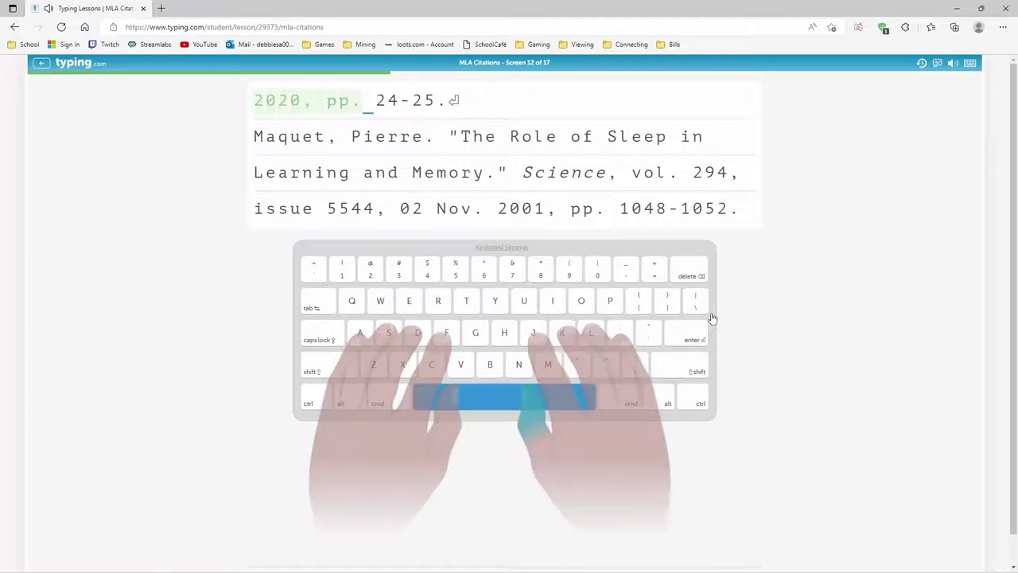
pyautogui.write(' 24')
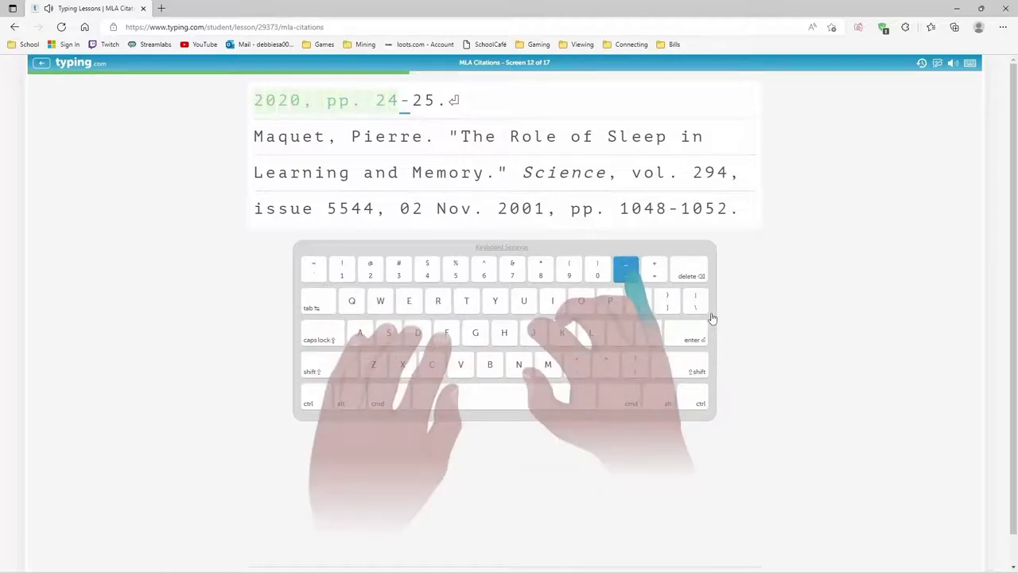
pyautogui.write('-25.')
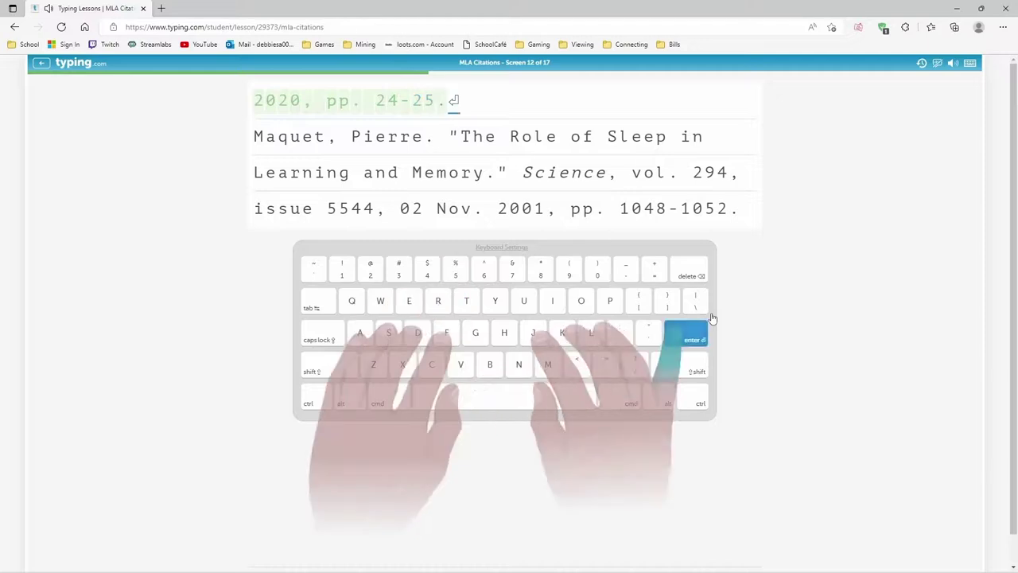
# Type the Science citation on sleep in learning and memory through 'pp. 1048-1052.', then continue past results
pyautogui.press('Return')
pyautogui.write('Ma')
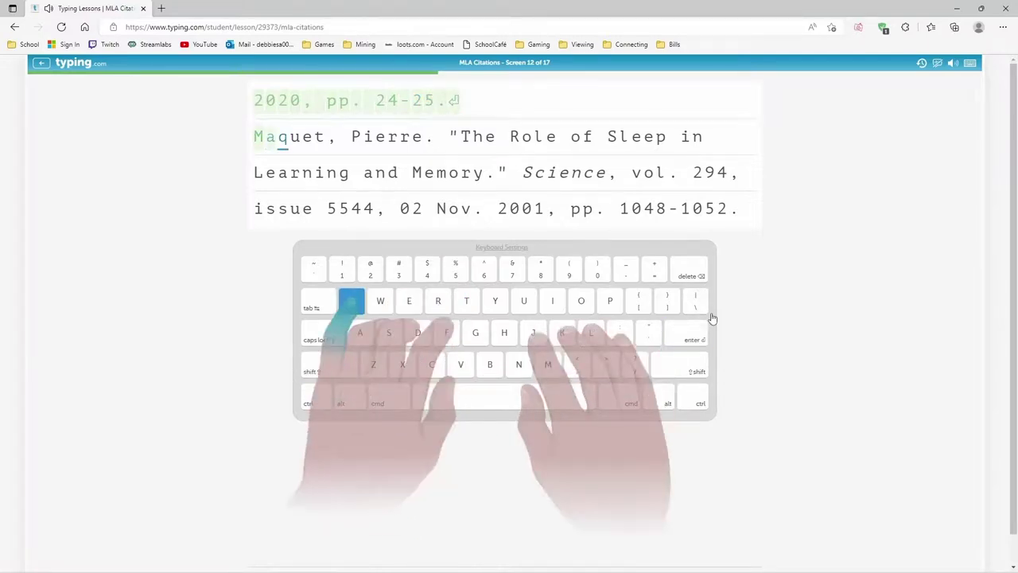
pyautogui.write('quet,')
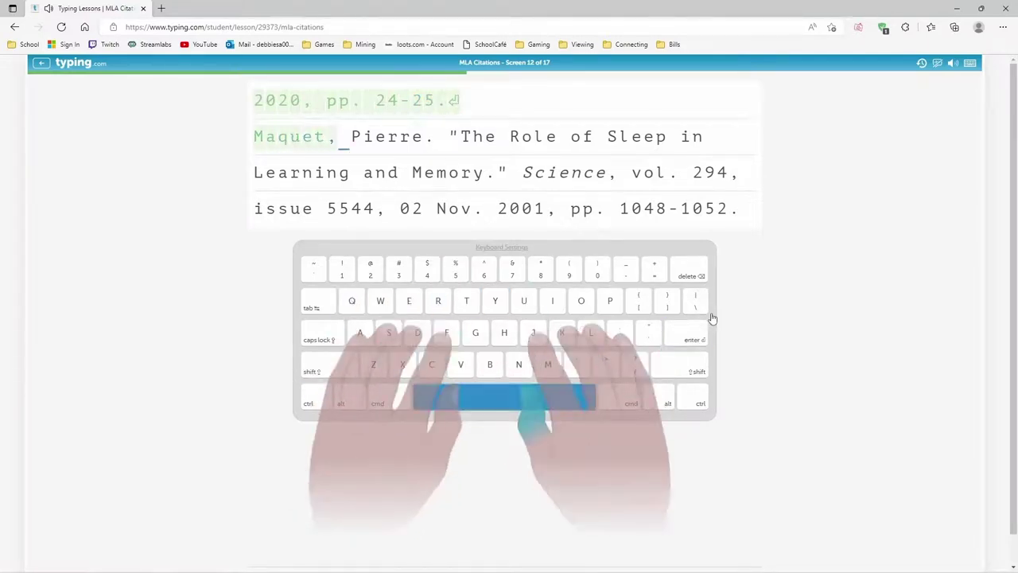
pyautogui.write(' Pier')
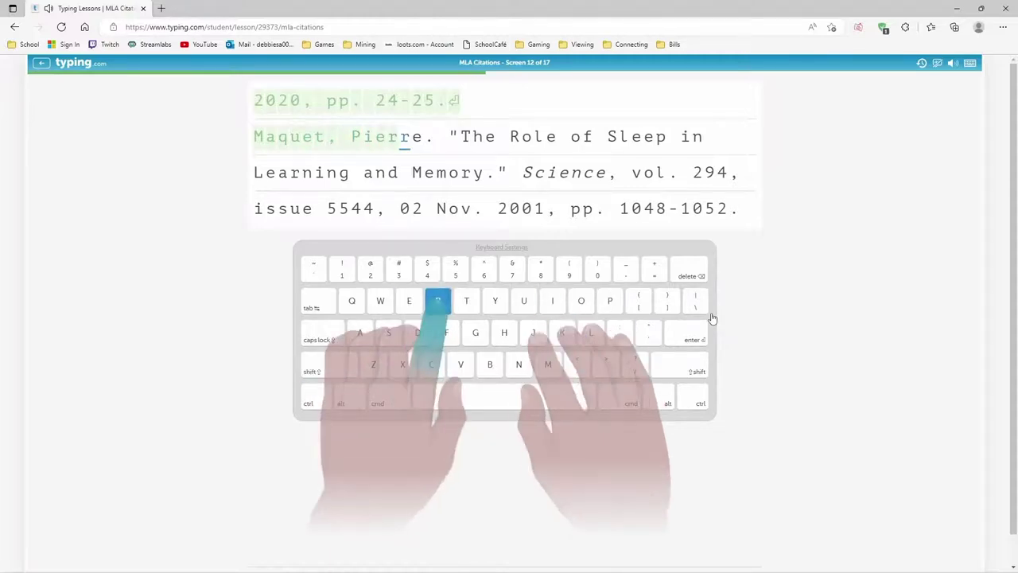
pyautogui.write('re. ')
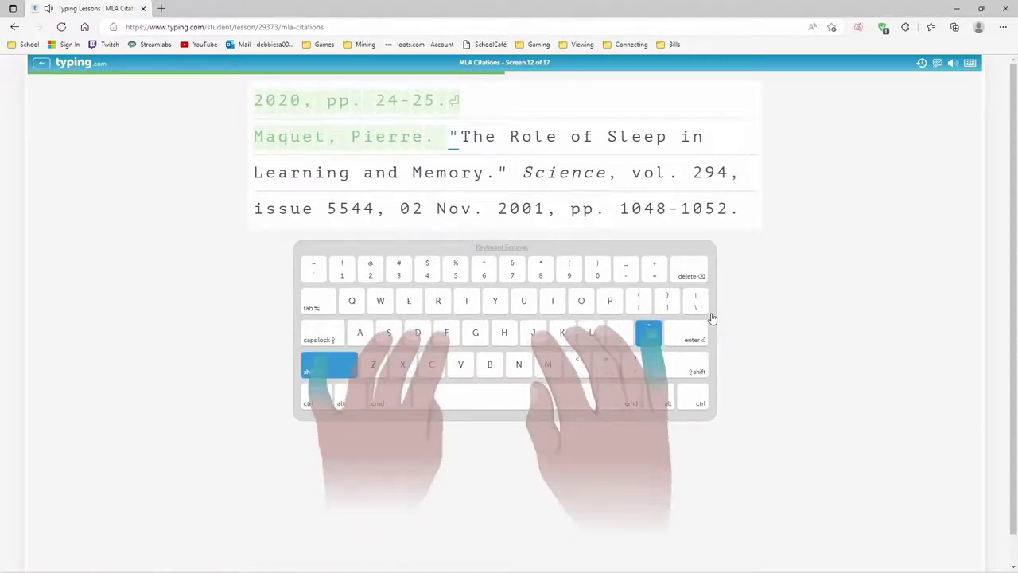
pyautogui.write('"T')
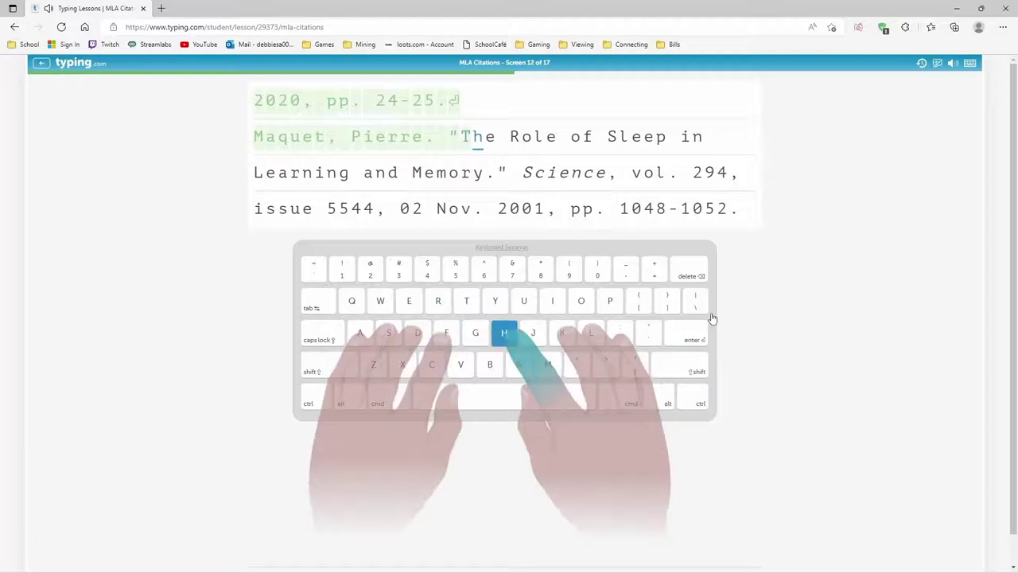
pyautogui.write('he Role of ')
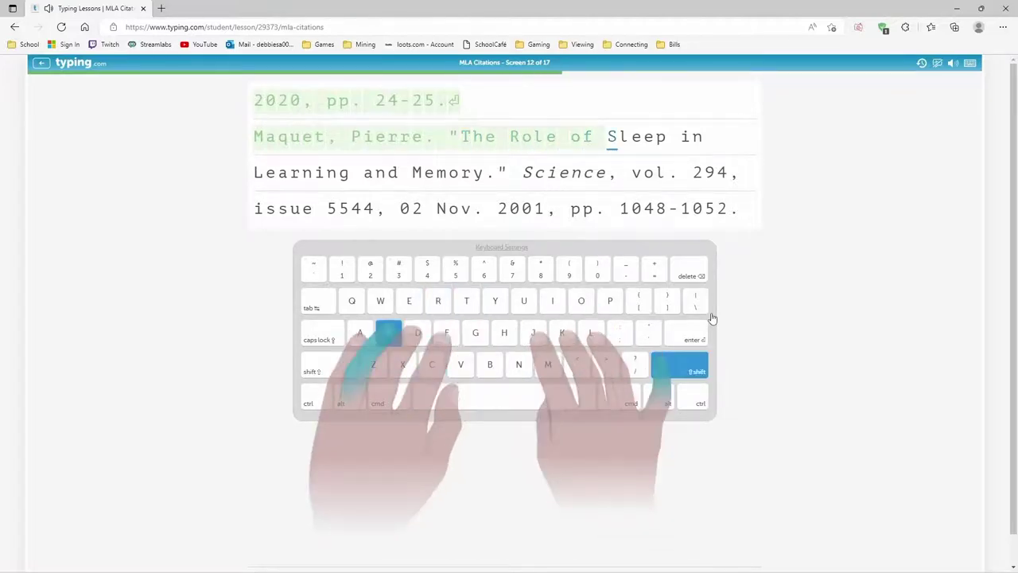
pyautogui.write('Sleep in ')
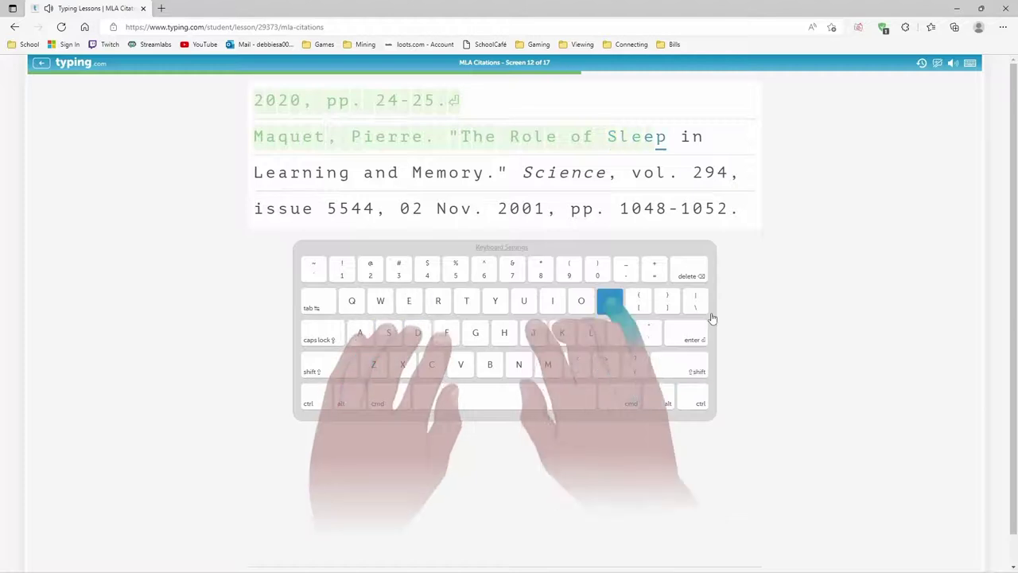
pyautogui.write('Learning')
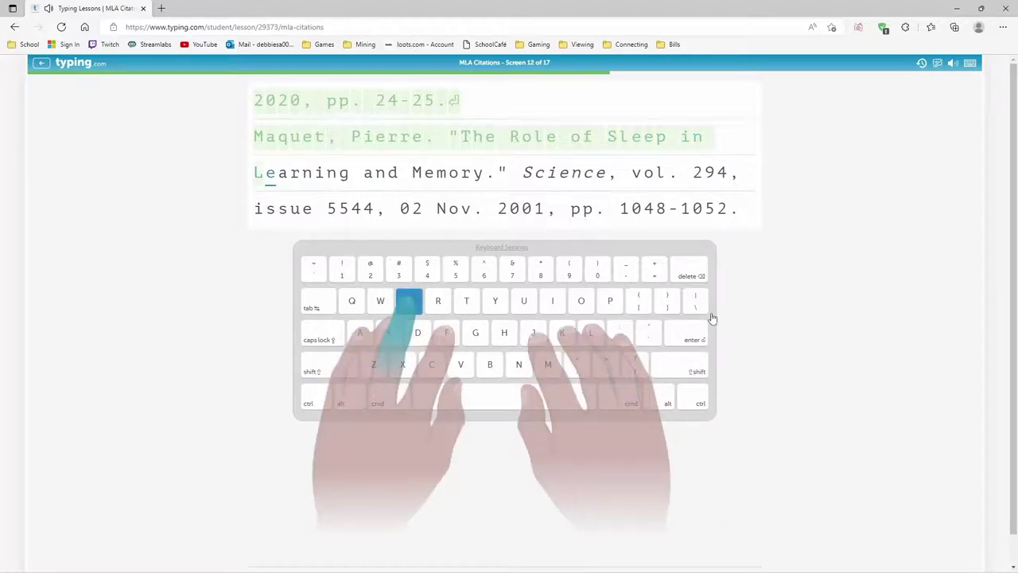
pyautogui.write(' and Meme')
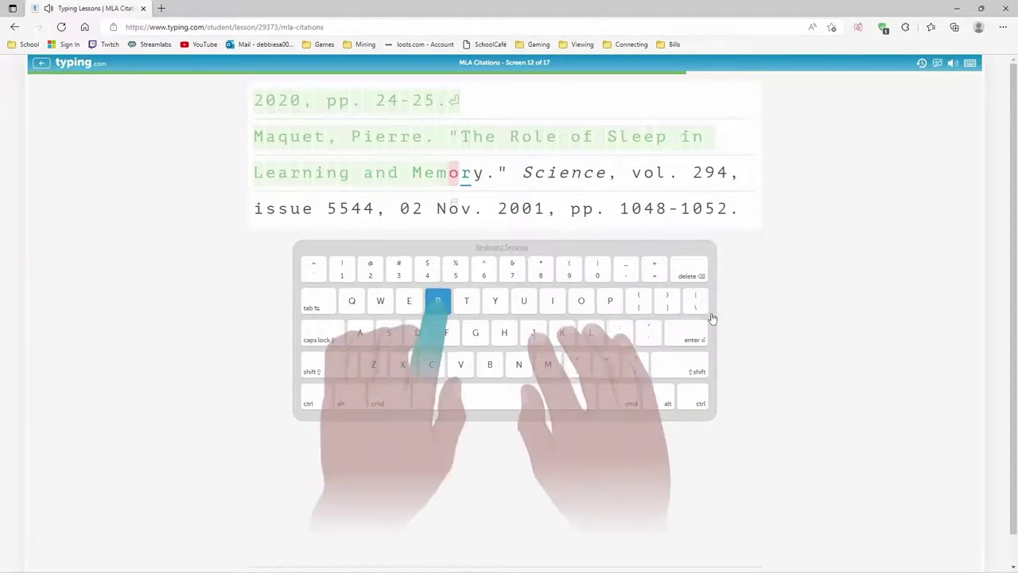
pyautogui.write('ry." ')
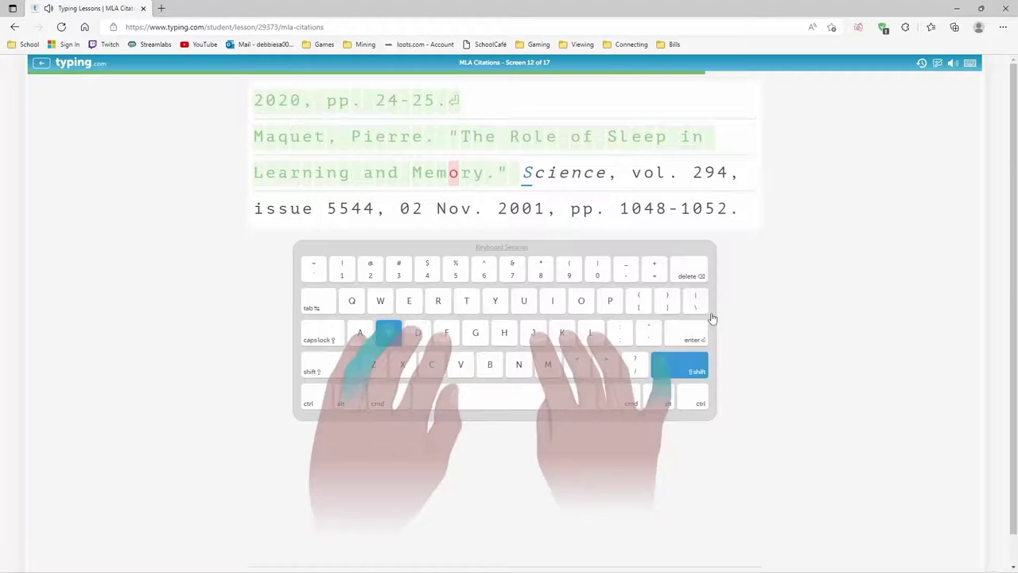
pyautogui.write('Science')
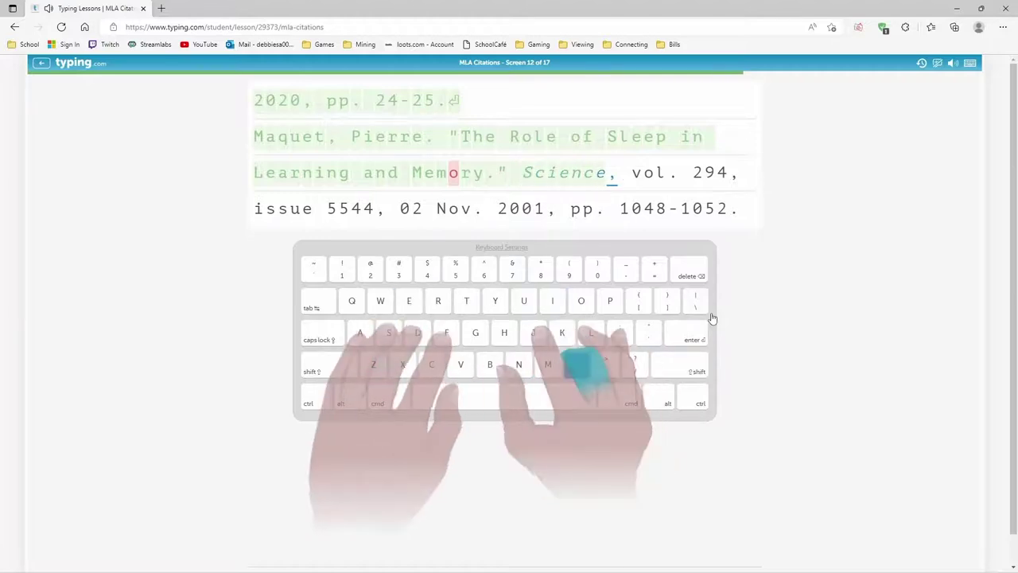
pyautogui.write(', vol. ')
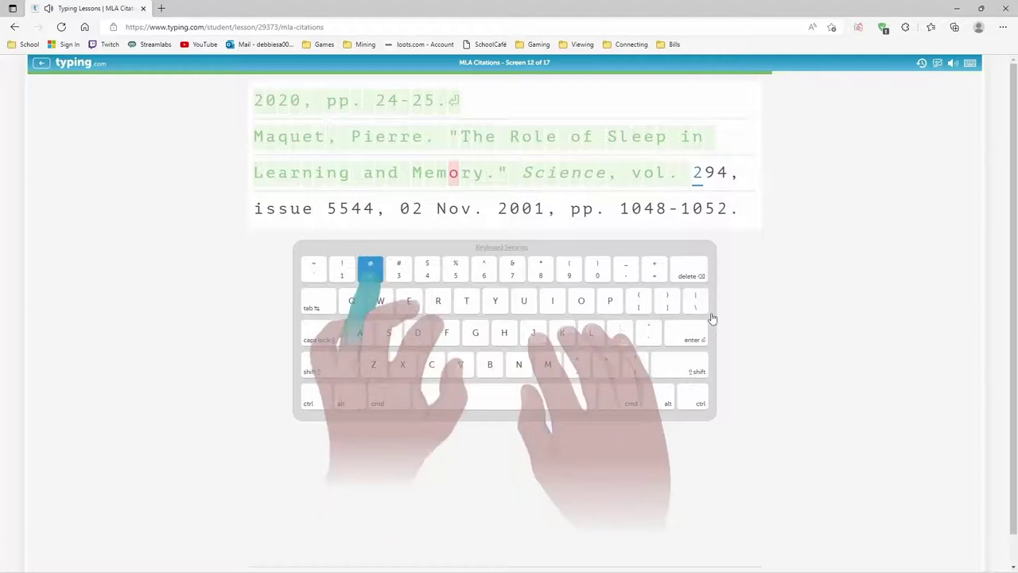
pyautogui.write('29')
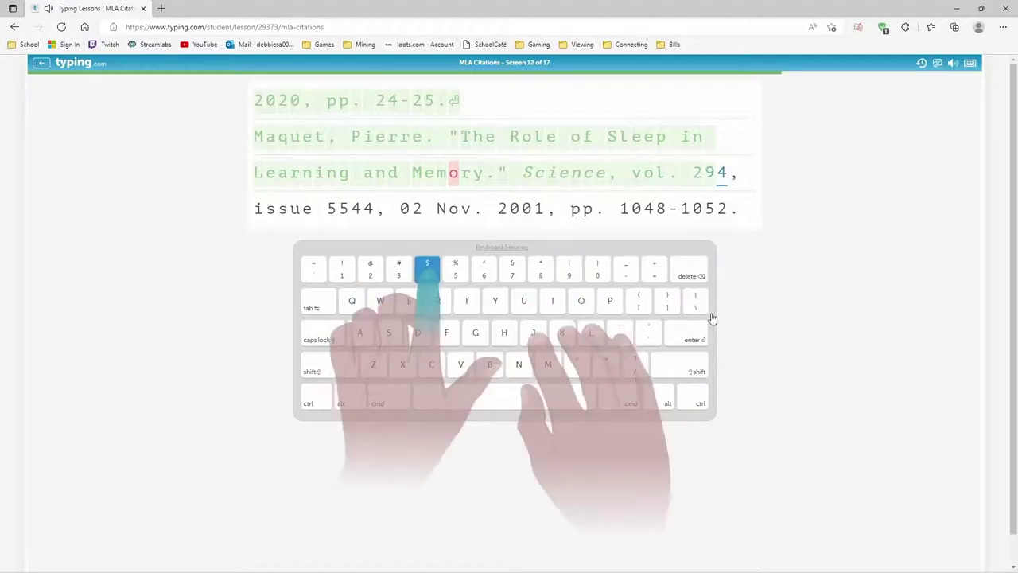
pyautogui.write('4, ')
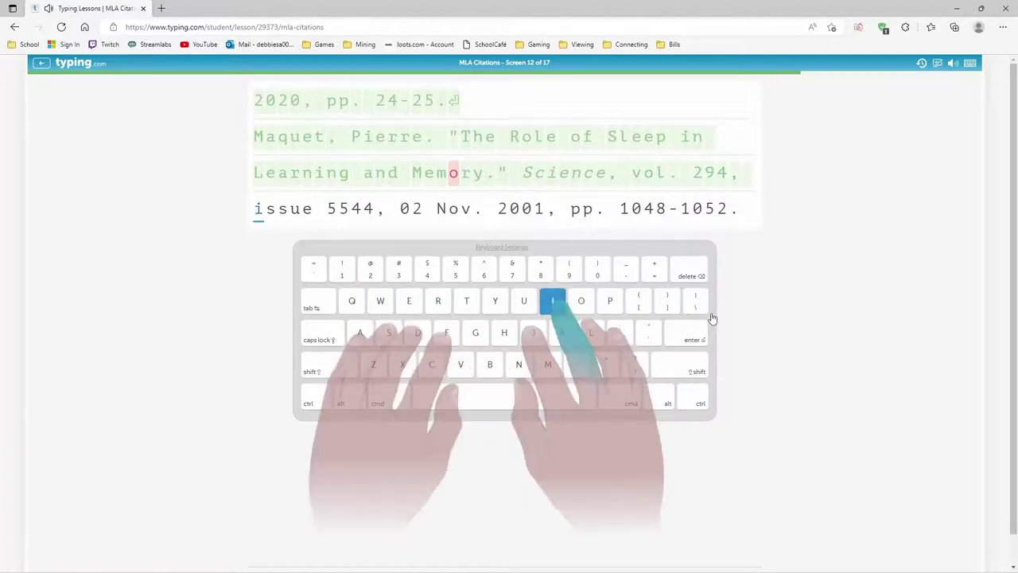
pyautogui.write('issue ')
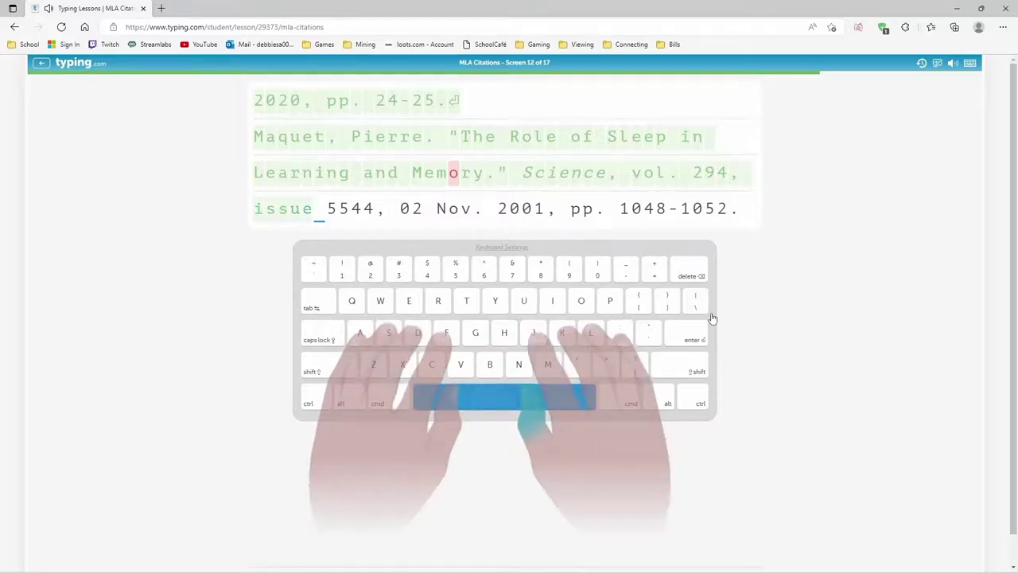
pyautogui.write('5544')
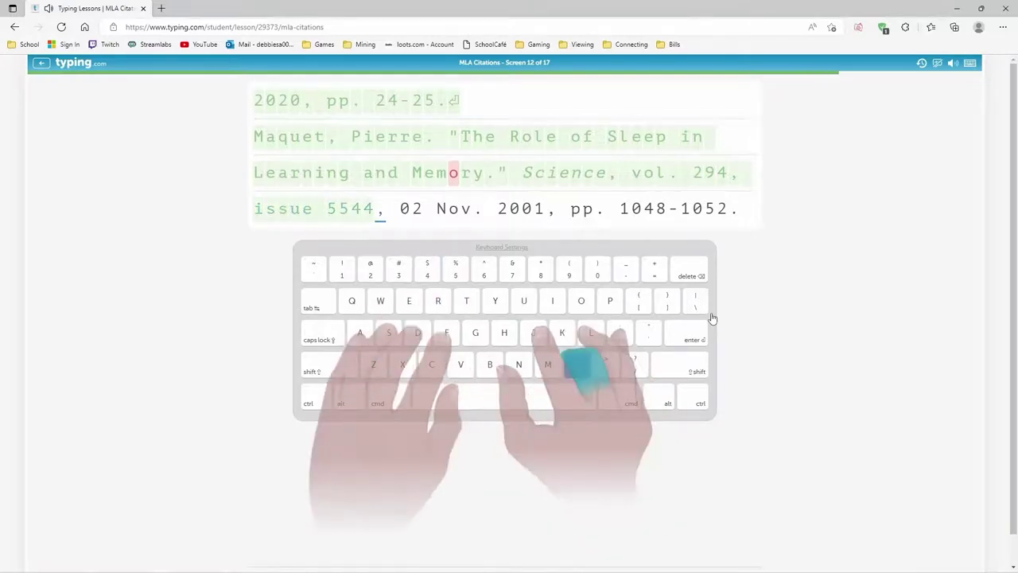
pyautogui.write(', ')
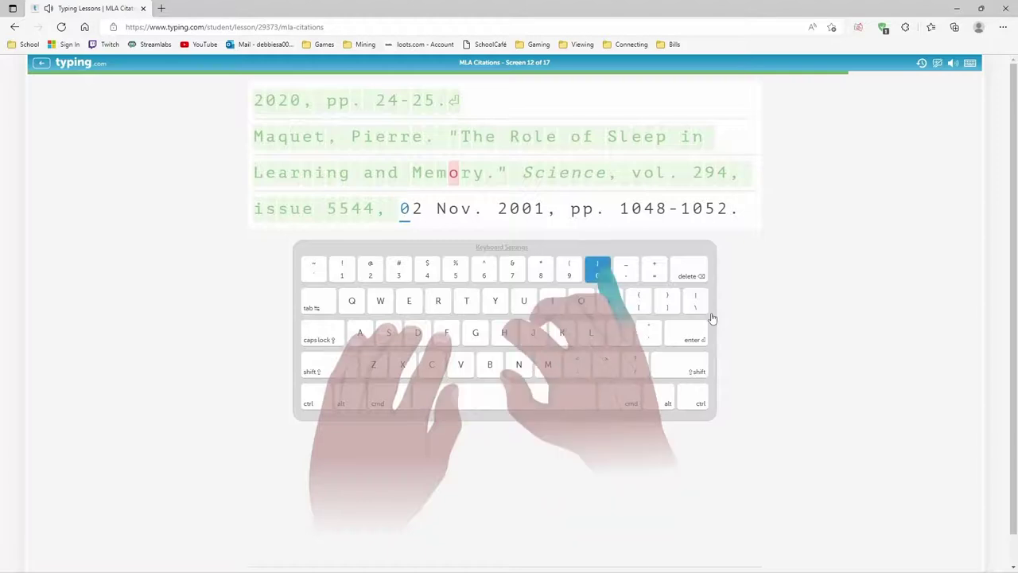
pyautogui.write('02')
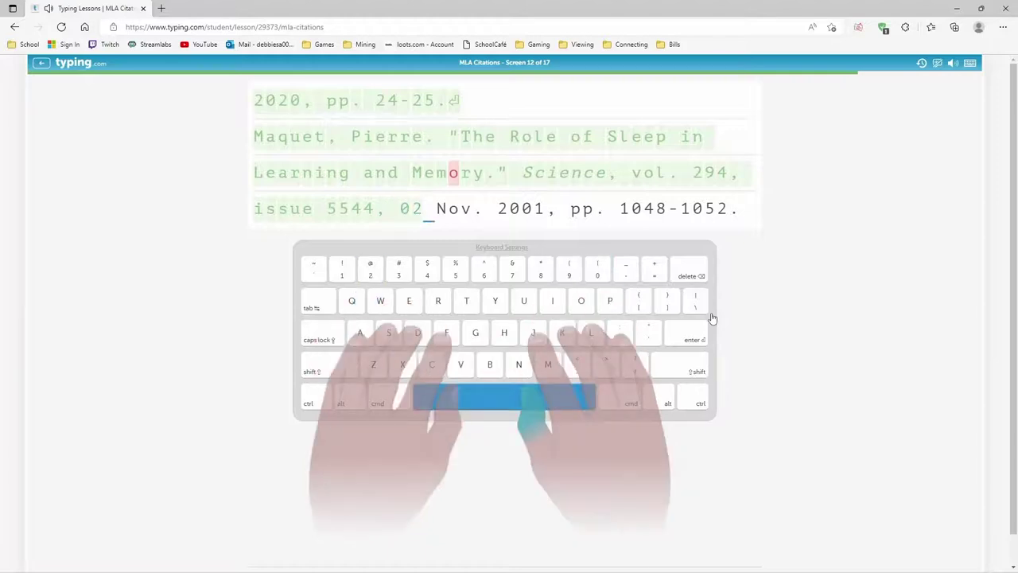
pyautogui.write('Nov. ')
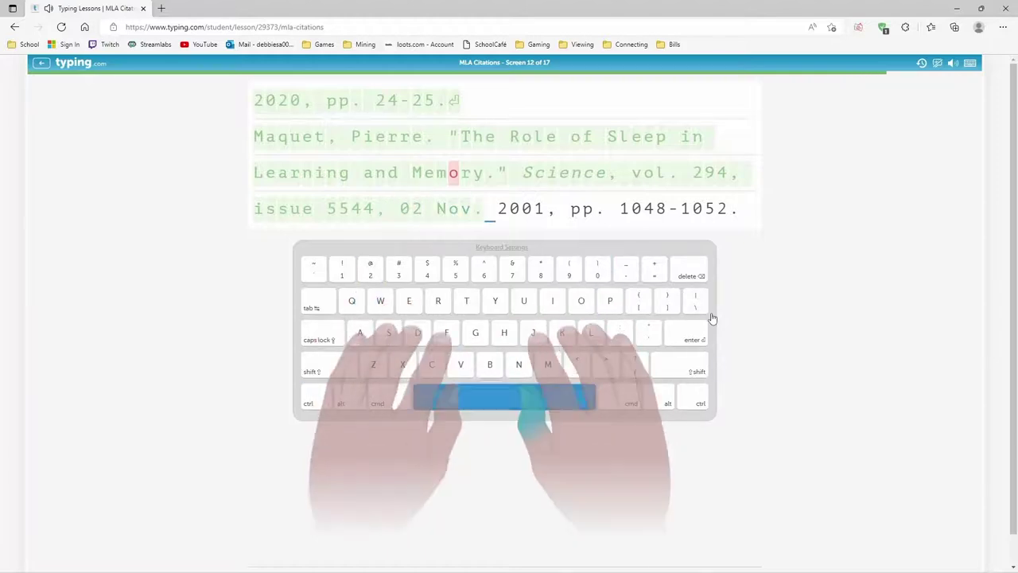
pyautogui.write('20')
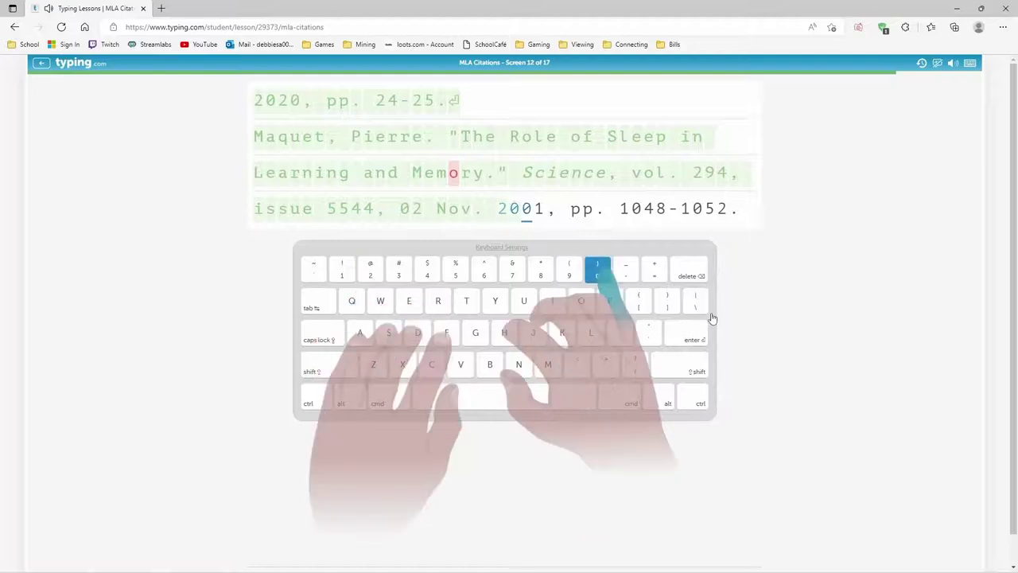
pyautogui.write('01, ')
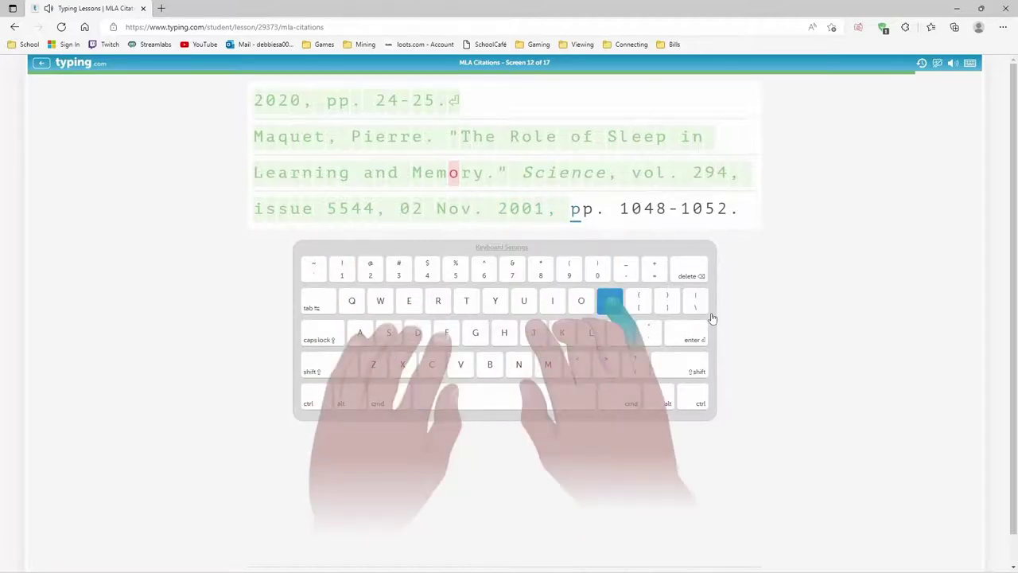
pyautogui.write('pp. ')
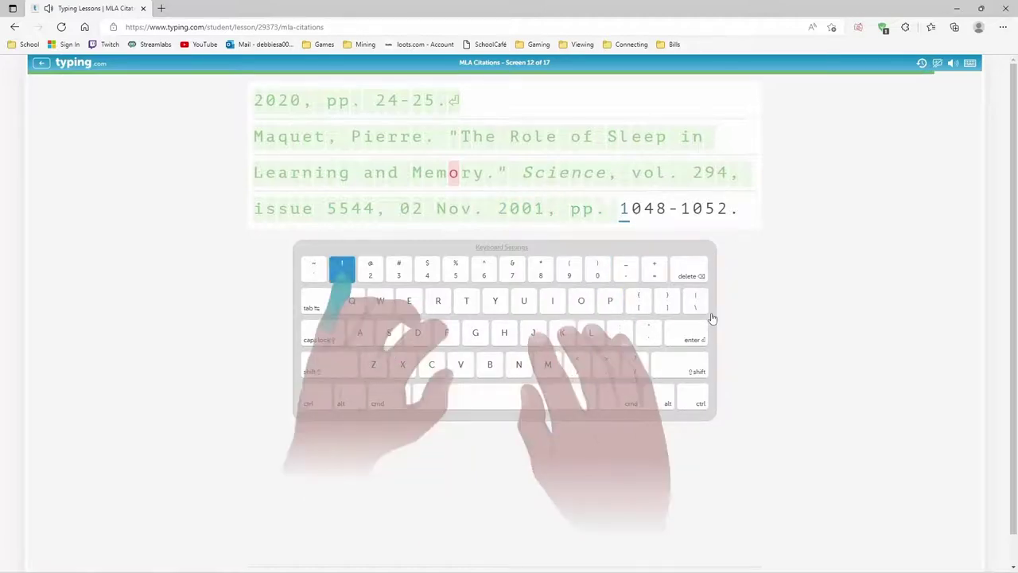
pyautogui.write('104')
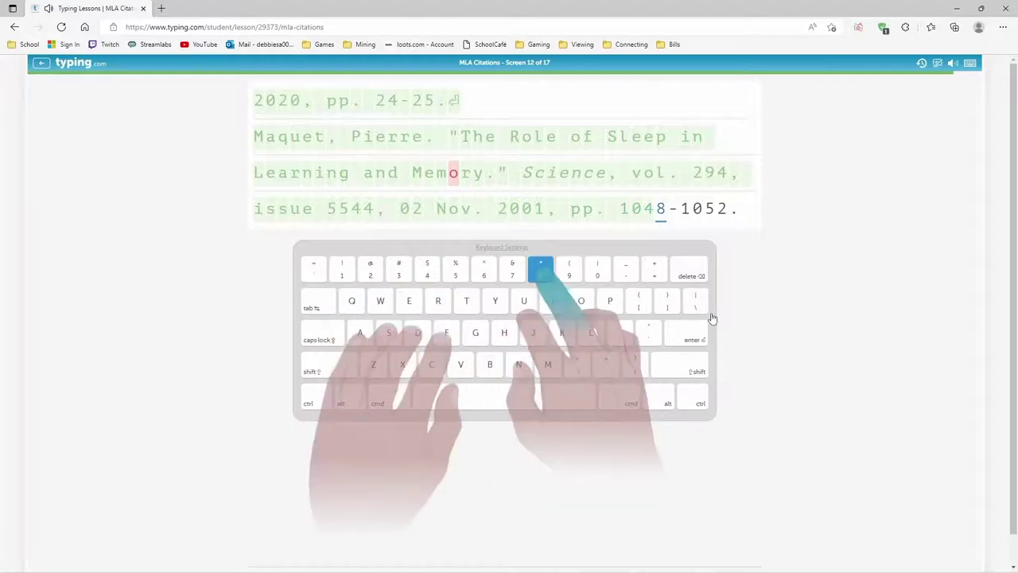
pyautogui.write('8-1')
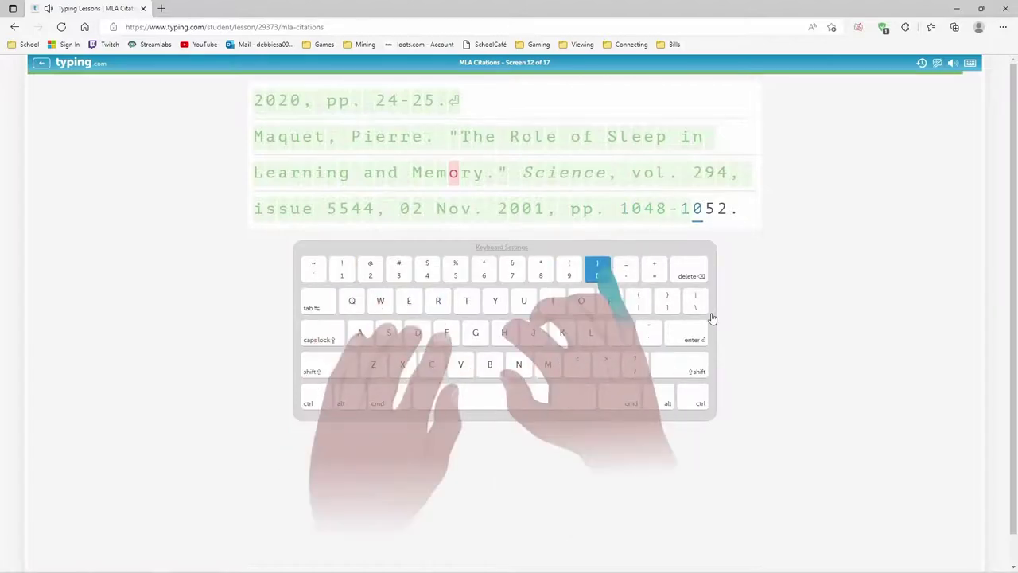
pyautogui.write('052')
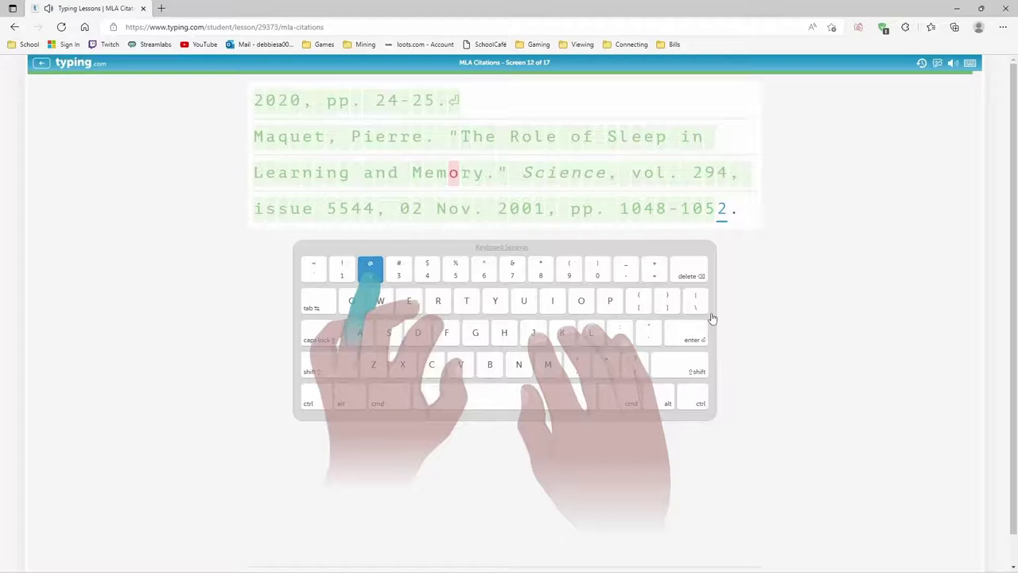
pyautogui.write('.')
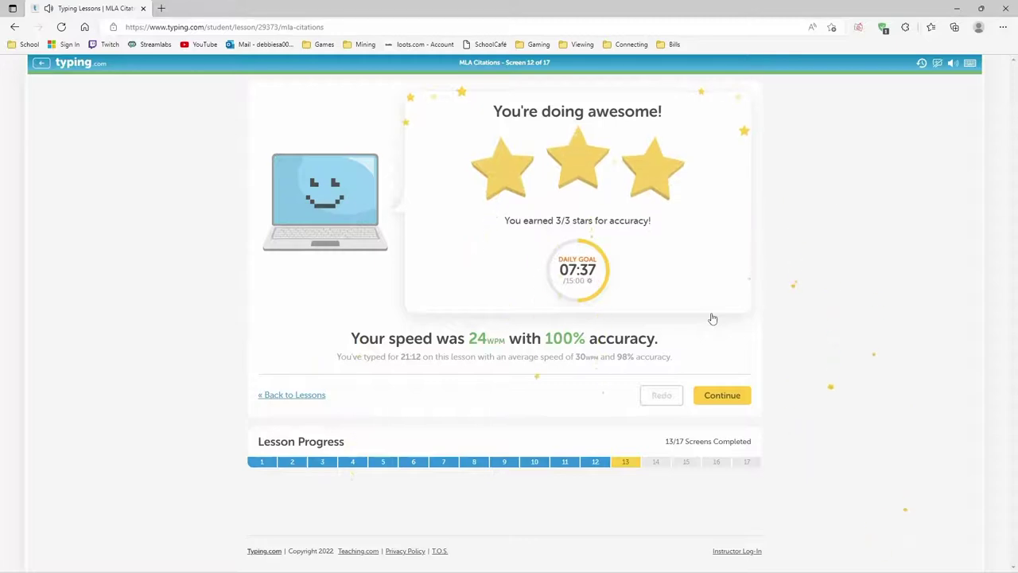
pyautogui.press('Return')
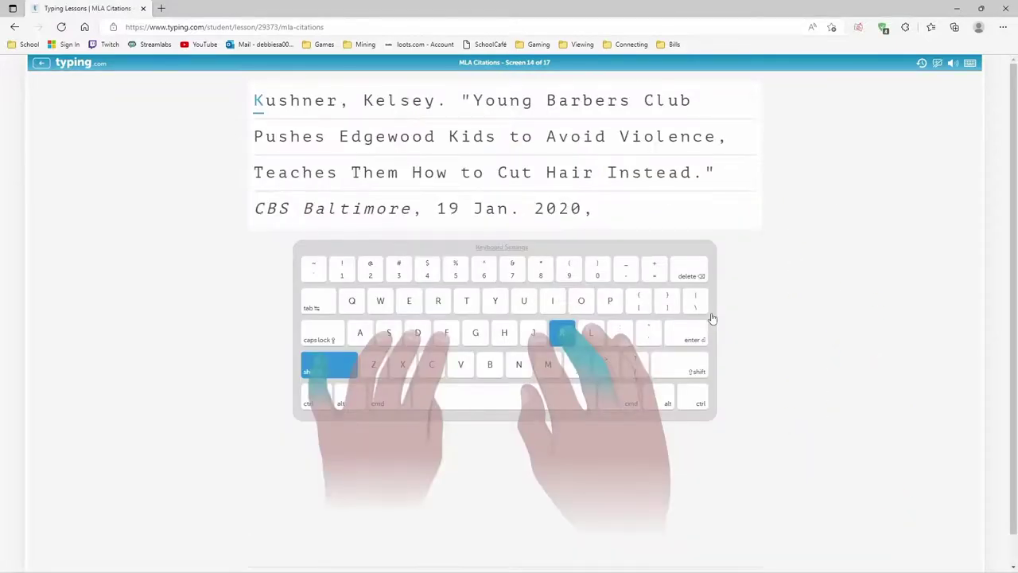
# Type the CBS Baltimore citation's author and title 'Young Barbers Club Pushes Edgewood Kids to Avoid Violence'
pyautogui.write('Kush')
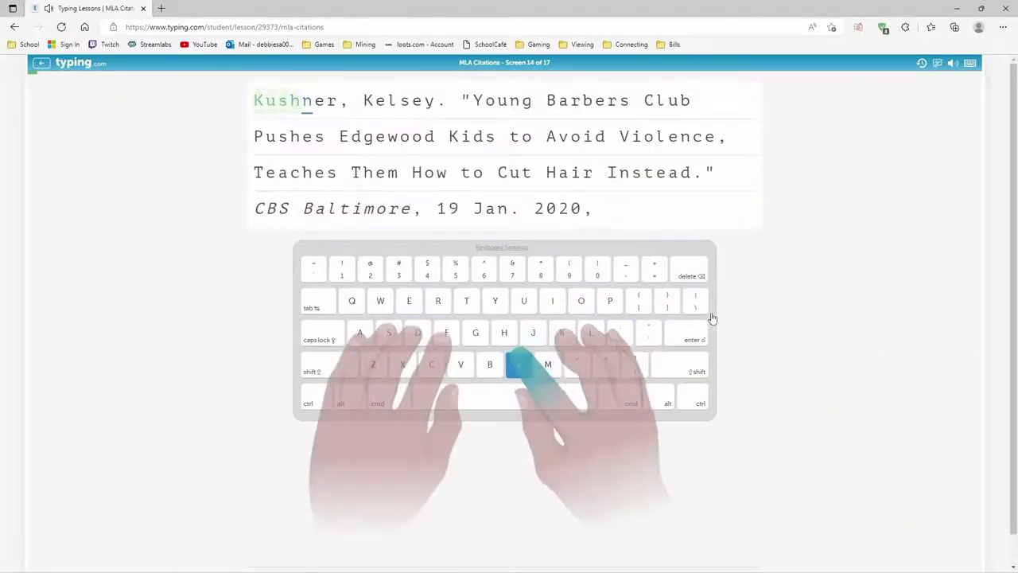
pyautogui.write('ner, l')
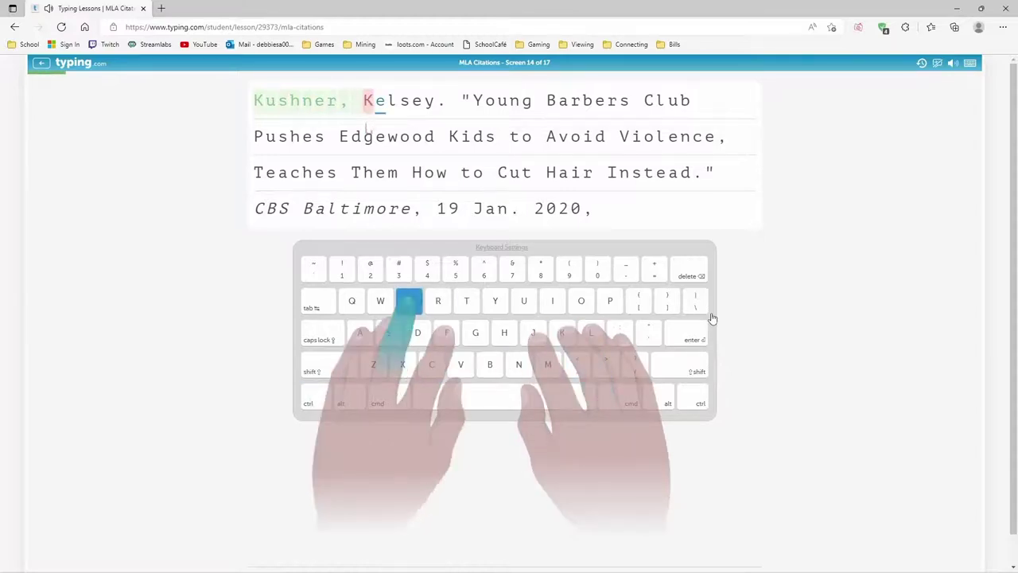
pyautogui.write('elsey')
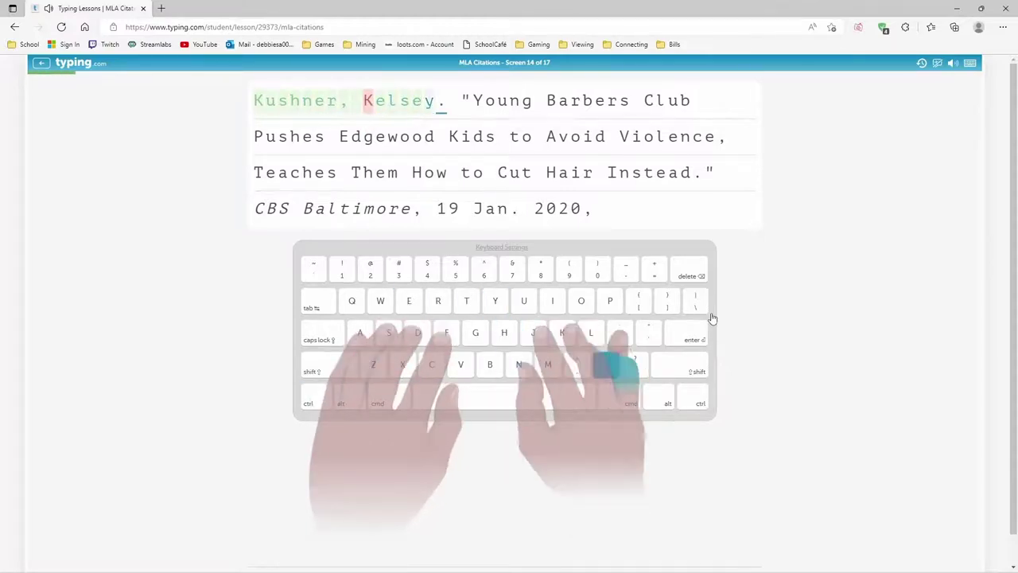
pyautogui.write('. ')
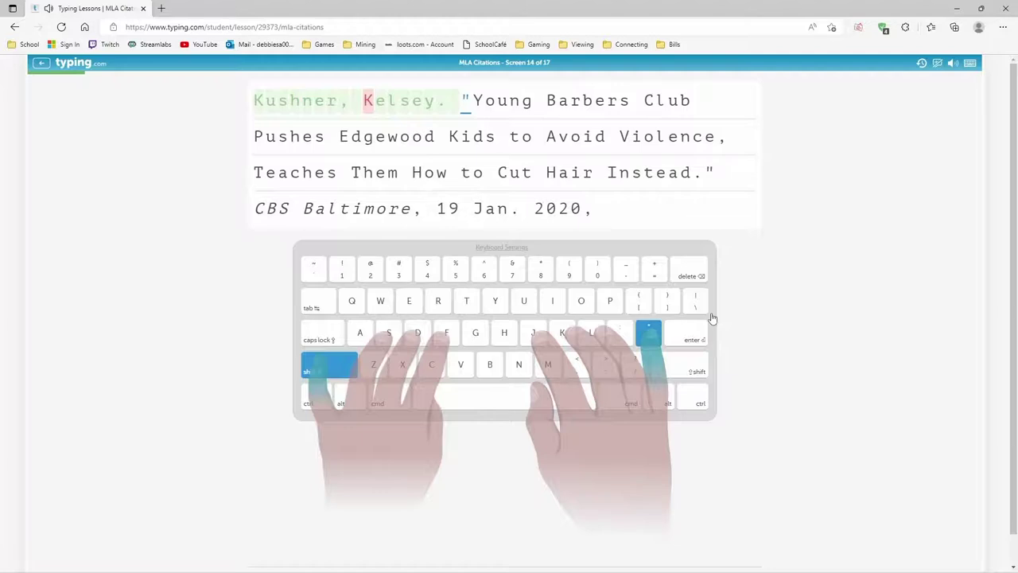
pyautogui.write('"young ')
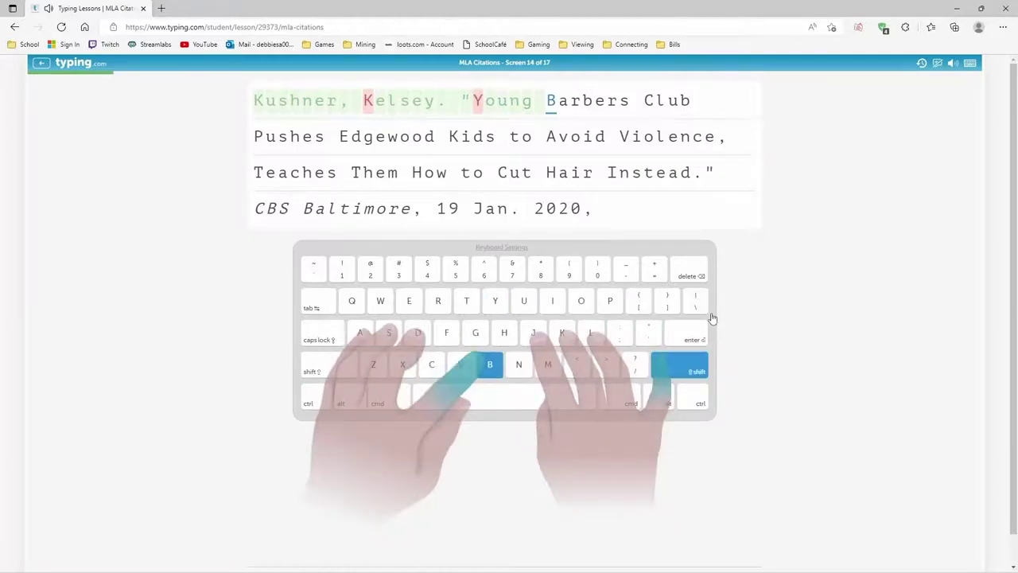
pyautogui.write('Barber')
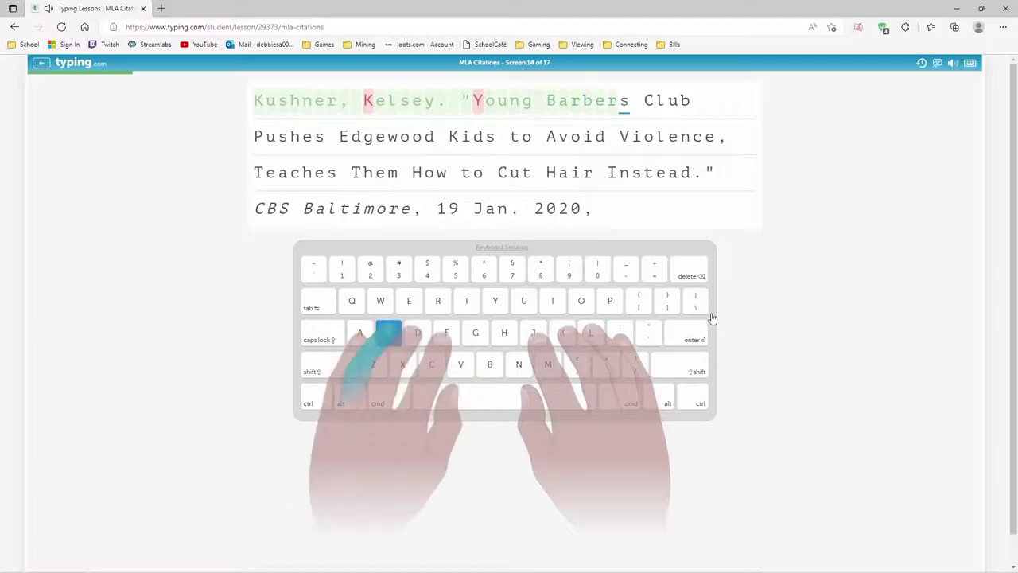
pyautogui.write('s C')
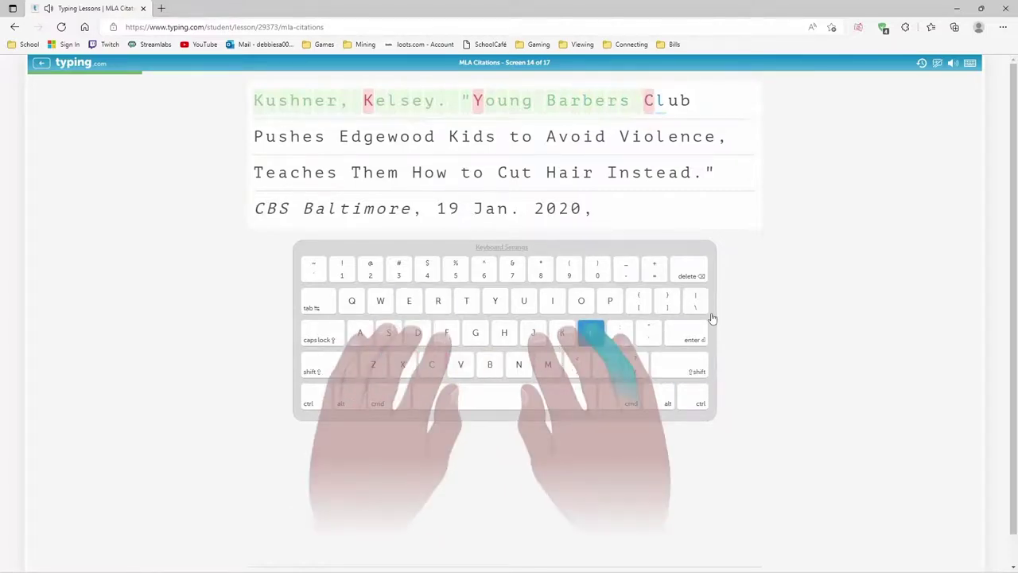
pyautogui.write('l')
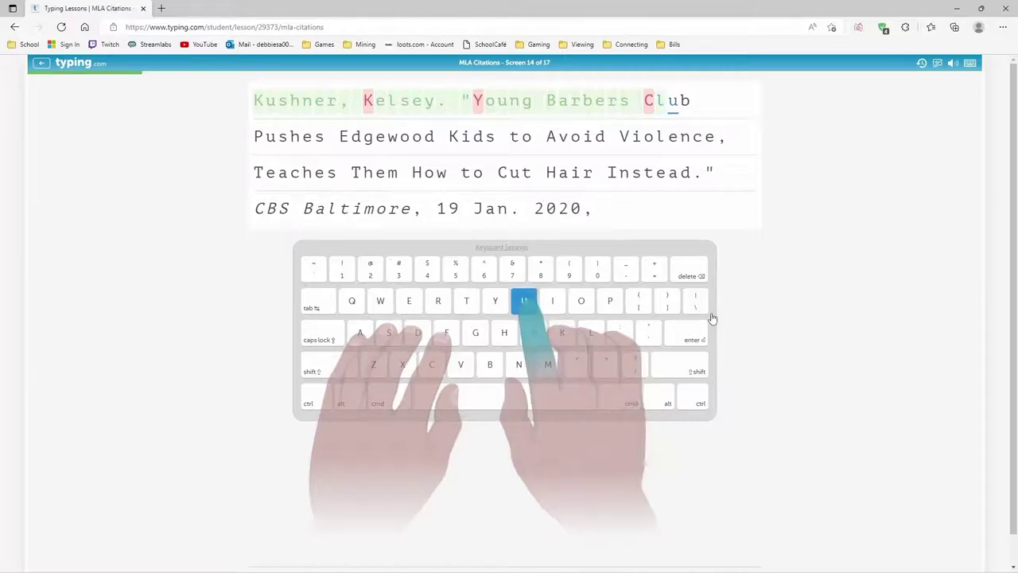
pyautogui.write('ub')
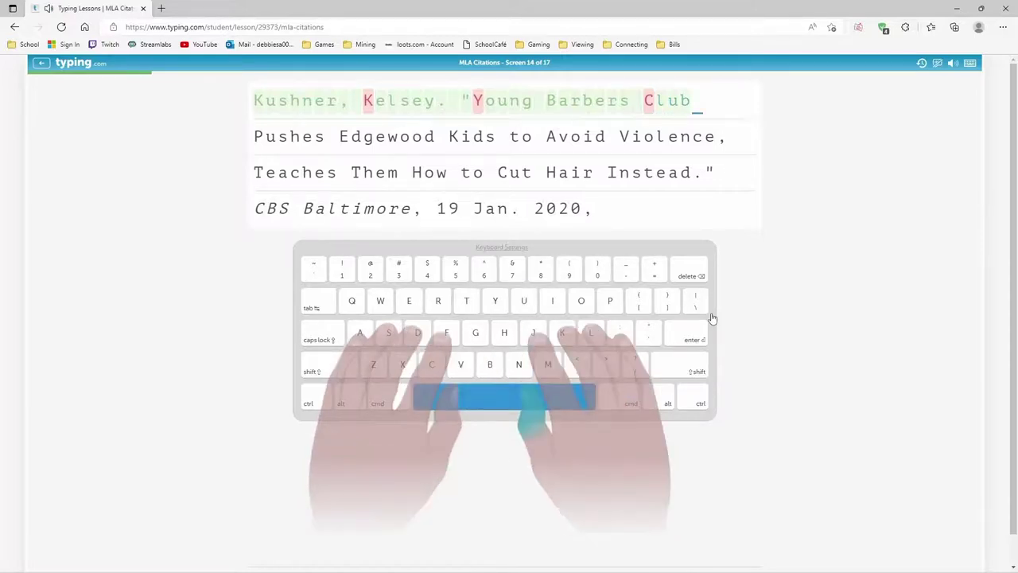
pyautogui.write(' Pu')
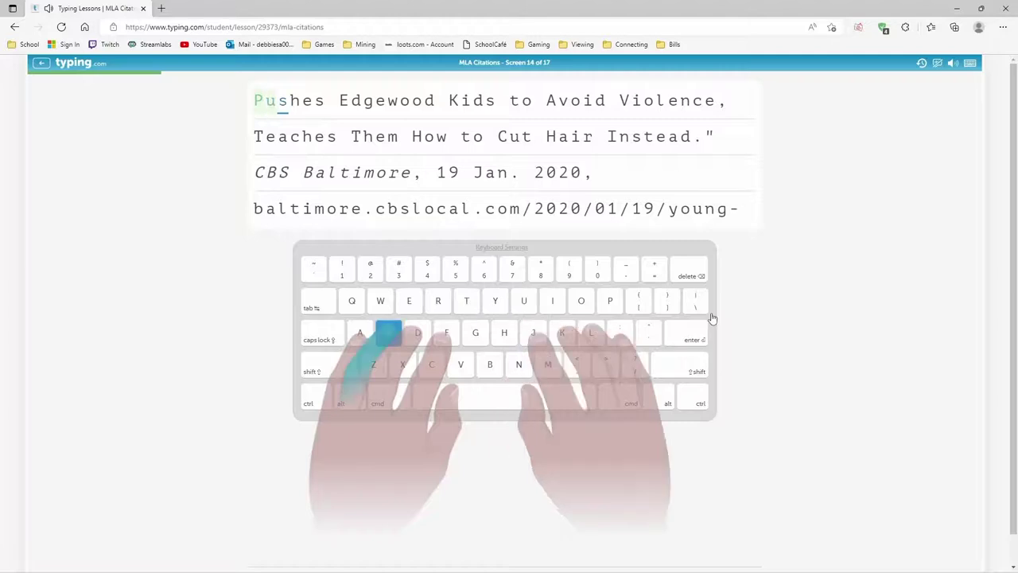
pyautogui.write('shes ')
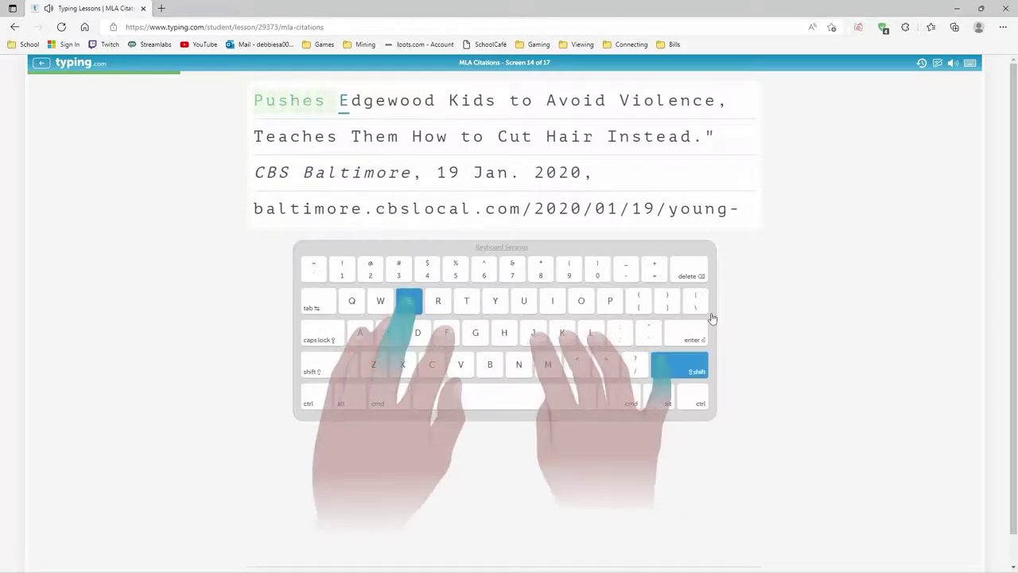
pyautogui.write('Edgewoo')
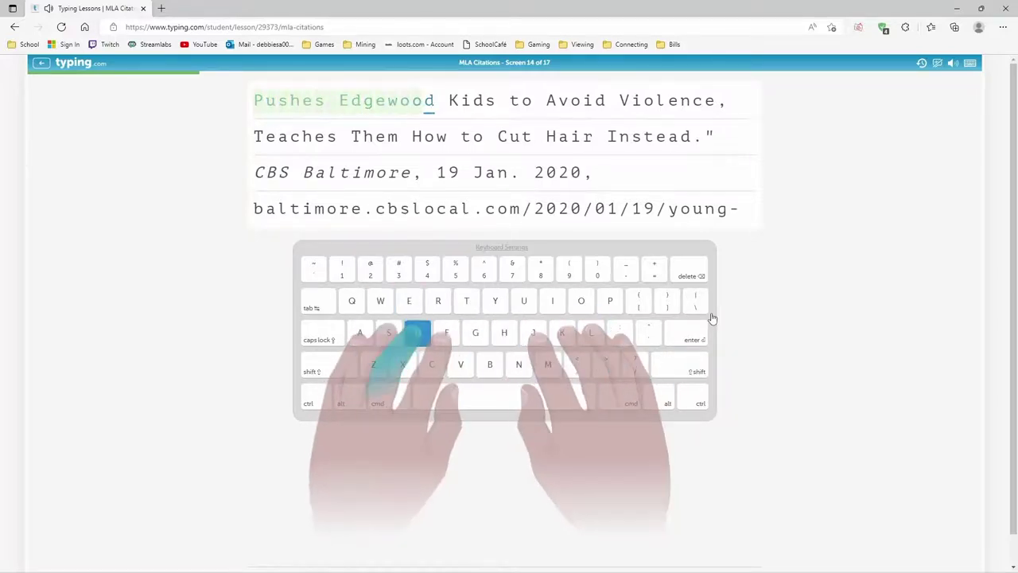
pyautogui.write('d Kids ')
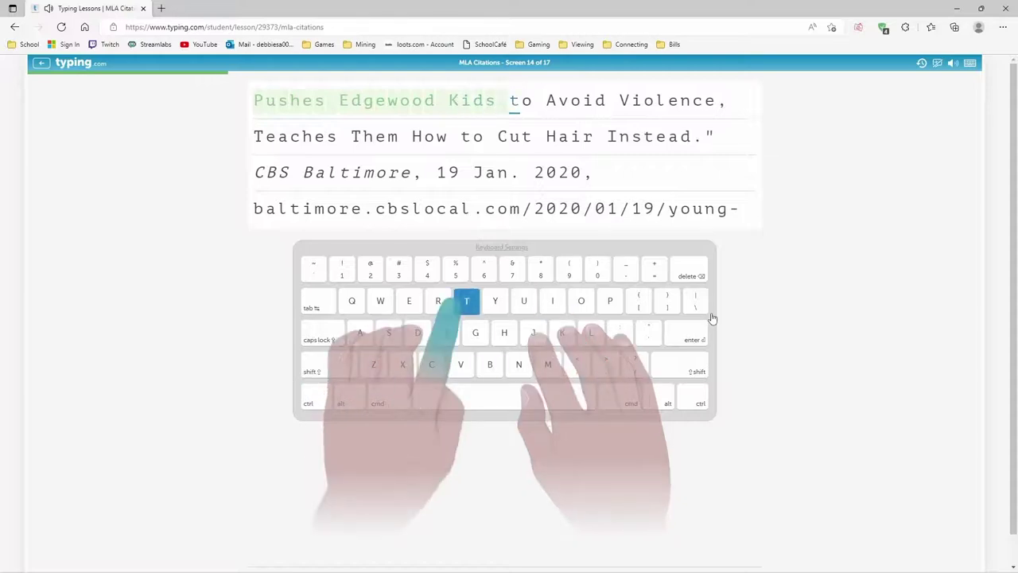
pyautogui.write('to Avo')
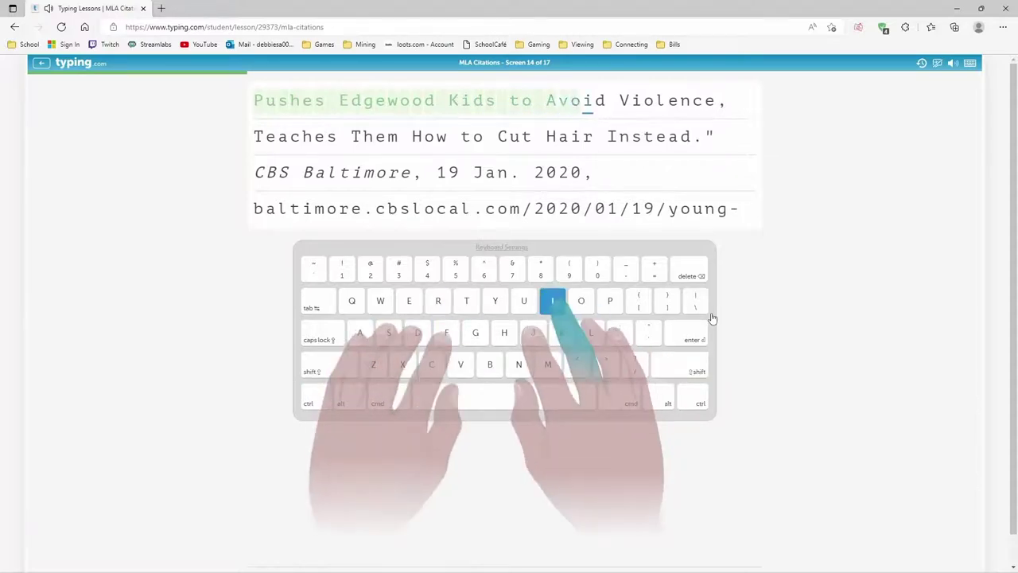
pyautogui.write('id ')
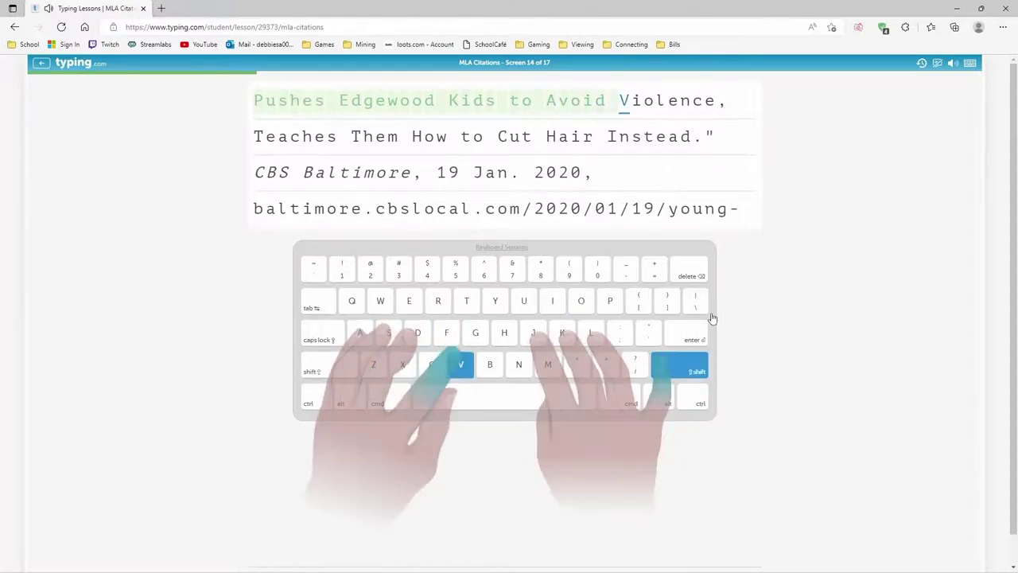
pyautogui.write('Violenc')
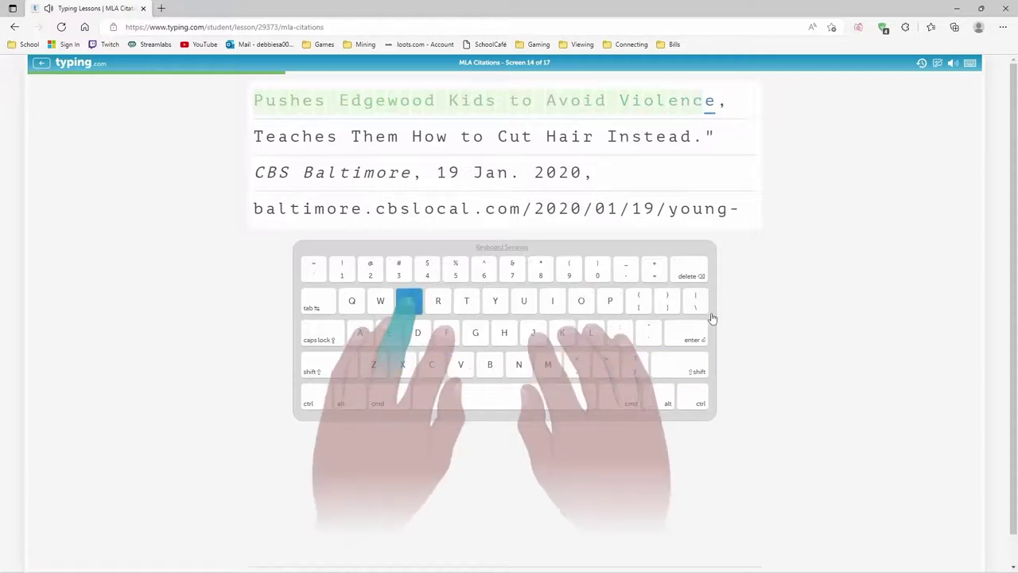
pyautogui.write('e, Tea')
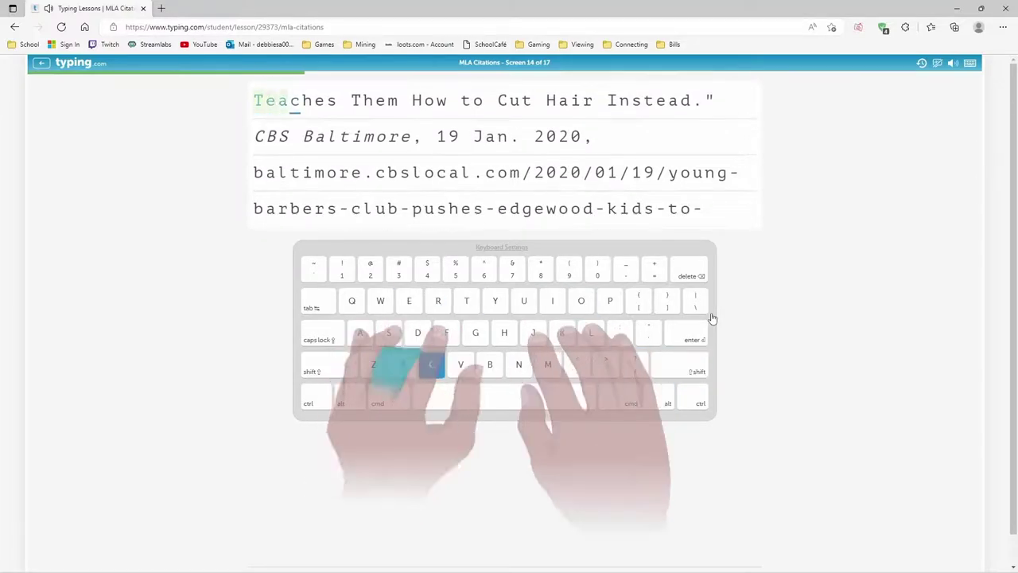
pyautogui.write('ches Th')
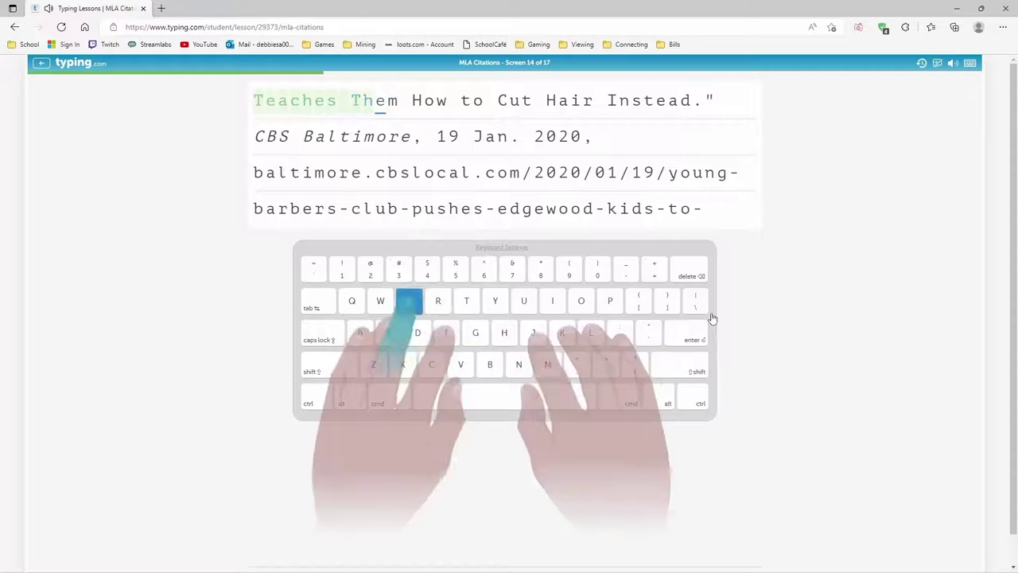
pyautogui.write('en')
pyautogui.write(' h')
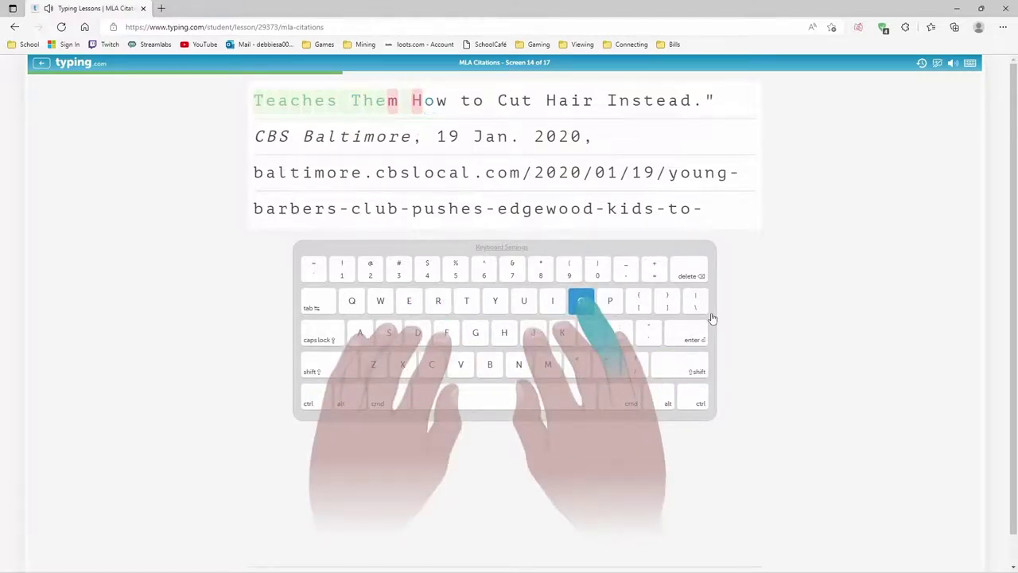
pyautogui.write('ow to ')
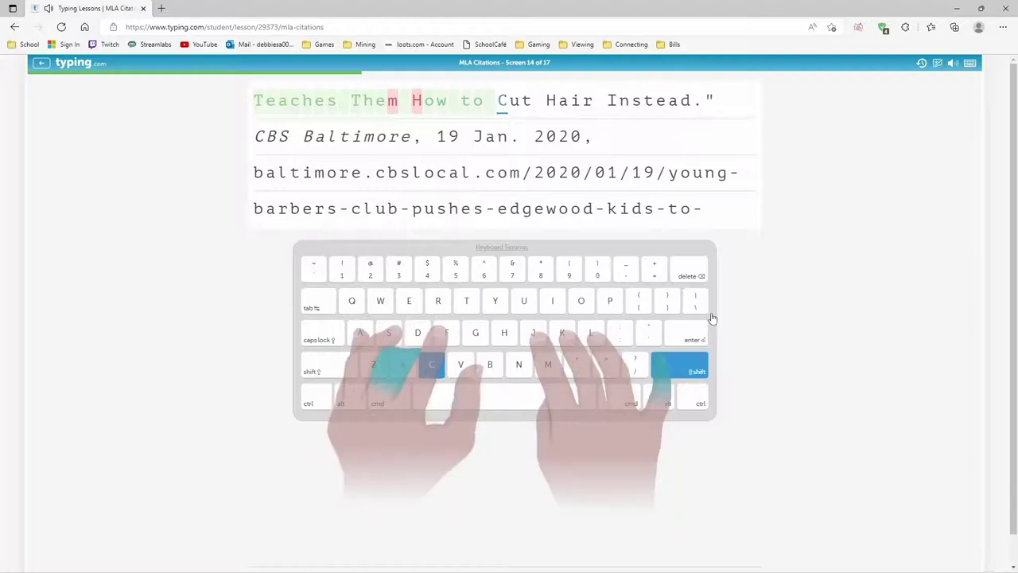
pyautogui.write('Cut ')
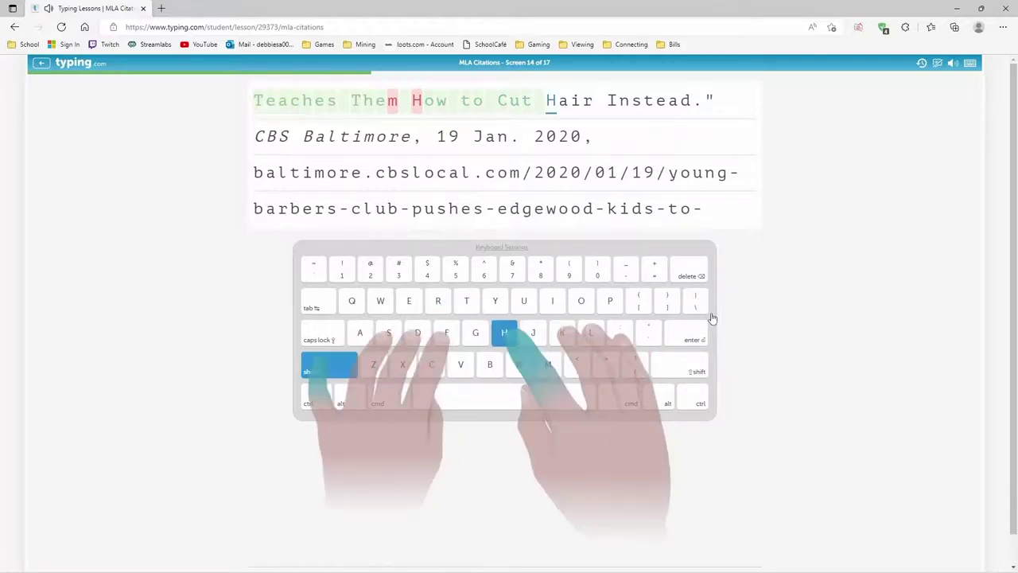
pyautogui.write('Hair ')
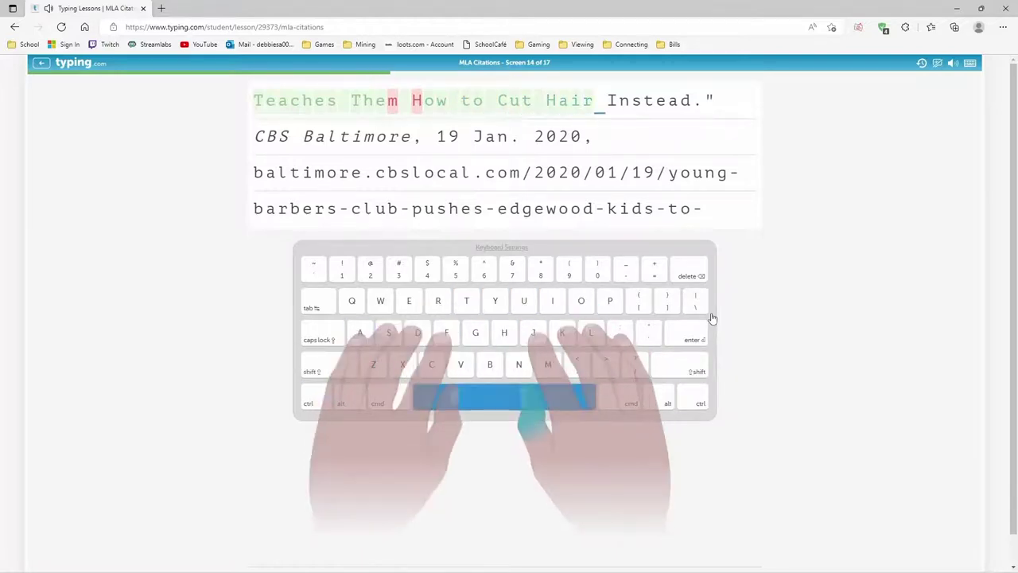
pyautogui.write('Ins')
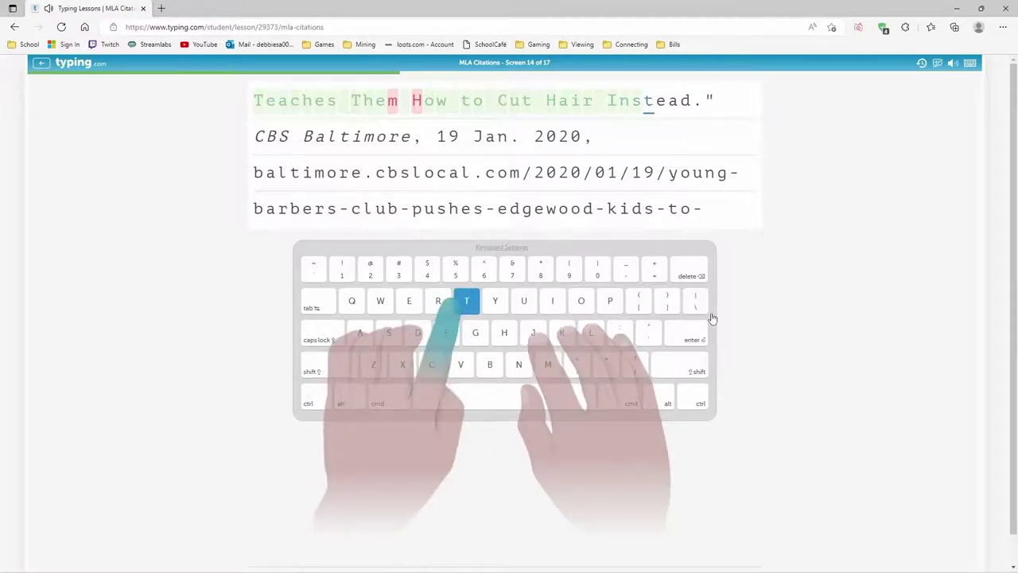
pyautogui.write('tead.')
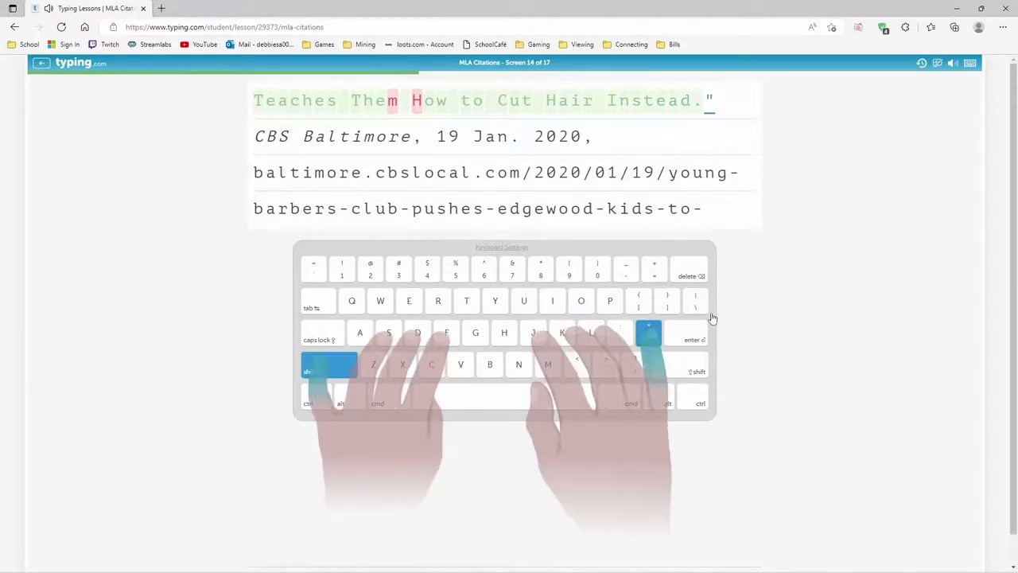
pyautogui.write('"')
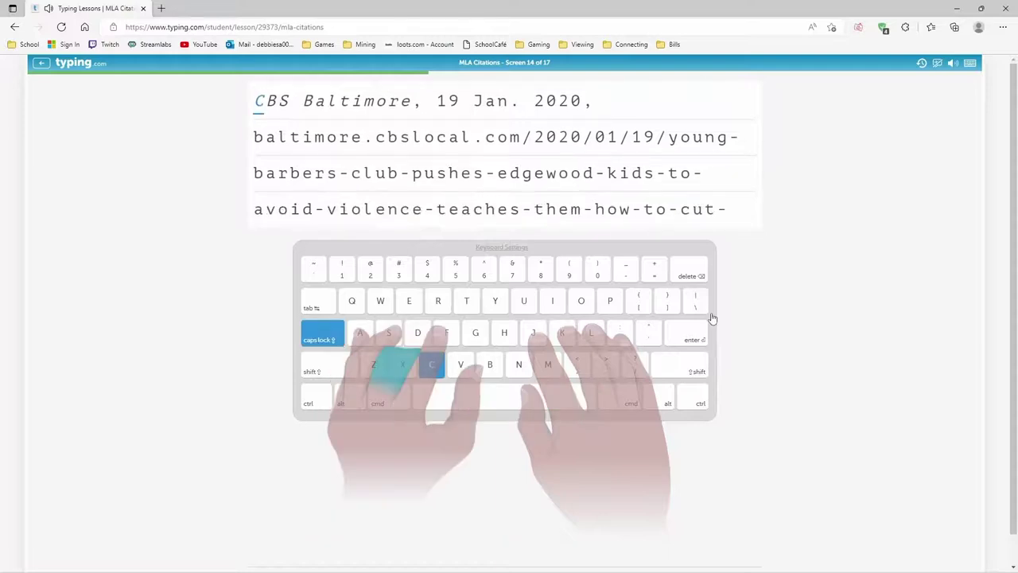
pyautogui.write(' CB')
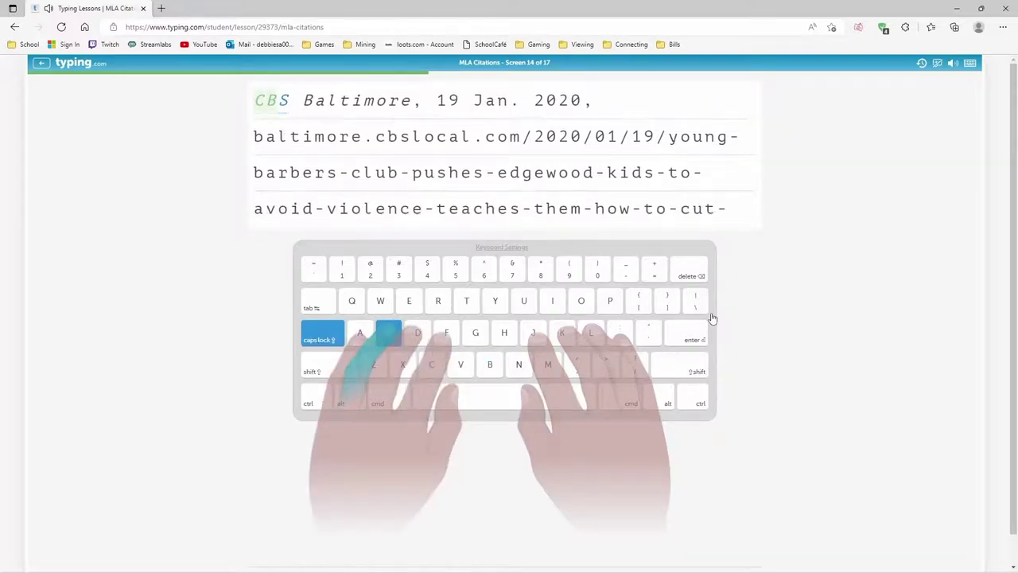
pyautogui.write('S Bal')
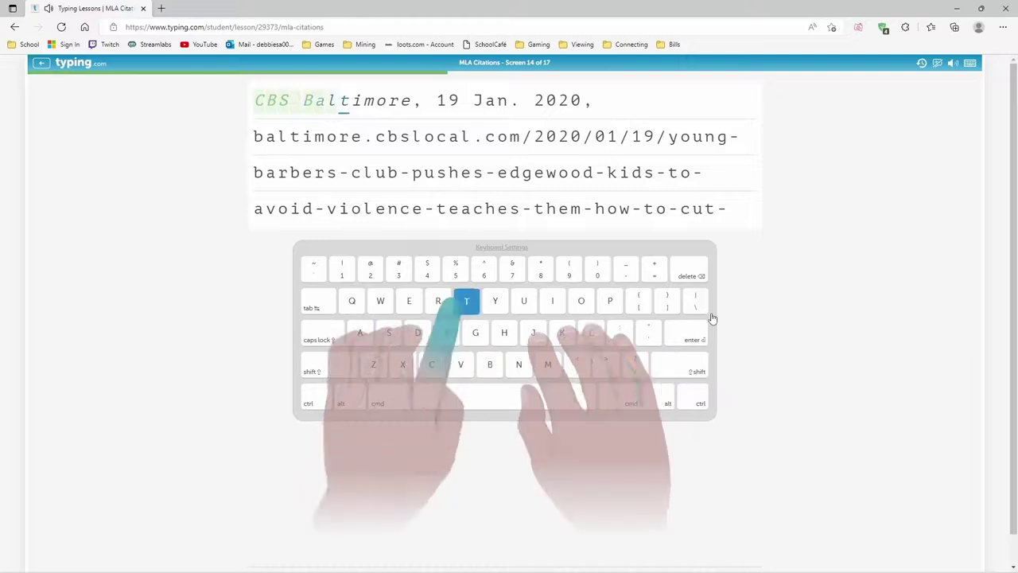
pyautogui.write('timore')
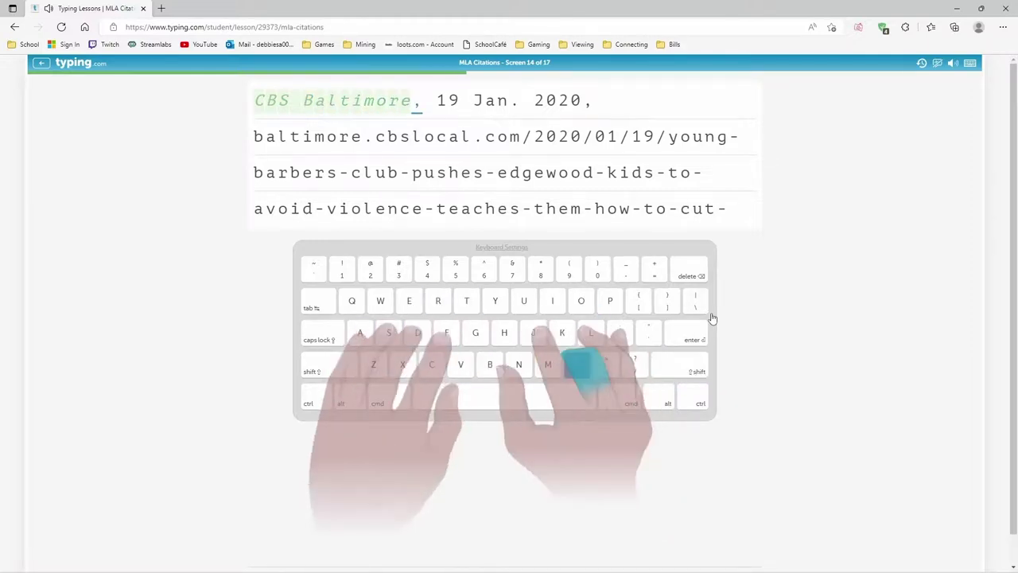
pyautogui.write(', 19')
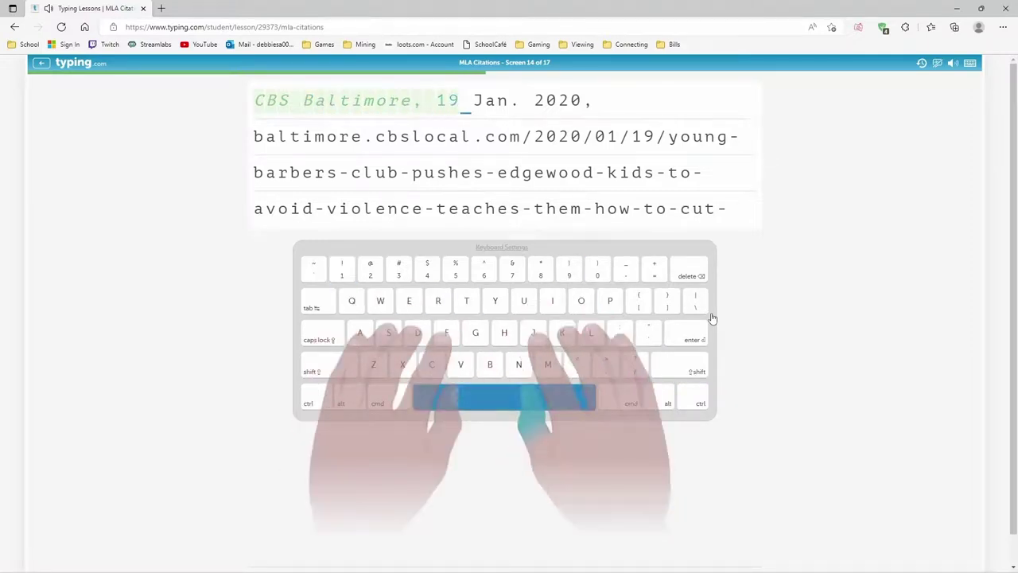
pyautogui.write(' Jan.')
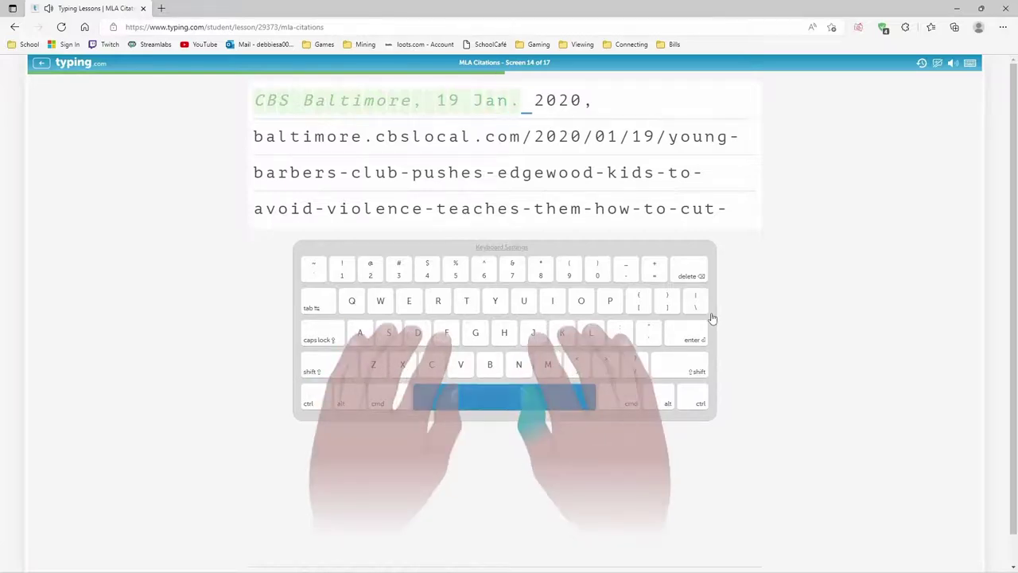
pyautogui.write(' 202')
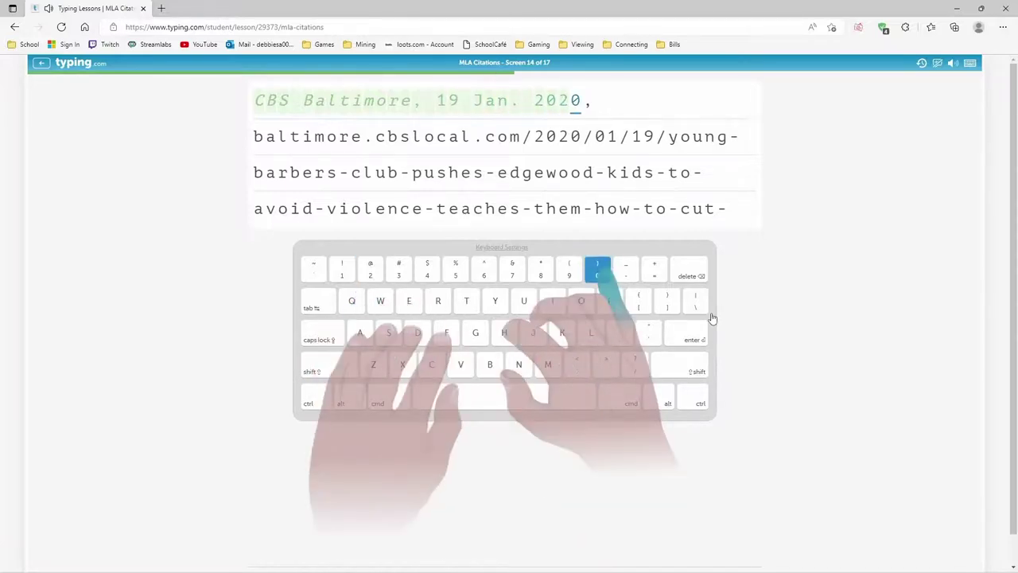
pyautogui.write('0')
pyautogui.write(',')
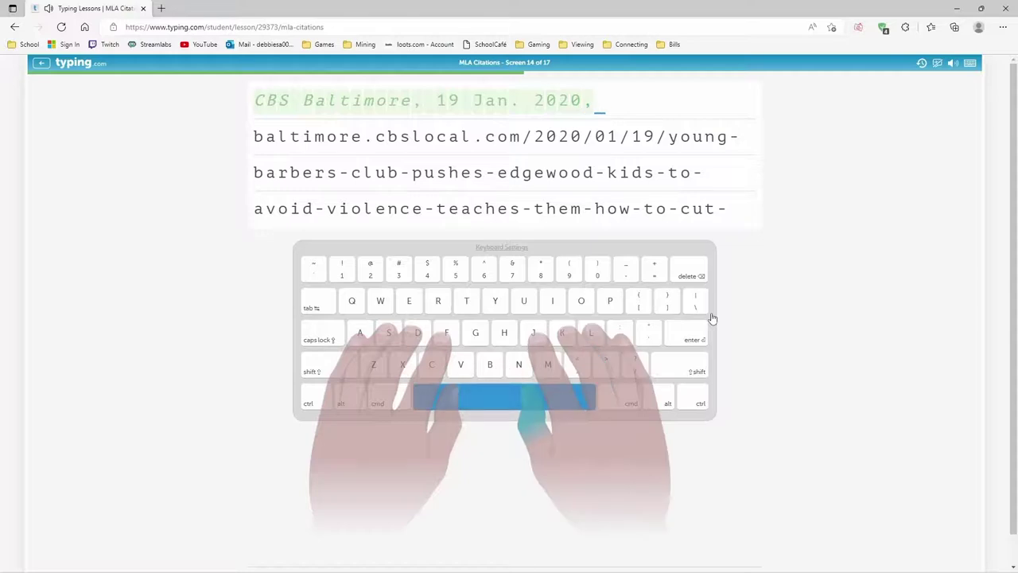
pyautogui.write(' baltimore')
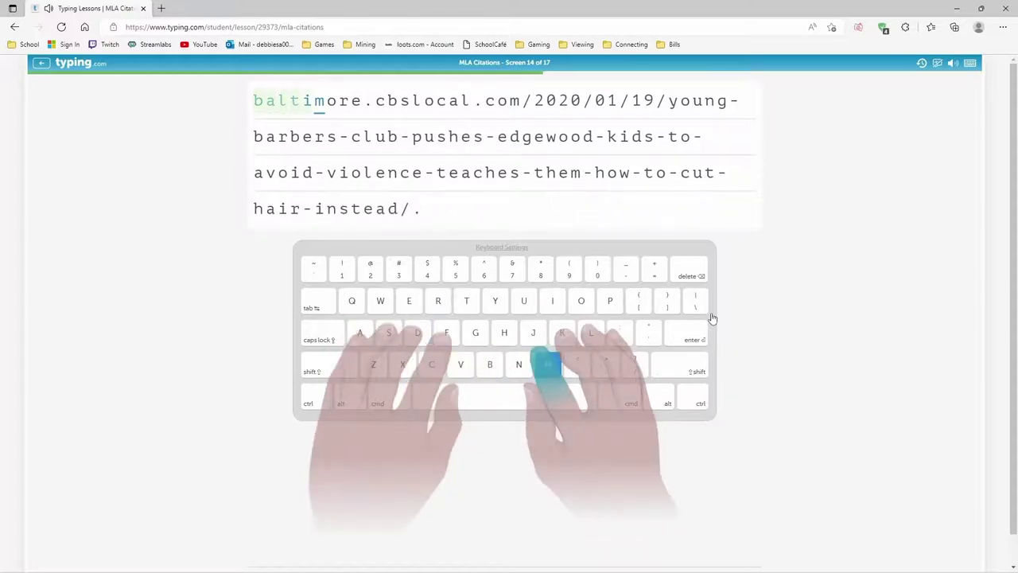
pyautogui.write('.')
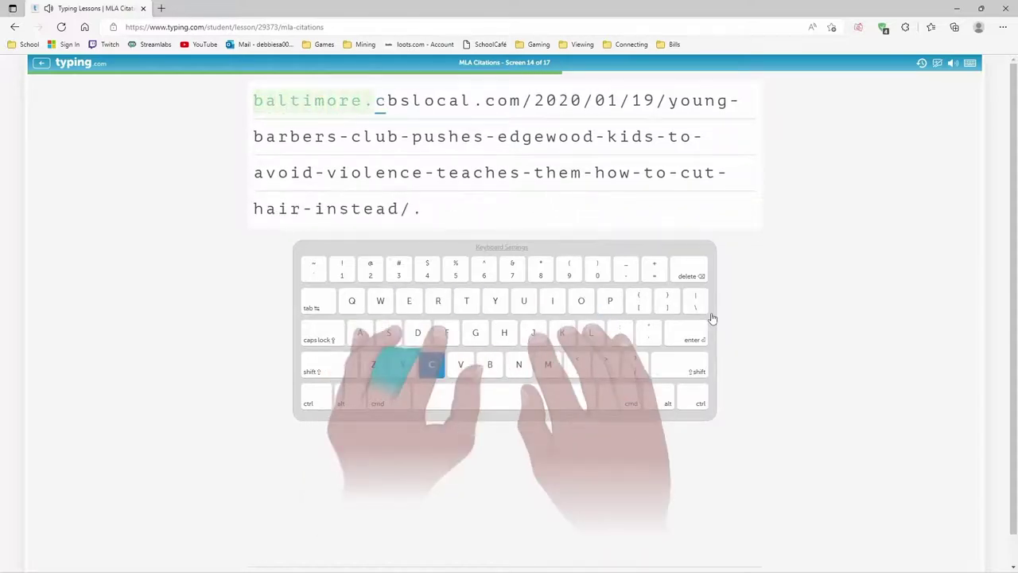
pyautogui.write('cbs')
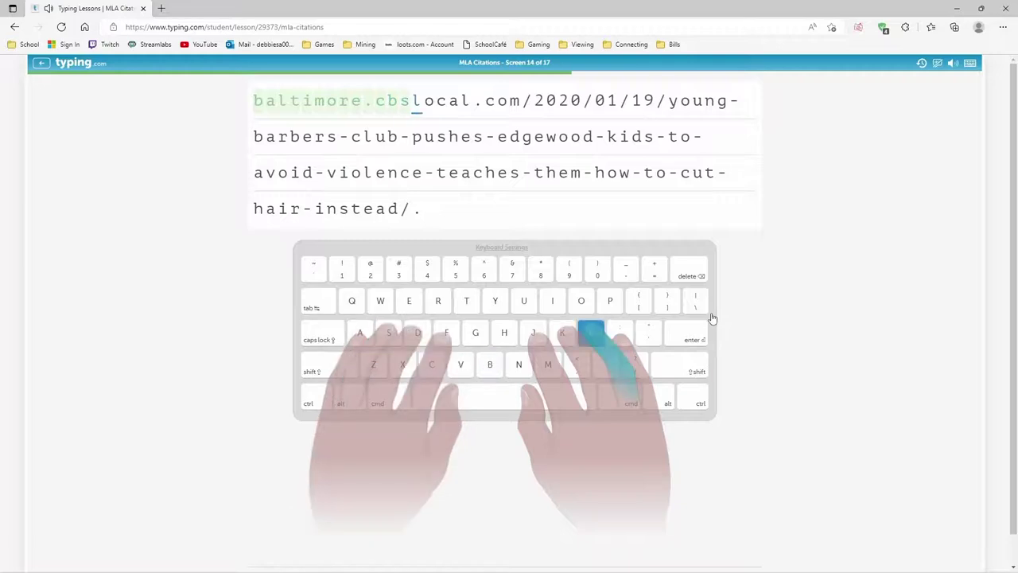
pyautogui.write('local.')
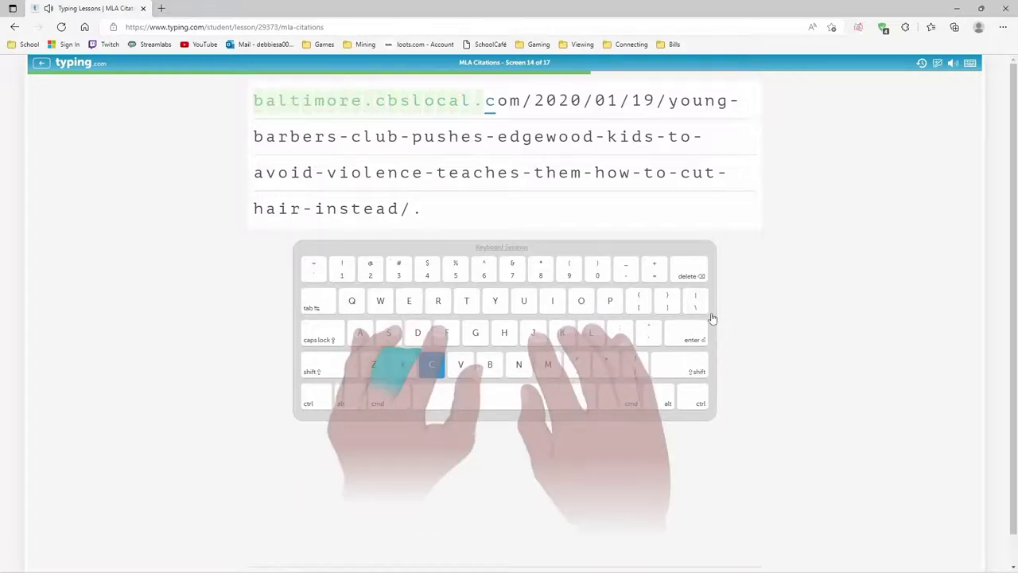
pyautogui.write('com')
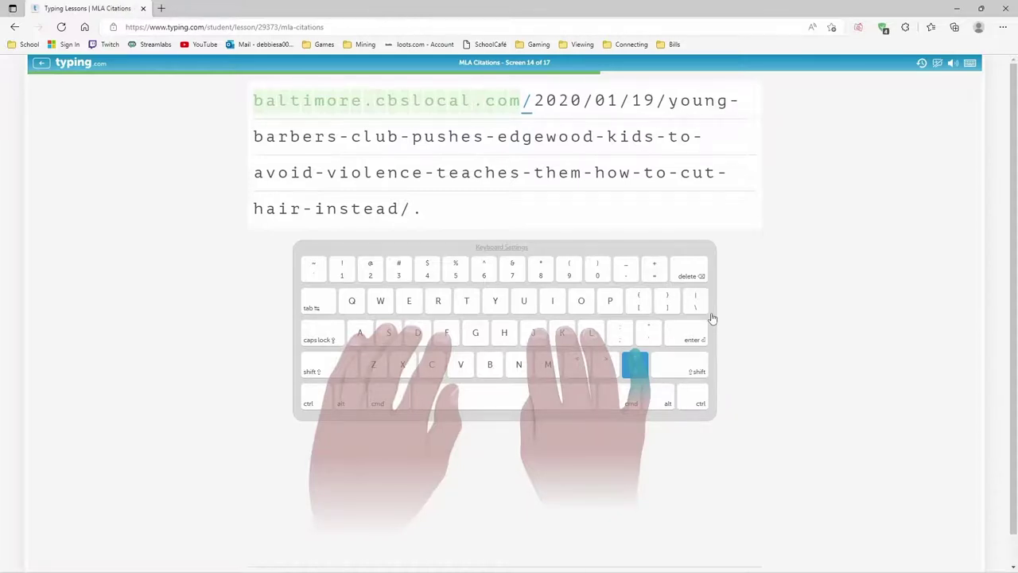
# Type the rest of the cbslocal.com article URL, from '/2020/01/19/' to the final slash and period
pyautogui.write('/')
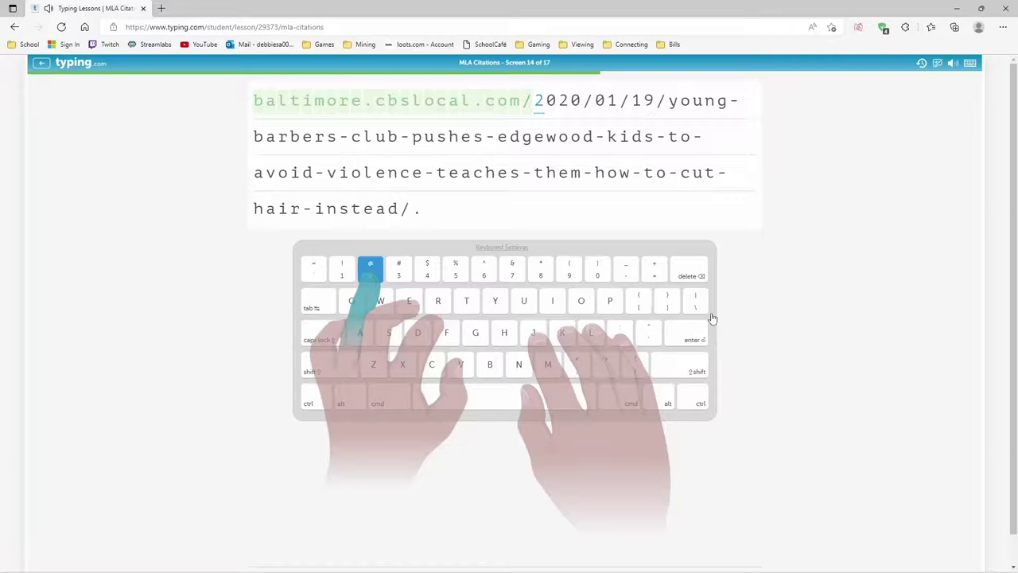
pyautogui.write('2020')
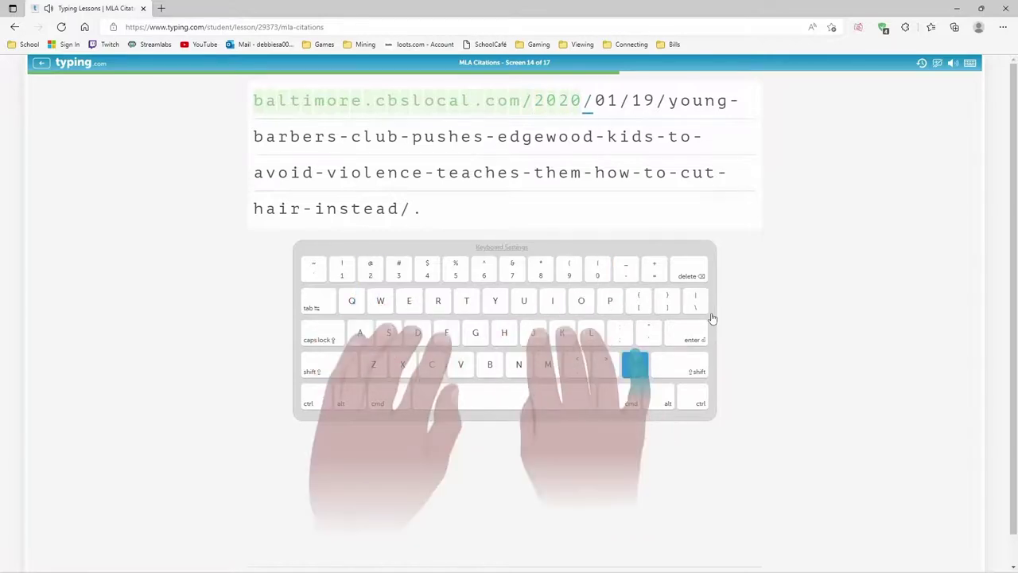
pyautogui.write('/')
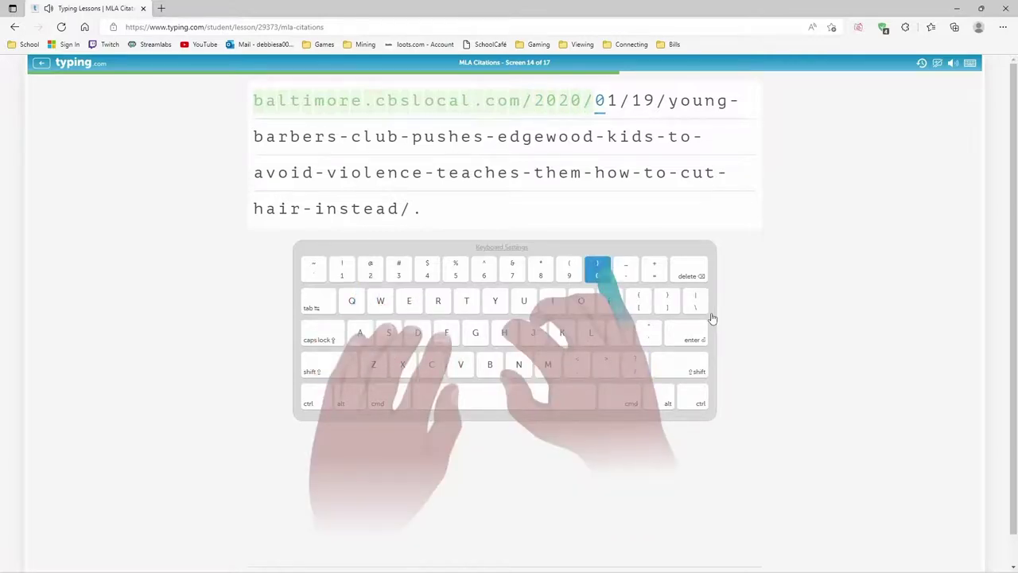
pyautogui.write('01/1')
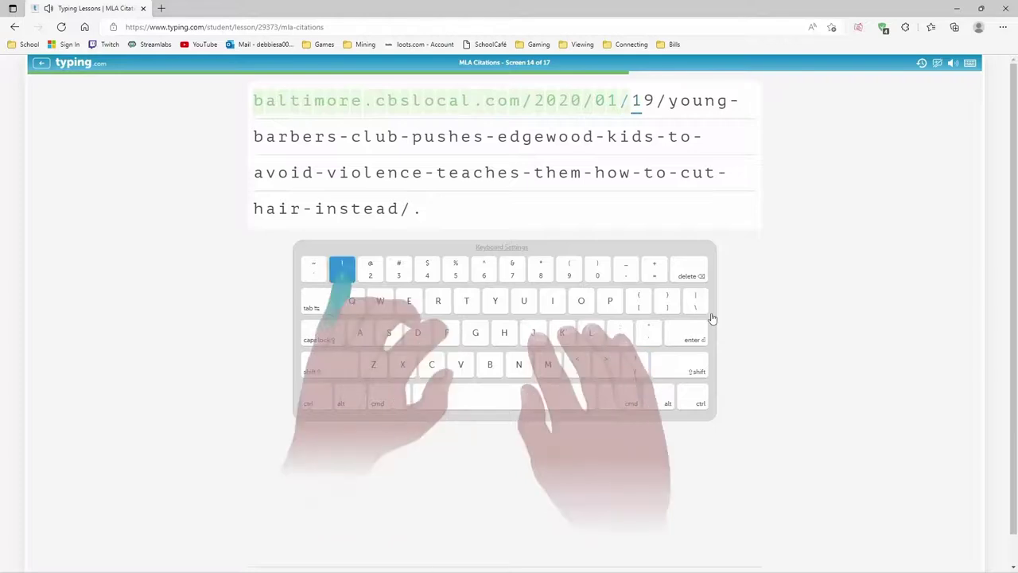
pyautogui.write('9')
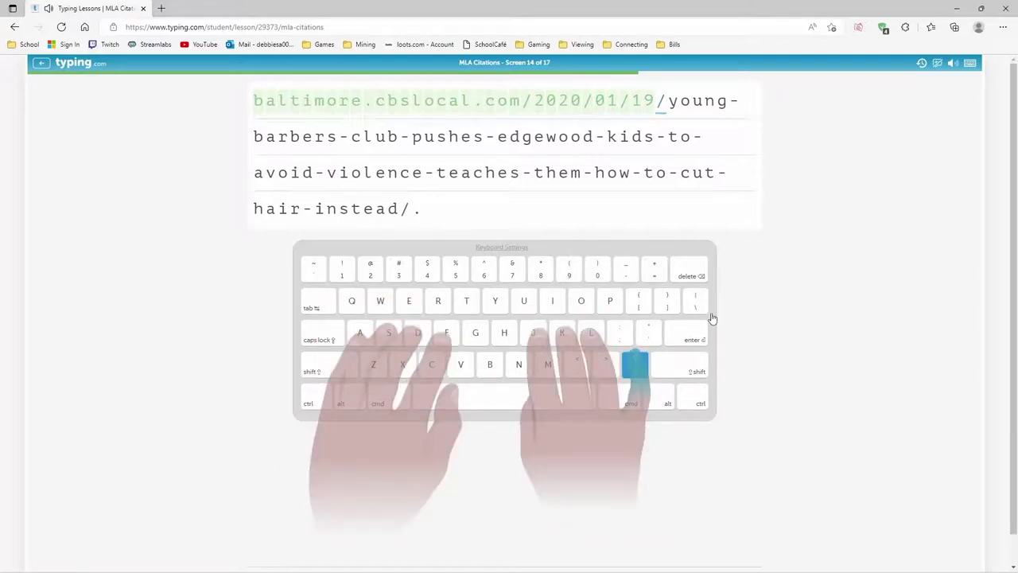
pyautogui.write('/young')
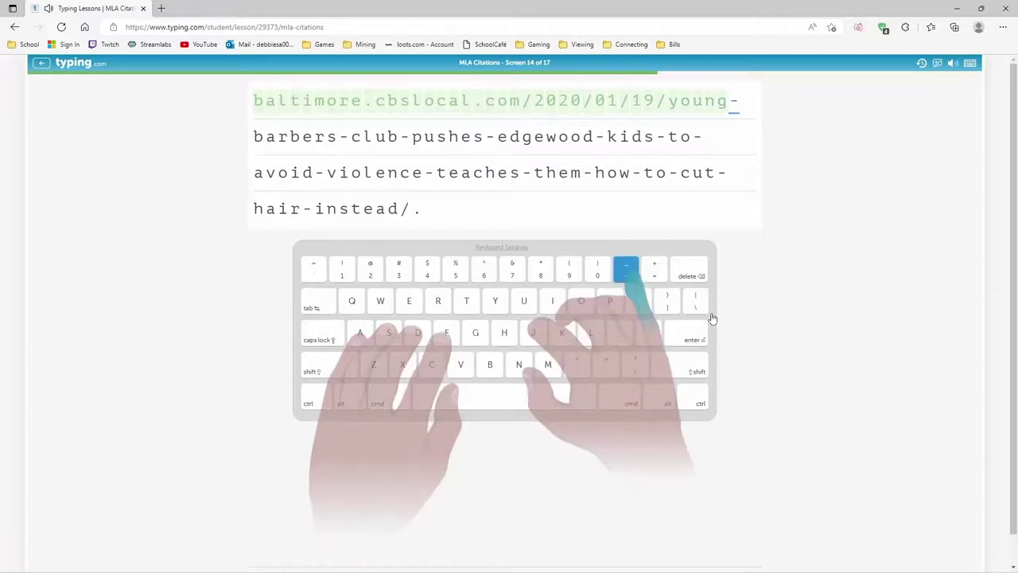
pyautogui.write('-')
pyautogui.write('a')
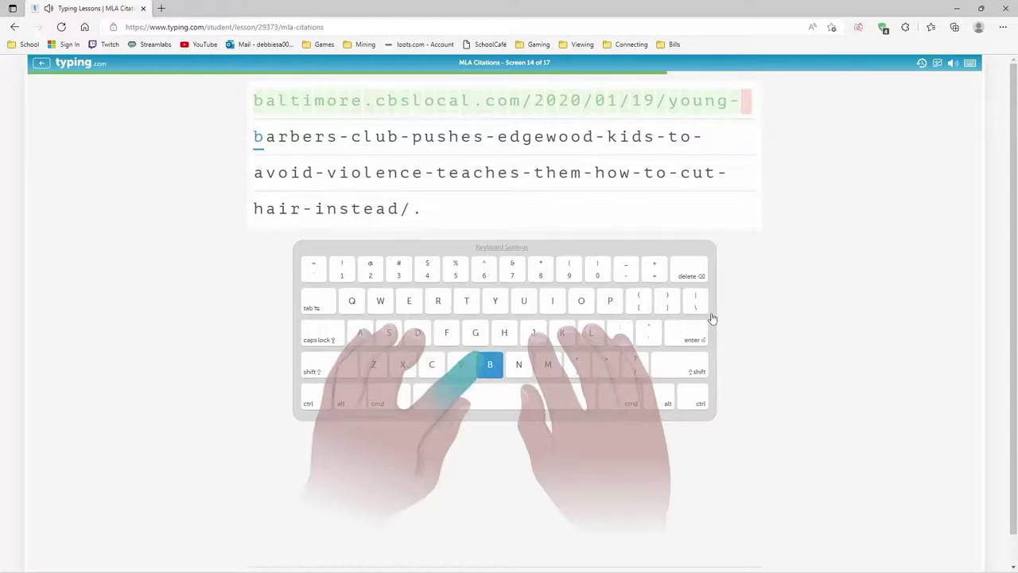
pyautogui.write('barb')
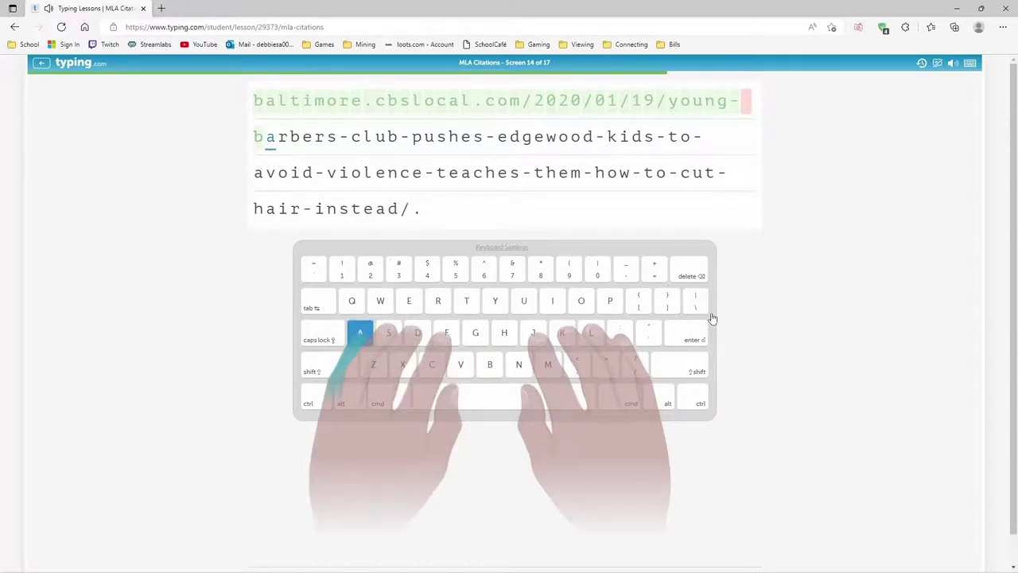
pyautogui.write('ers')
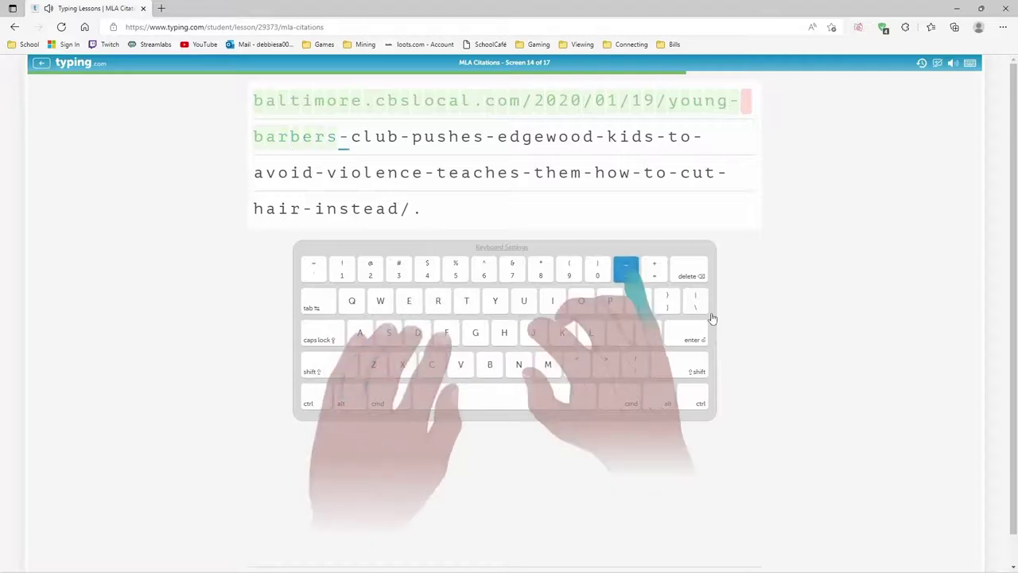
pyautogui.write('-club')
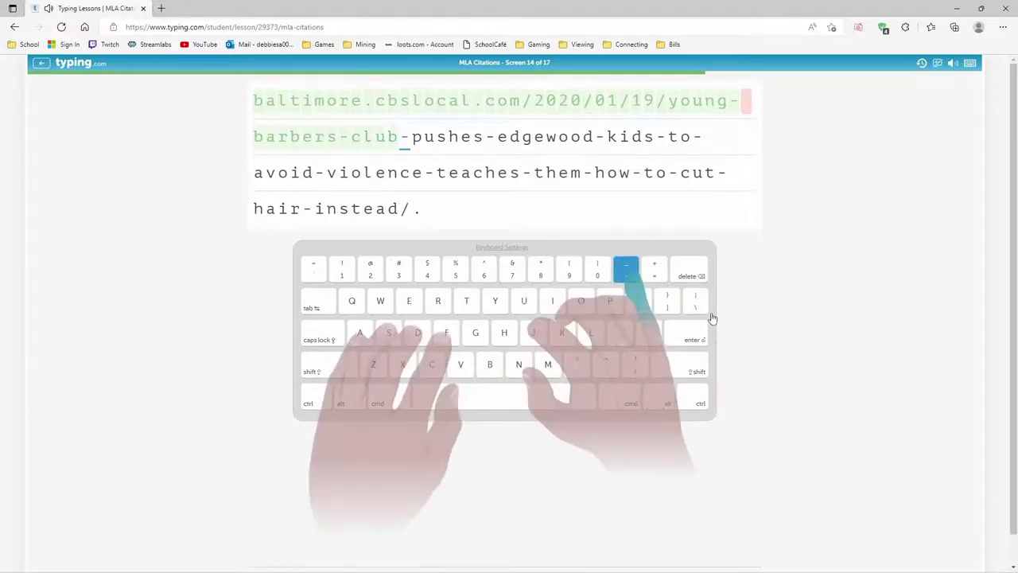
pyautogui.write('-')
pyautogui.write('pus')
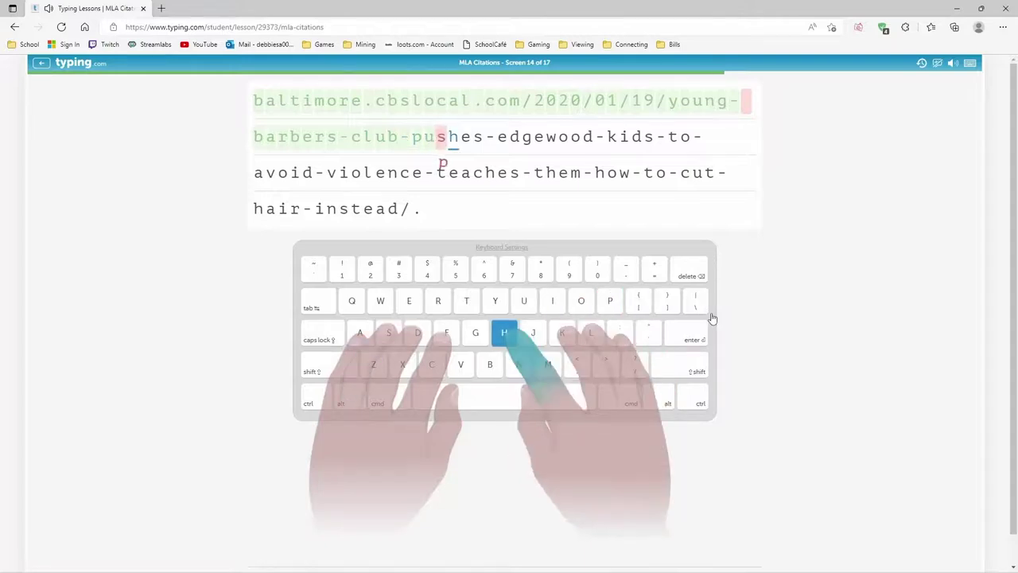
pyautogui.write('hes-')
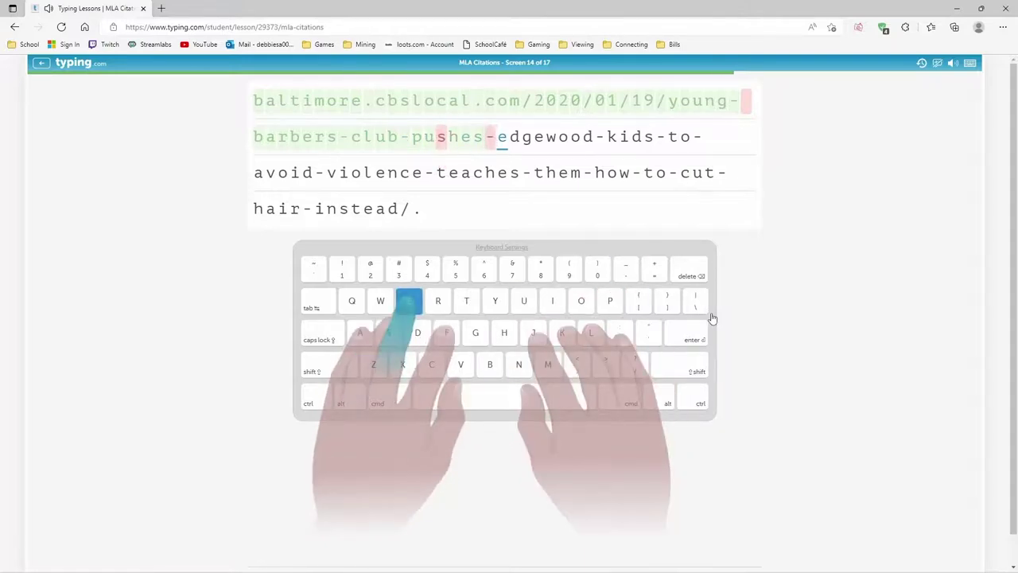
pyautogui.write('e')
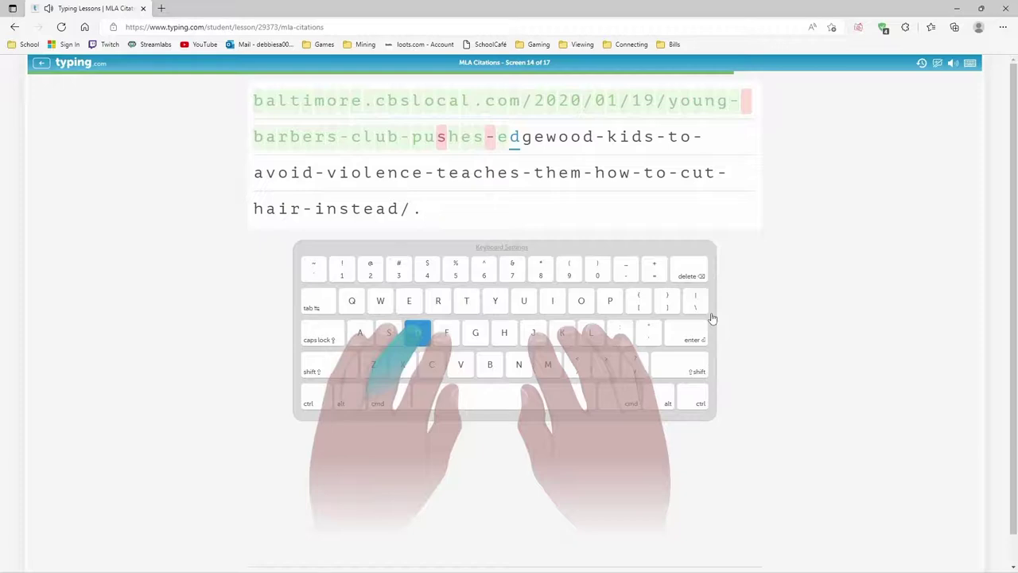
pyautogui.write('dgewood')
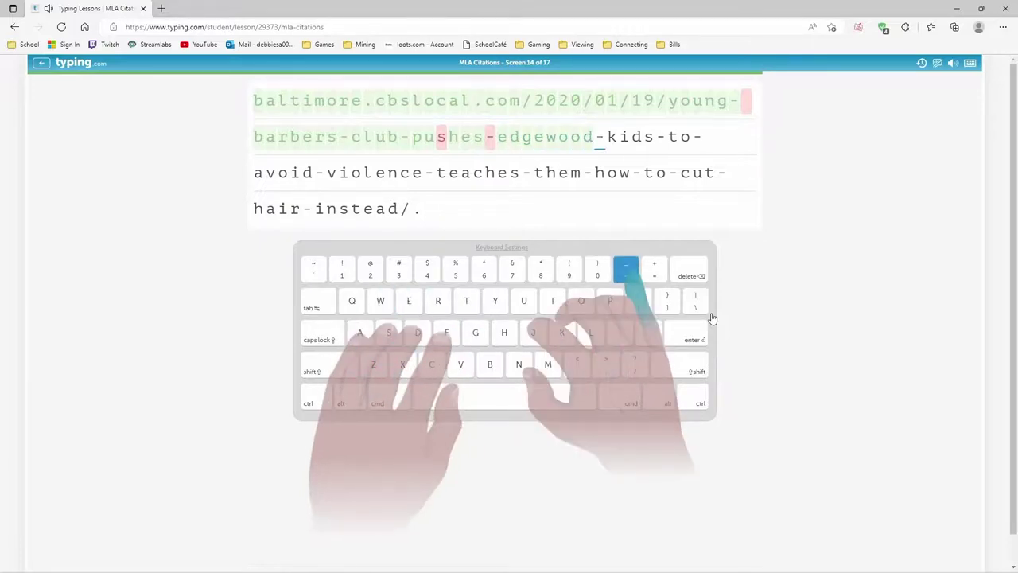
pyautogui.write('-kids-')
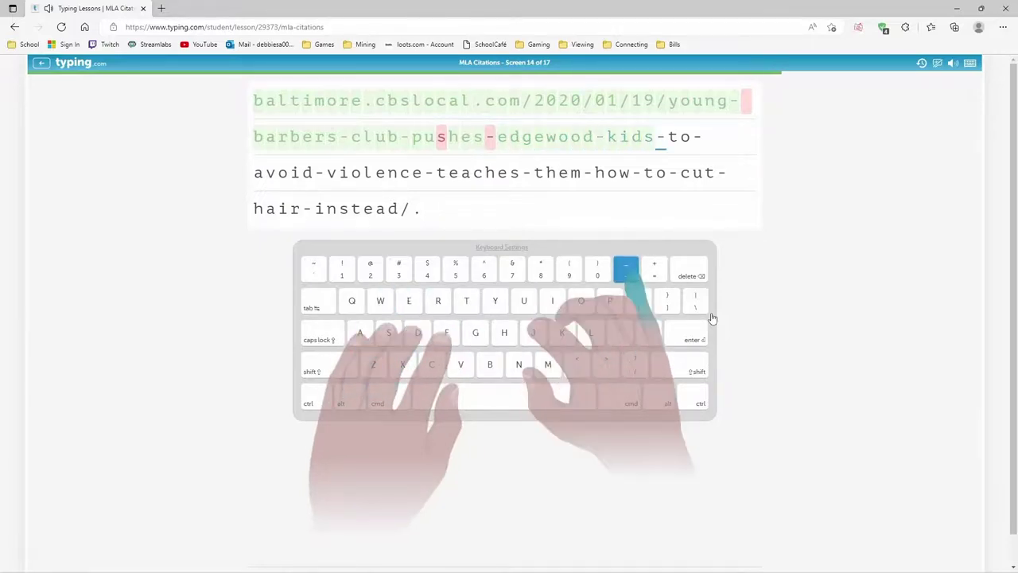
pyautogui.write('to ')
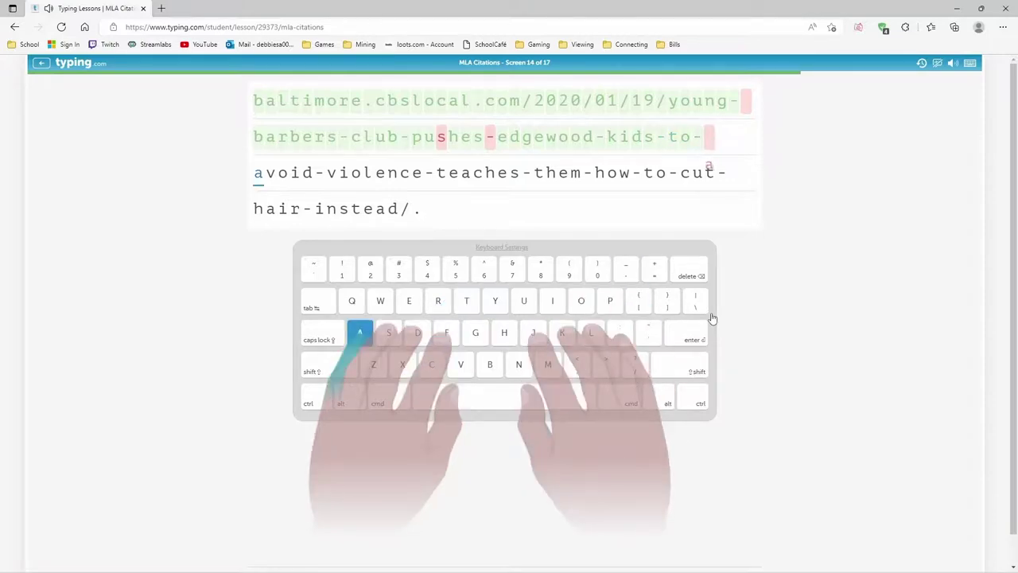
pyautogui.write(' av')
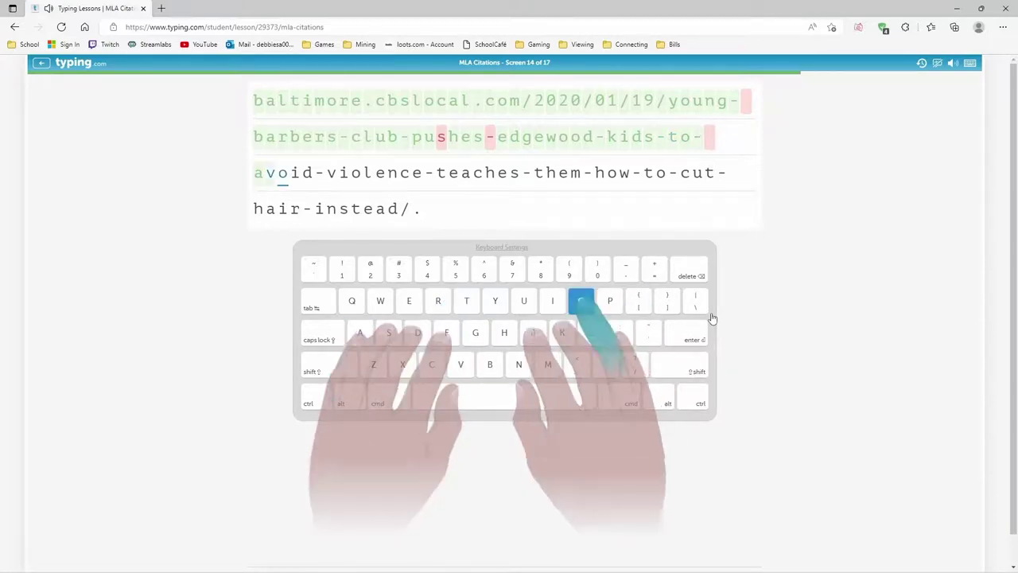
pyautogui.write('oi')
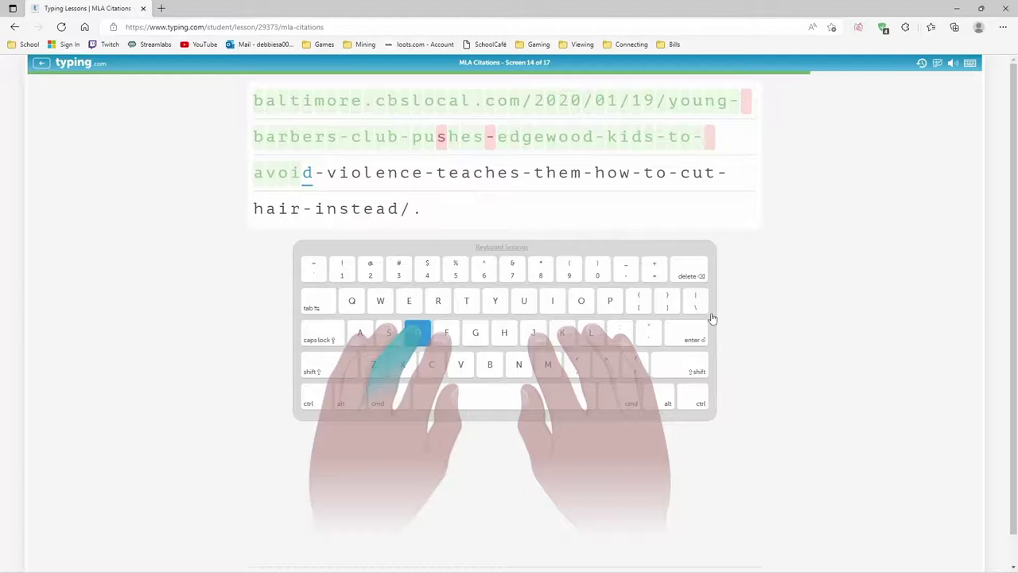
pyautogui.write('d-')
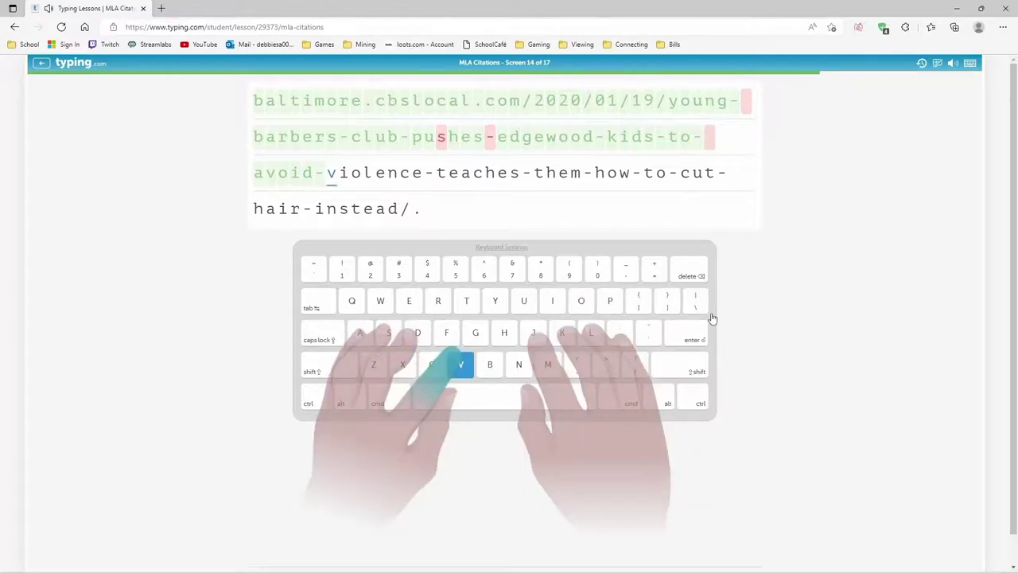
pyautogui.write('violen')
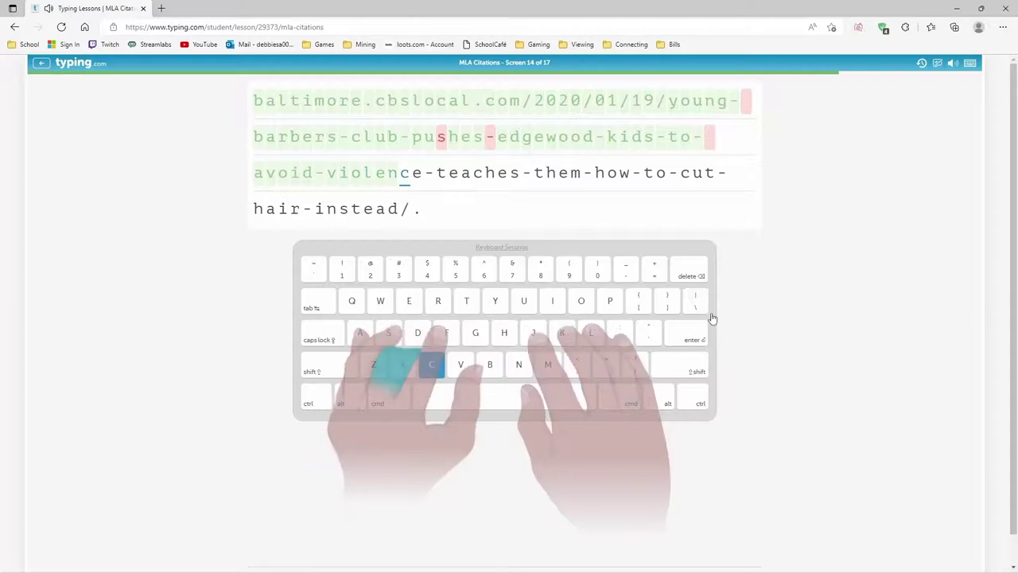
pyautogui.write('ce')
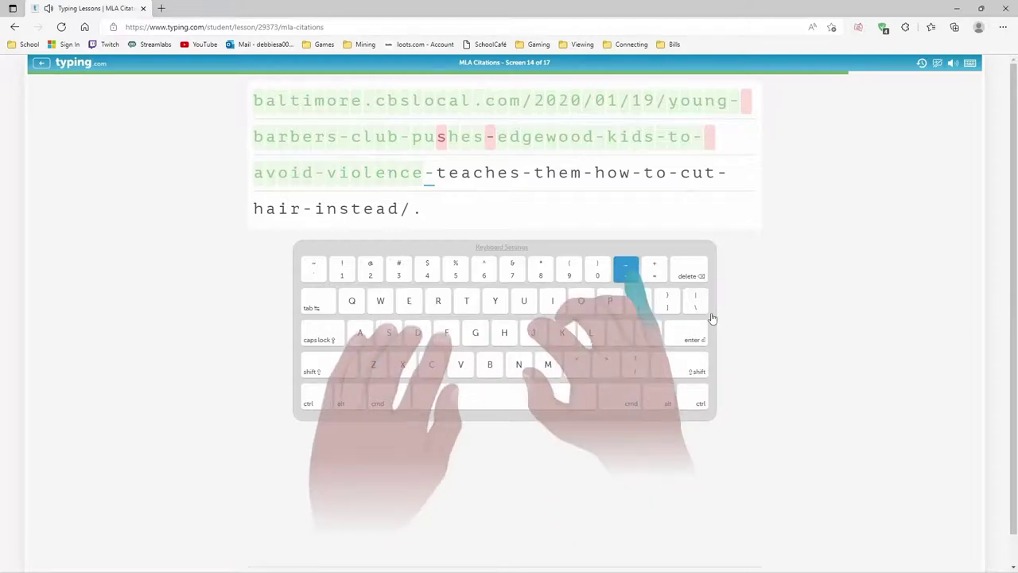
pyautogui.write('-')
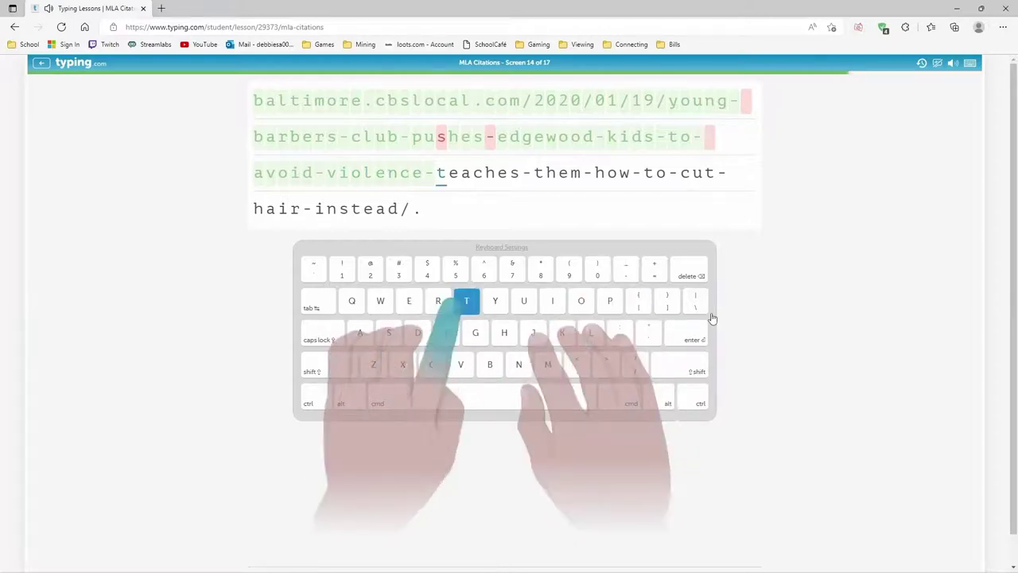
pyautogui.write('teacher')
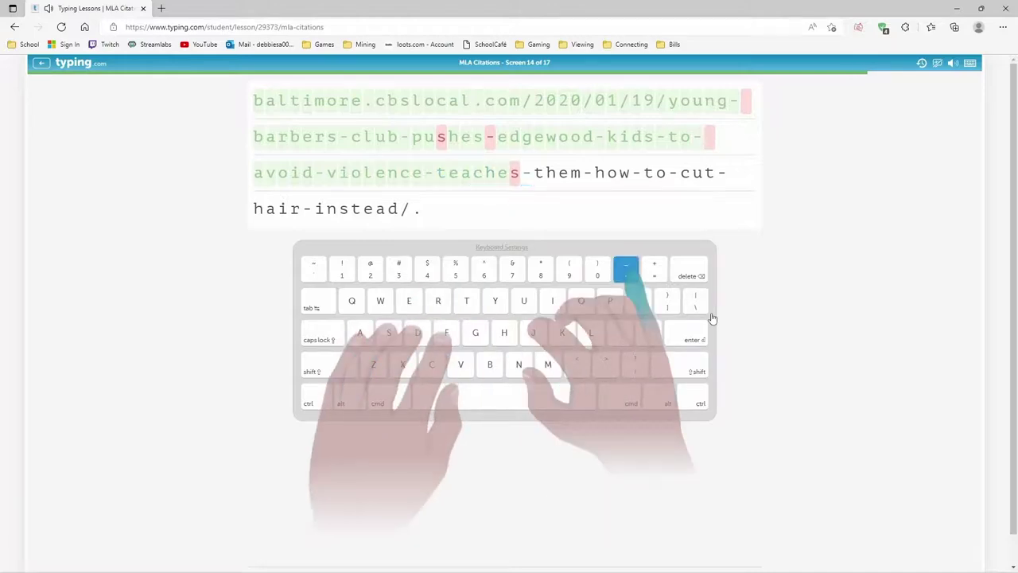
pyautogui.write('-them')
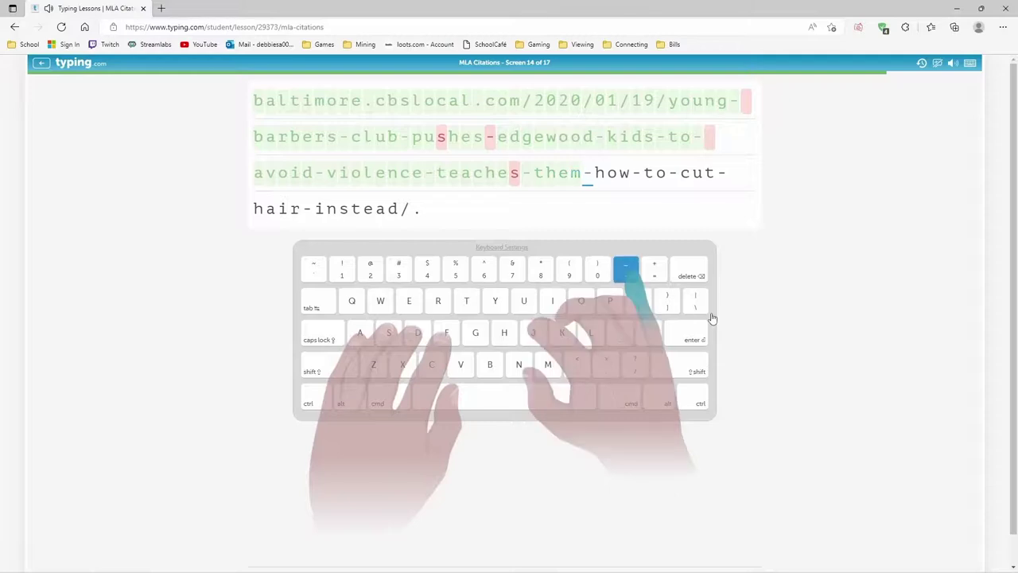
pyautogui.write('-how')
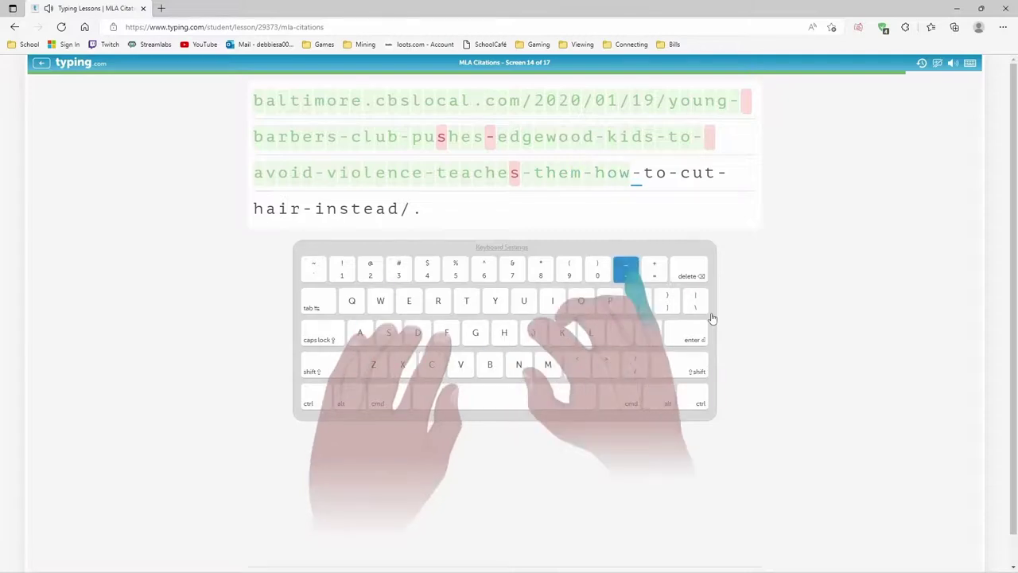
pyautogui.write('-to')
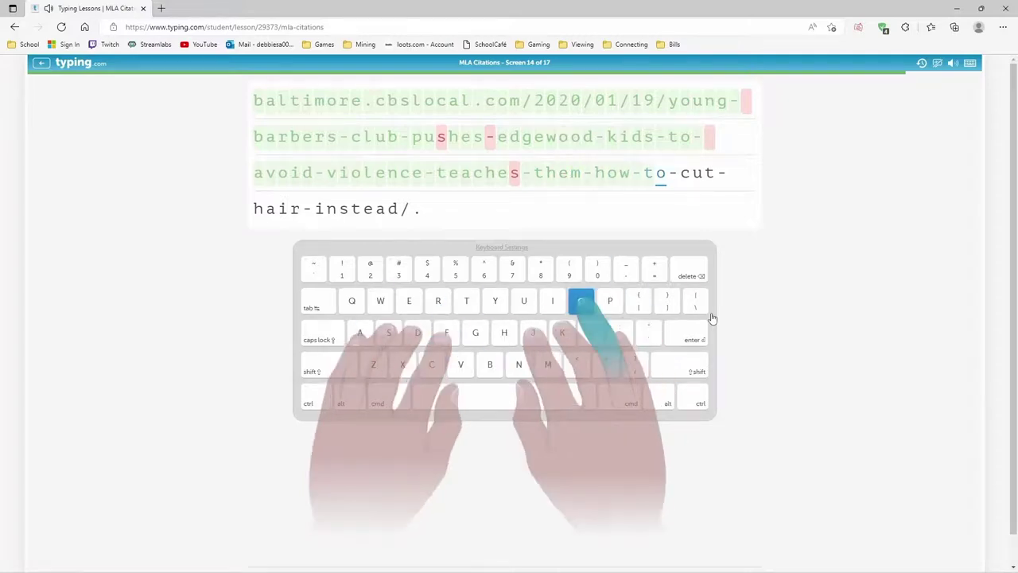
pyautogui.write('-')
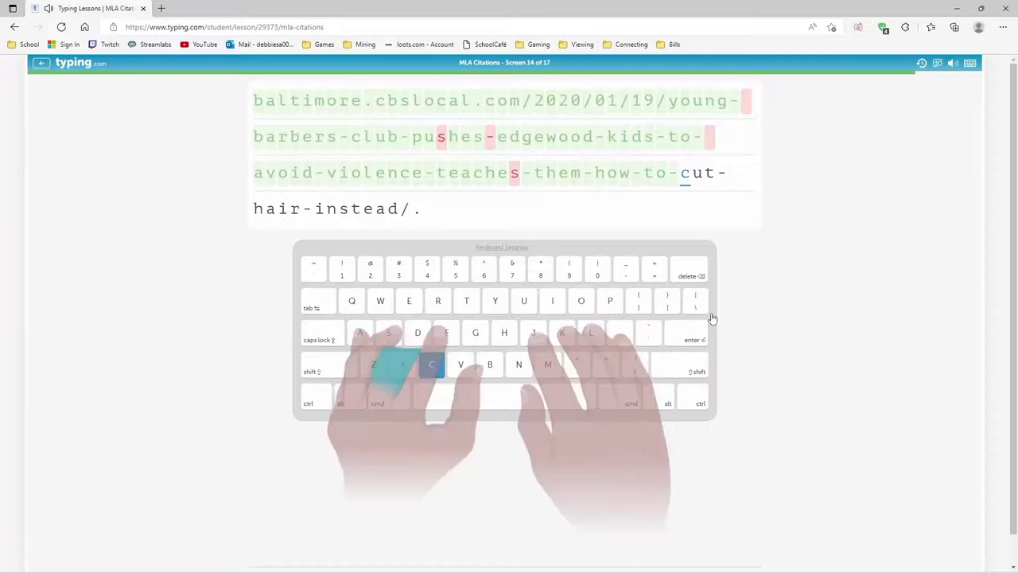
pyautogui.write('cut-')
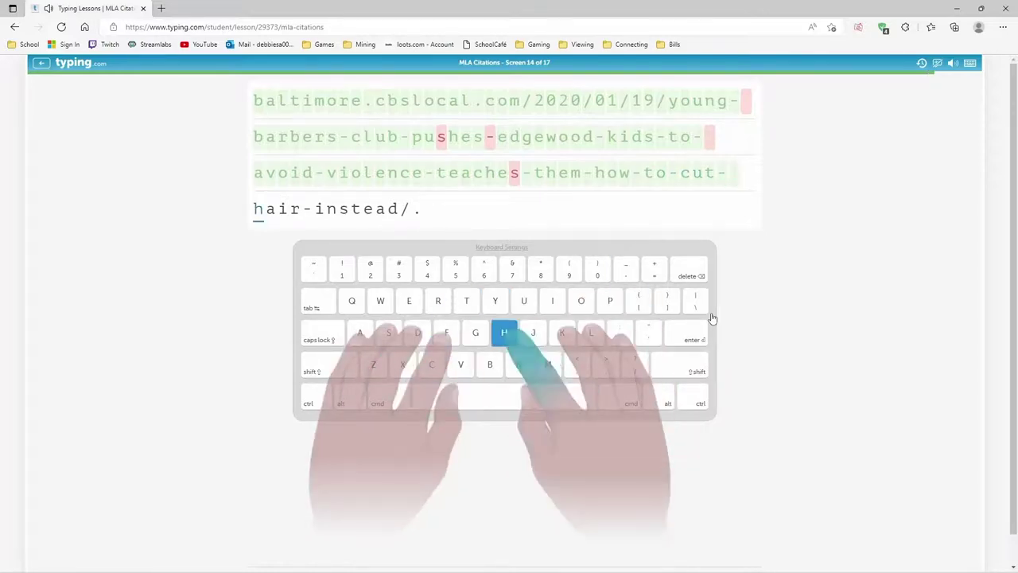
pyautogui.write(' hair')
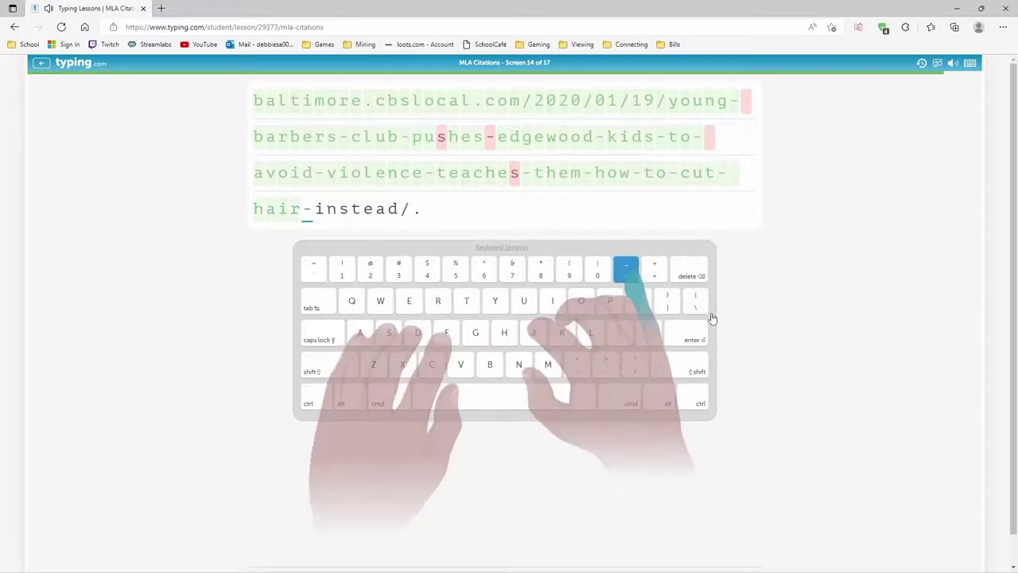
pyautogui.write('-inste')
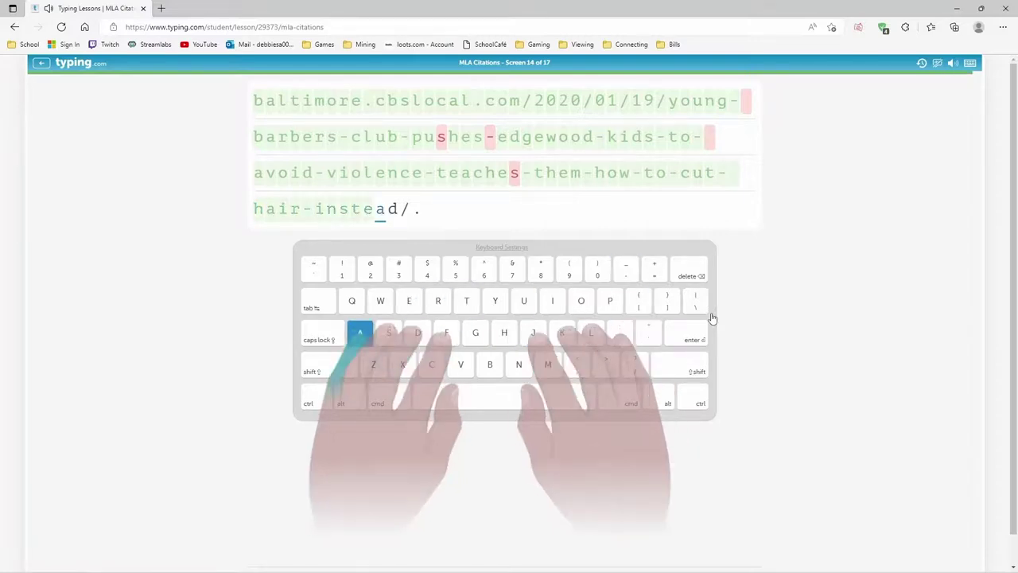
pyautogui.write('ad/.')
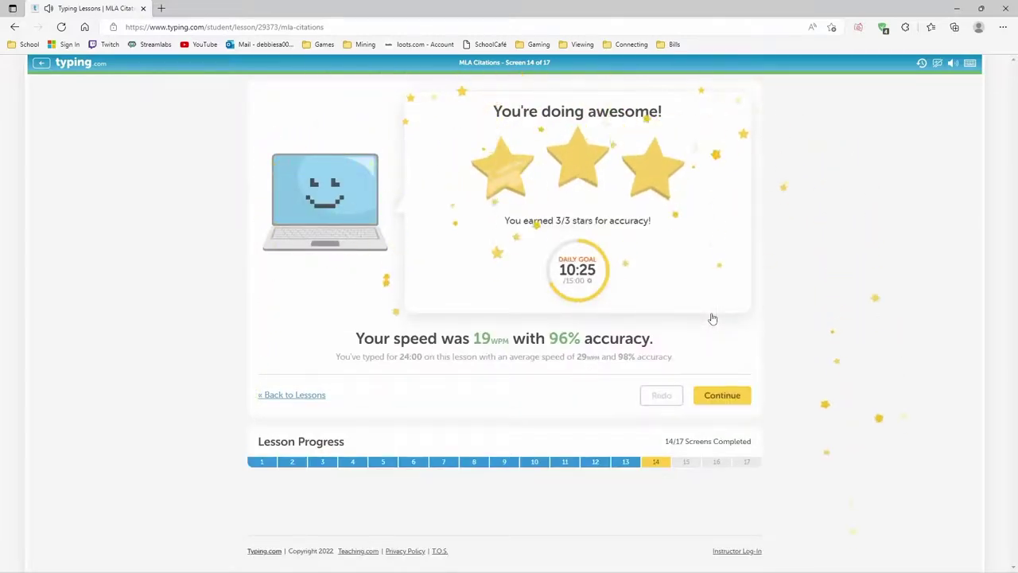
# Continue past the screen 14 results (19 WPM, 96%) and dismiss the social media citation tip
pyautogui.press('Return')
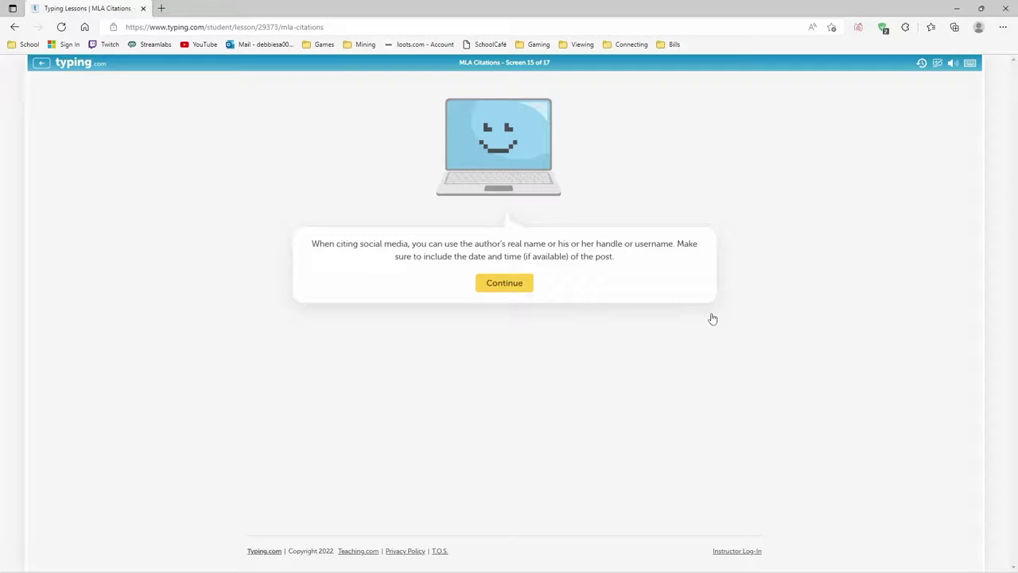
pyautogui.press('Return')
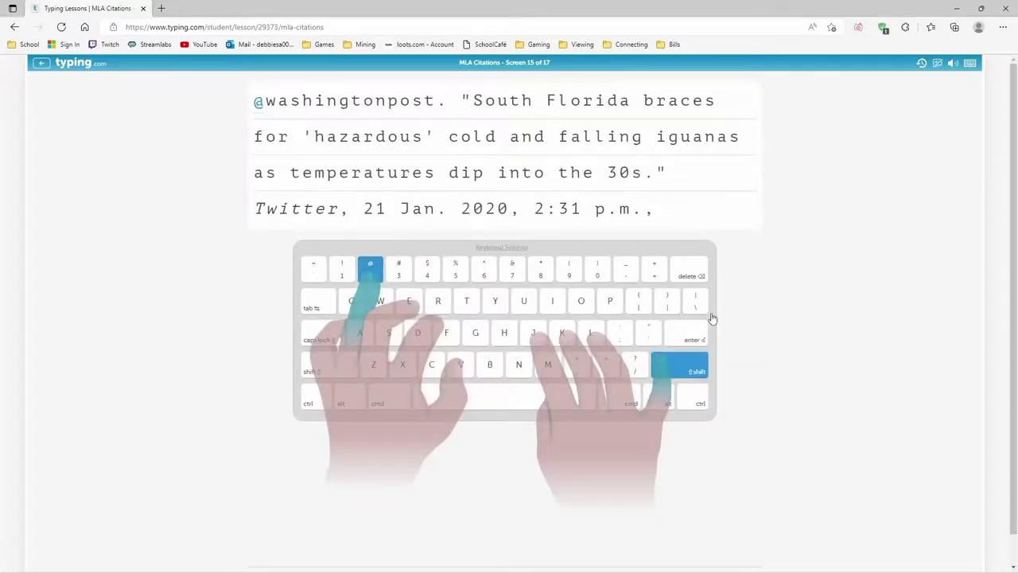
pyautogui.write('@wa')
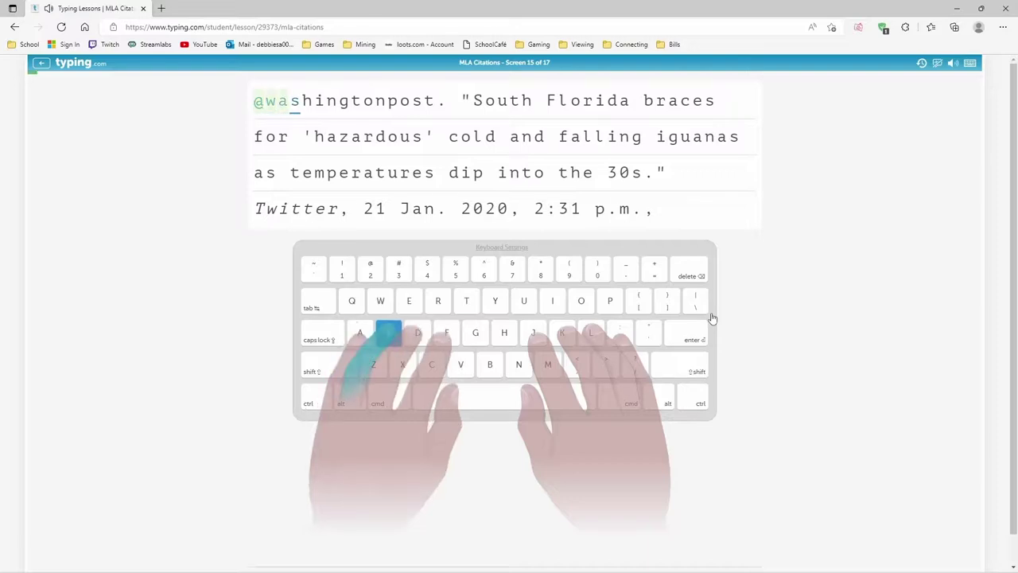
pyautogui.write('shingtonpost. "')
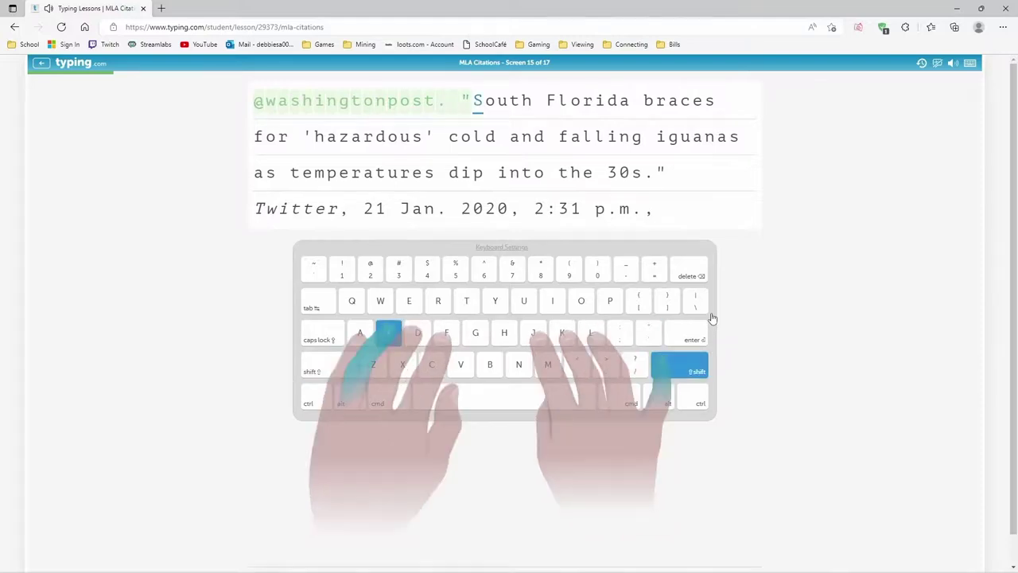
pyautogui.write('South G')
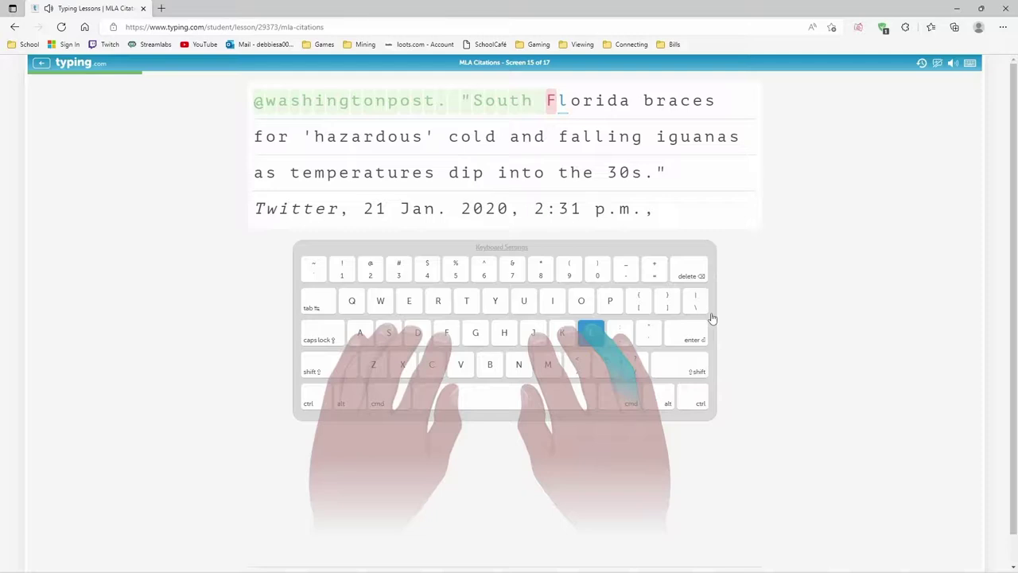
pyautogui.write('lorida')
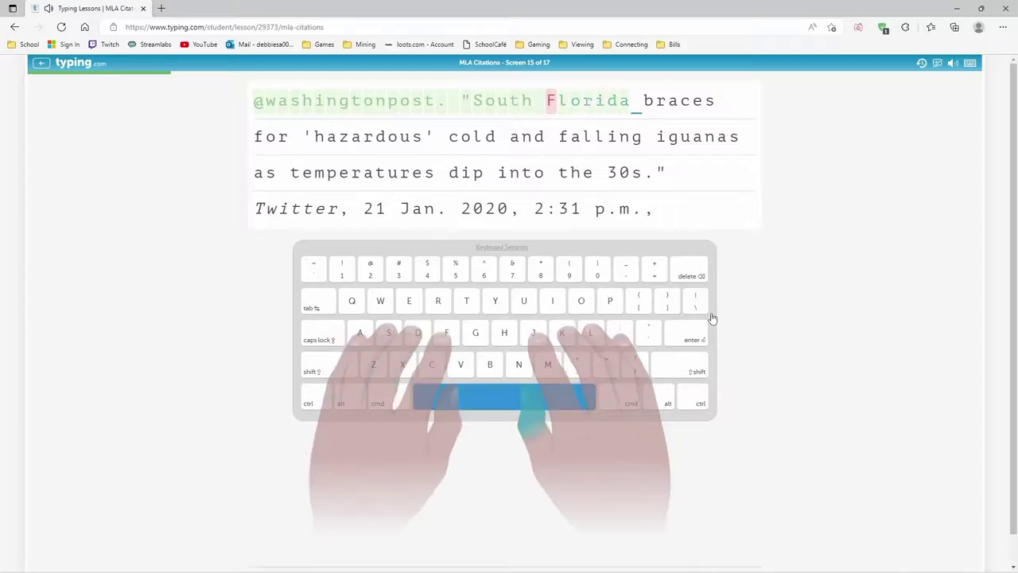
pyautogui.write(' braces')
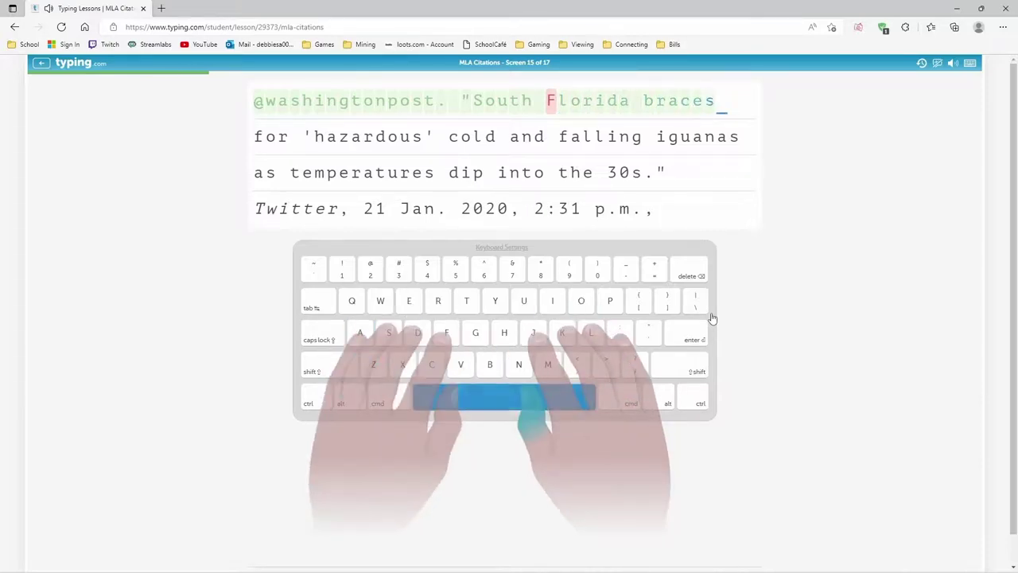
pyautogui.write(' for ')
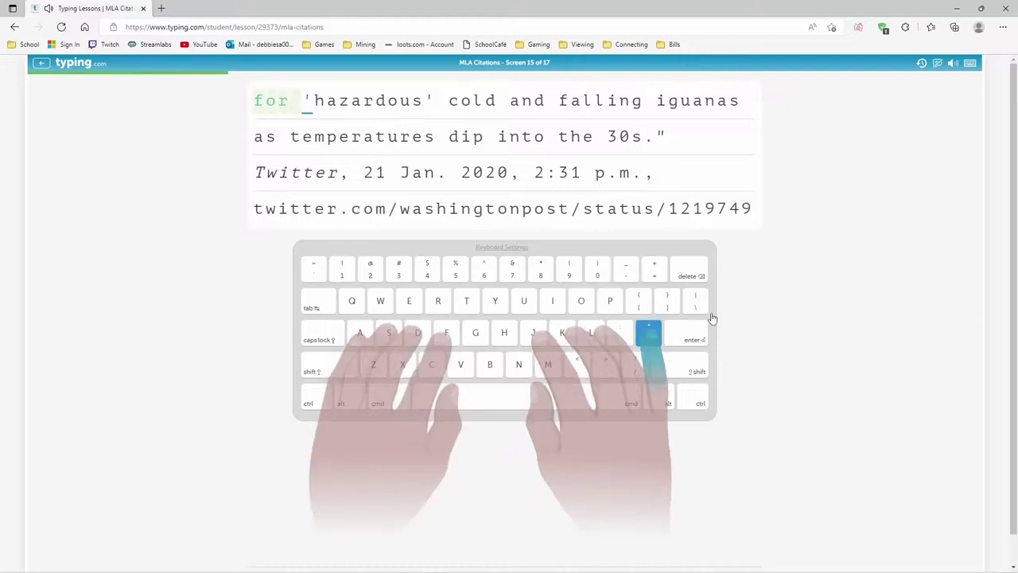
pyautogui.write("'hazard")
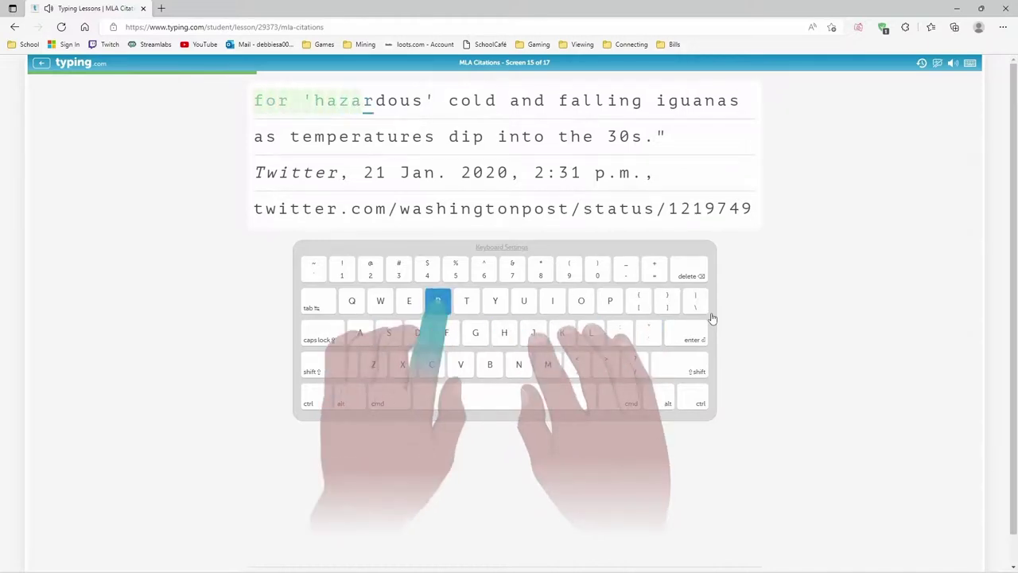
pyautogui.write("ous' ")
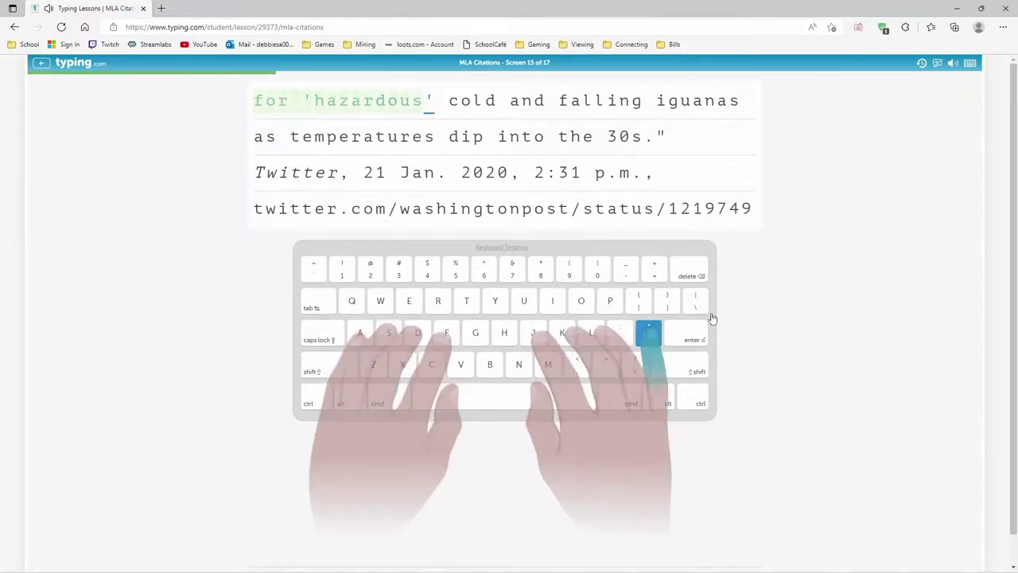
pyautogui.write('cold and')
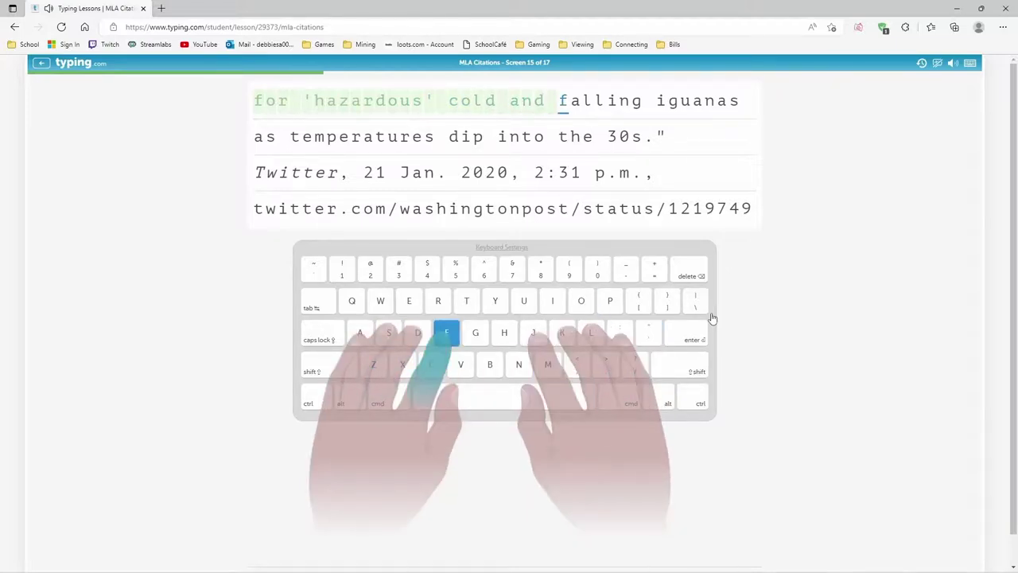
pyautogui.write(' falling ')
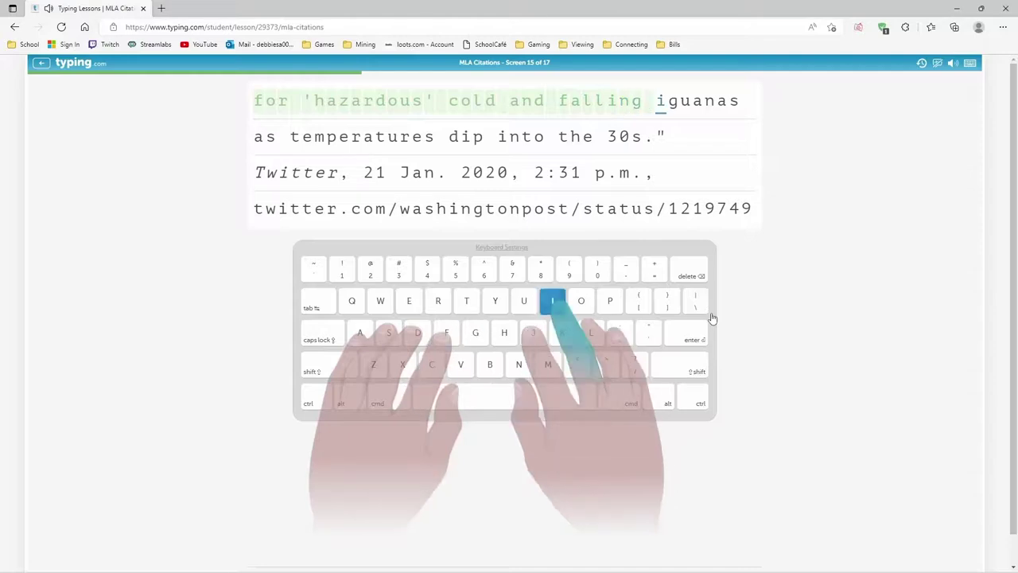
pyautogui.write('u')
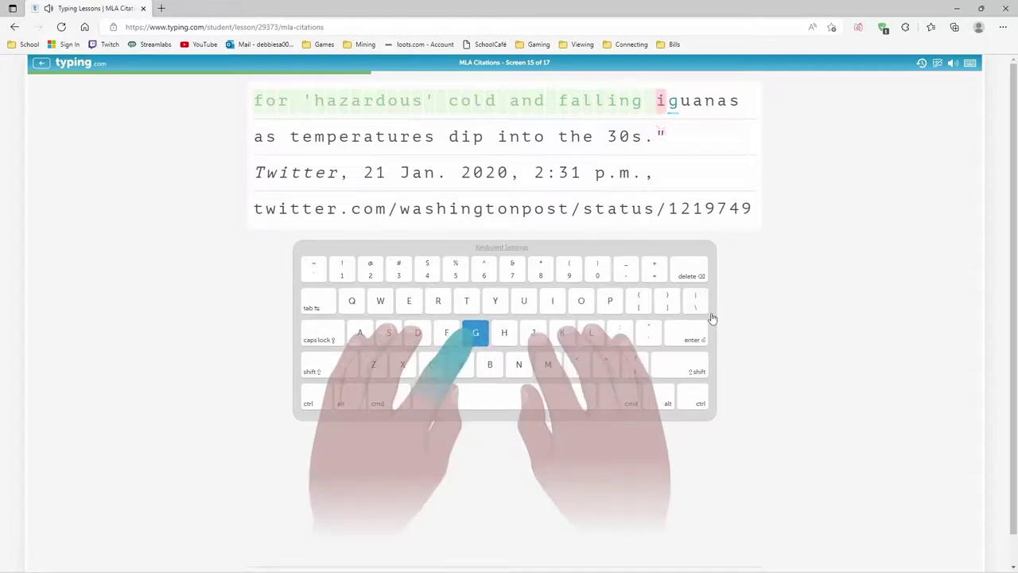
pyautogui.write('guanas')
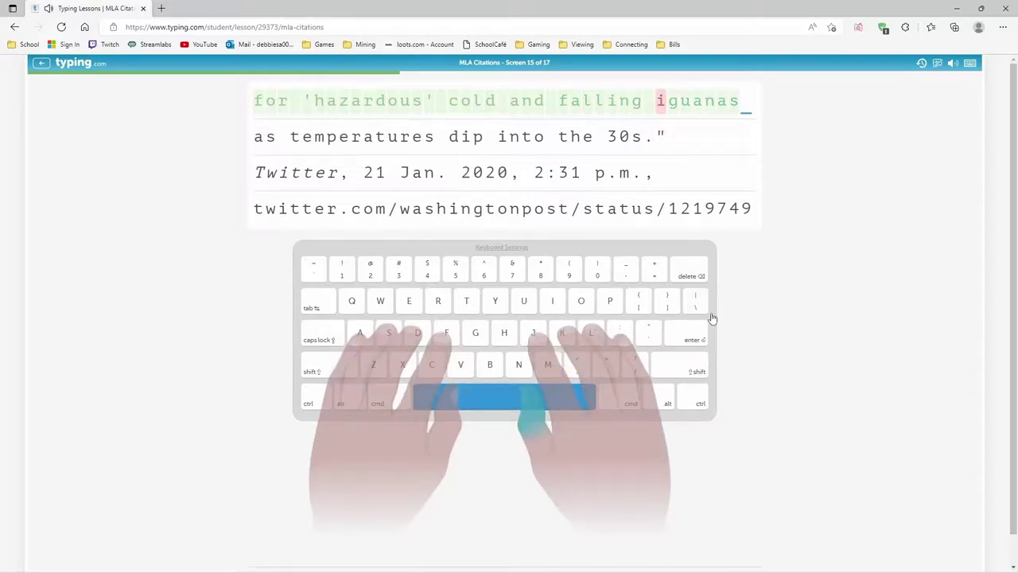
pyautogui.write(' as temperature')
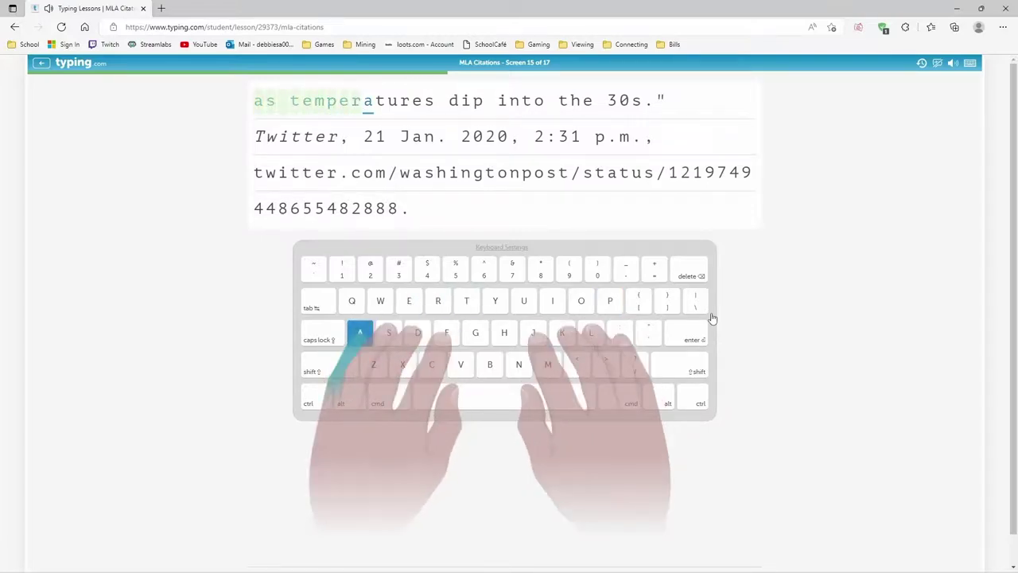
pyautogui.write('s dip in')
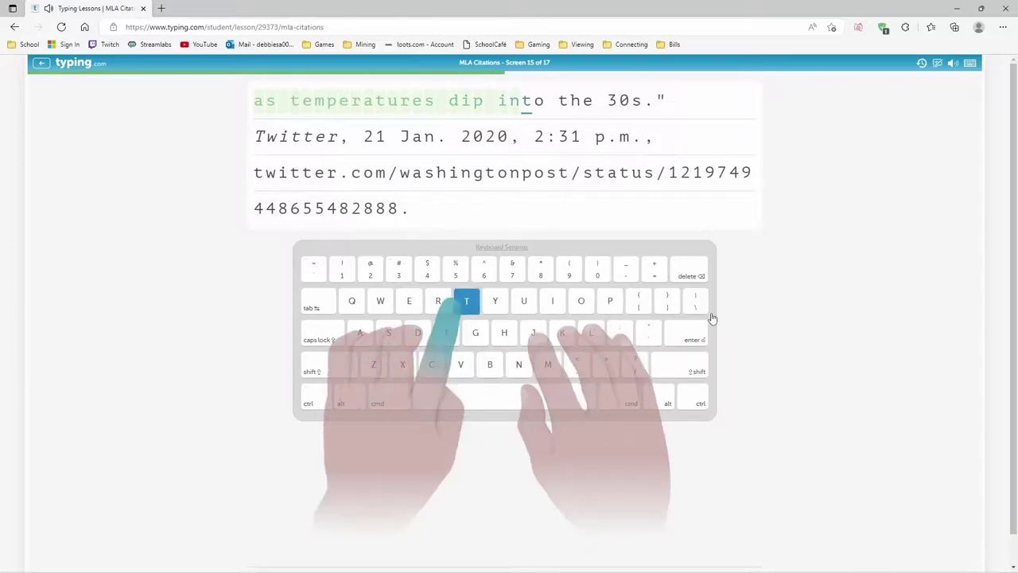
pyautogui.write('to the 3')
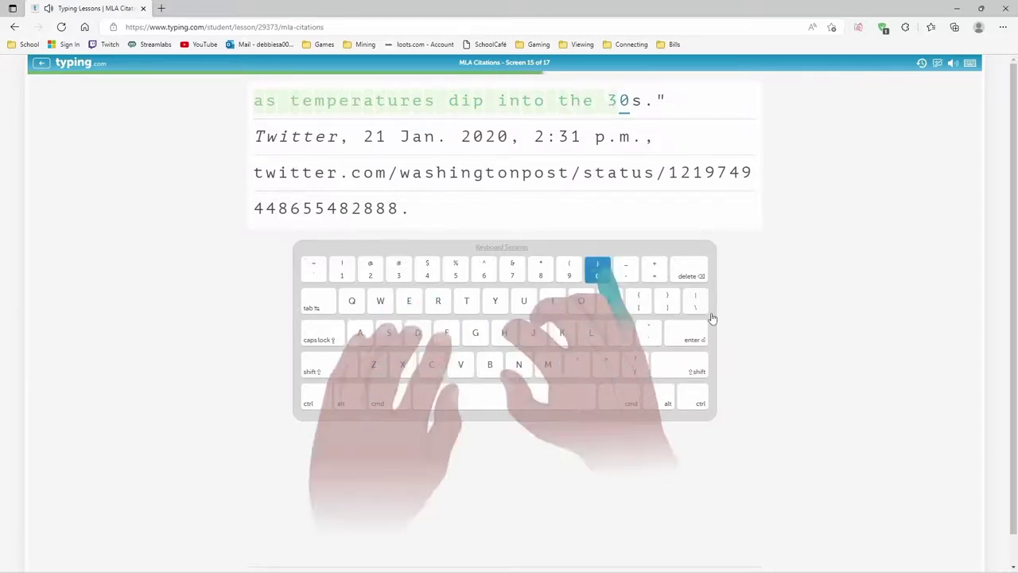
pyautogui.write('0s')
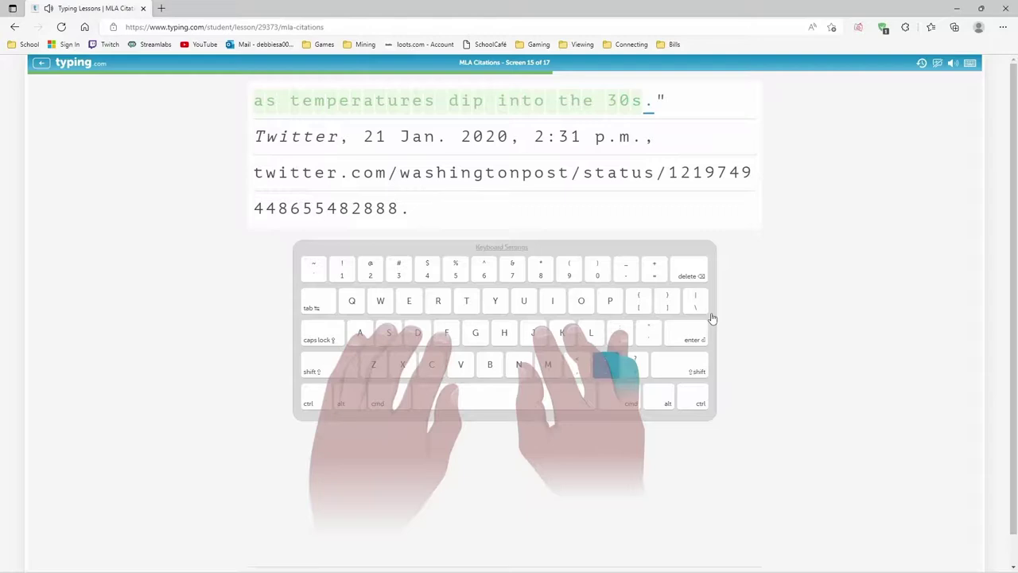
pyautogui.write('.')
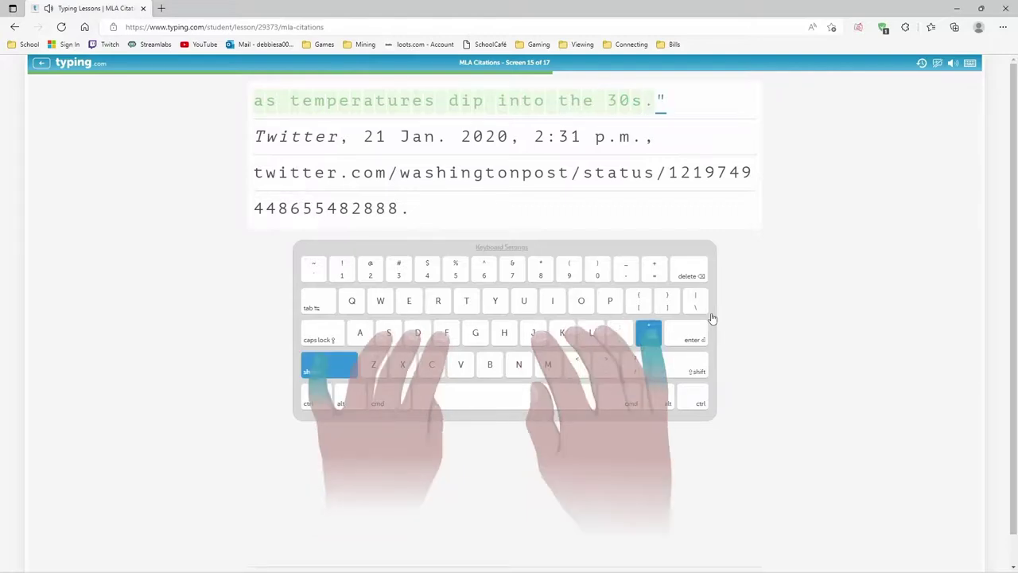
pyautogui.write('" T')
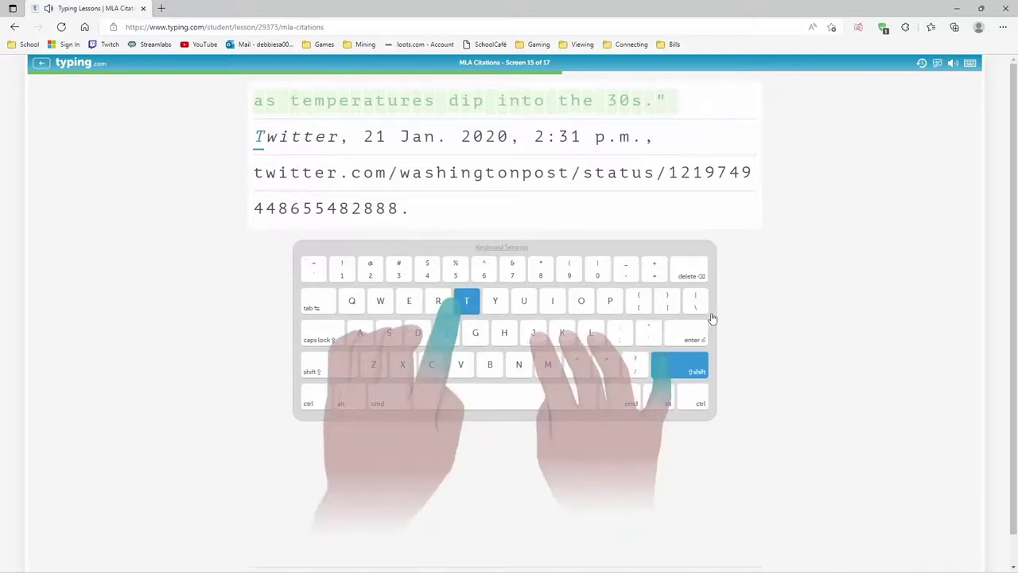
pyautogui.write('witter, ')
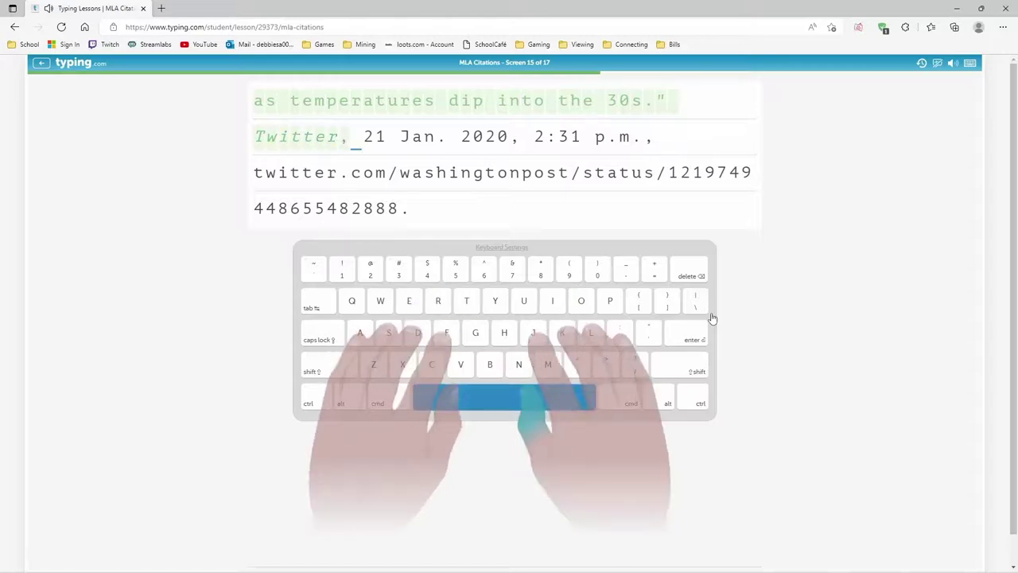
pyautogui.write('21')
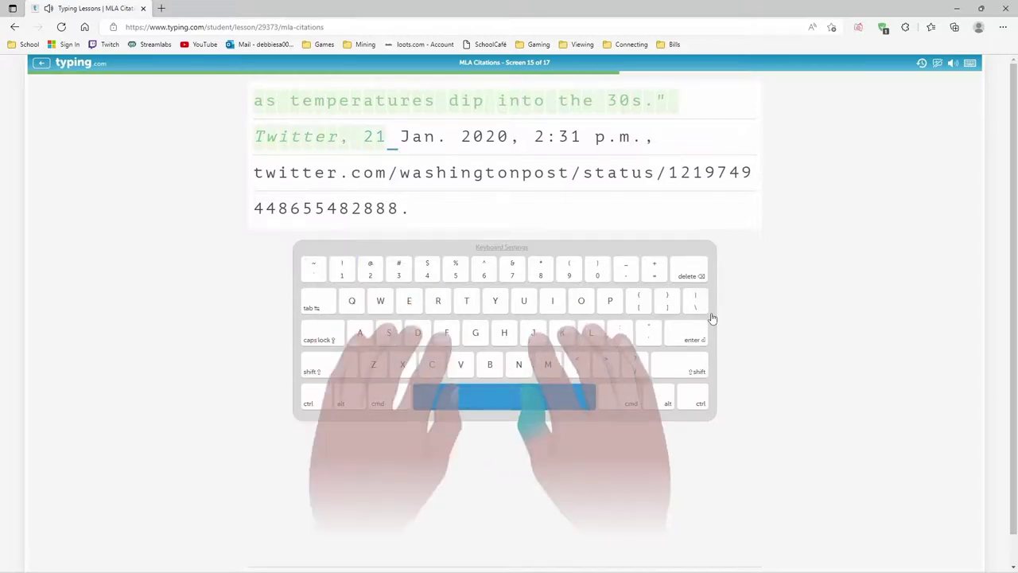
pyautogui.write(' Jan. ')
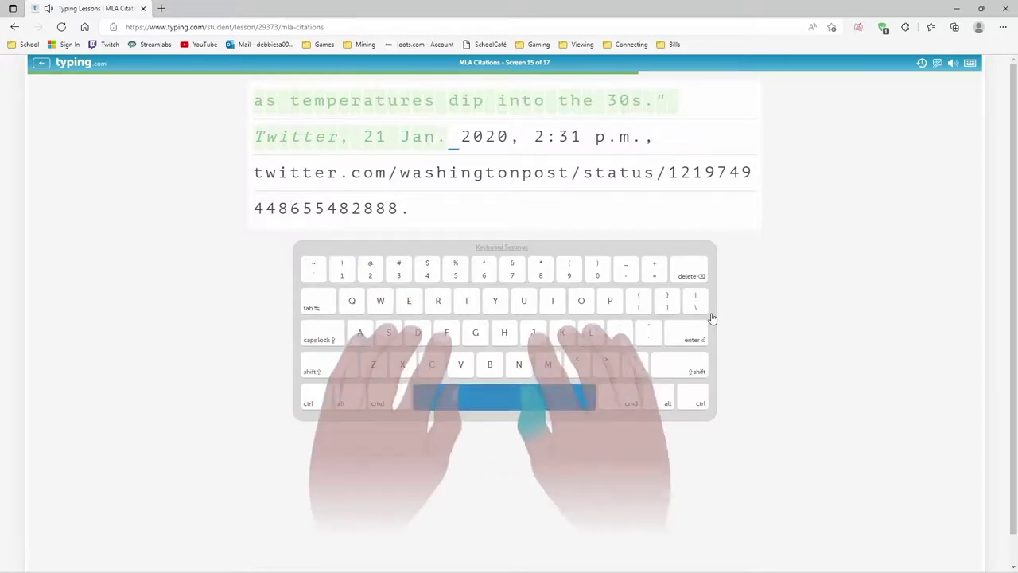
pyautogui.write('3')
pyautogui.write('0')
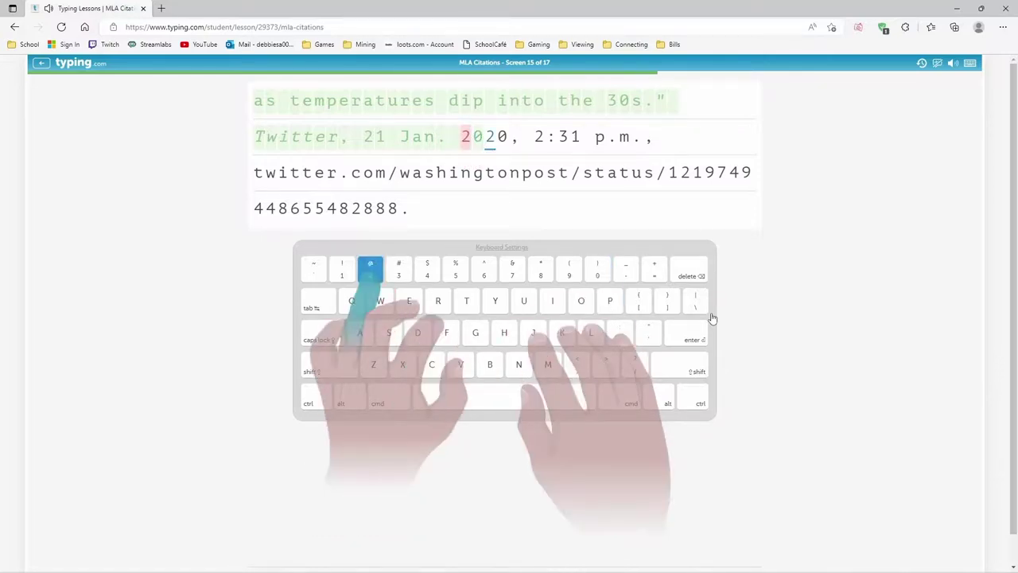
pyautogui.write('2')
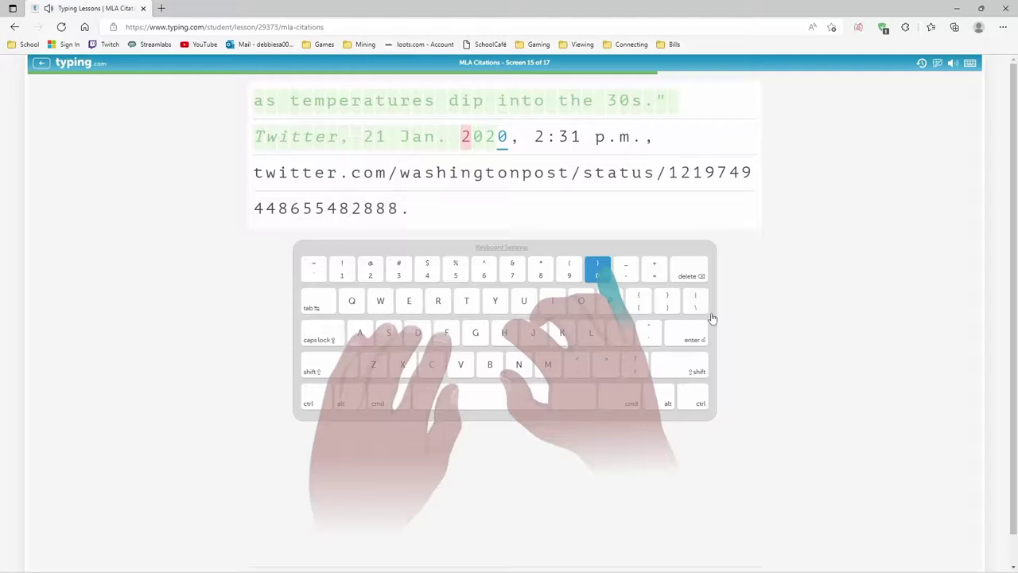
pyautogui.write('0')
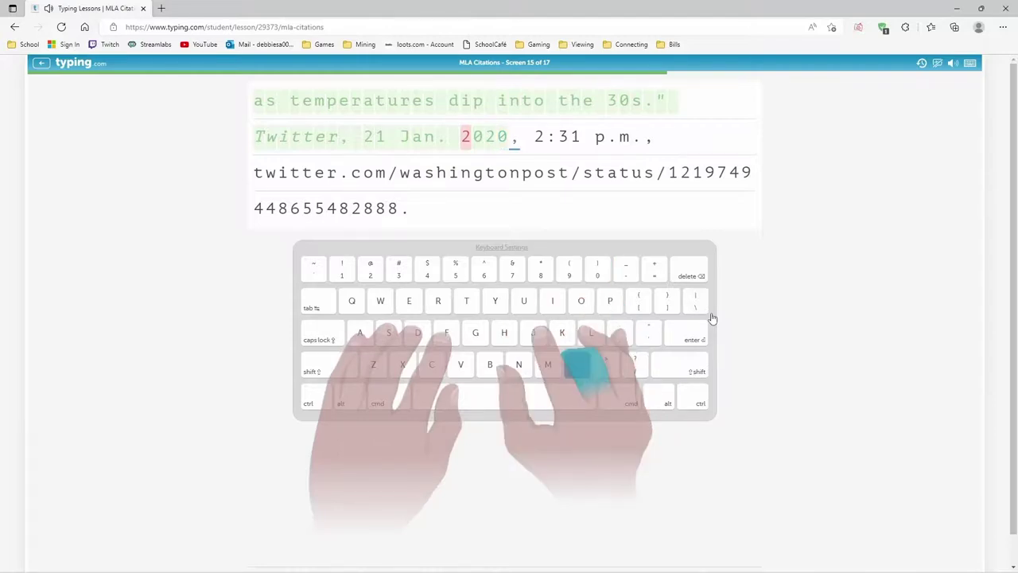
pyautogui.write(', 2')
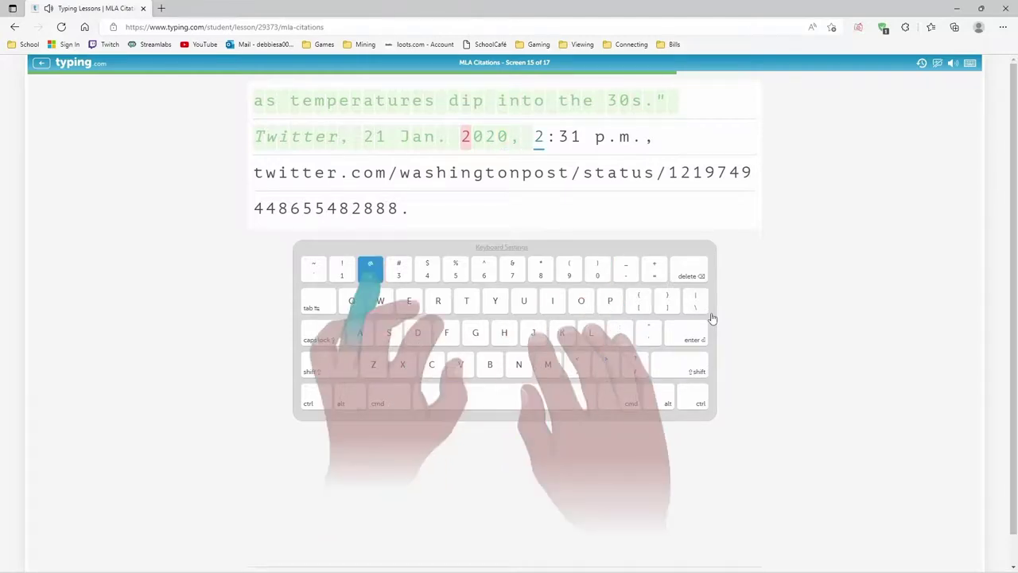
pyautogui.write(':')
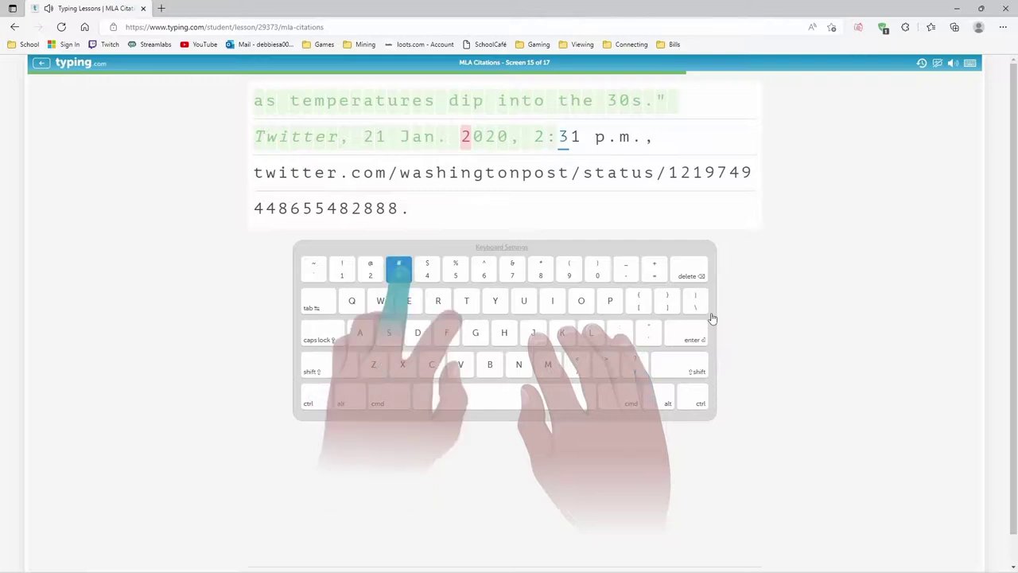
pyautogui.write('31 ')
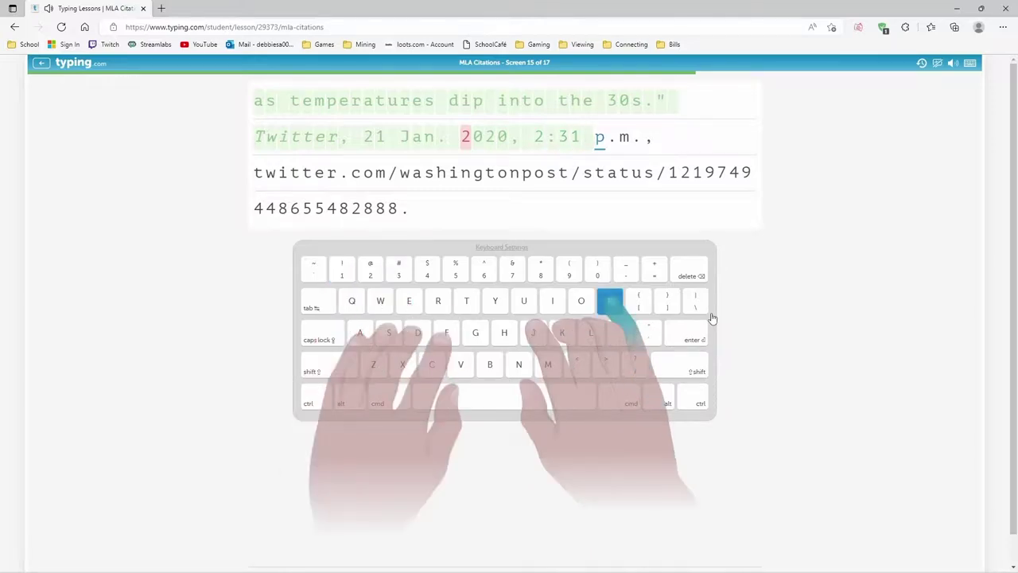
pyautogui.write('p.,')
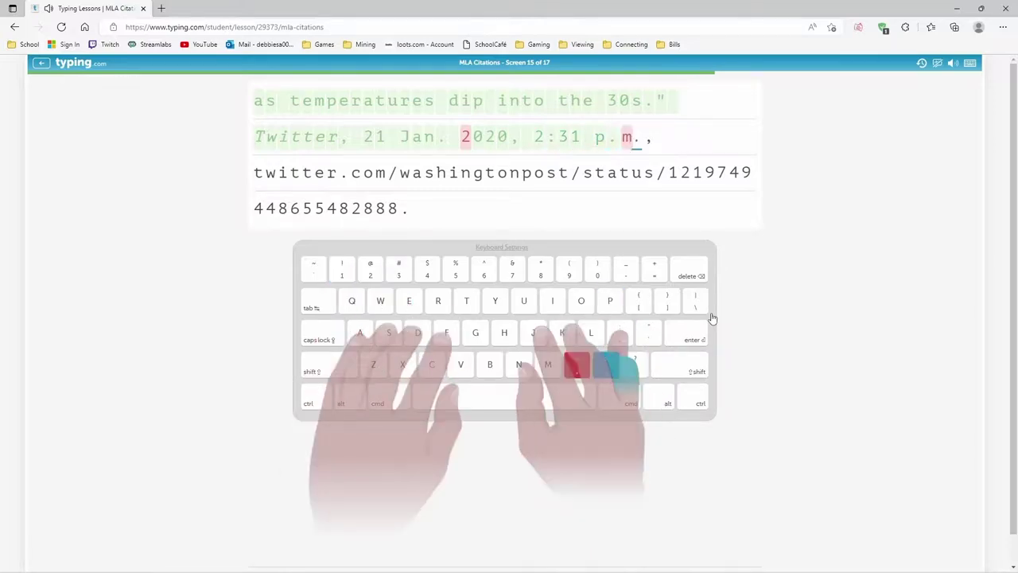
pyautogui.write('., ')
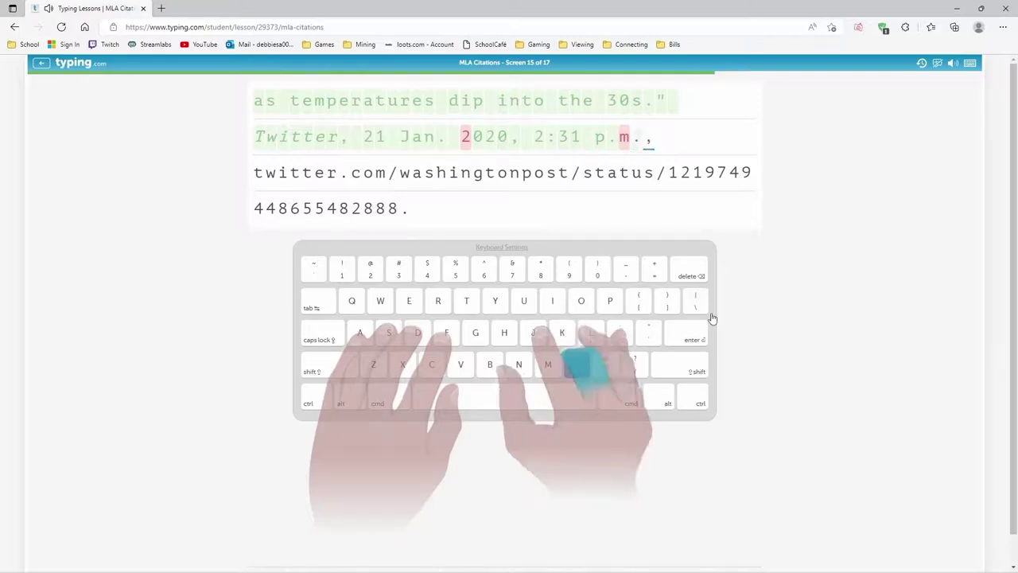
pyautogui.write('twitter.')
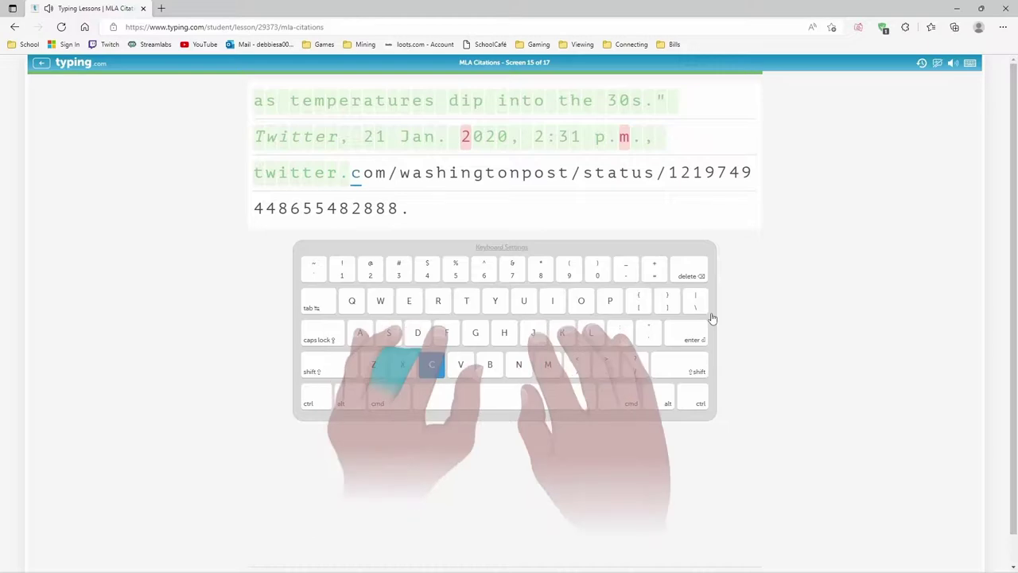
pyautogui.write('com//')
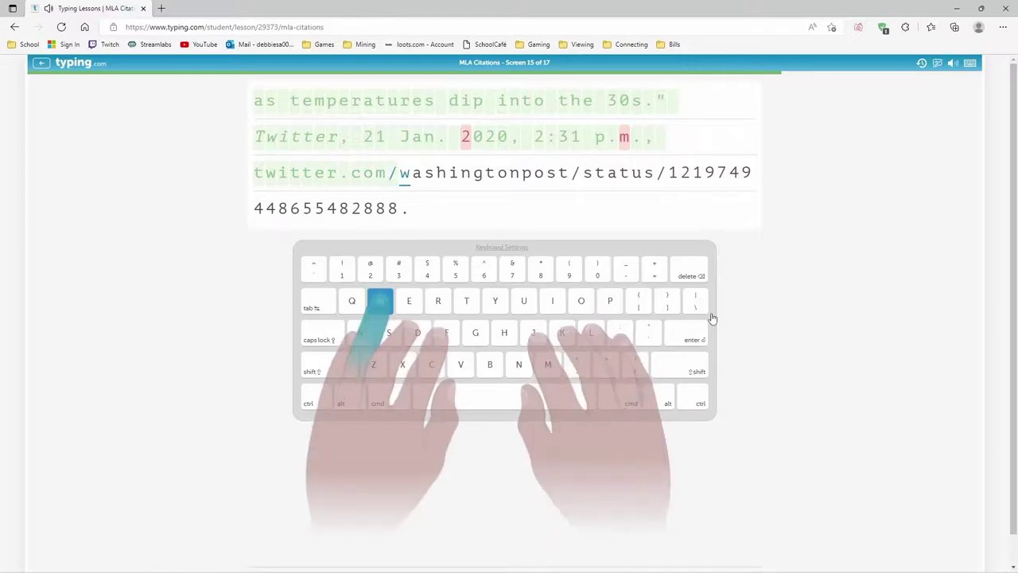
pyautogui.write('washin')
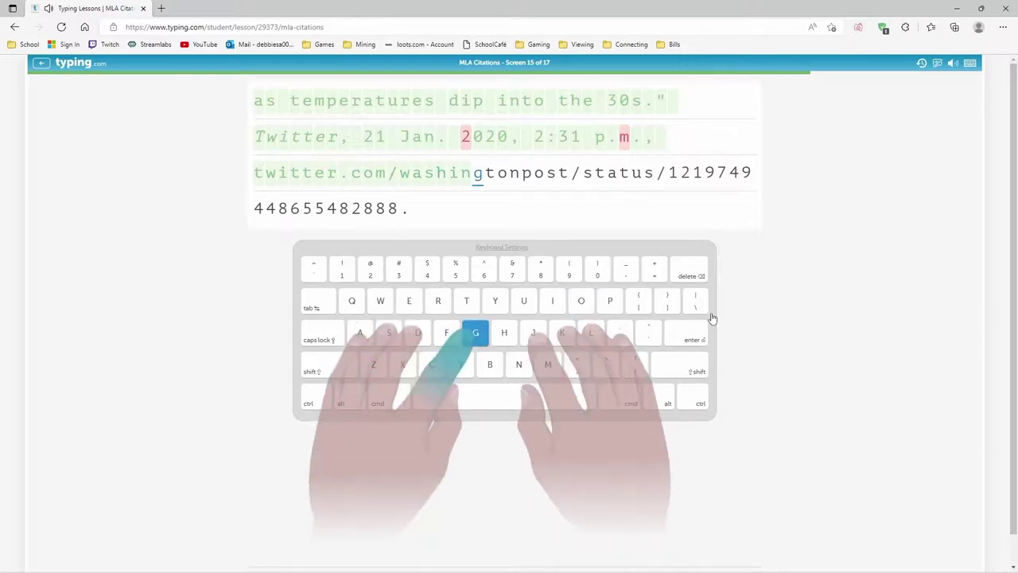
pyautogui.write('gton')
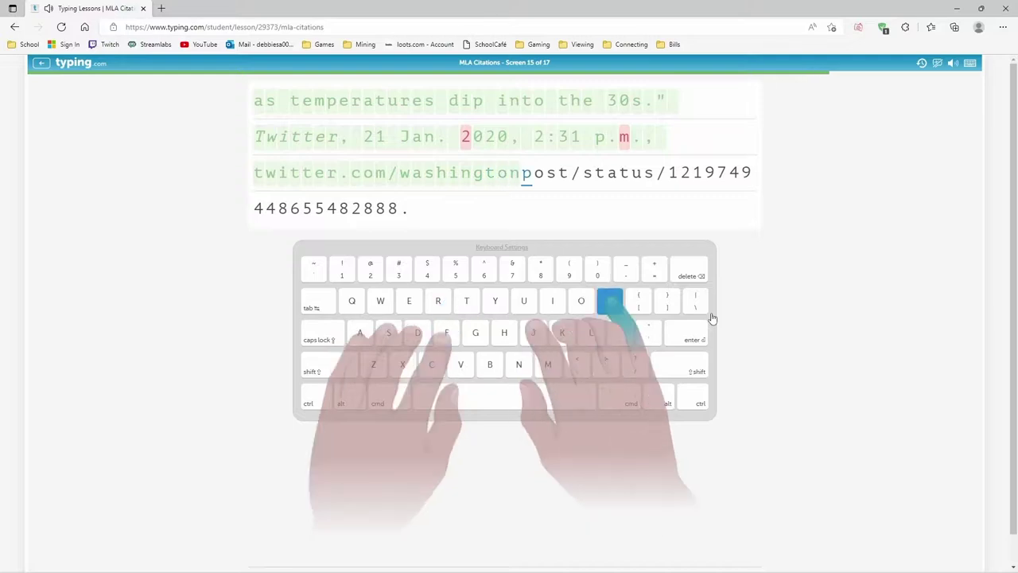
pyautogui.write('post/')
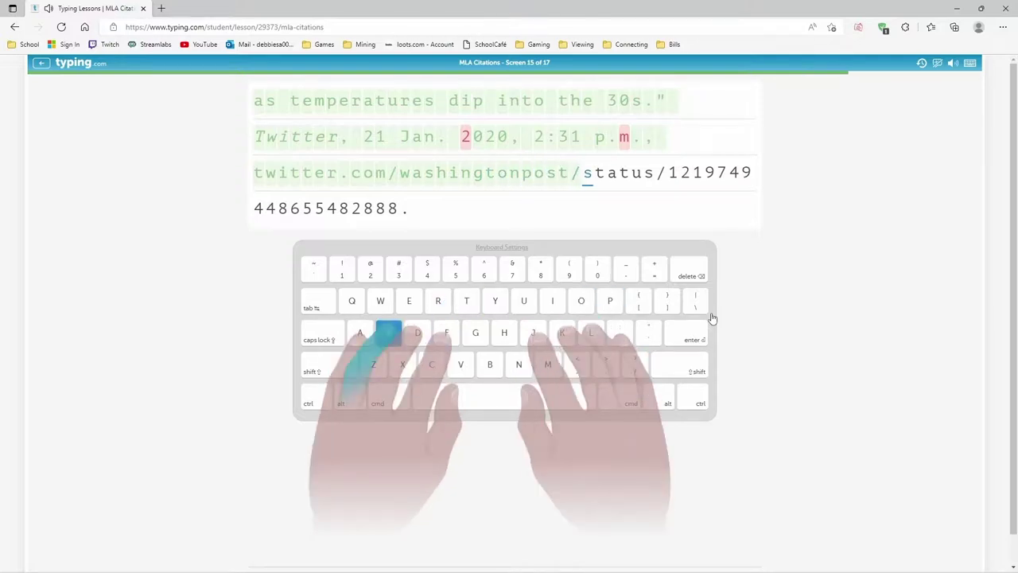
pyautogui.write('status/1')
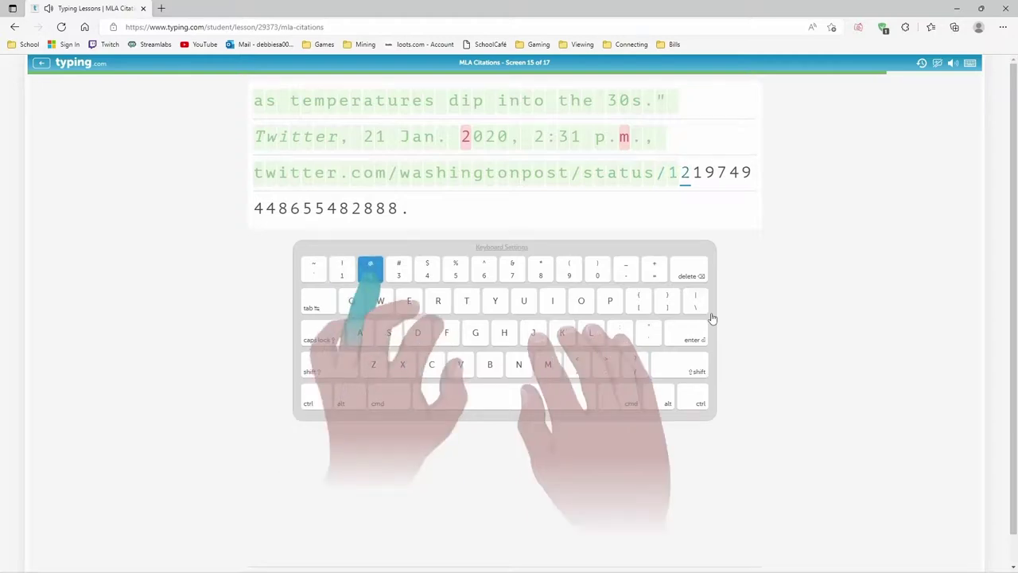
pyautogui.write('21')
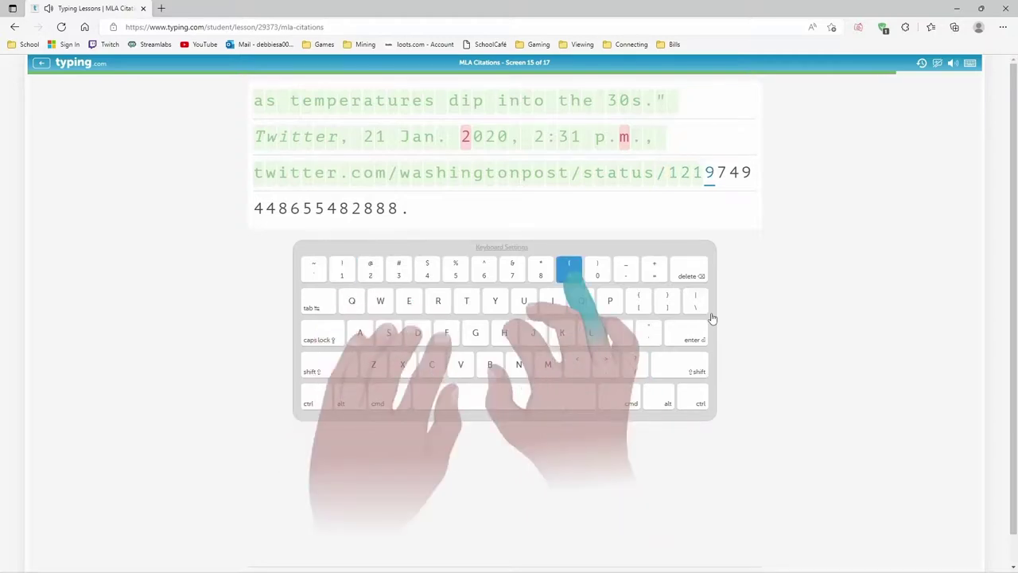
pyautogui.write('97')
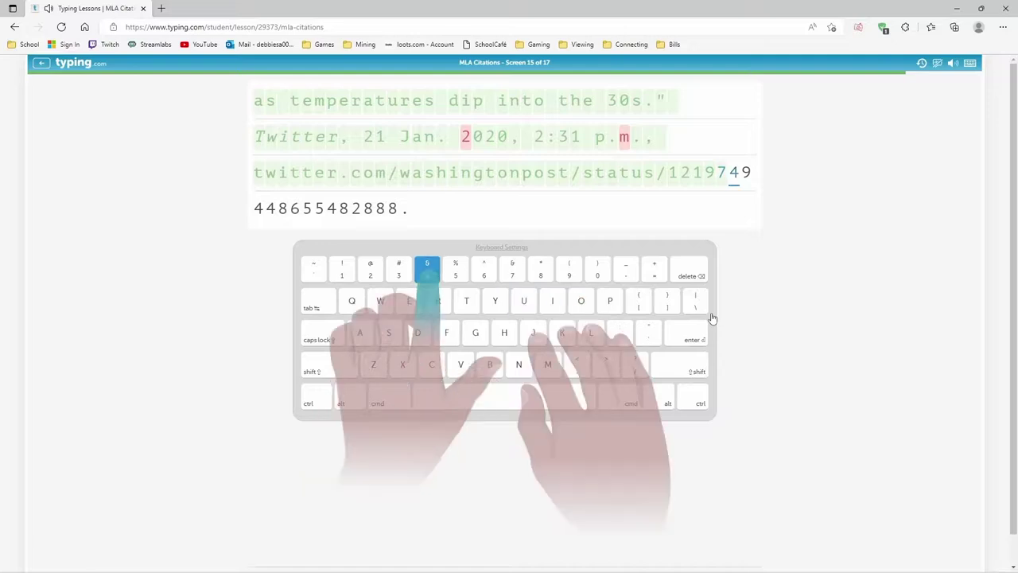
pyautogui.write('4')
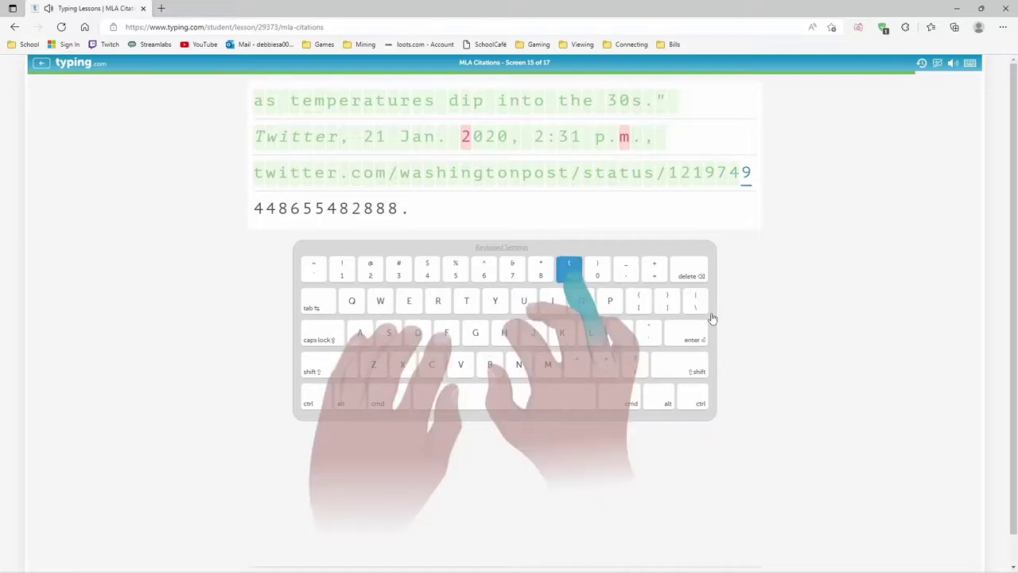
pyautogui.write('9')
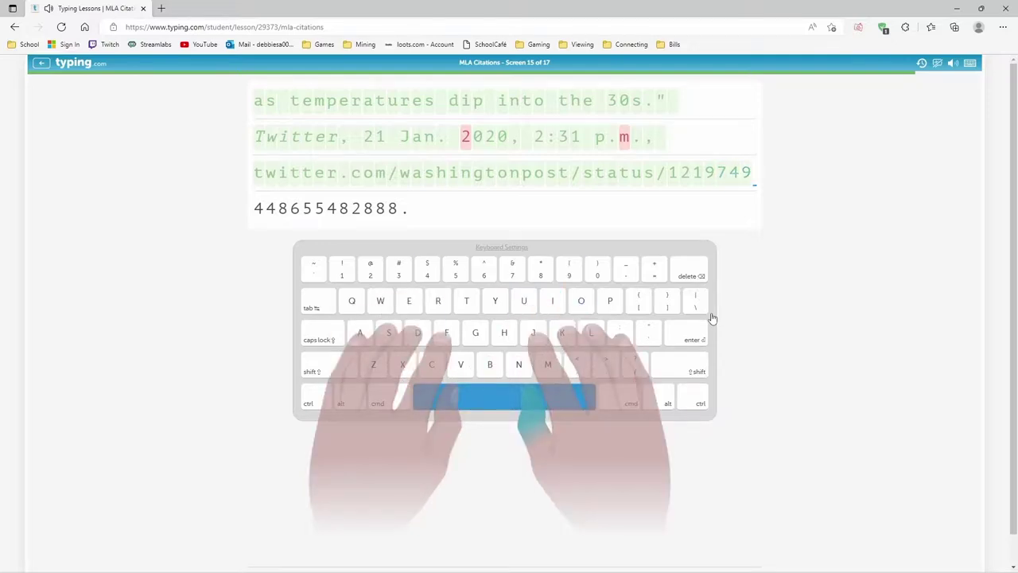
pyautogui.write(' 44')
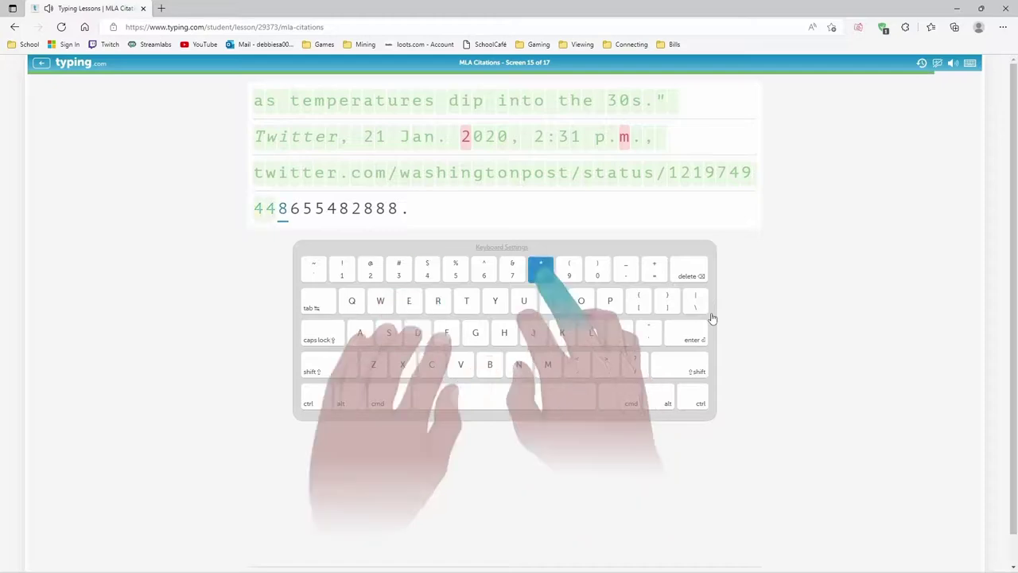
pyautogui.write('8')
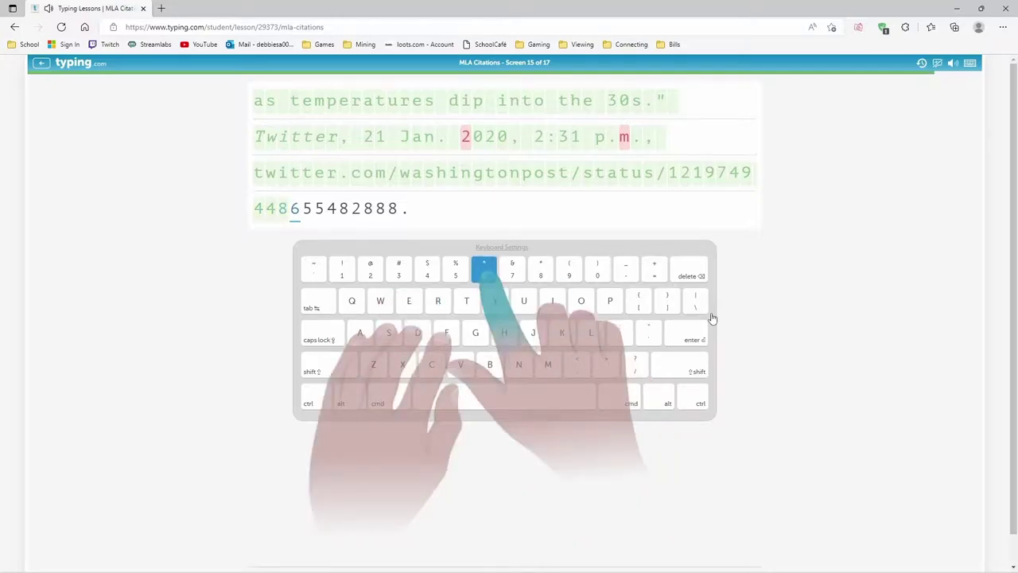
pyautogui.write('6554')
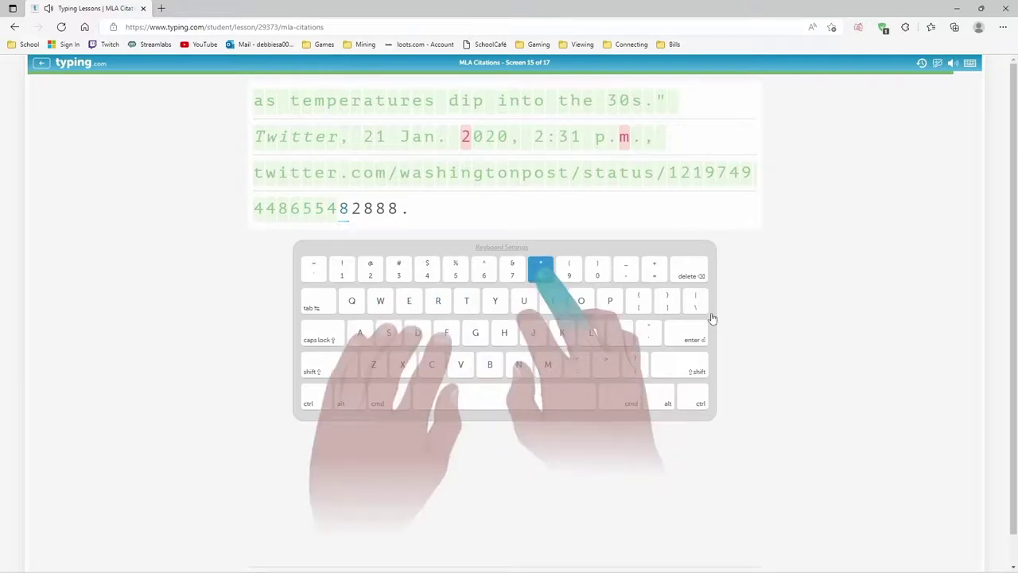
pyautogui.write('8')
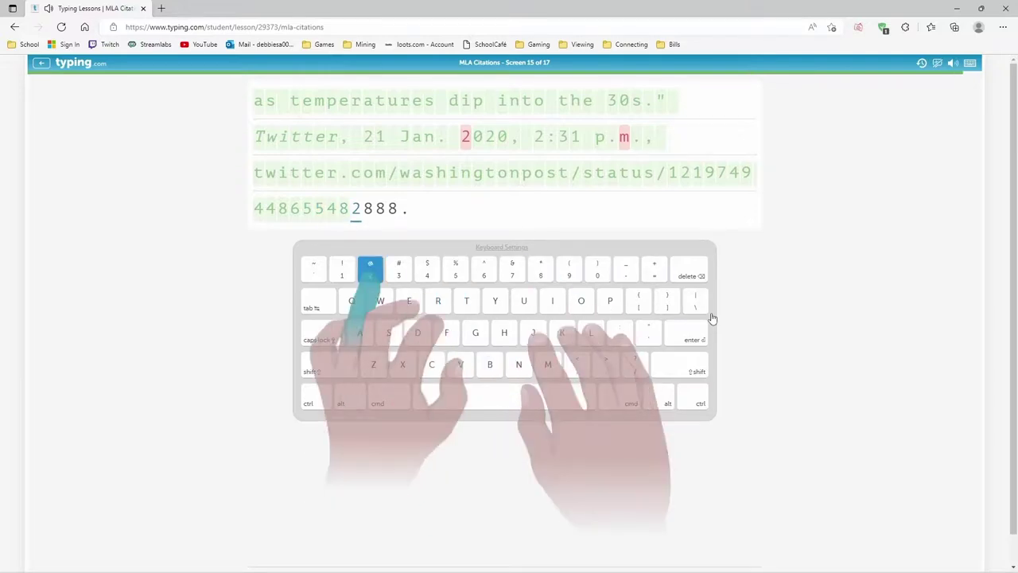
pyautogui.write('2888.')
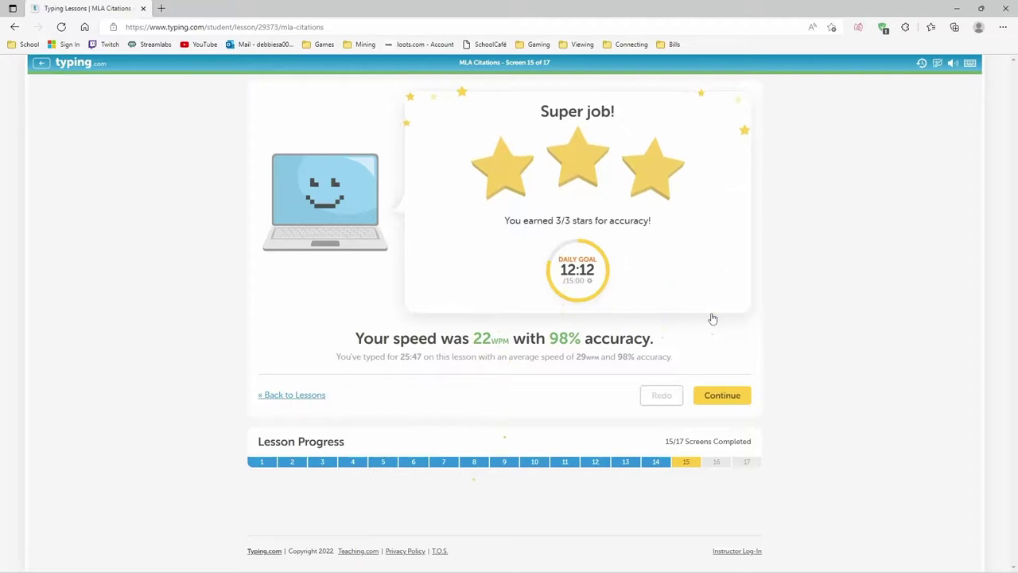
# Continue to screen 16 and type the Instagram citation through its URL ending '53a1K0AoXt/?hl=en.'
pyautogui.press('Return')
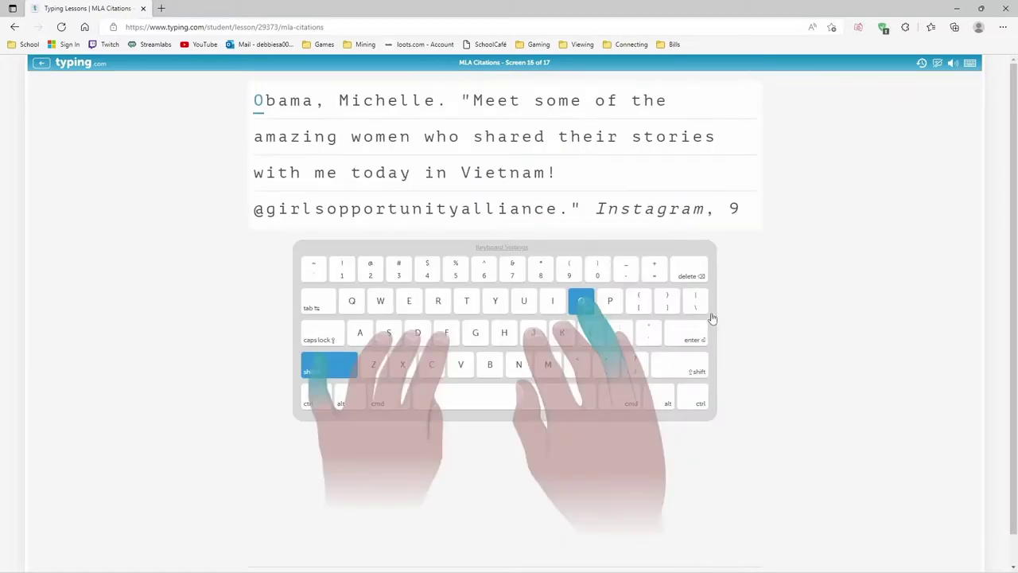
pyautogui.write('Ob')
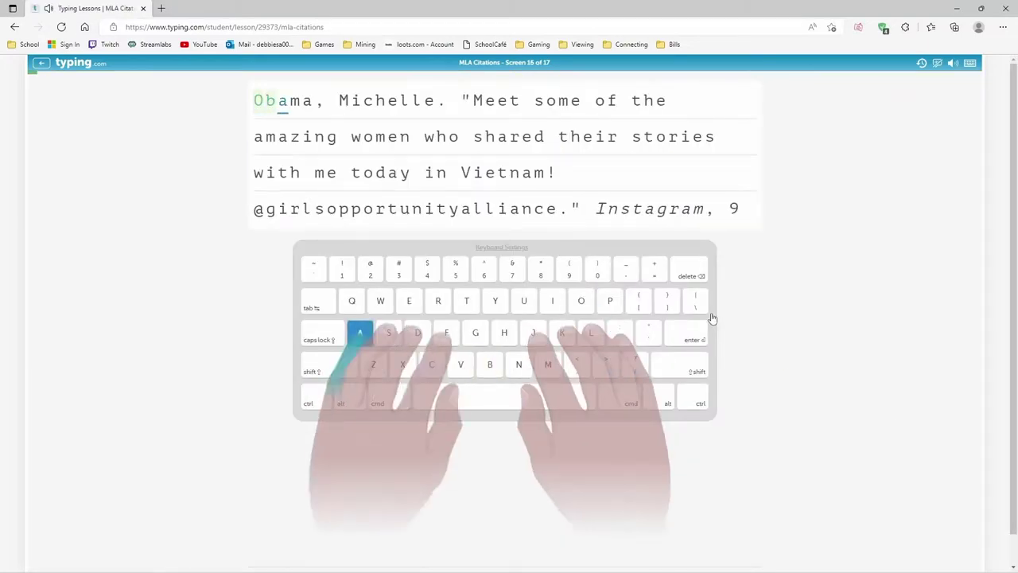
pyautogui.write('ama, ')
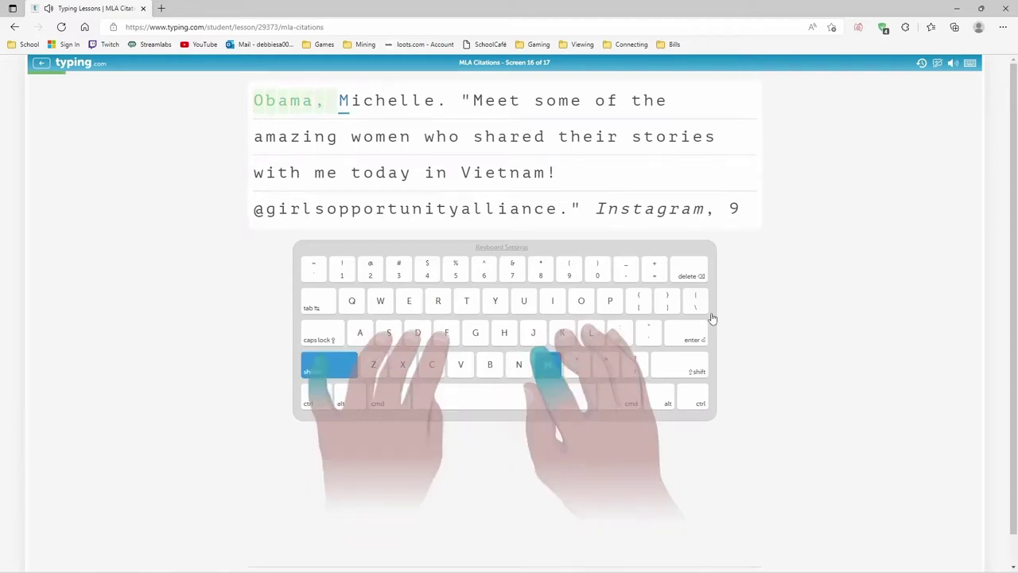
pyautogui.write('Mishelle. ')
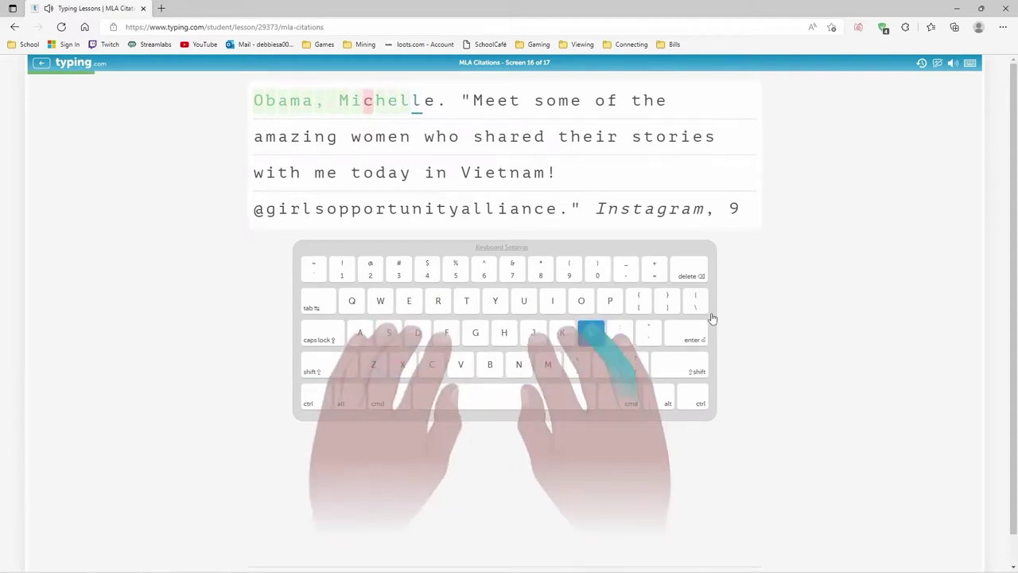
pyautogui.write('"')
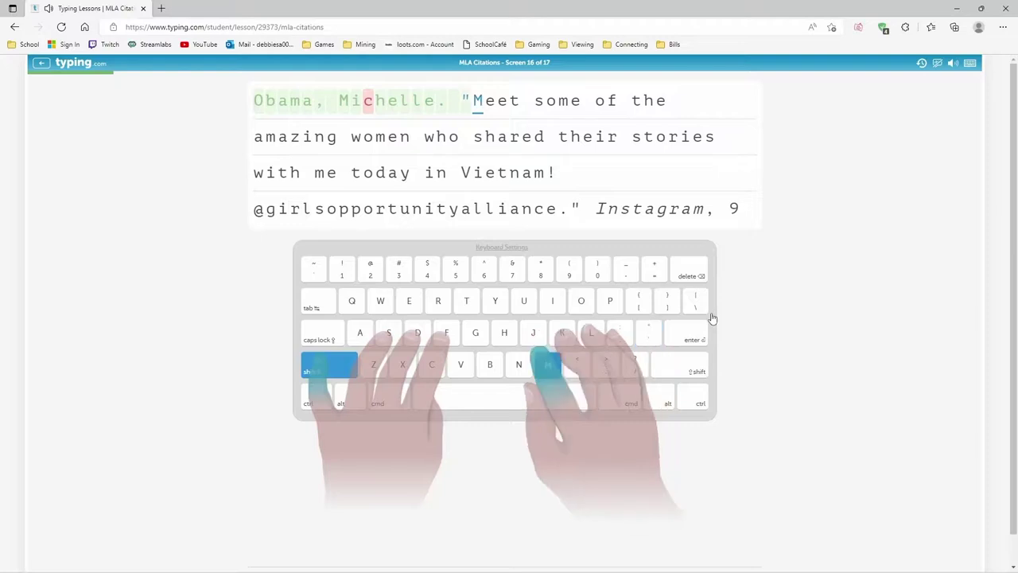
pyautogui.write('Meet')
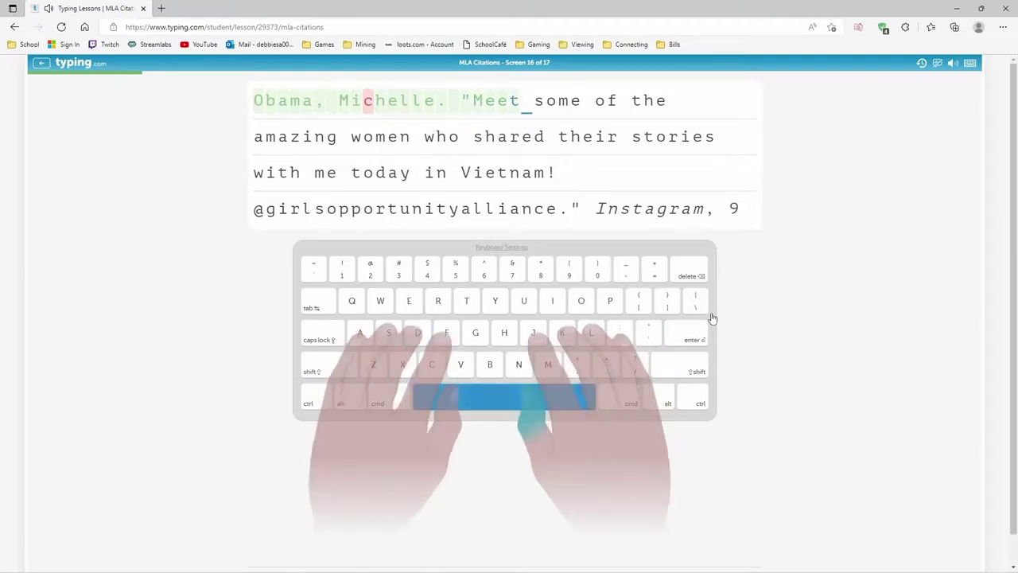
pyautogui.write(' some of th')
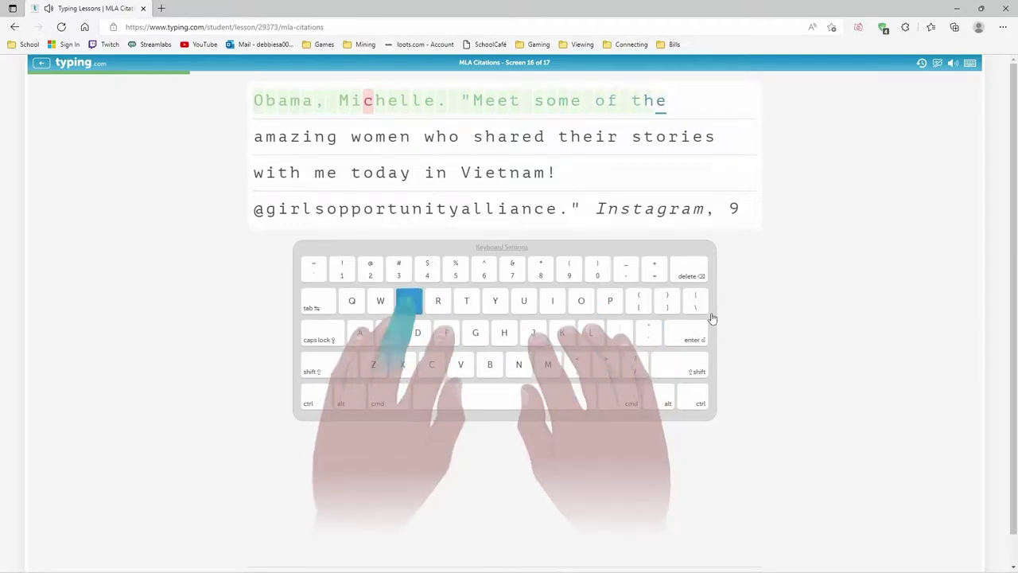
pyautogui.write('e amazing ')
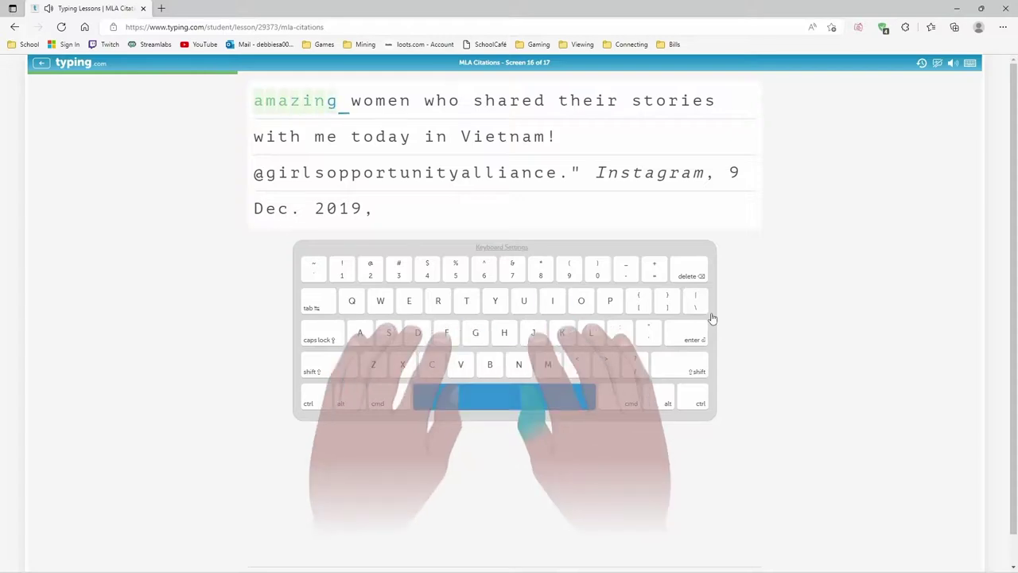
pyautogui.write('women wh')
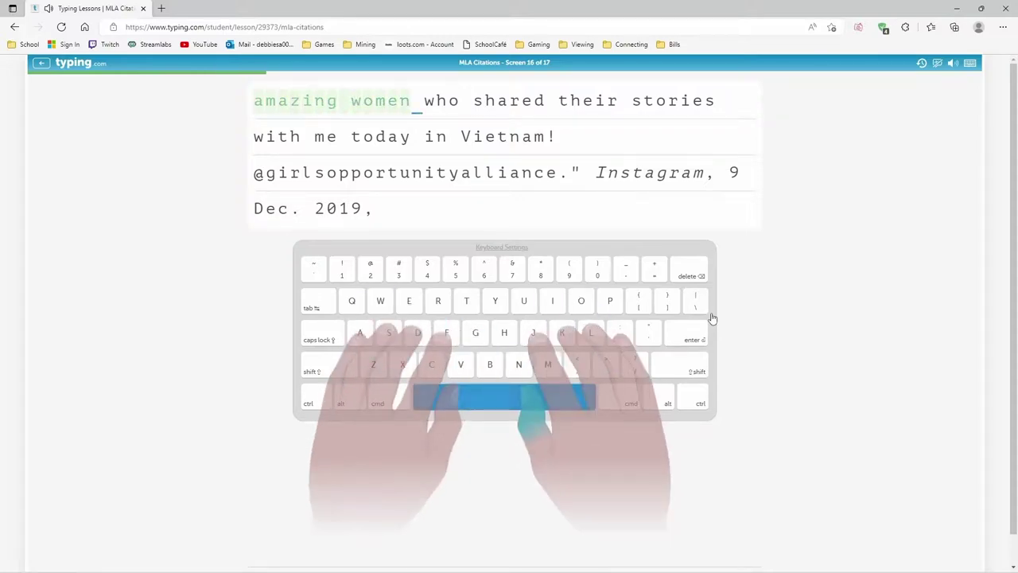
pyautogui.write('o shared ')
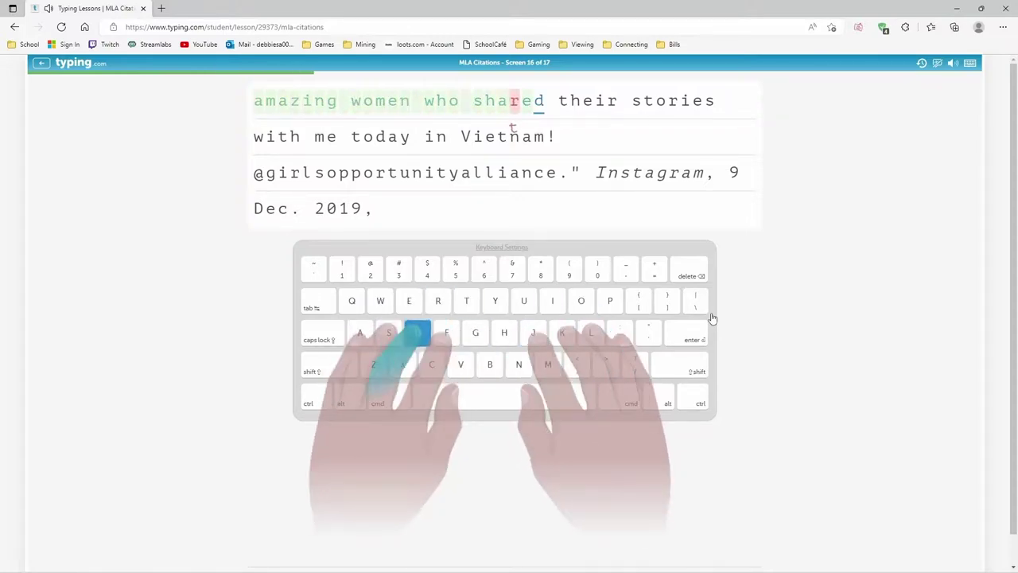
pyautogui.write('their sto')
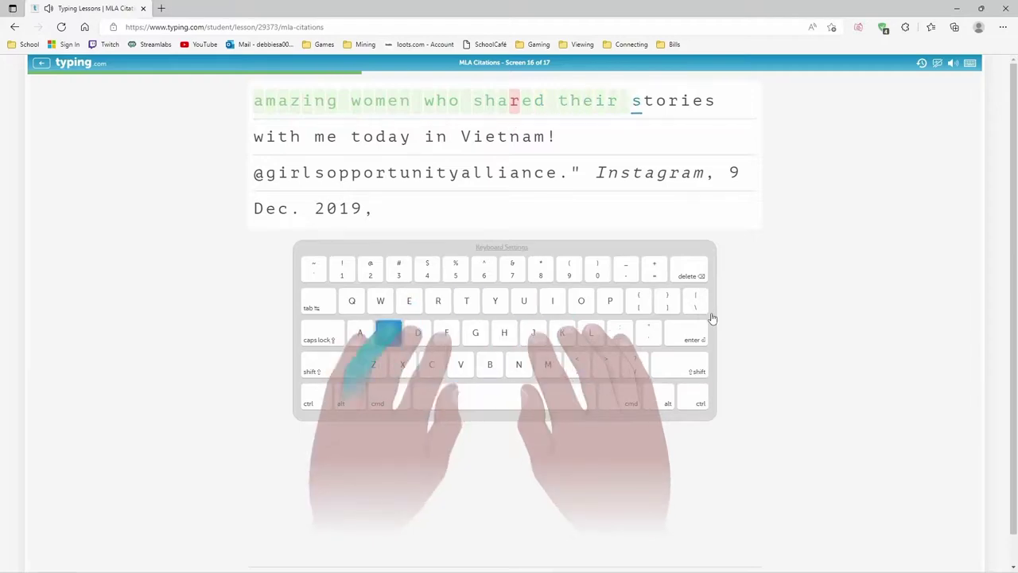
pyautogui.write('ries')
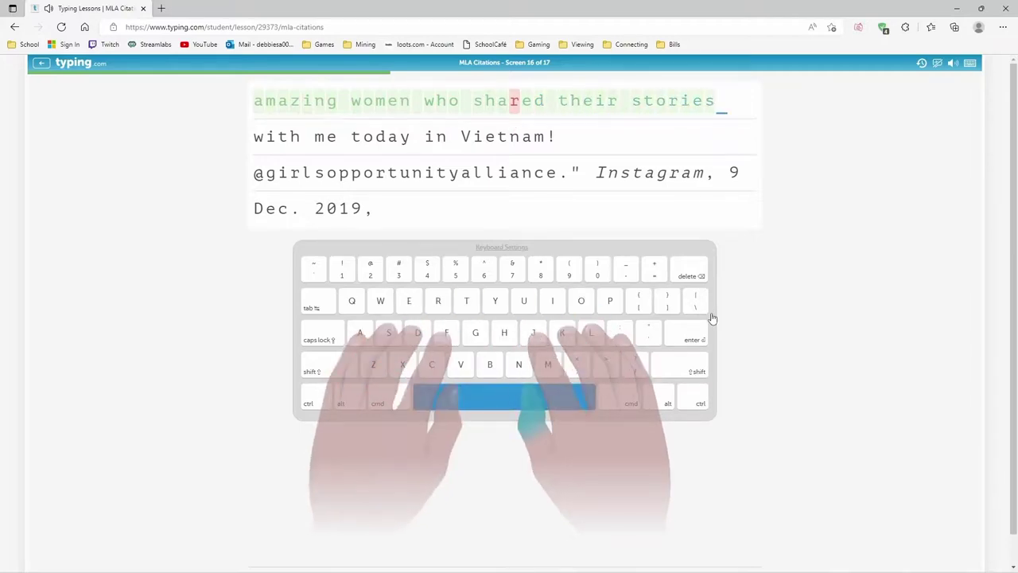
pyautogui.write(' with me tod')
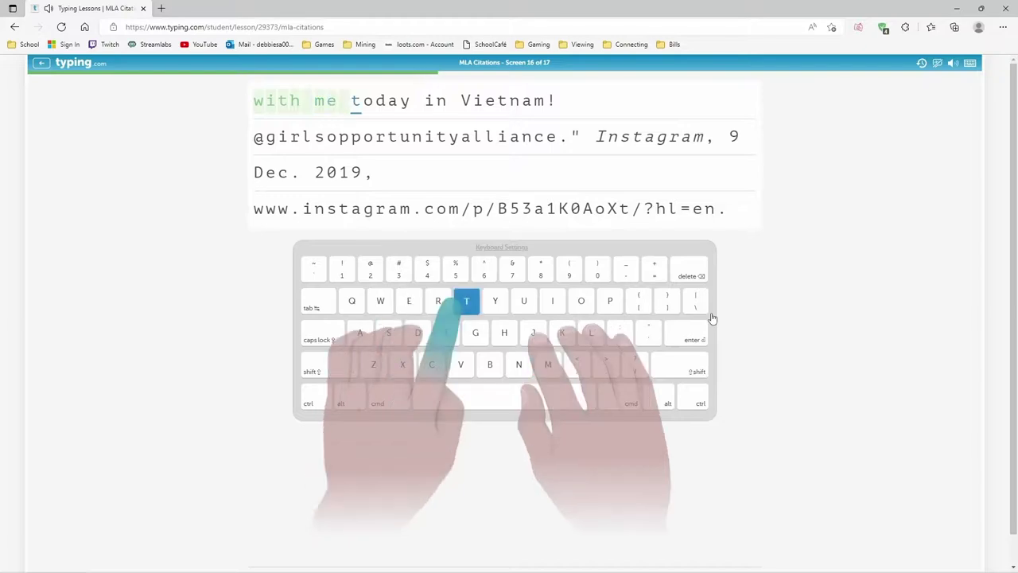
pyautogui.write('ay in k')
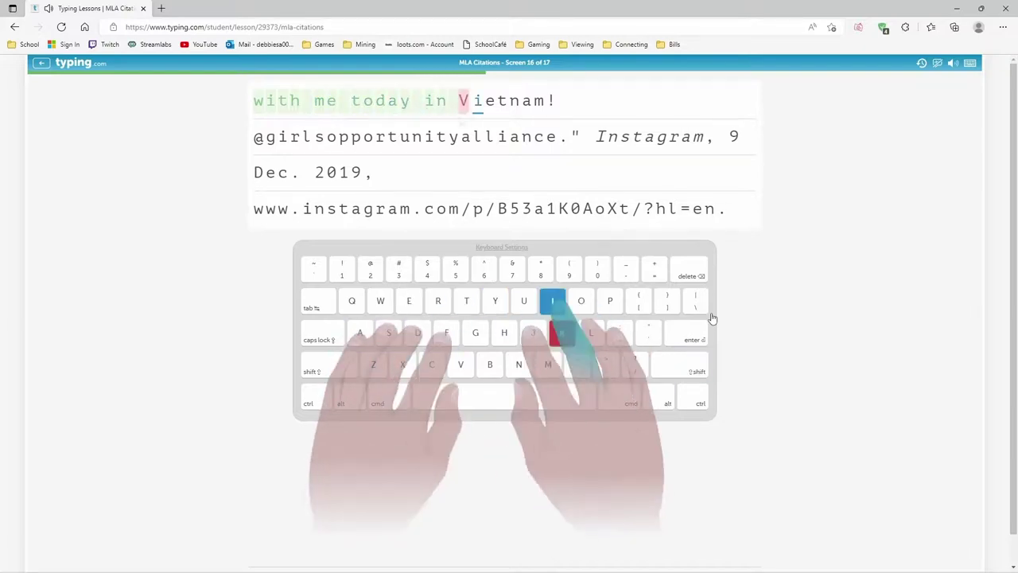
pyautogui.write('iet')
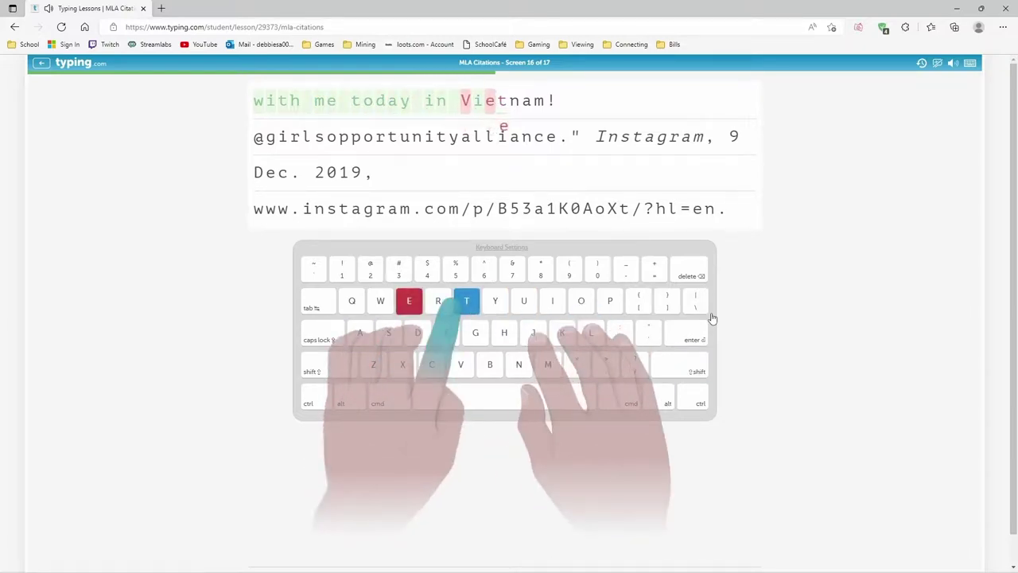
pyautogui.write('nam')
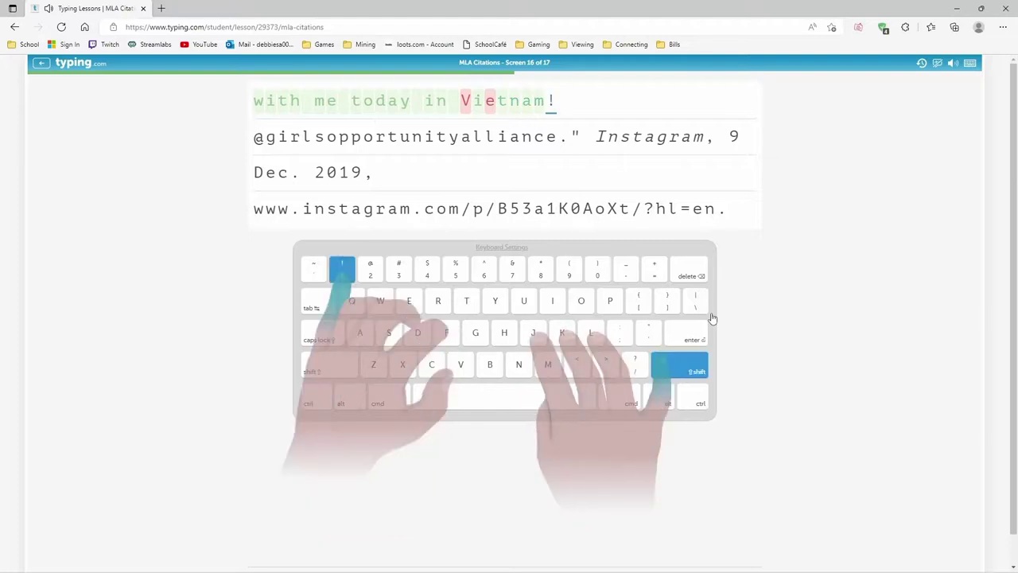
pyautogui.write('!')
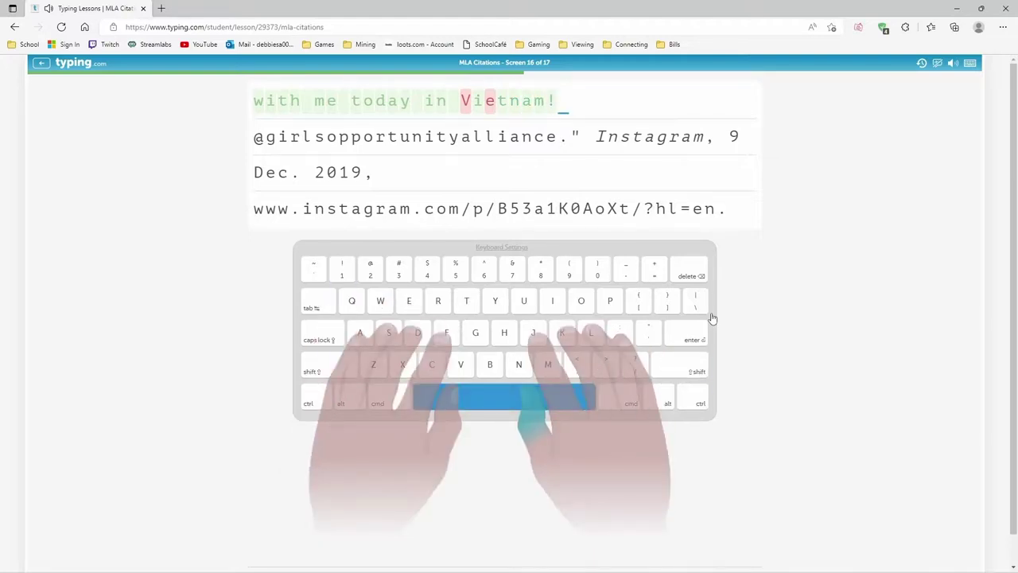
pyautogui.write(' @')
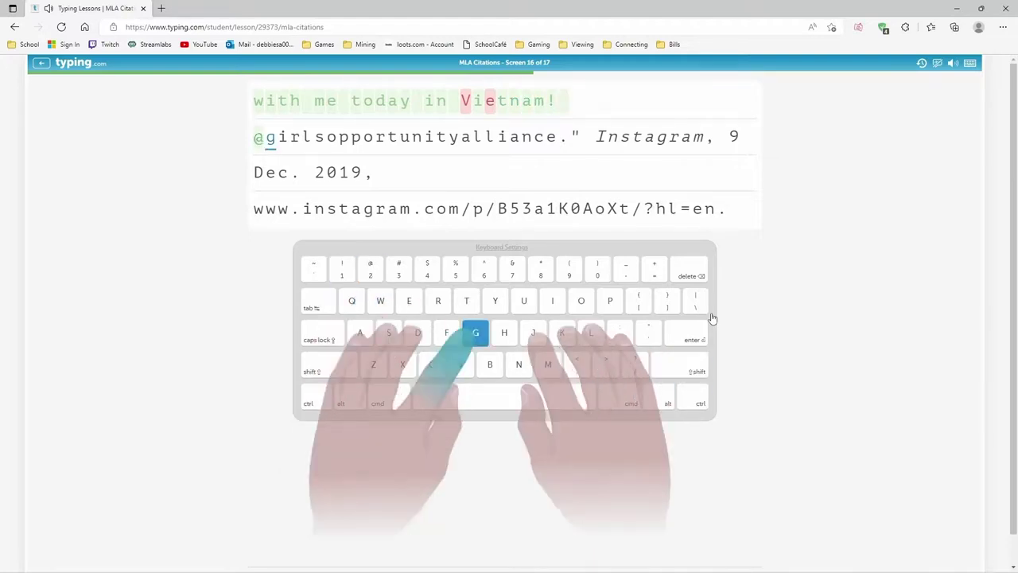
pyautogui.write('girls')
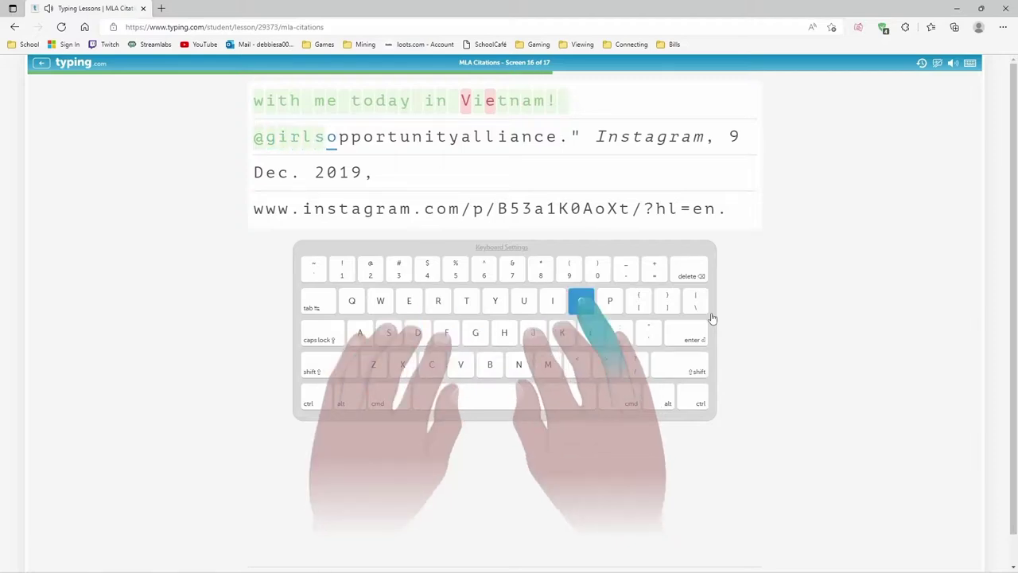
pyautogui.write('opport')
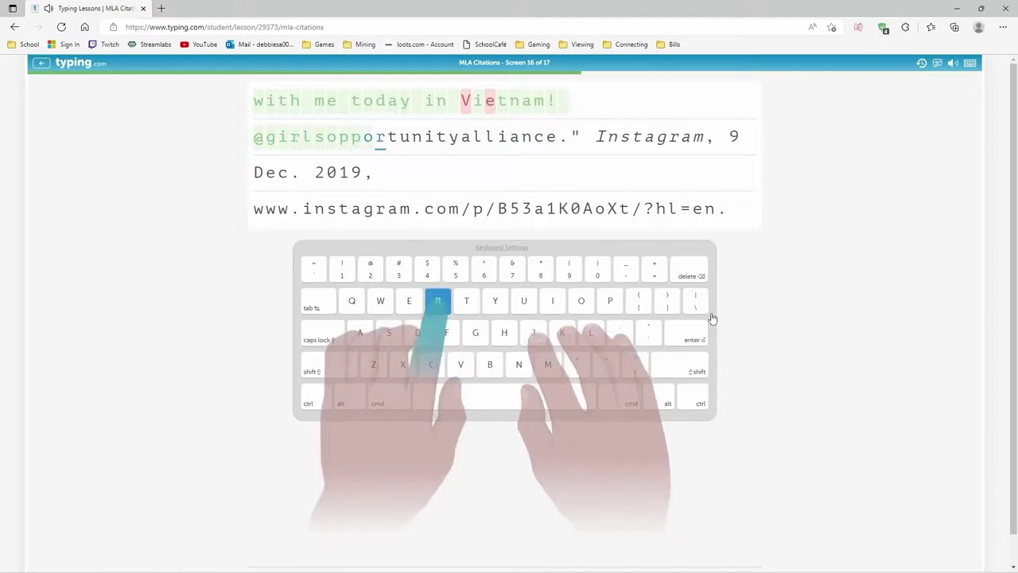
pyautogui.write('unit')
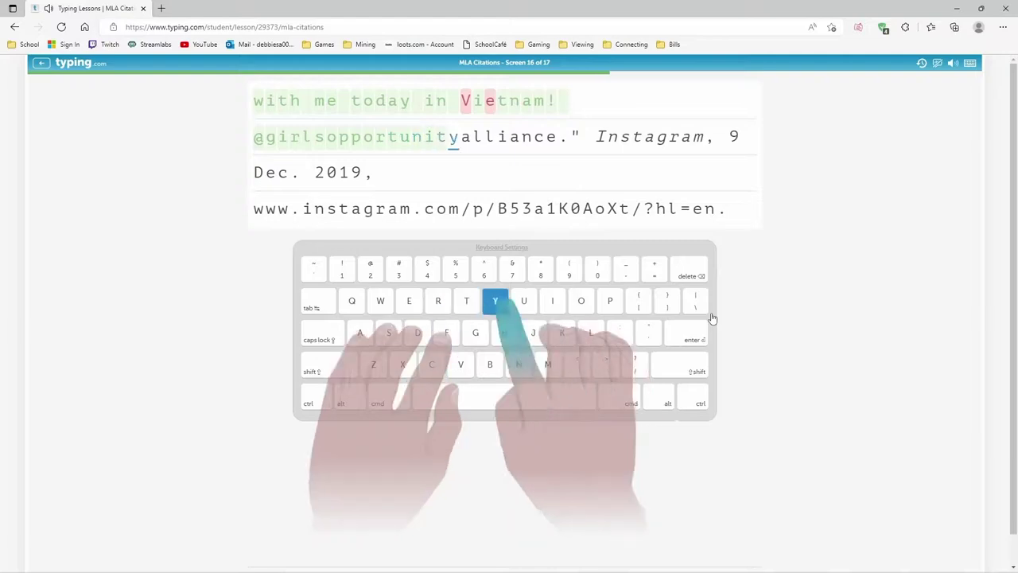
pyautogui.write('yalliande')
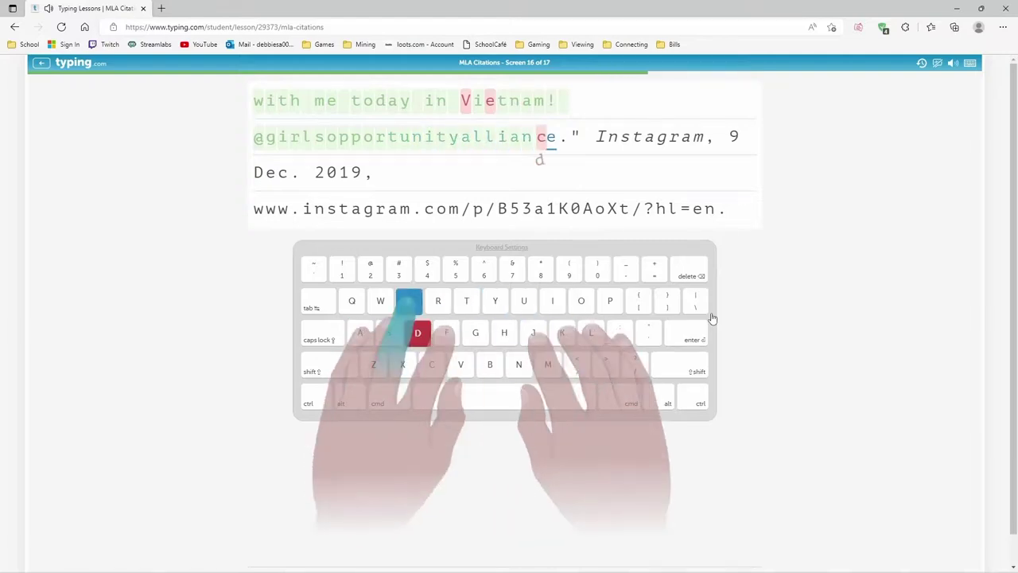
pyautogui.write('.')
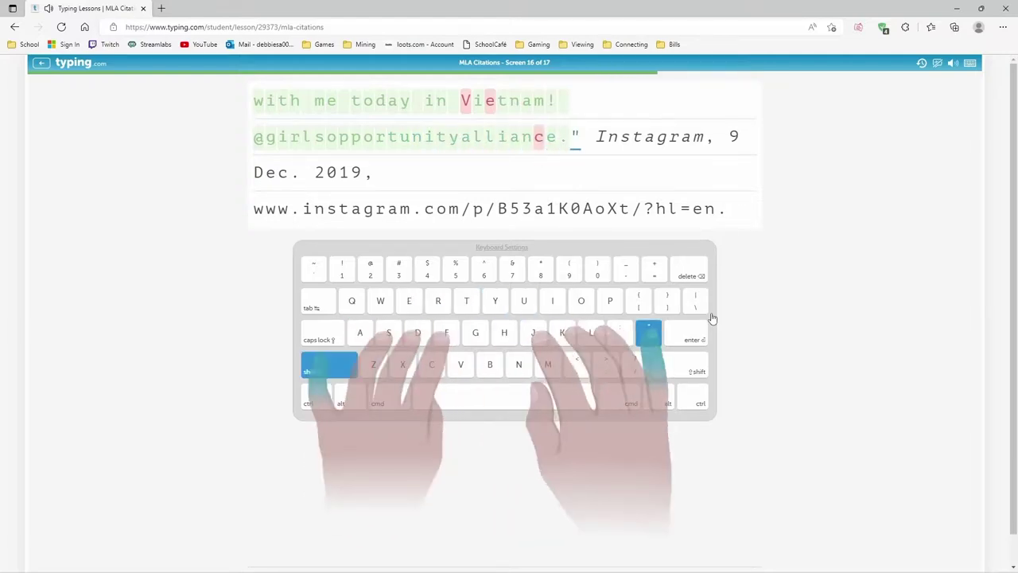
pyautogui.write('" Inst')
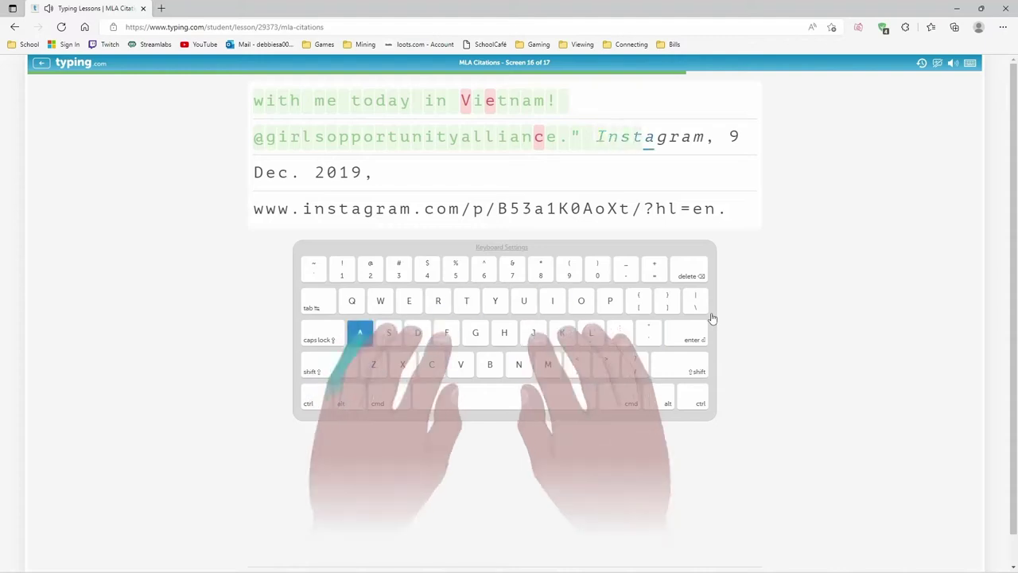
pyautogui.write('agra')
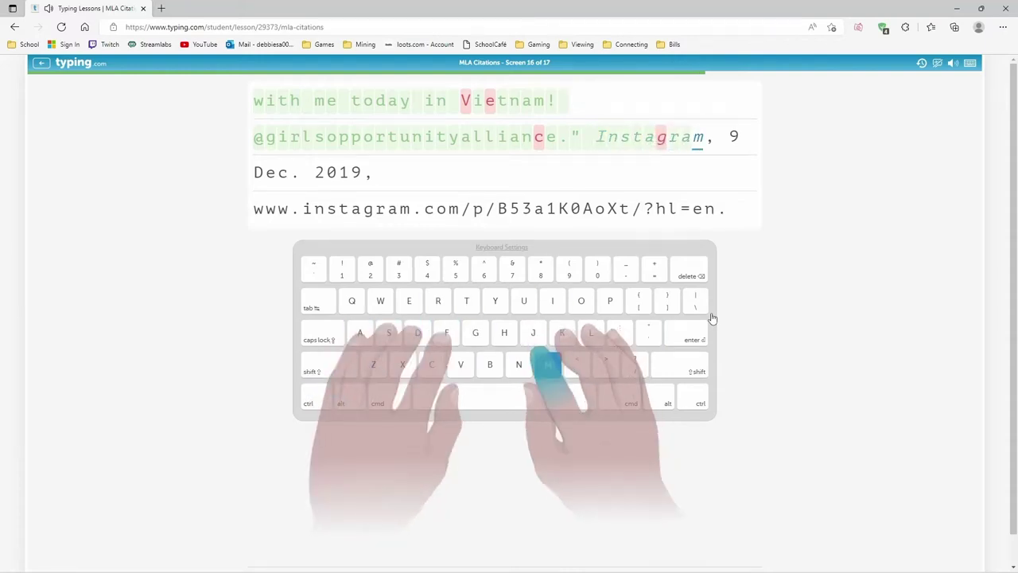
pyautogui.write('tram, 9')
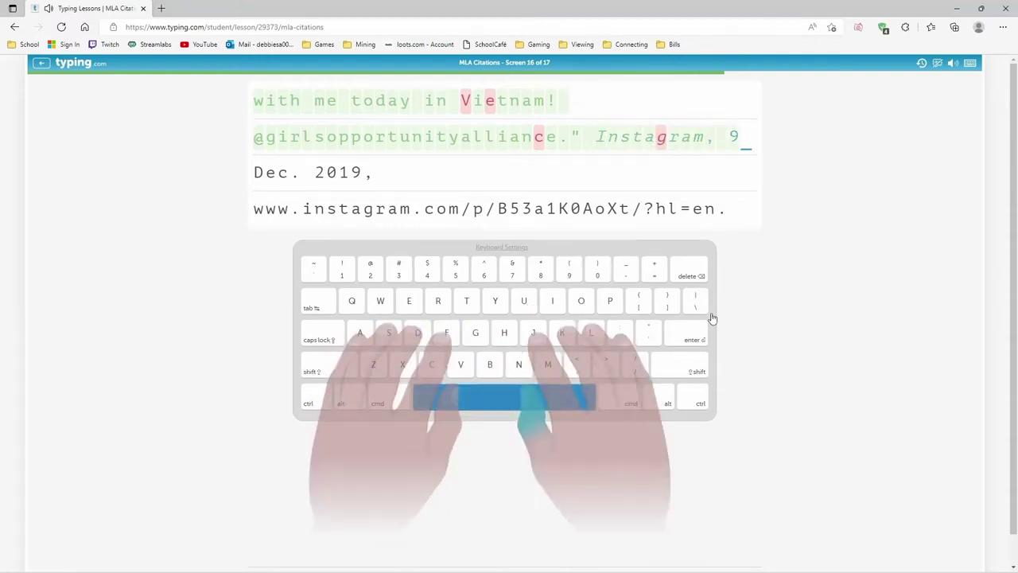
pyautogui.write(' Dec. ')
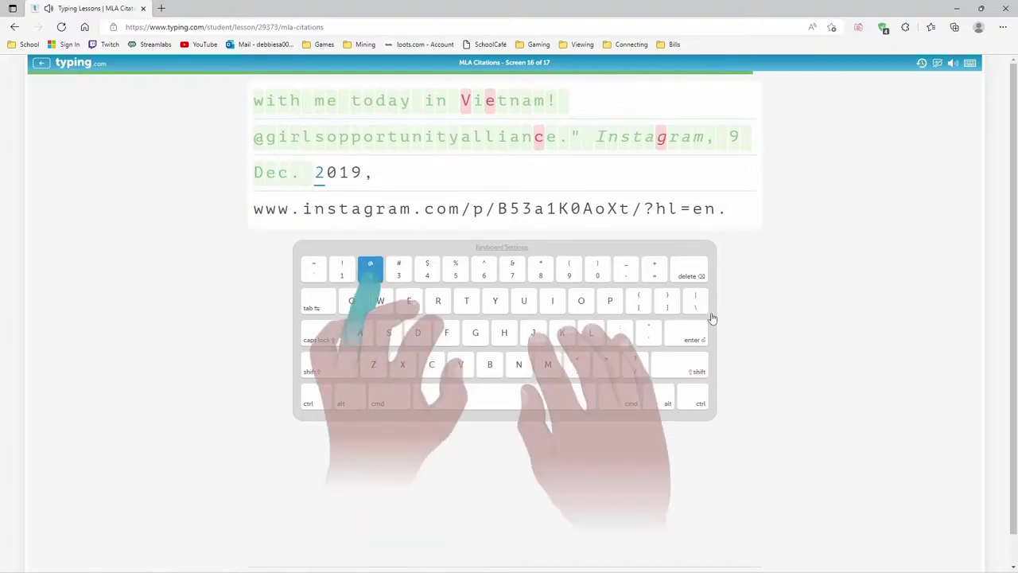
pyautogui.write('2019')
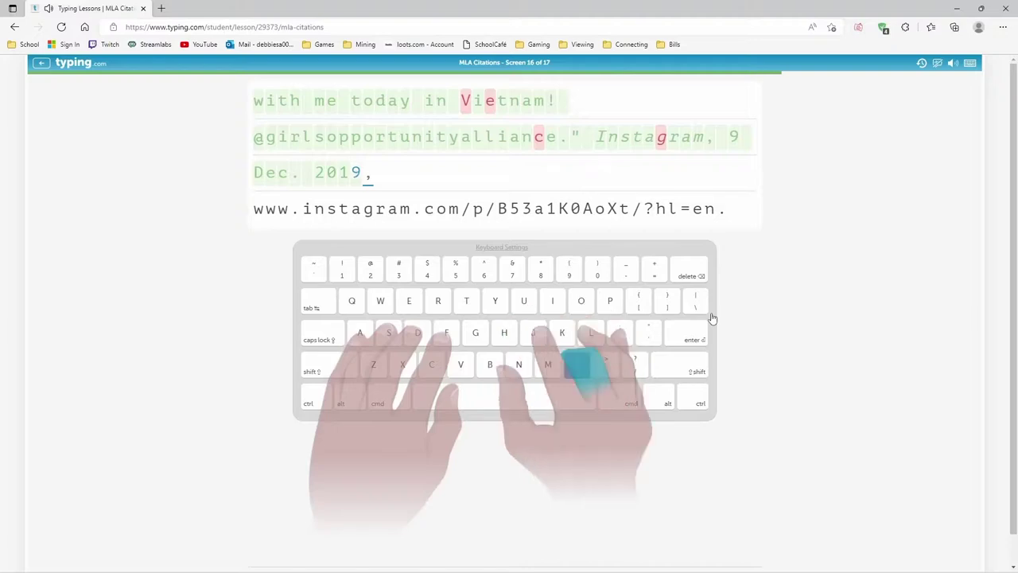
pyautogui.write(',')
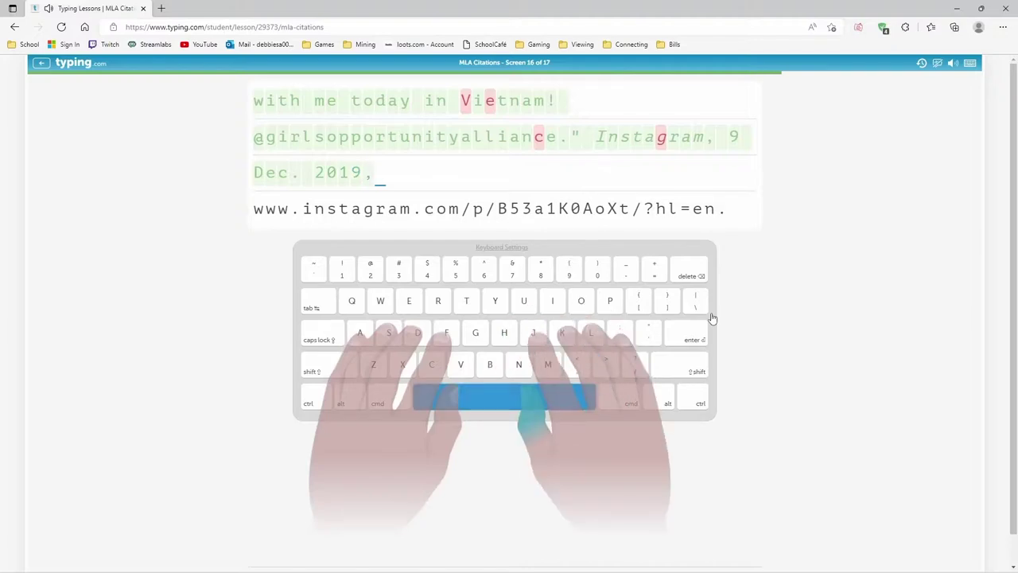
pyautogui.write(' www.insta')
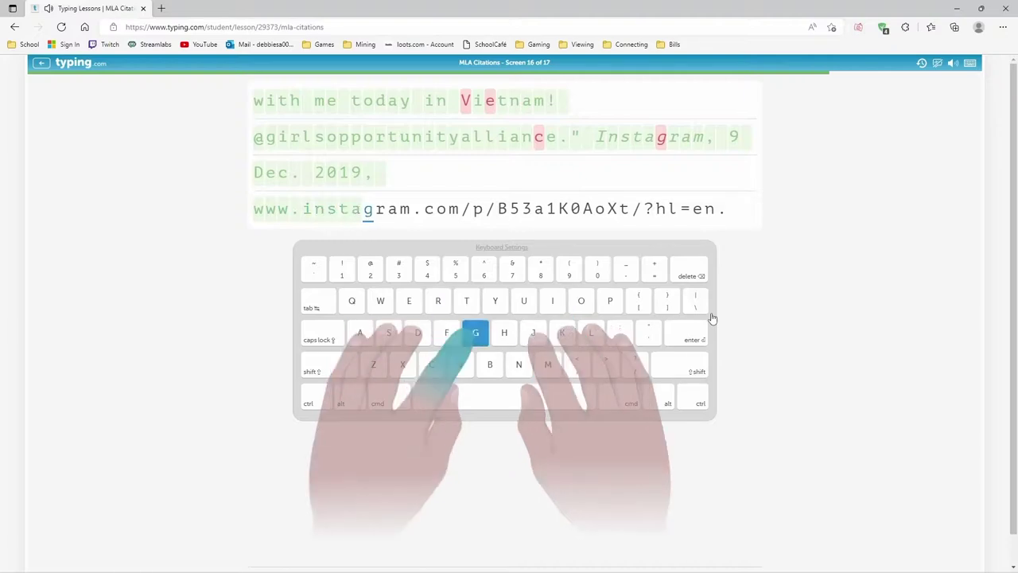
pyautogui.write('gram.')
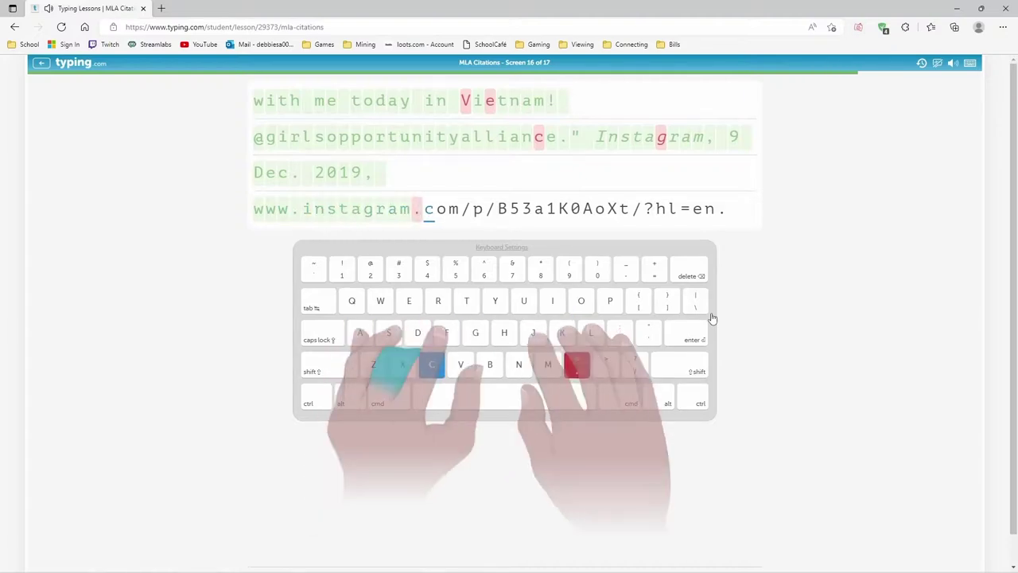
pyautogui.write('com')
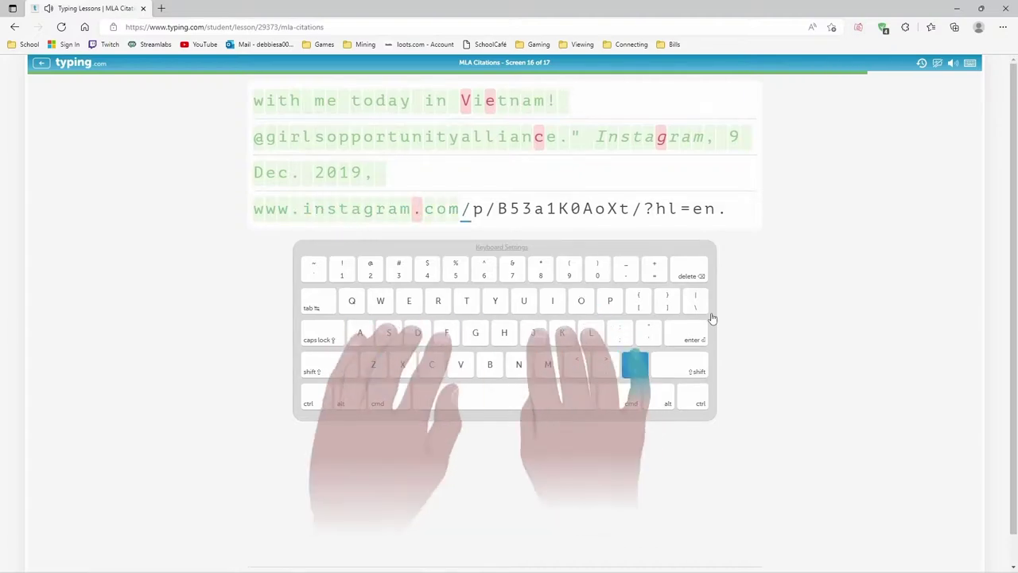
pyautogui.write('/p/')
pyautogui.write('/')
pyautogui.write('B')
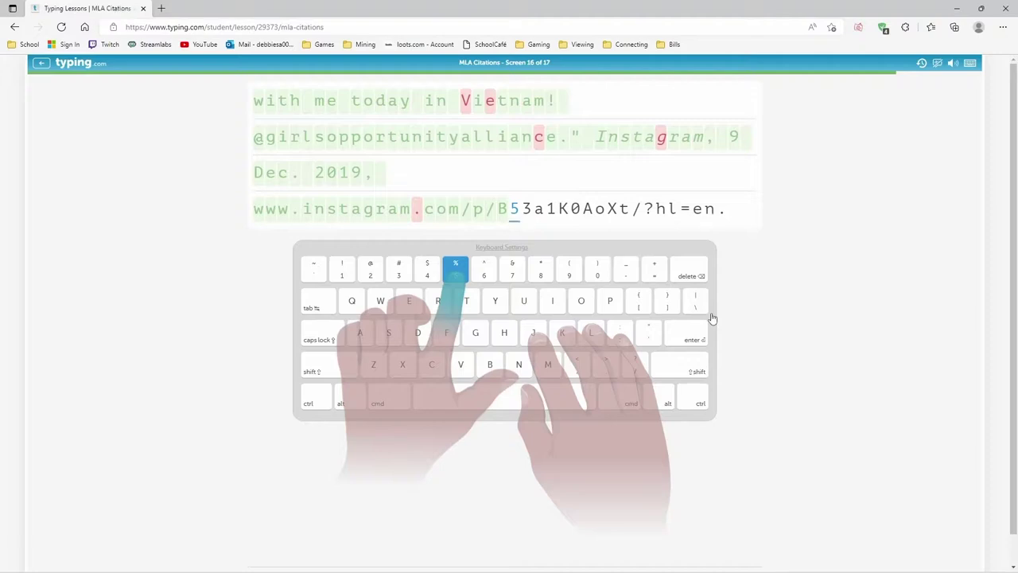
pyautogui.write('53')
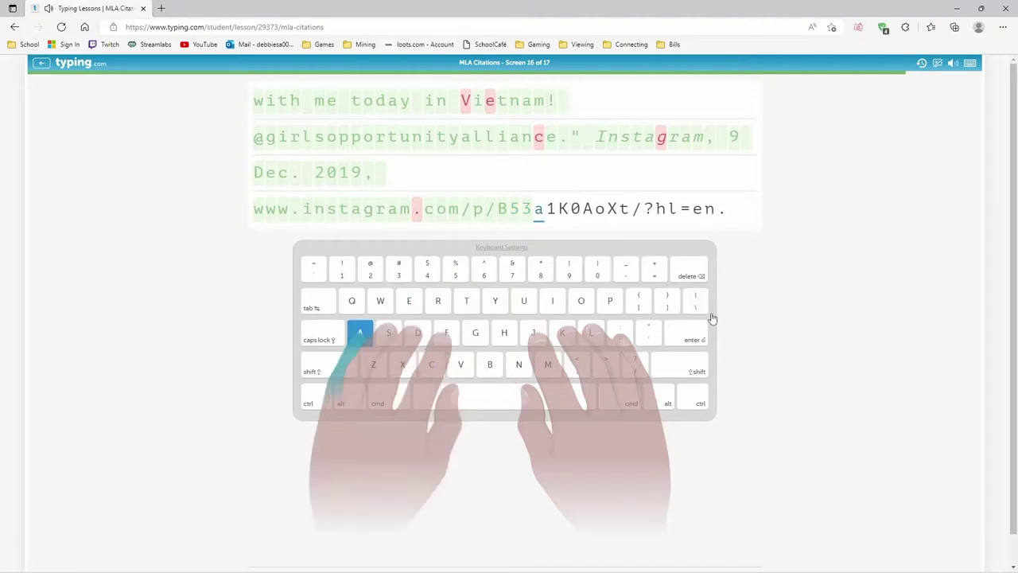
pyautogui.write('a1')
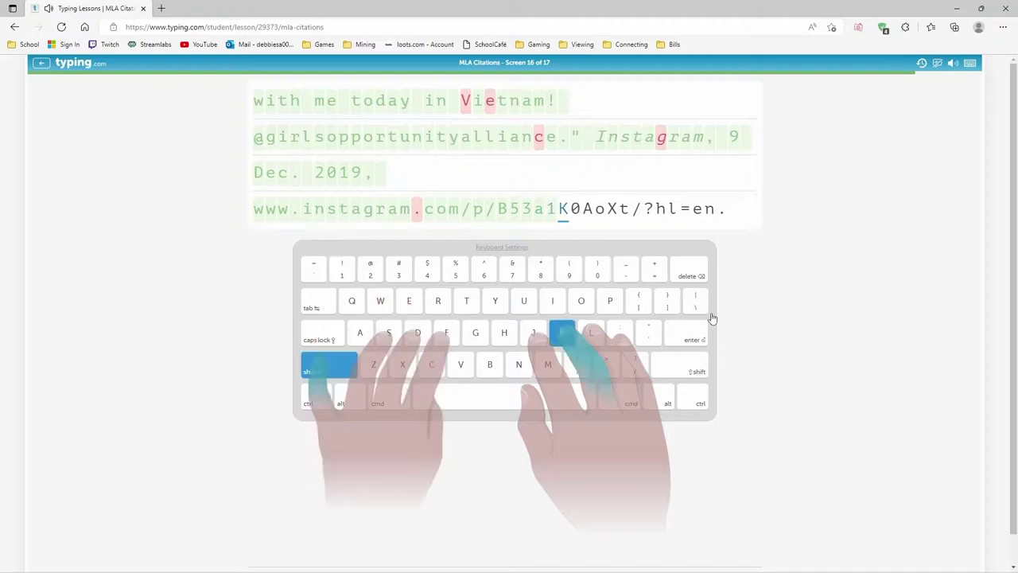
pyautogui.write('K')
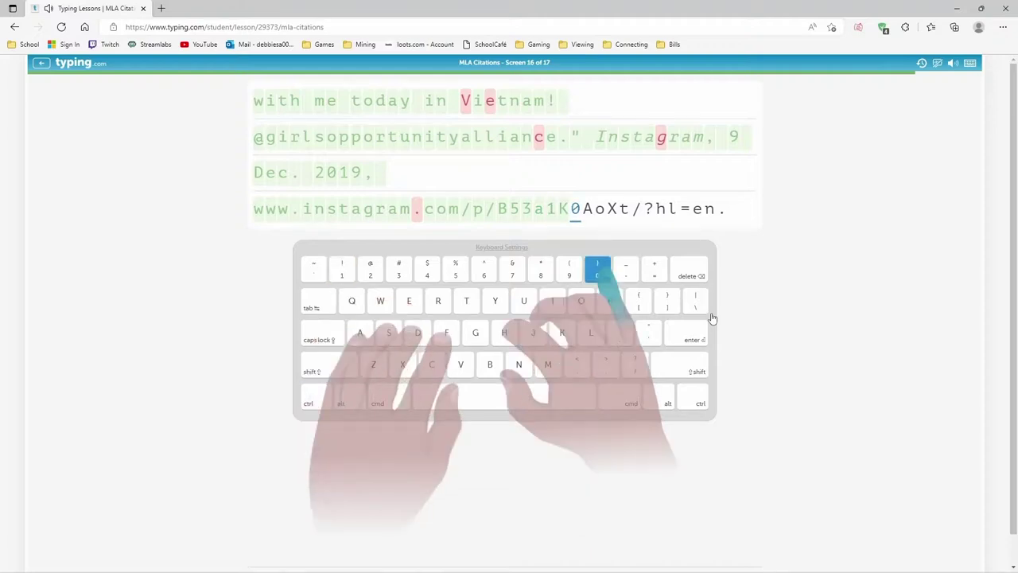
pyautogui.write('0A')
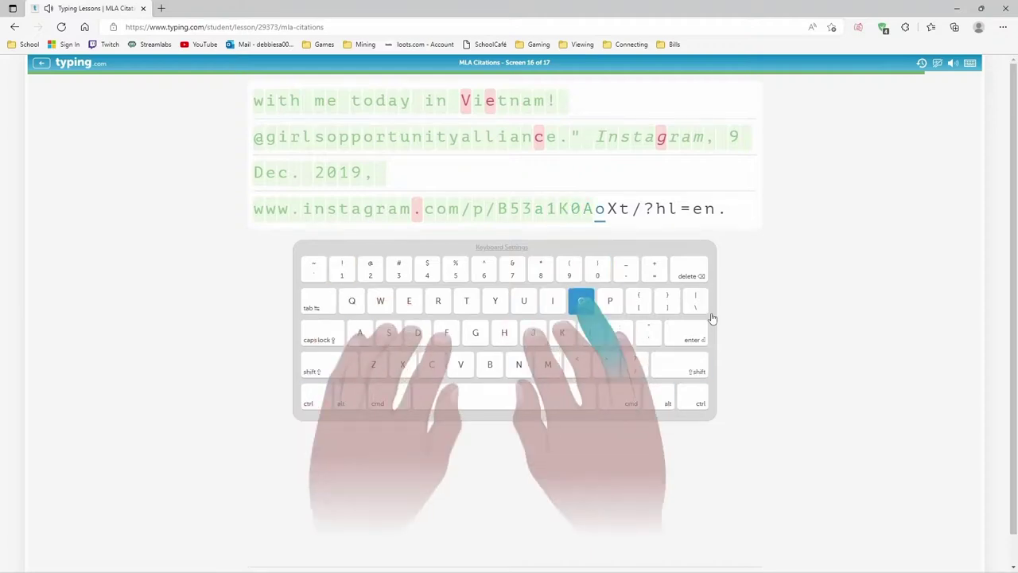
pyautogui.write('oX')
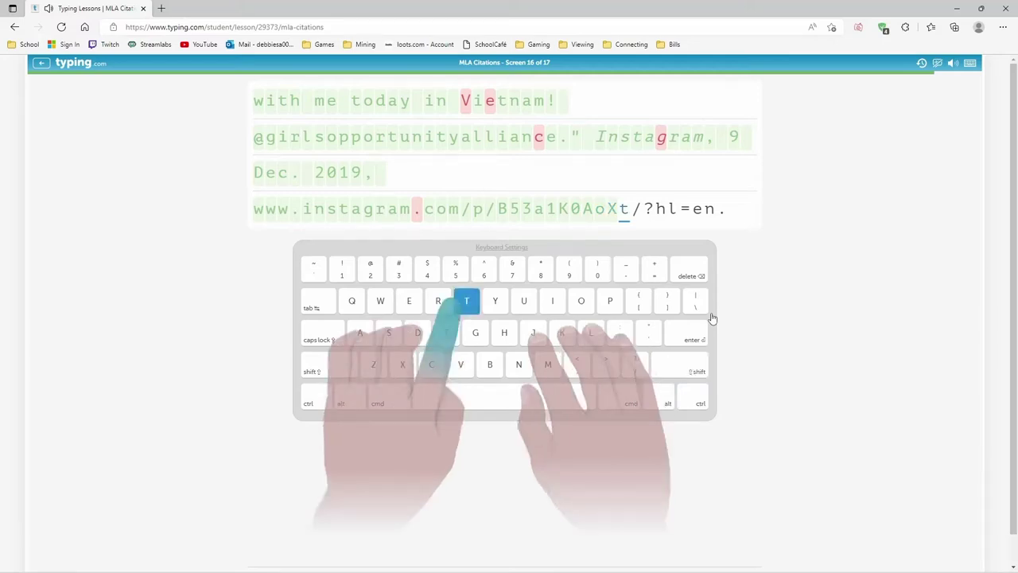
pyautogui.write('t/')
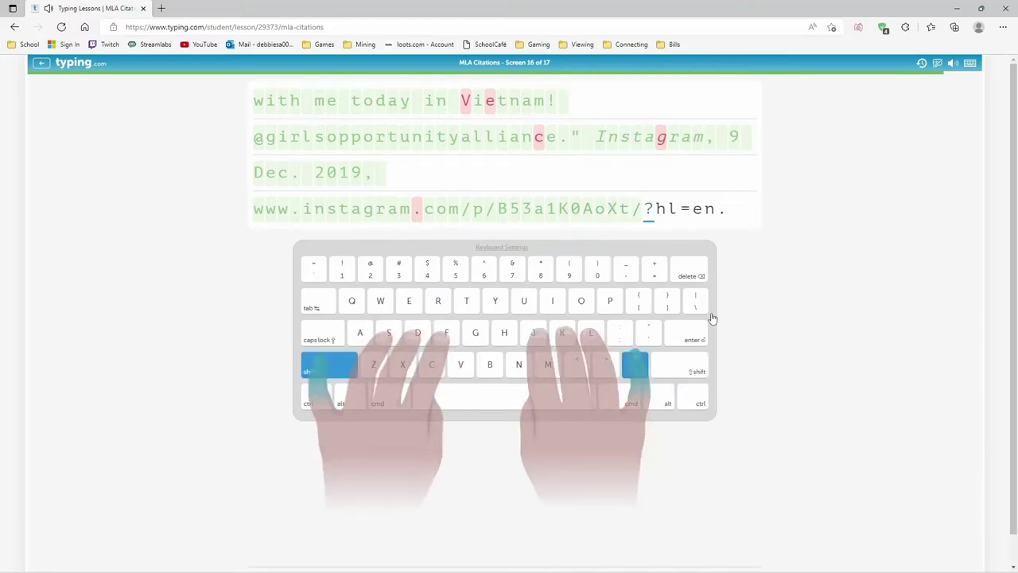
pyautogui.write('?')
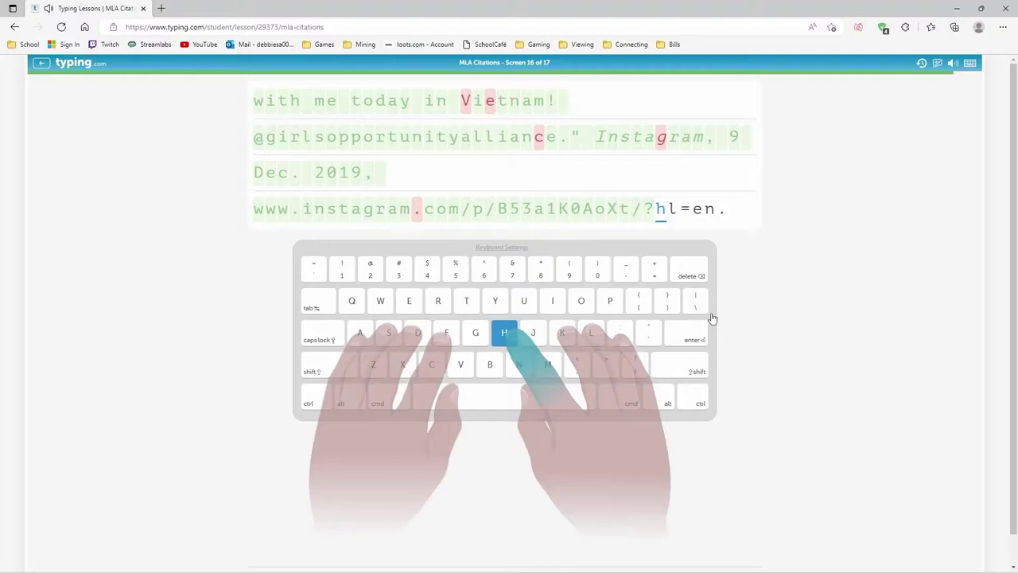
pyautogui.write('hl=')
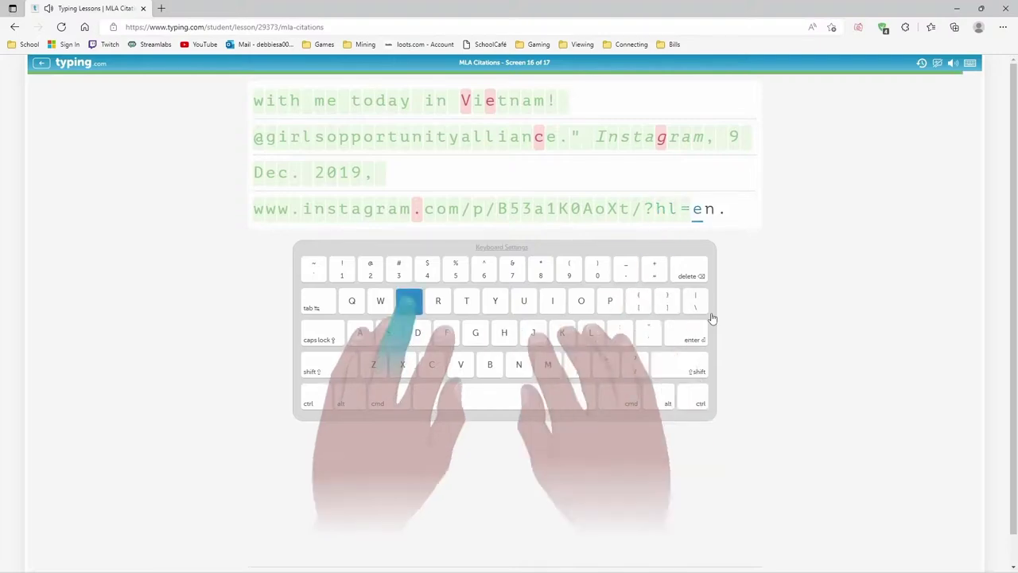
pyautogui.write('en.')
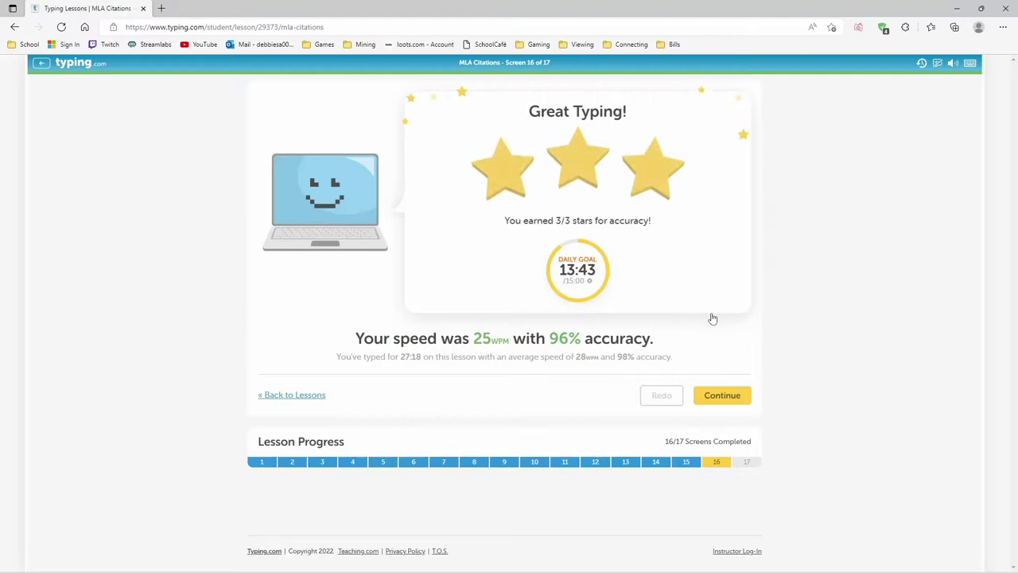
# Continue from the screen 16 results (25 WPM, 96% accuracy) to screen 17 of 17
pyautogui.press('Return')
# Type the screen 17 quote 'What is important is not so much how long you live...' through 'can't do that, at'
pyautogui.write('@')
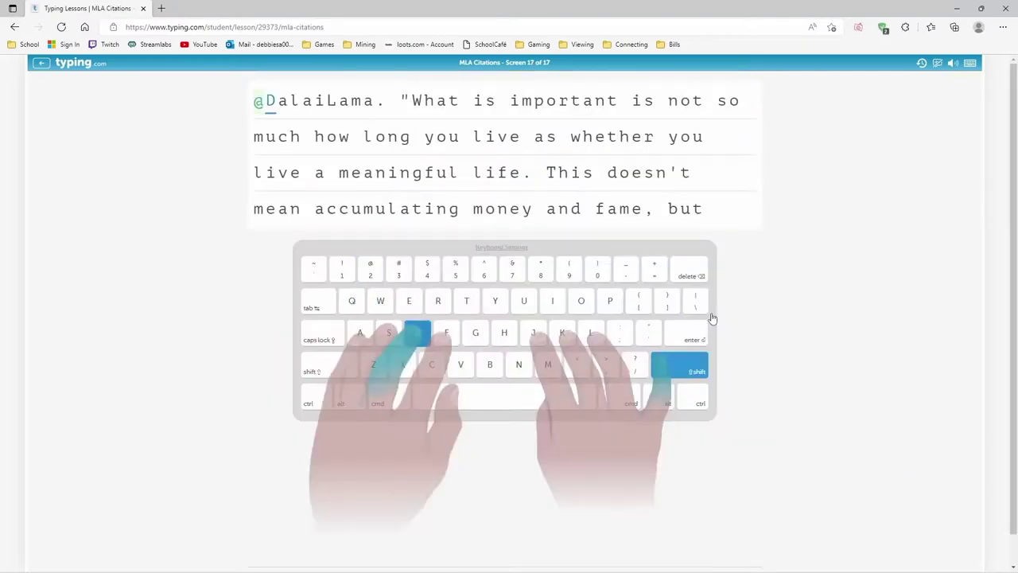
pyautogui.write('dala')
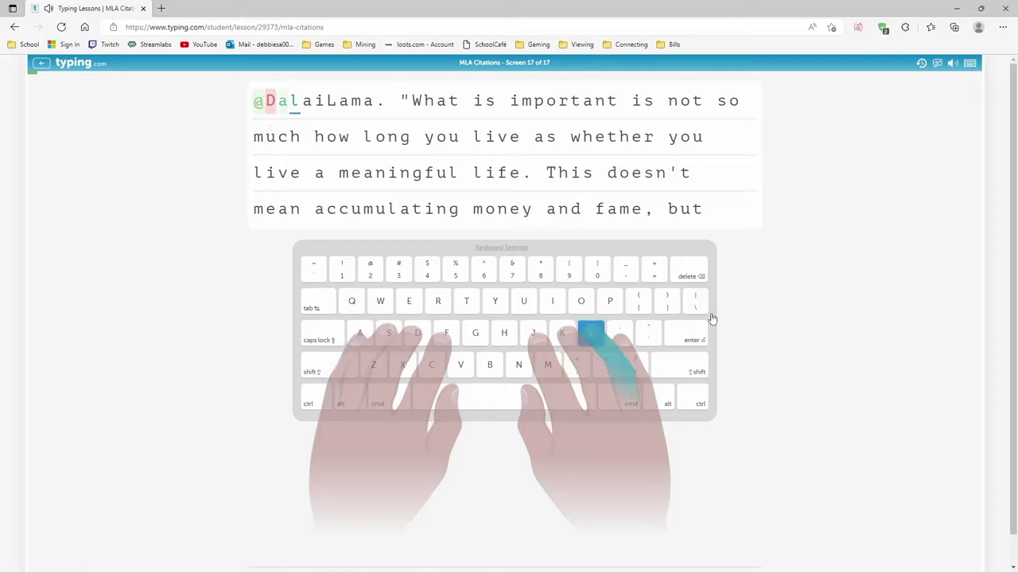
pyautogui.write('i')
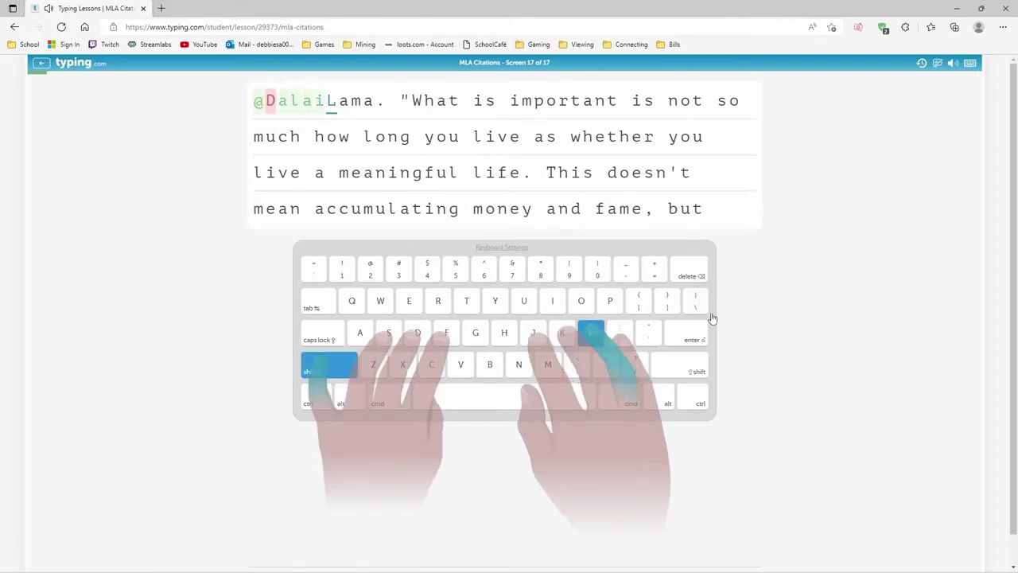
pyautogui.write('Lama. ')
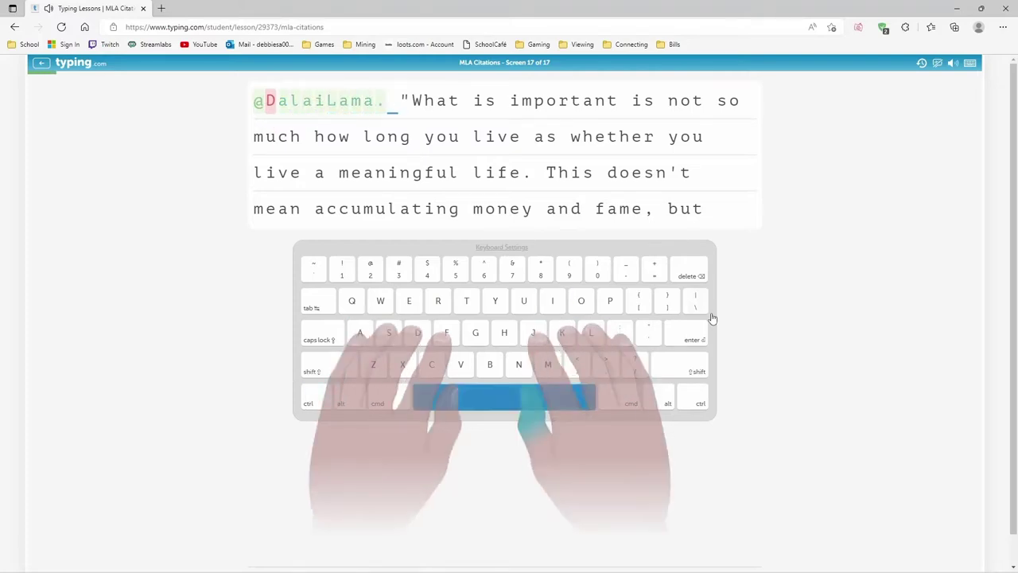
pyautogui.write('"')
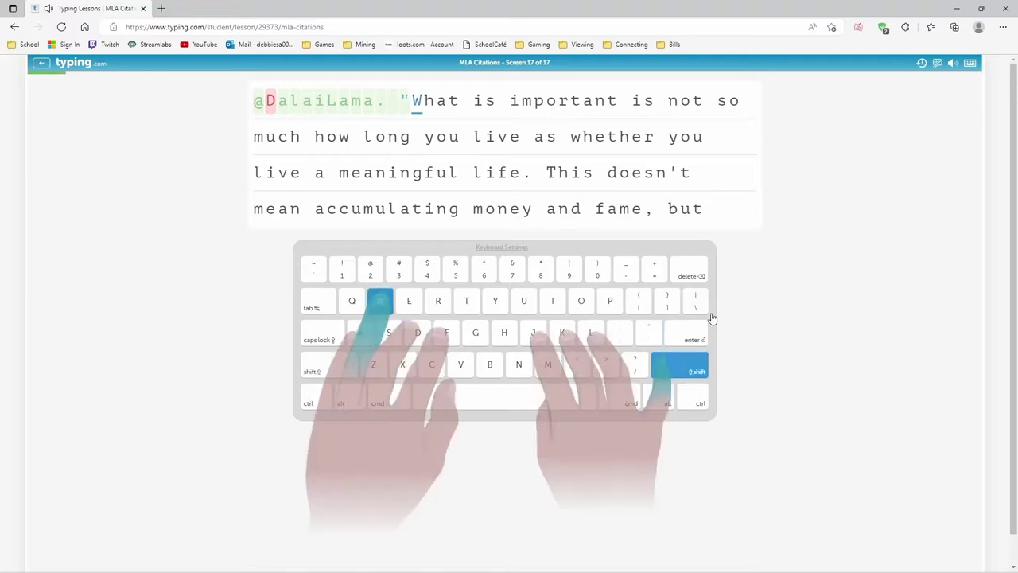
pyautogui.write('What is impo')
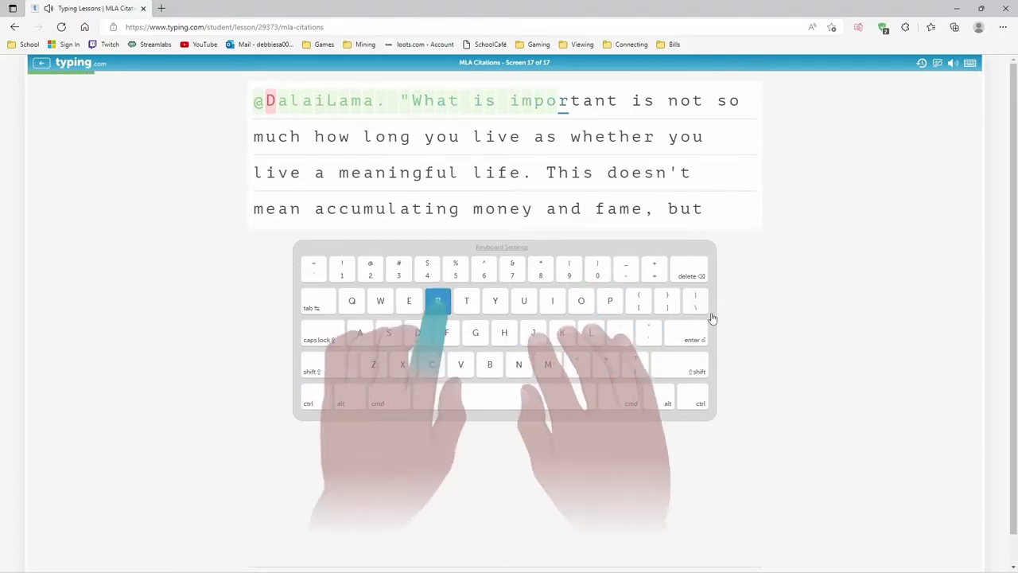
pyautogui.write('rtant is not so')
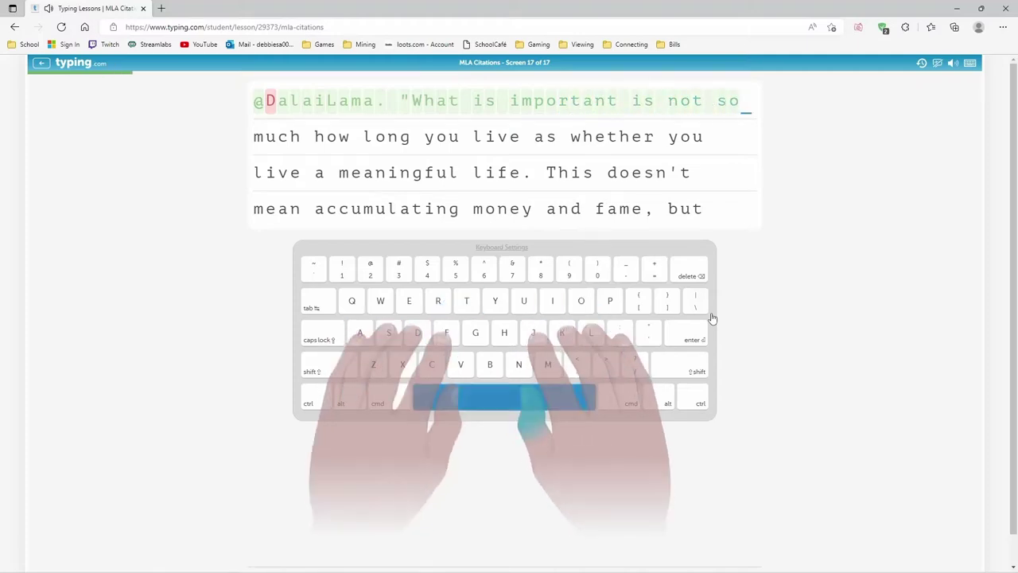
pyautogui.write(' much ho')
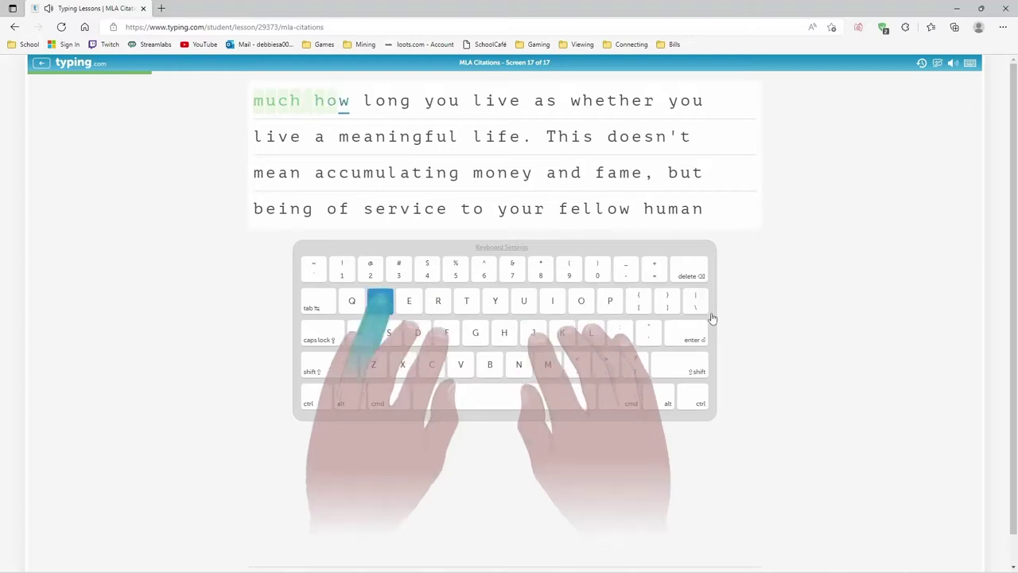
pyautogui.write('w lom')
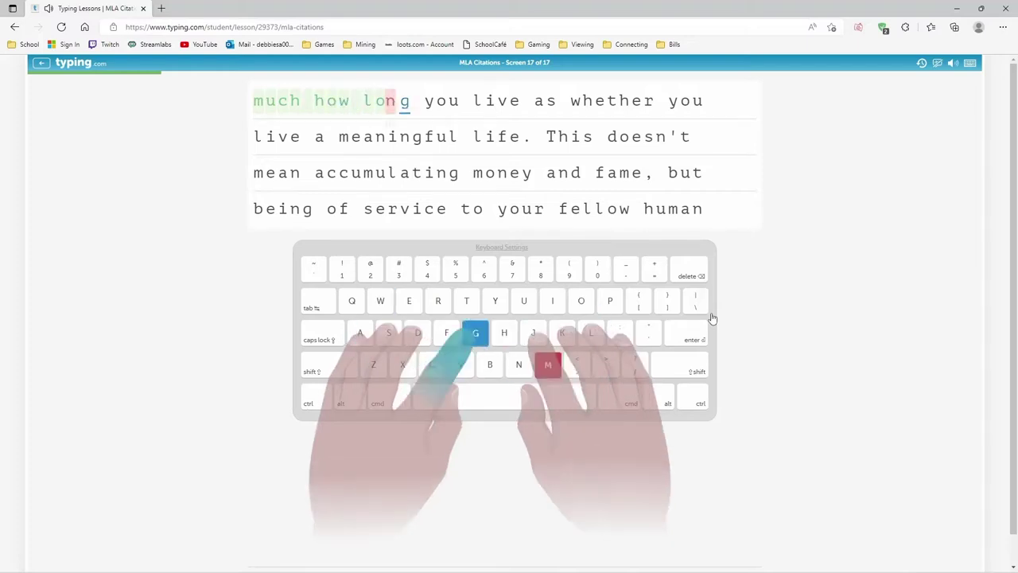
pyautogui.write('g ')
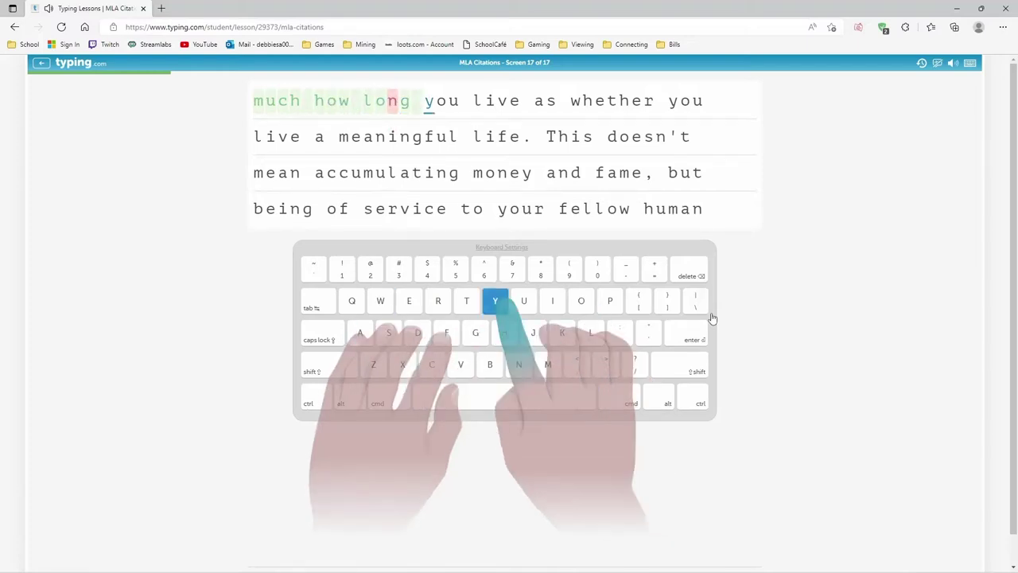
pyautogui.write('you')
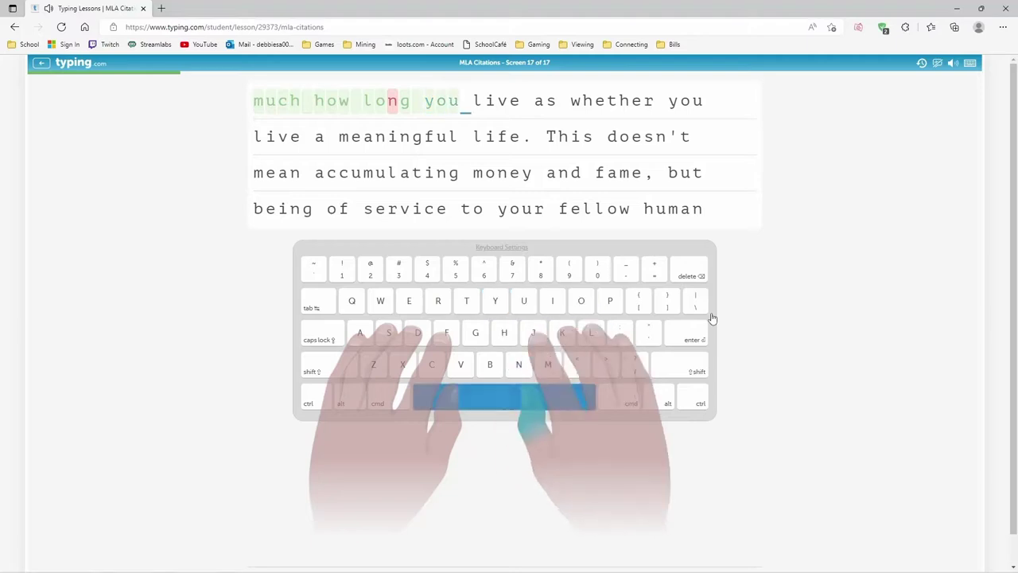
pyautogui.write(' lice ')
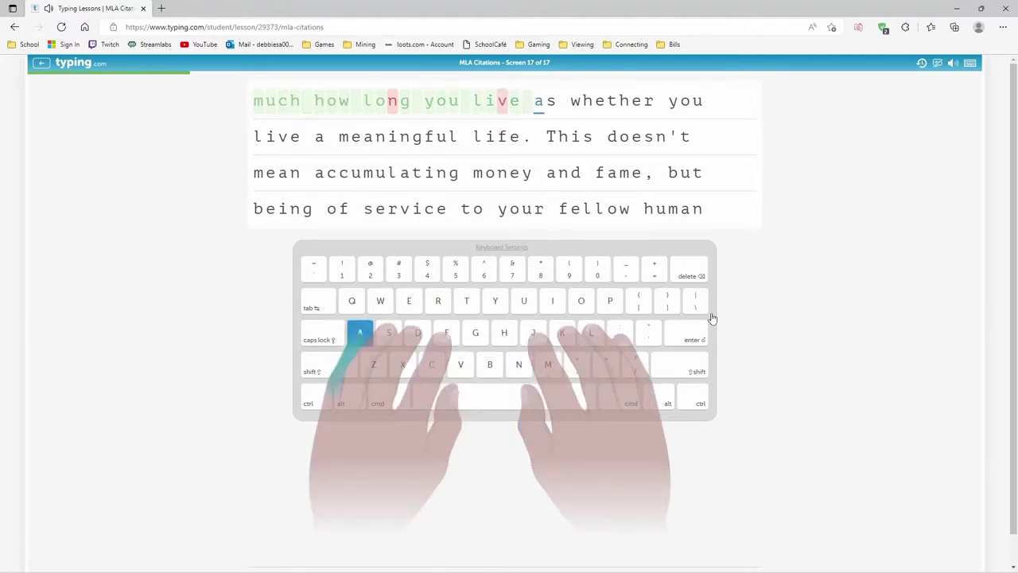
pyautogui.write('as wheth')
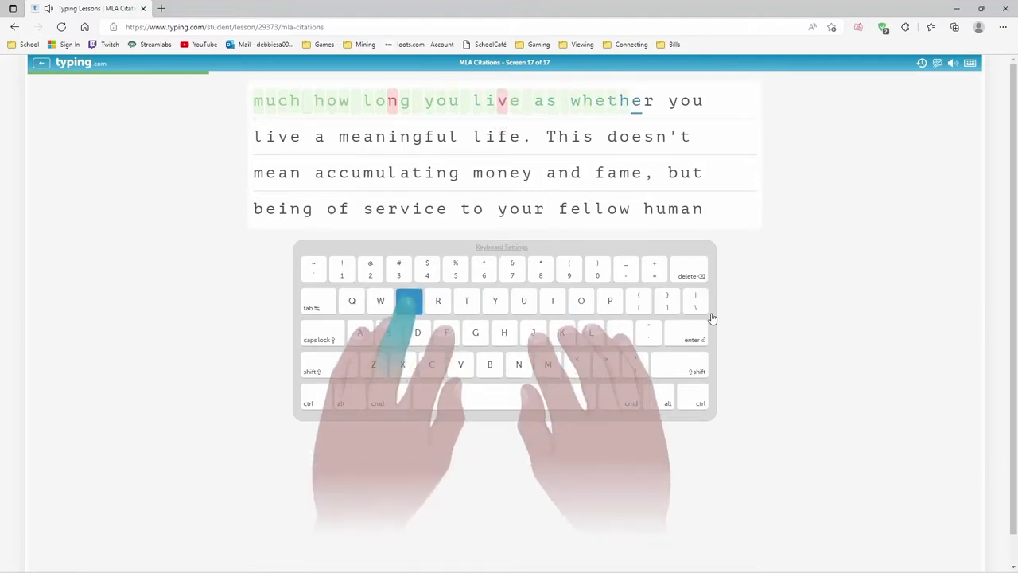
pyautogui.write('er you lic')
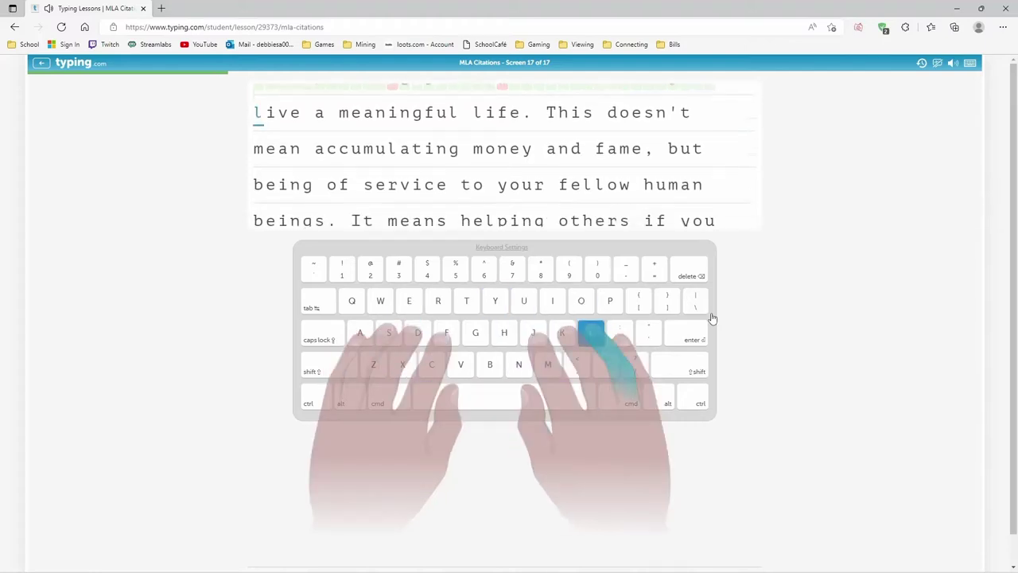
pyautogui.write('e a mean')
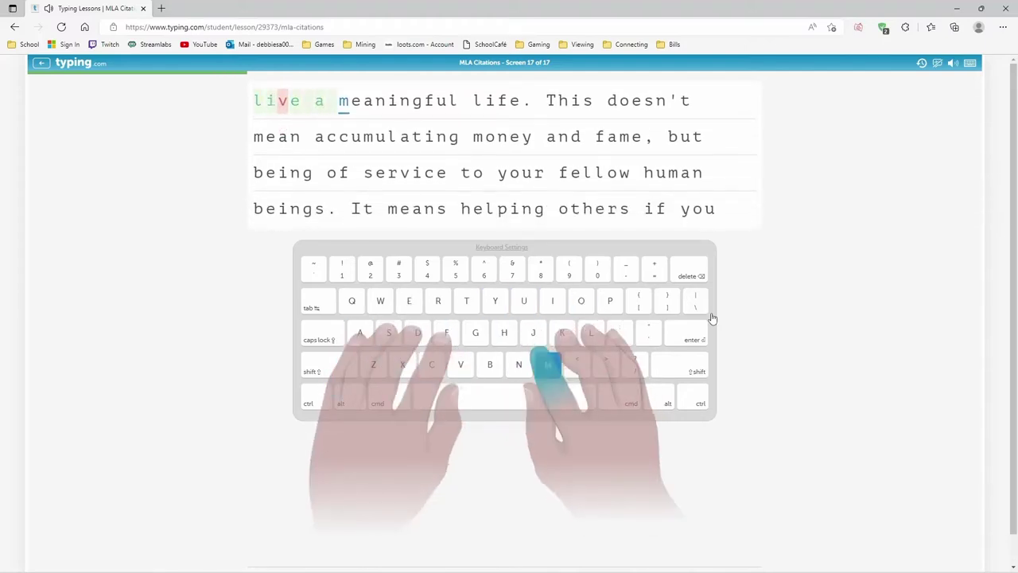
pyautogui.write('ing')
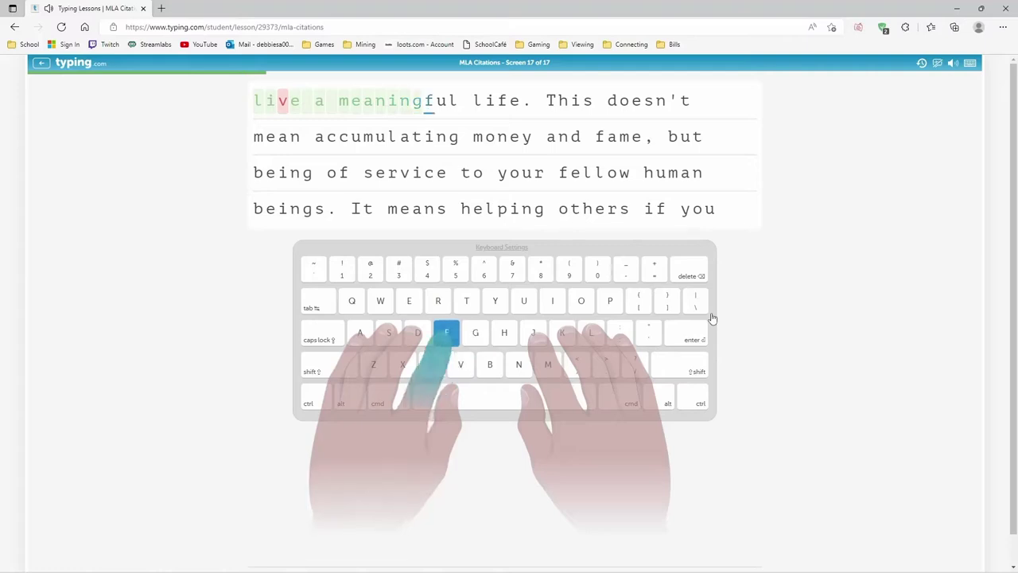
pyautogui.write('ful l')
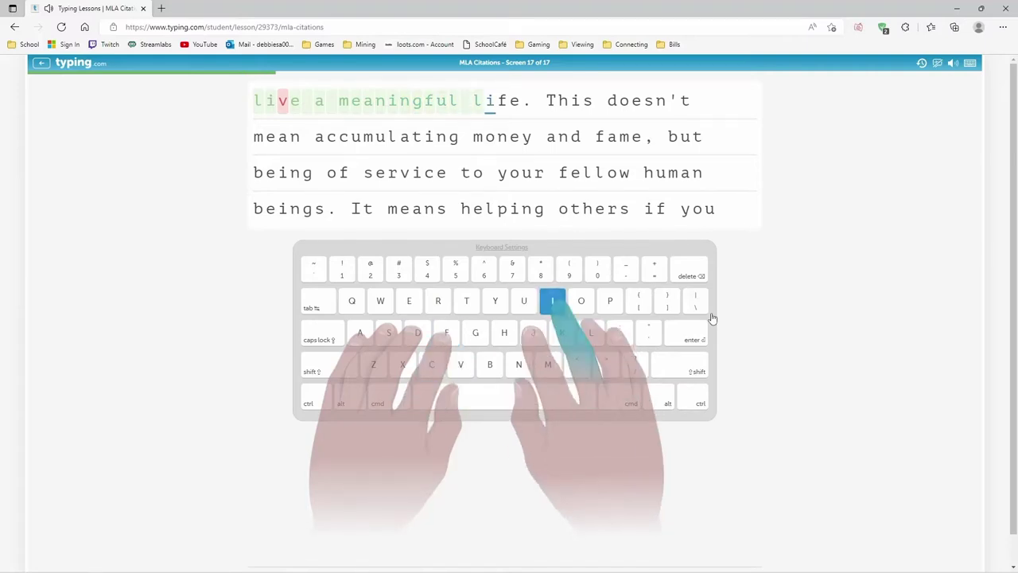
pyautogui.write('ife. ')
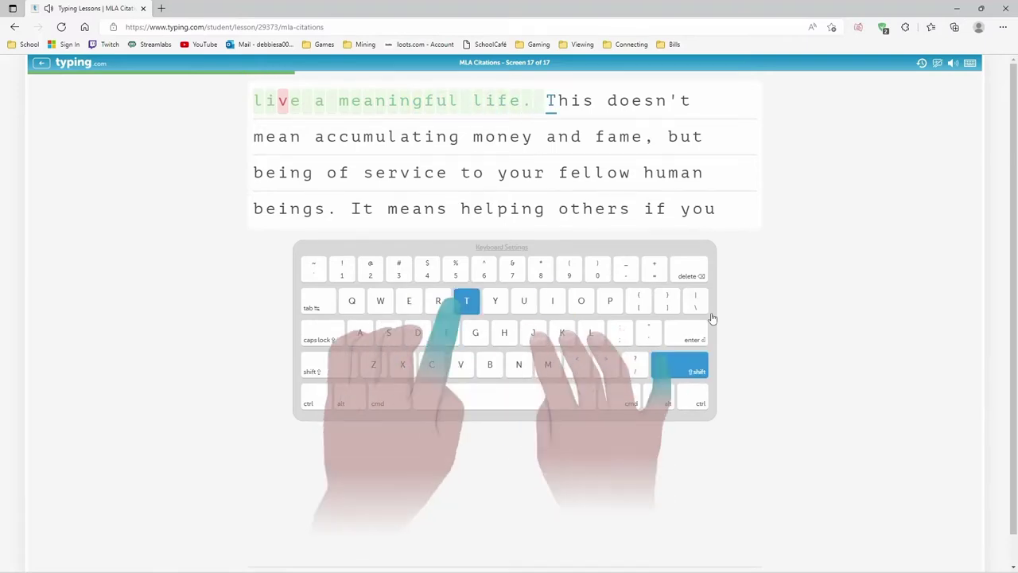
pyautogui.write('This d')
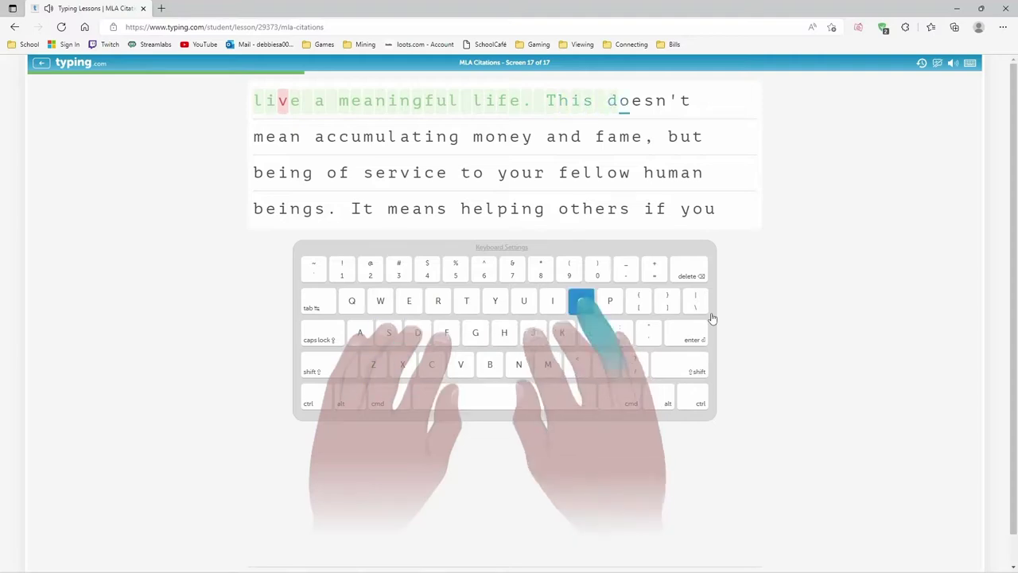
pyautogui.write("oesn't ")
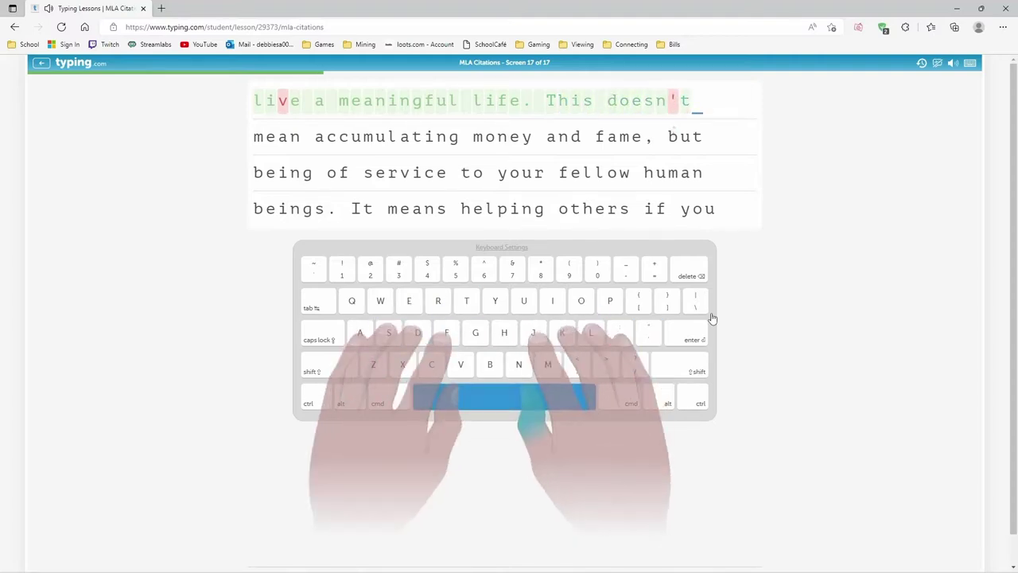
pyautogui.write('mean ac')
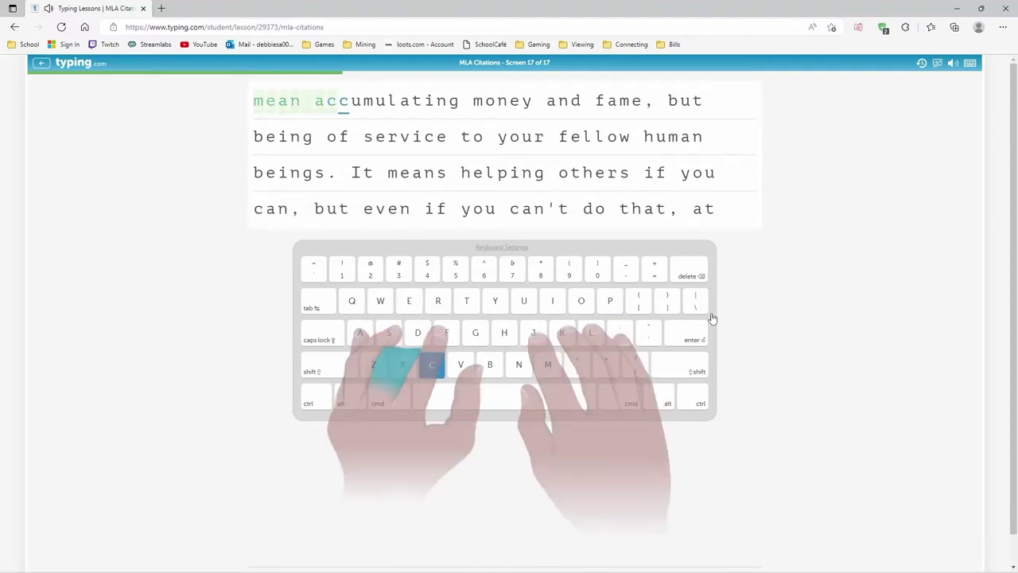
pyautogui.write('cumulati')
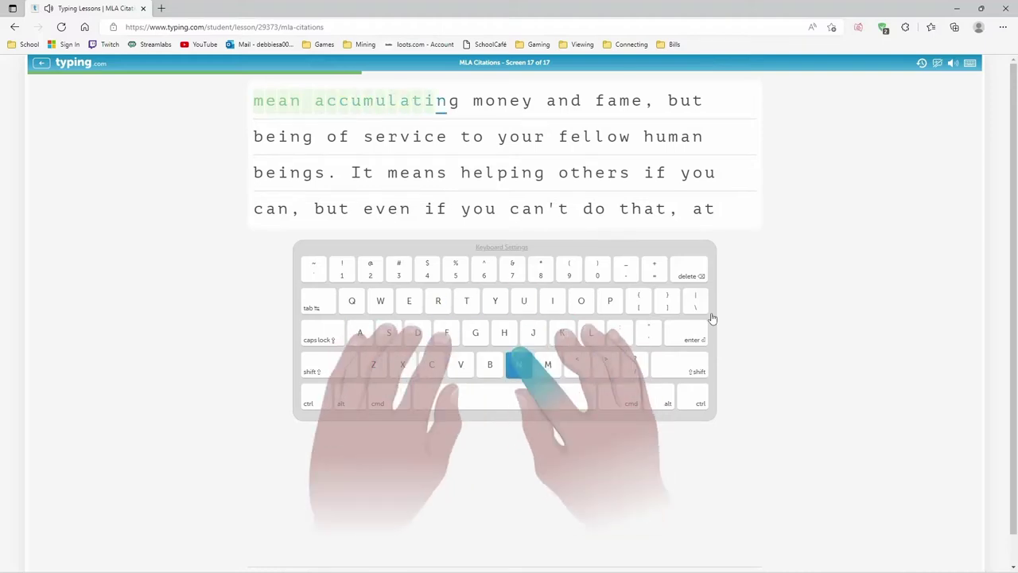
pyautogui.write('ng money ')
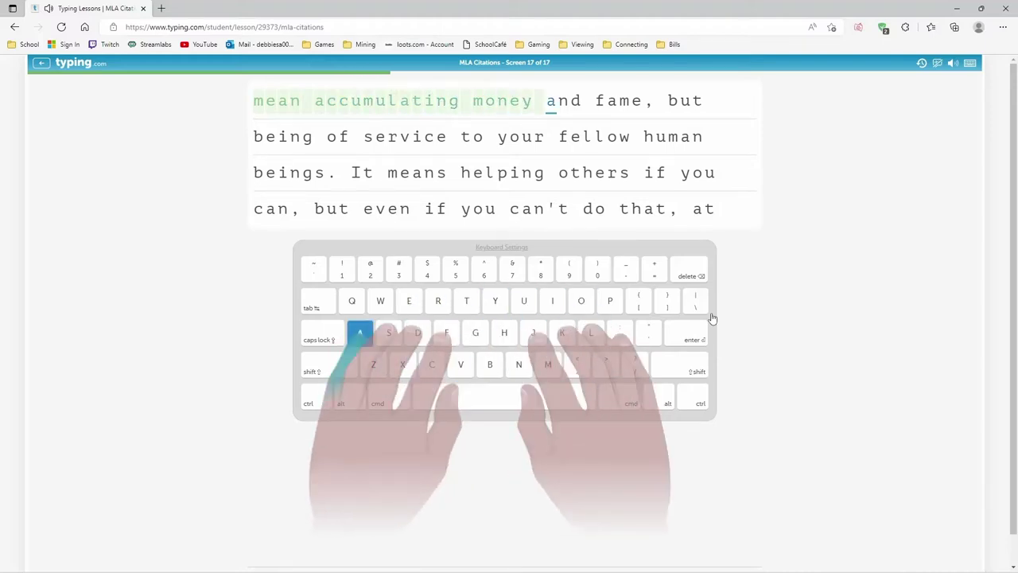
pyautogui.write('and fame')
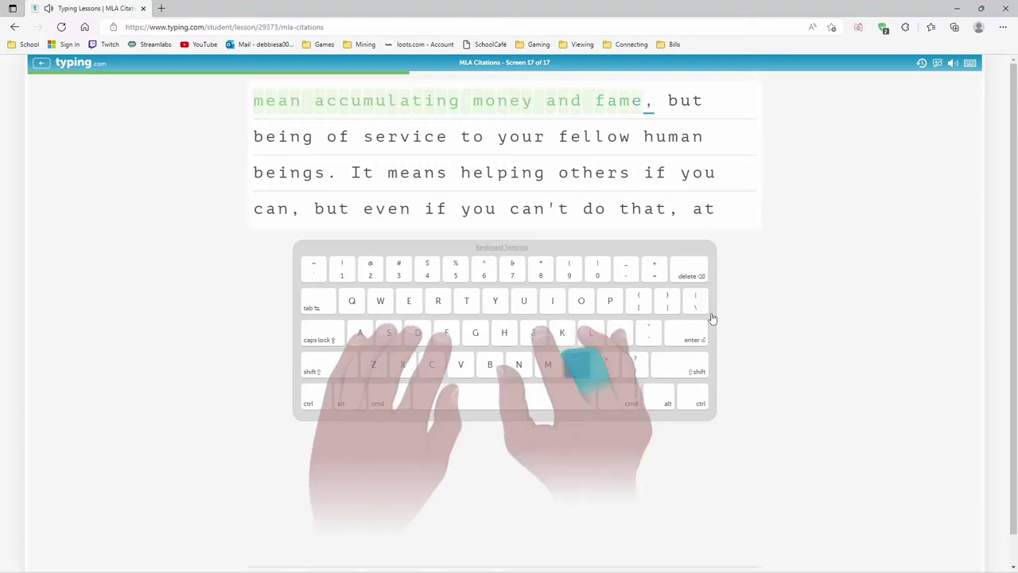
pyautogui.write(', but being')
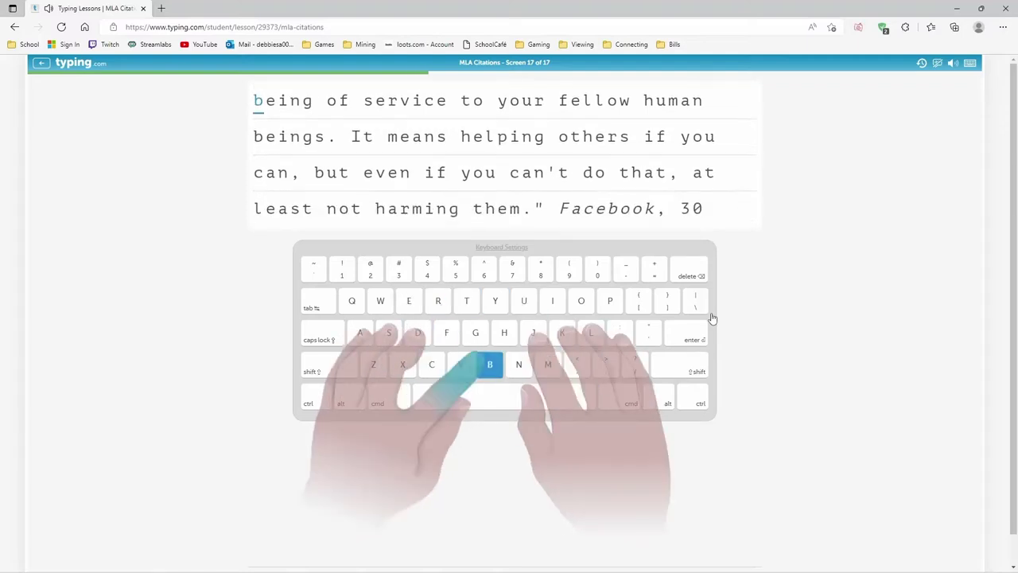
pyautogui.write('g')
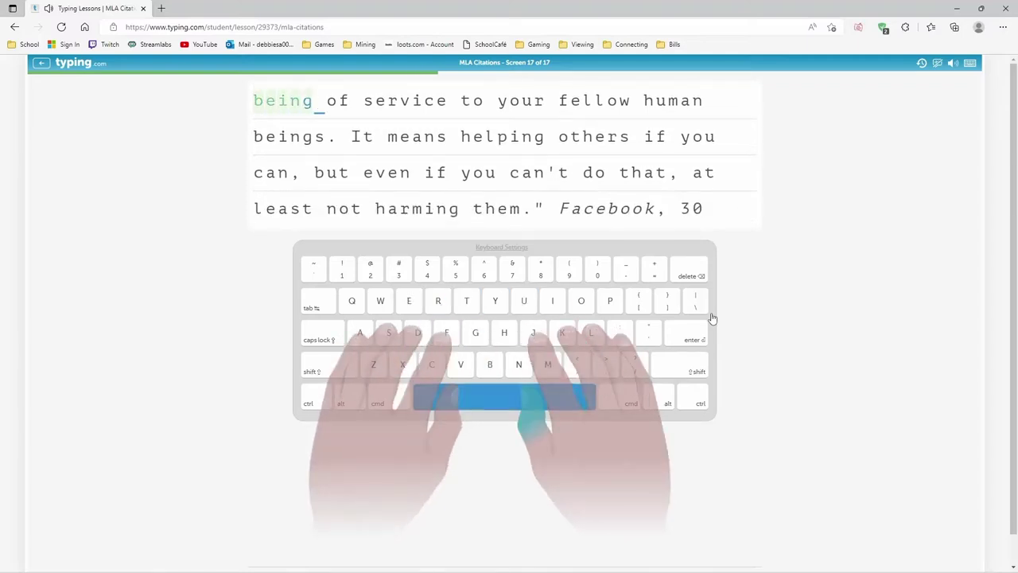
pyautogui.write(' of ser')
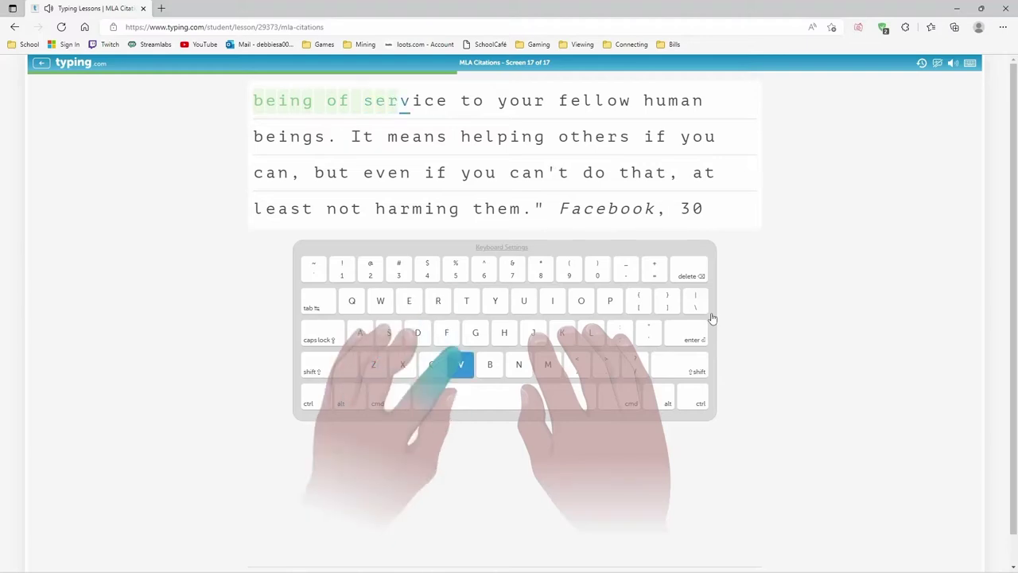
pyautogui.write('vice to you')
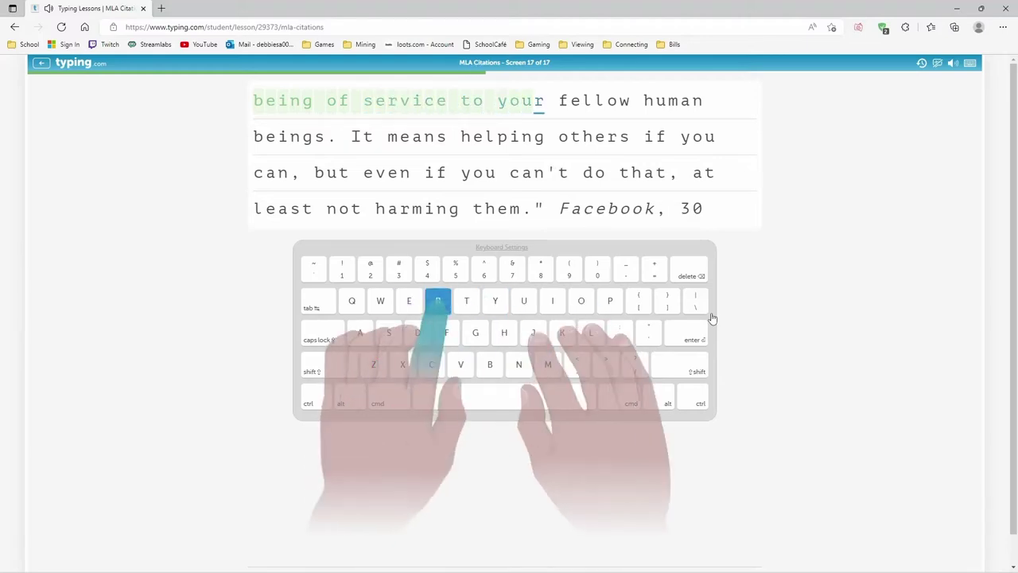
pyautogui.write('r fellow ')
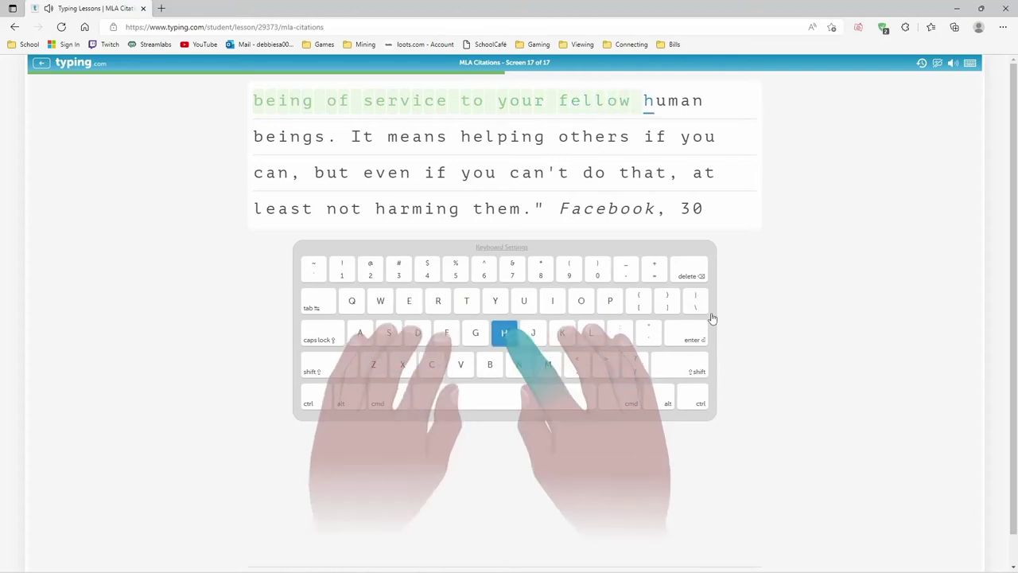
pyautogui.write('human being')
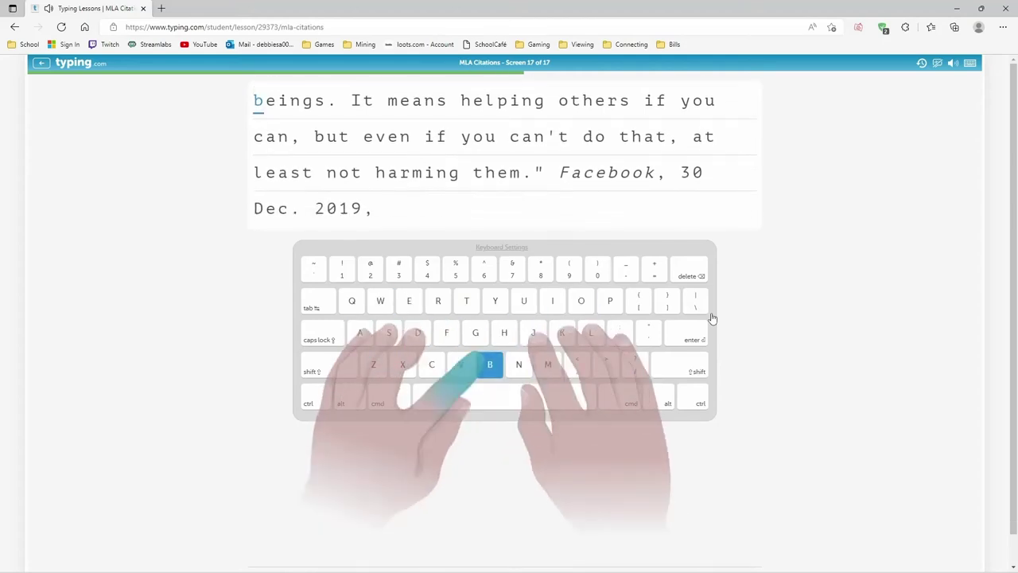
pyautogui.write('s. ')
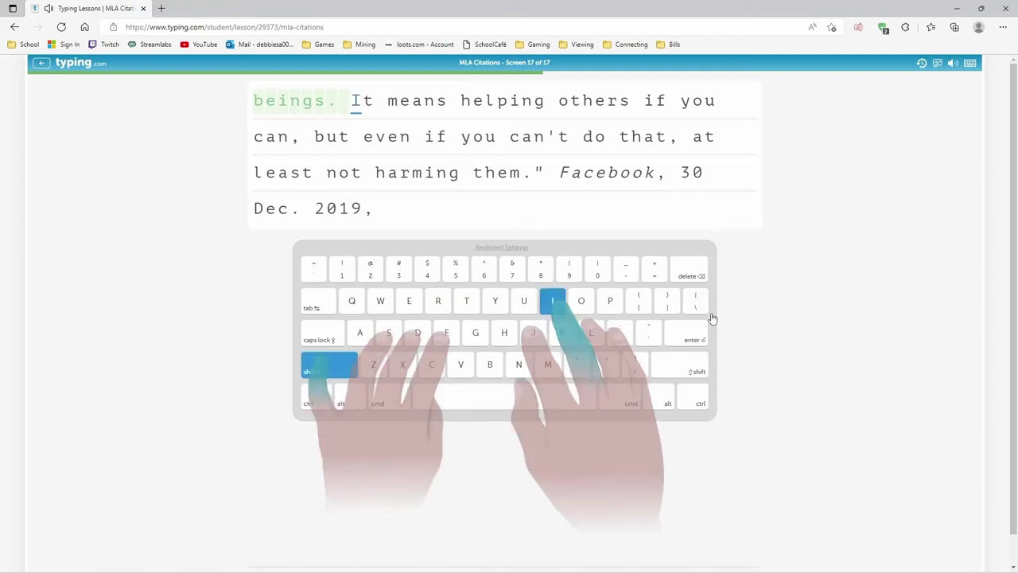
pyautogui.write('It means')
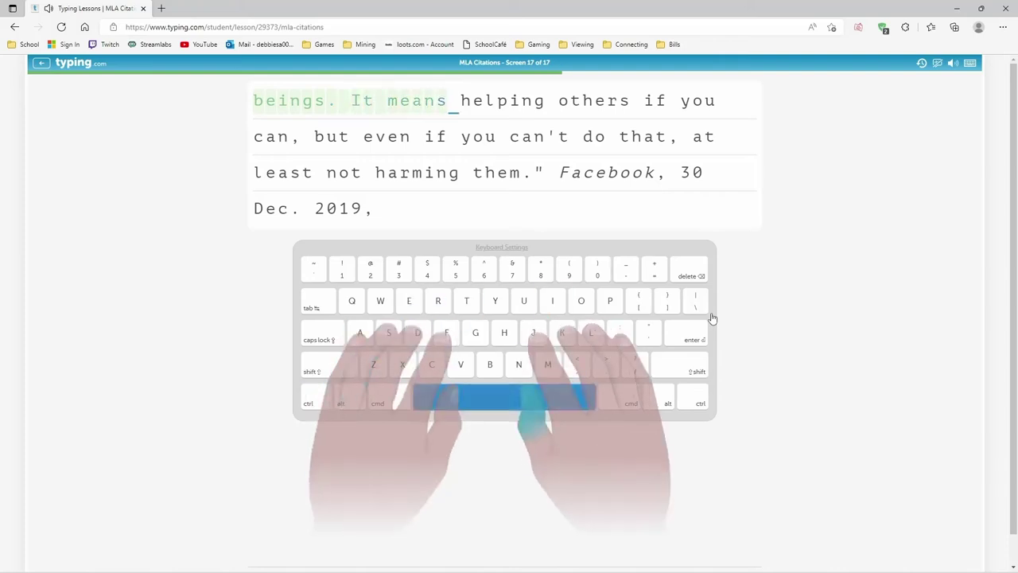
pyautogui.write(' help')
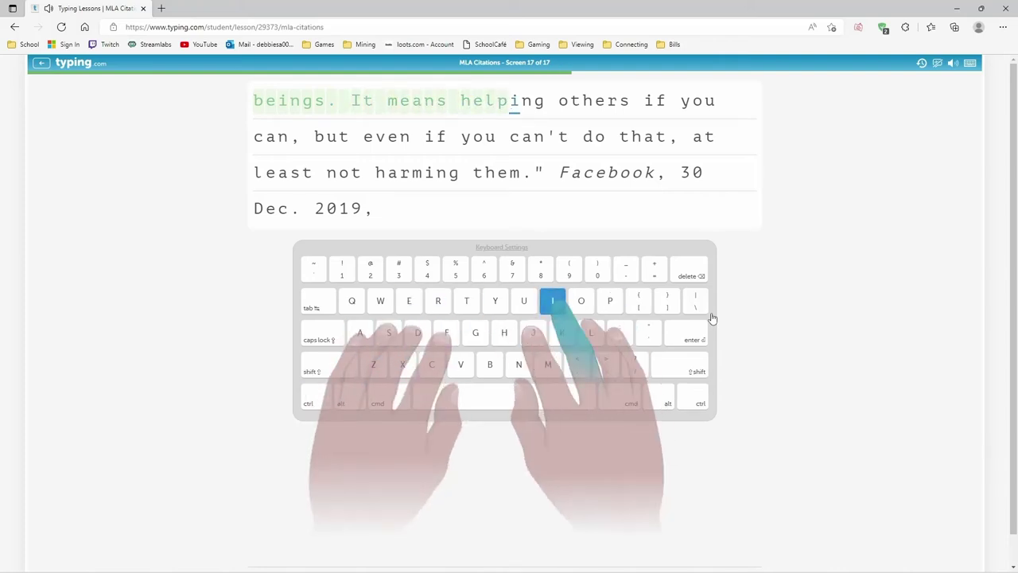
pyautogui.write('ing o')
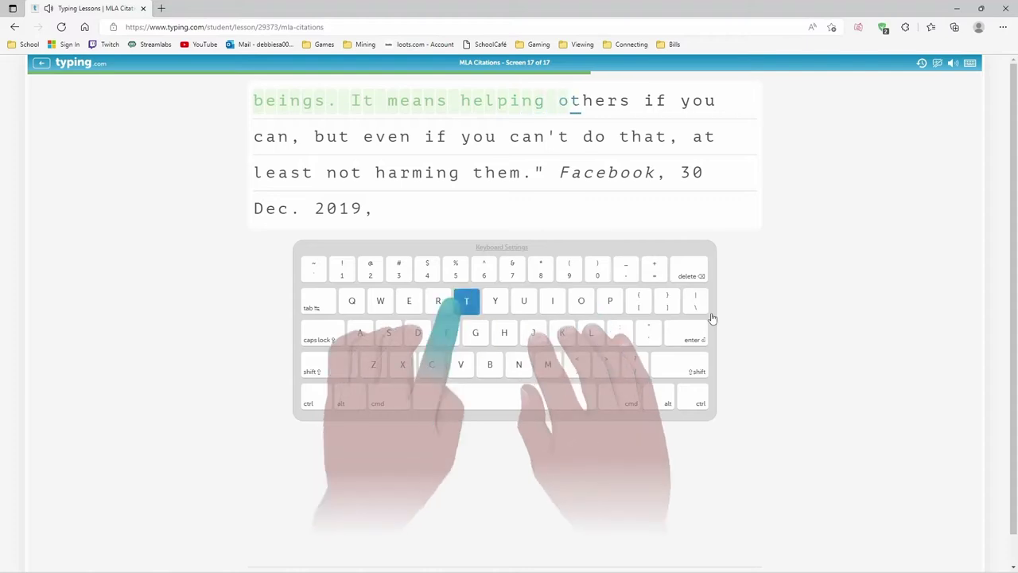
pyautogui.write('thers if ')
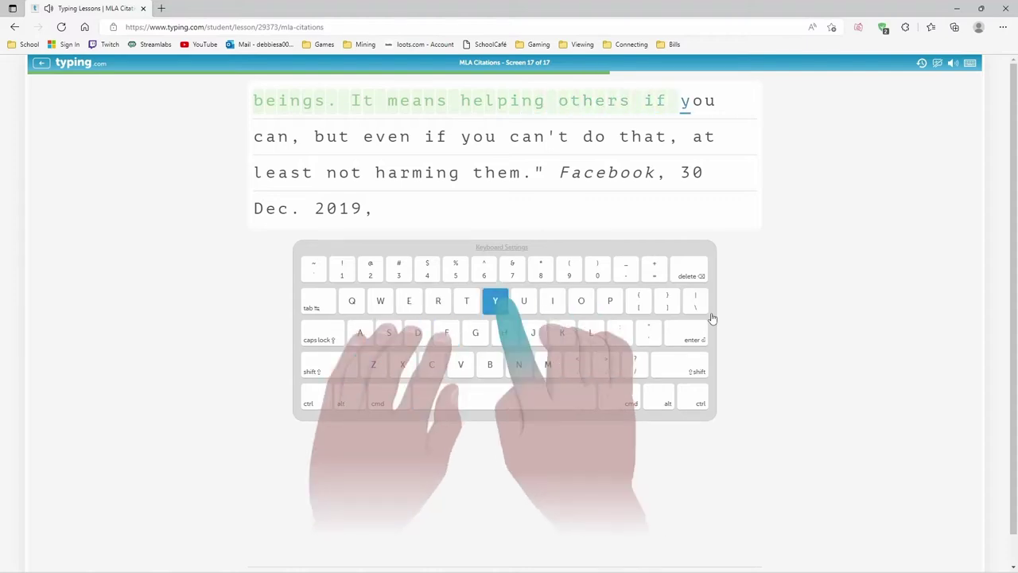
pyautogui.write('you can,')
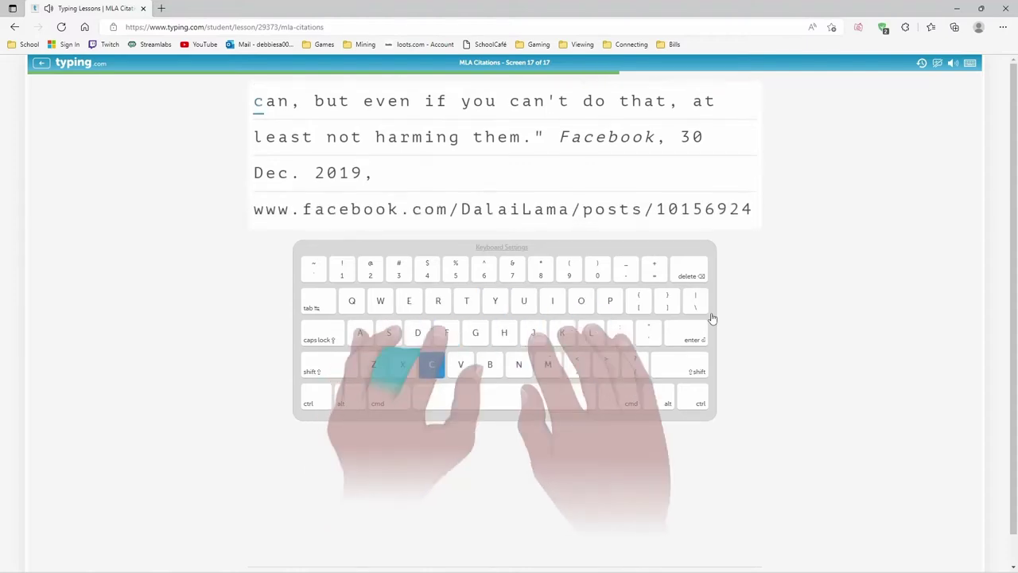
pyautogui.write(' but')
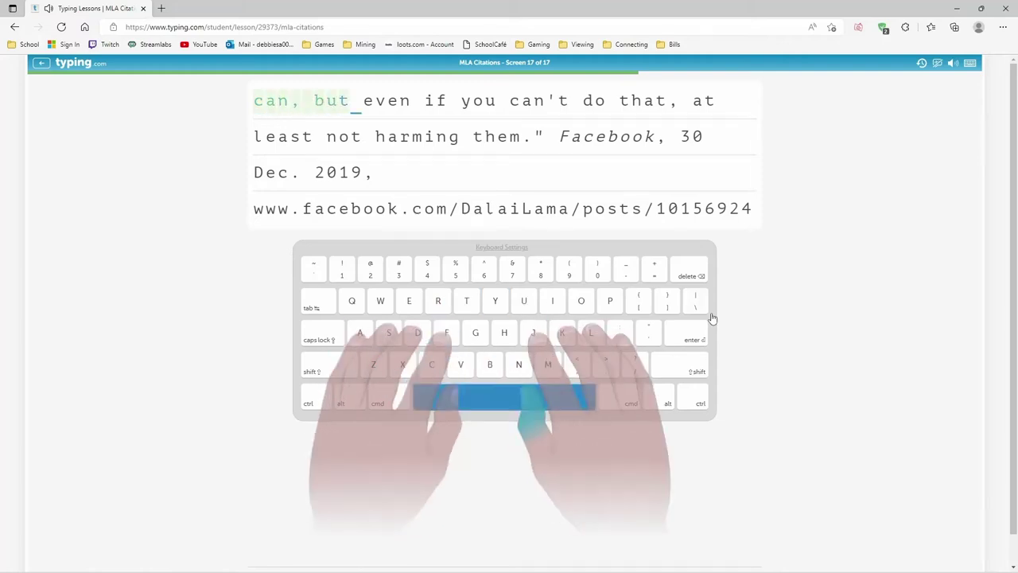
pyautogui.write(' even if ')
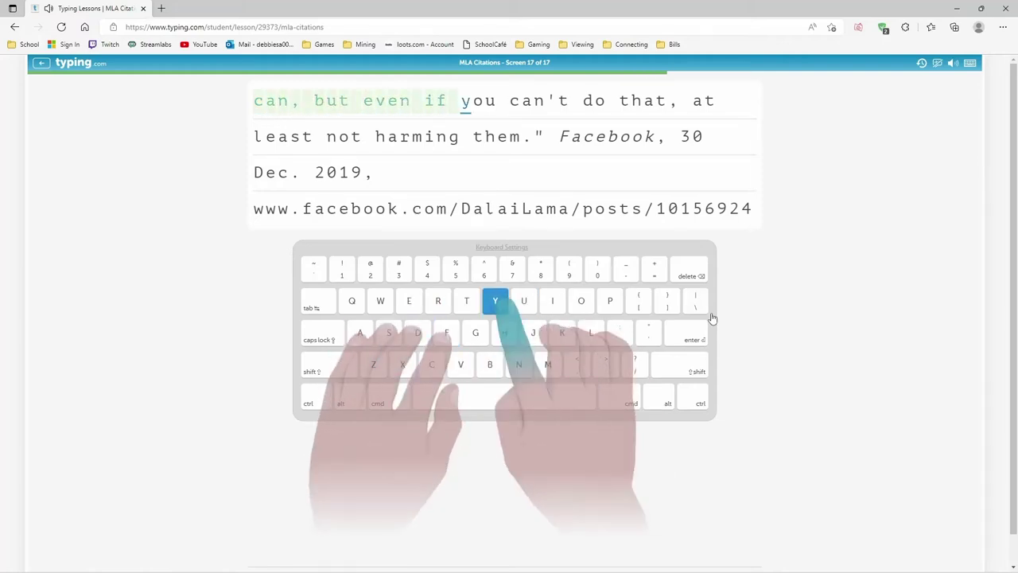
pyautogui.write("you can't ")
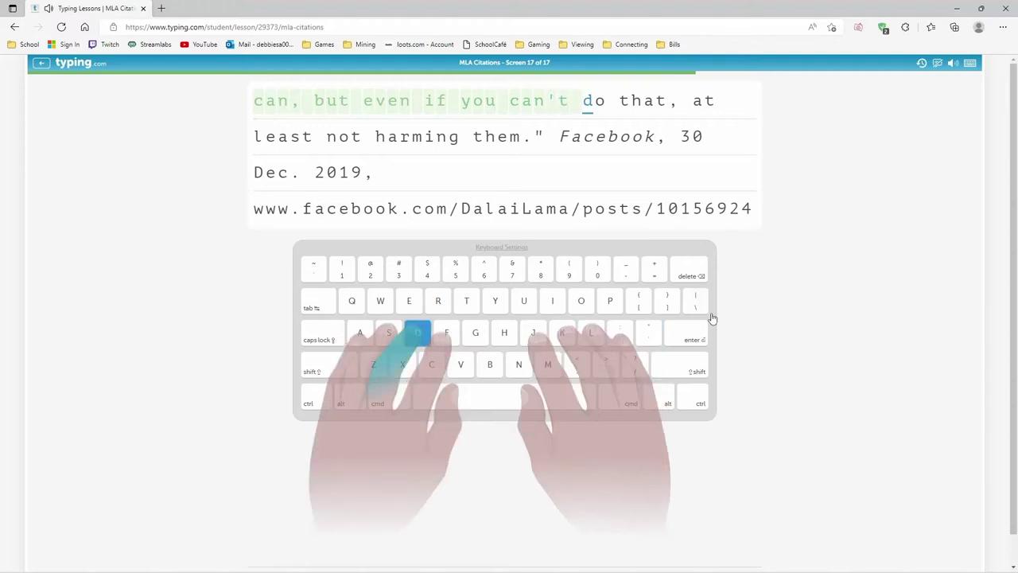
pyautogui.write('do that.')
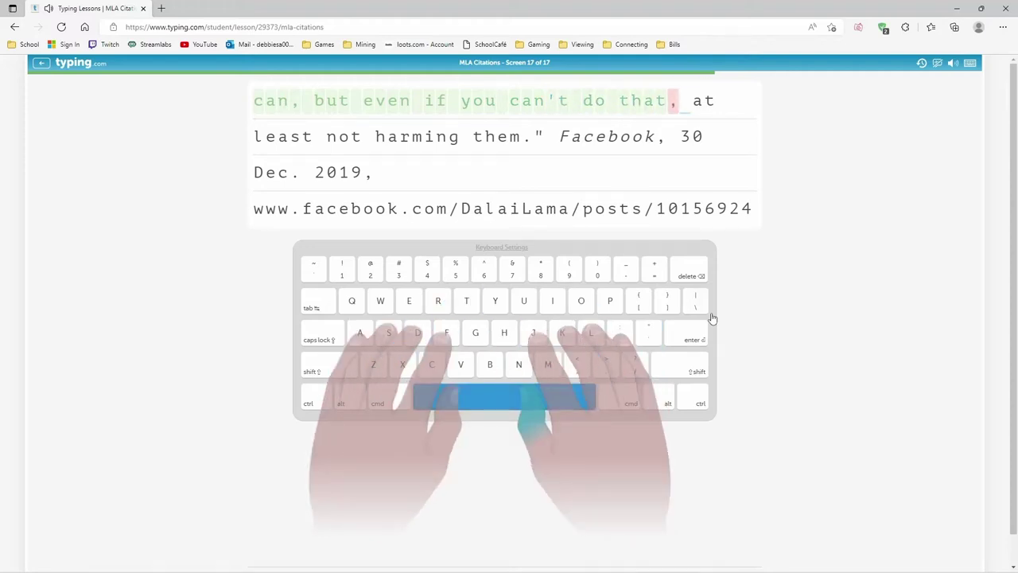
pyautogui.write(' at ')
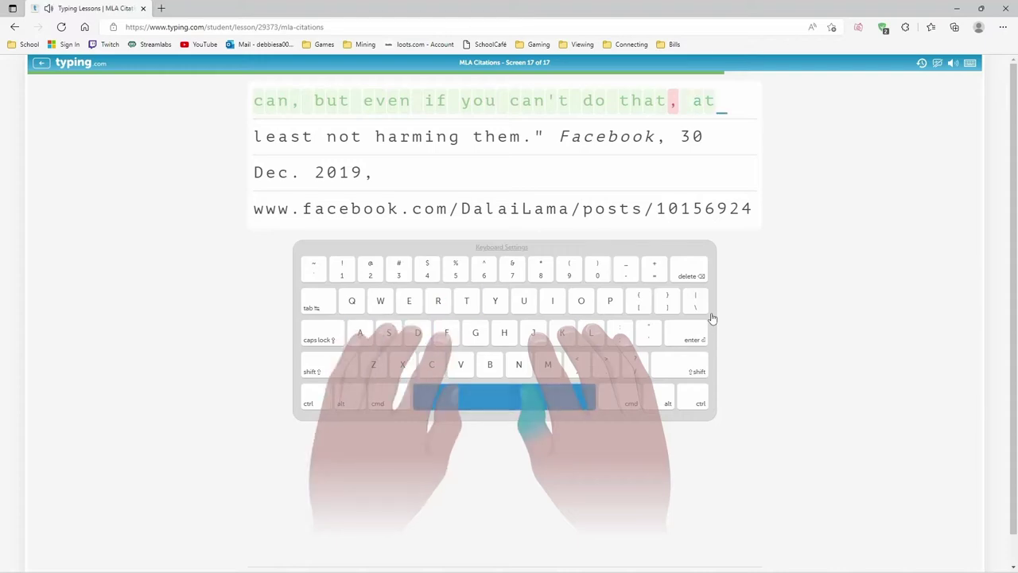
pyautogui.write('least not')
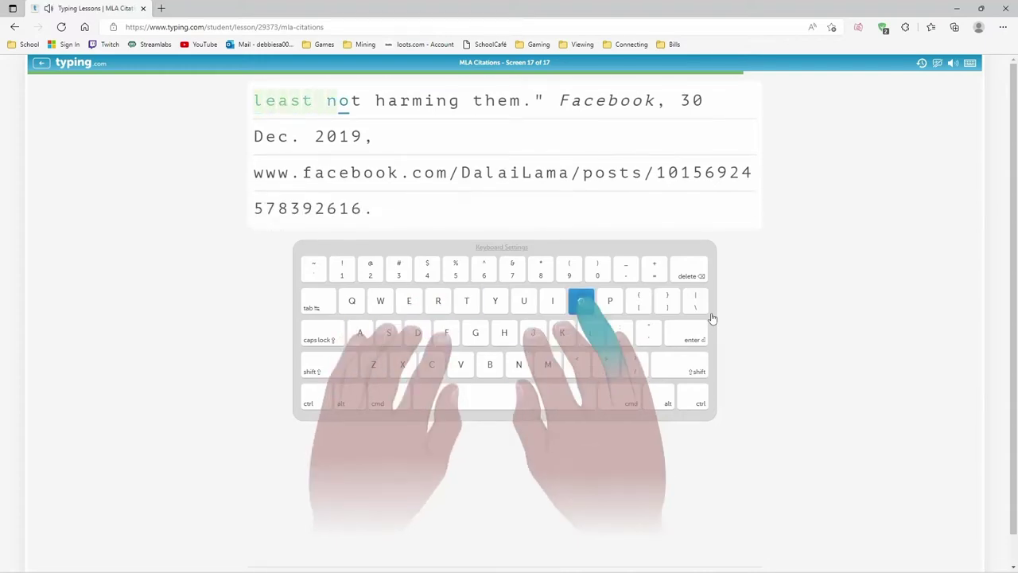
pyautogui.write(' harmin')
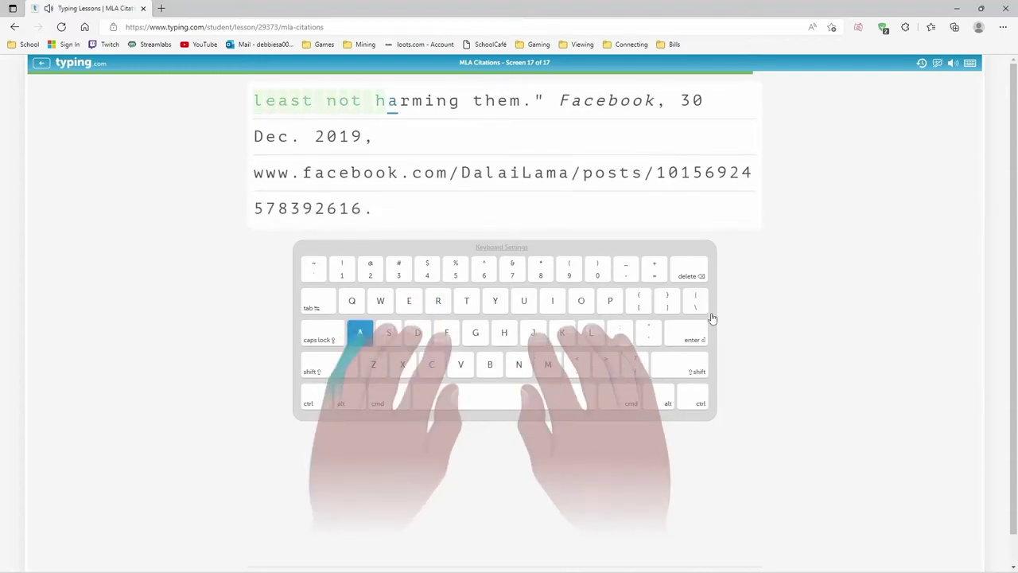
pyautogui.write("g them.'")
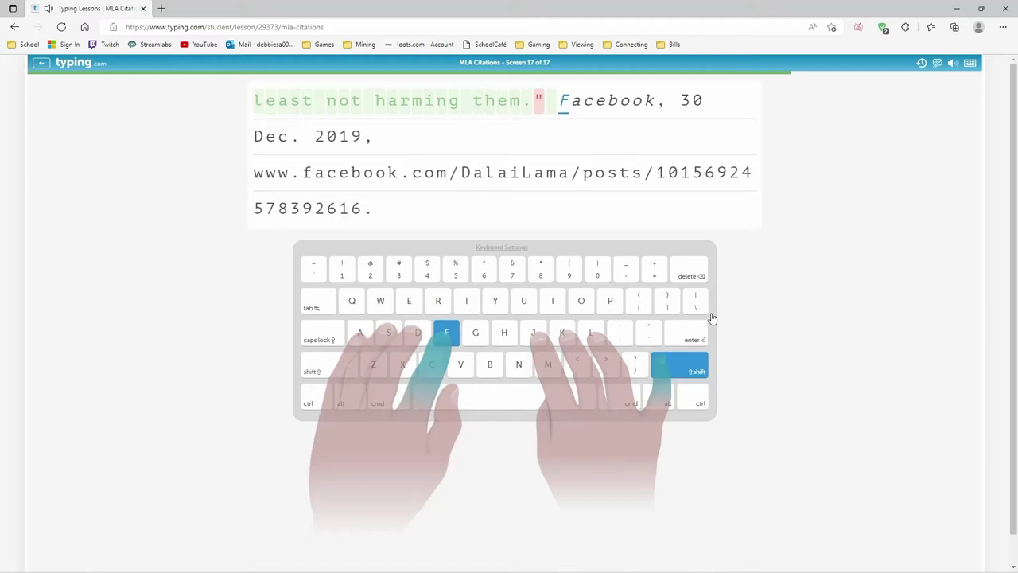
pyautogui.write(' facebook')
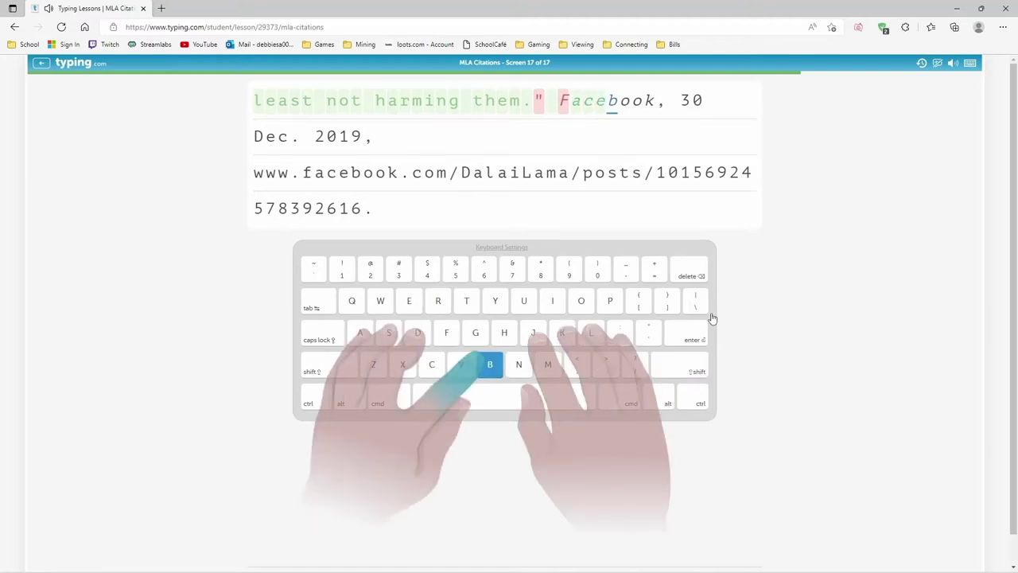
pyautogui.write(', ')
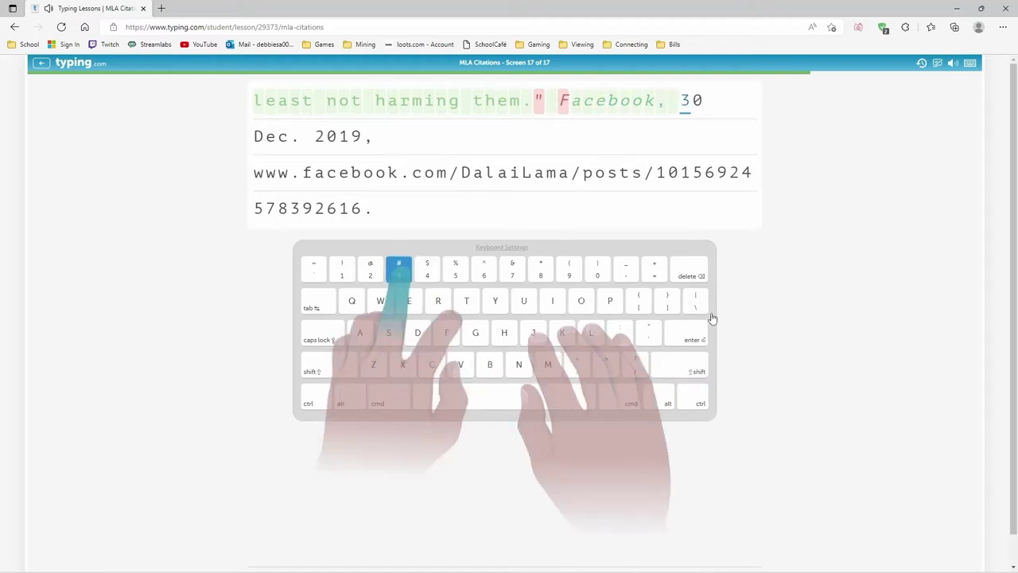
pyautogui.write('30 ')
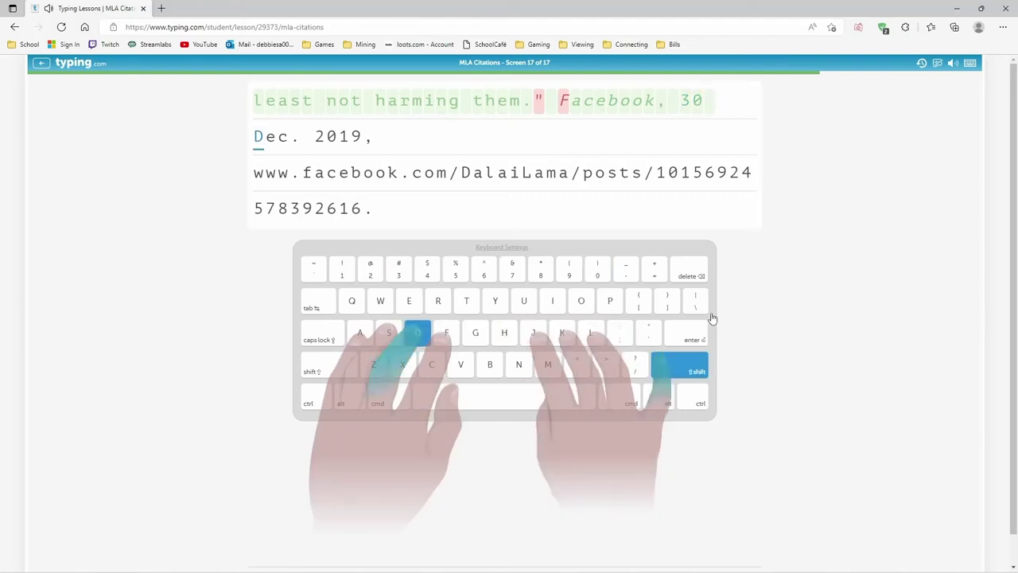
pyautogui.write('Dec')
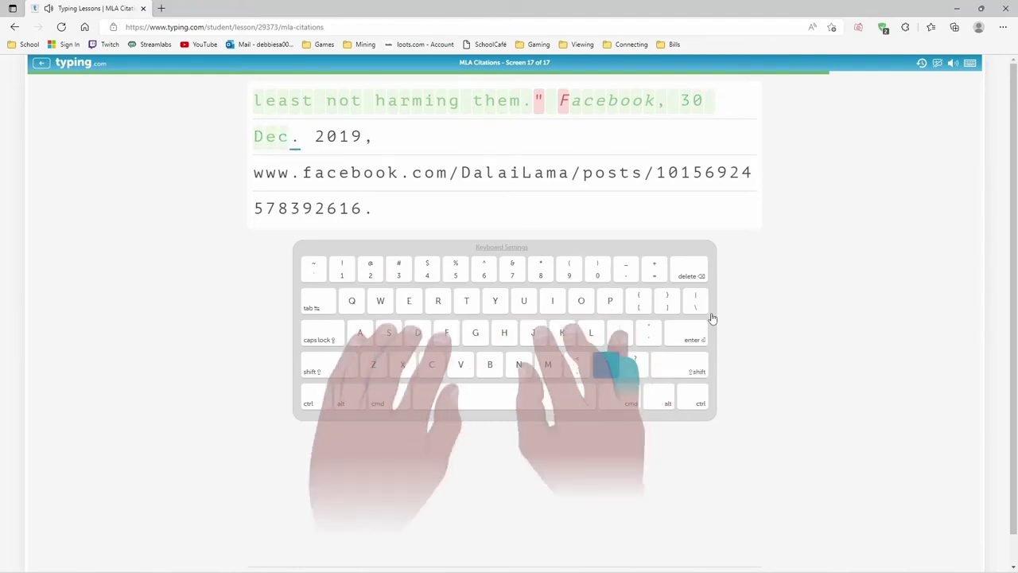
pyautogui.write('. ')
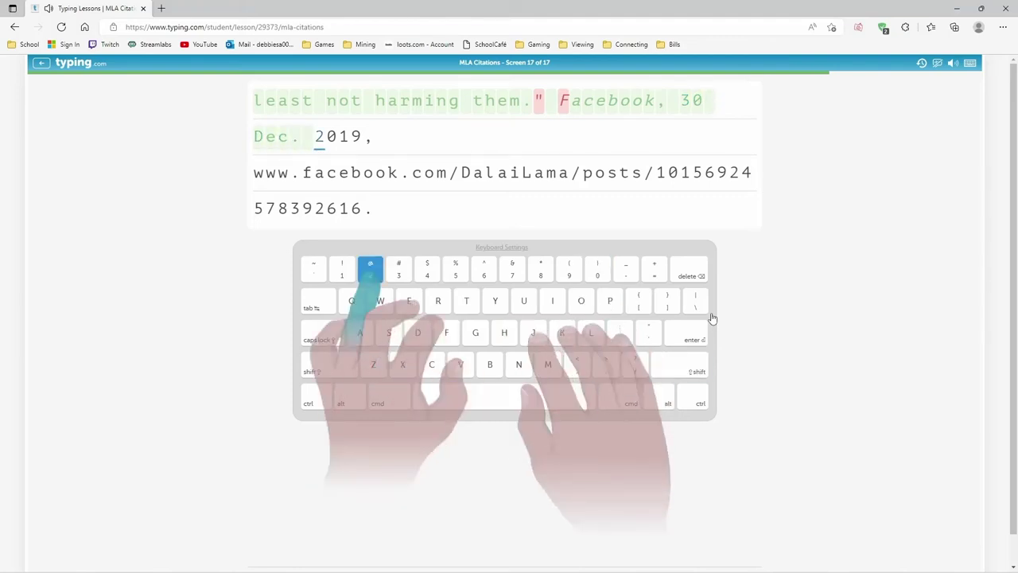
pyautogui.write('2019')
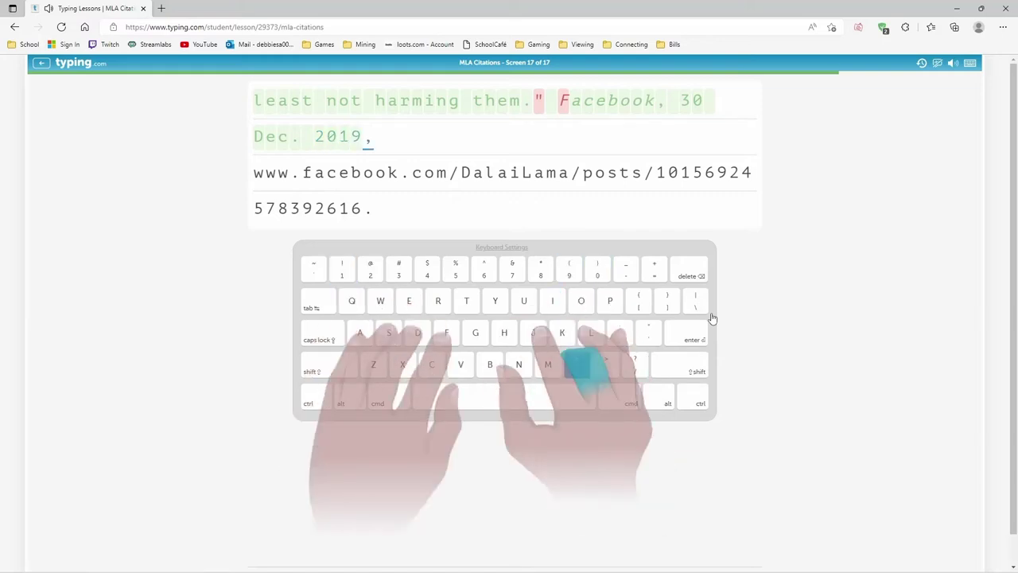
pyautogui.write(', www.face')
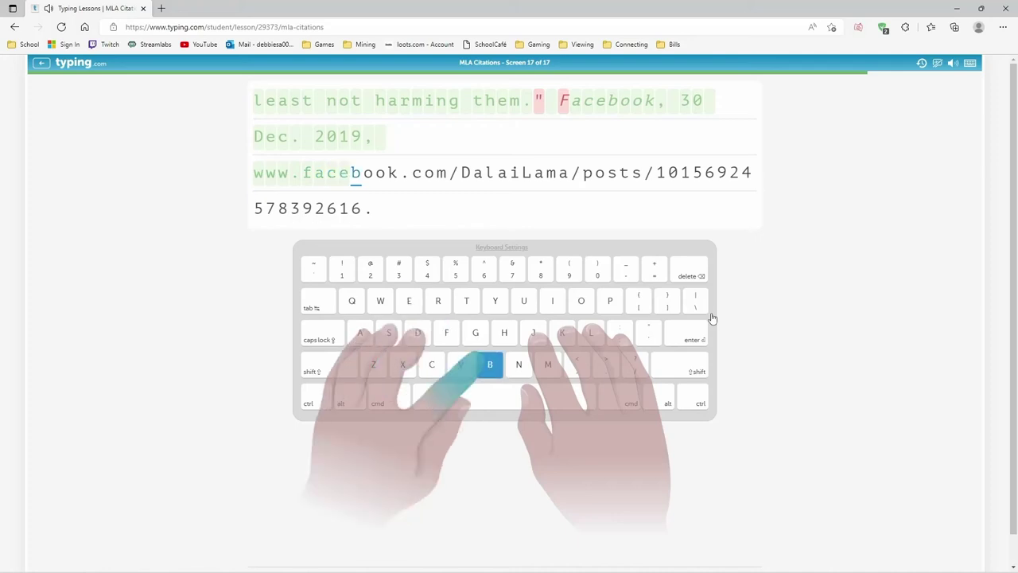
pyautogui.write('book')
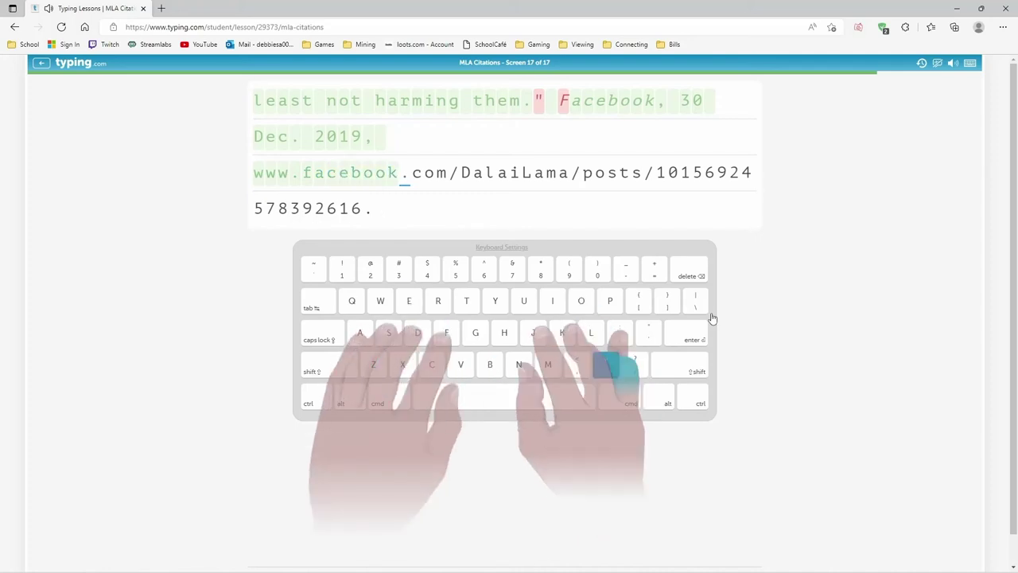
pyautogui.write('.com')
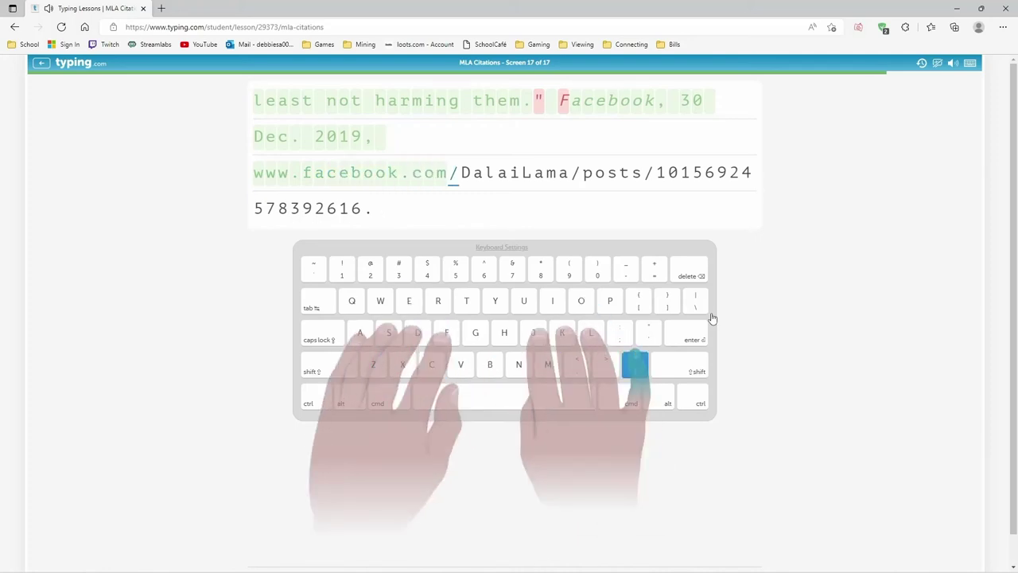
pyautogui.write('/')
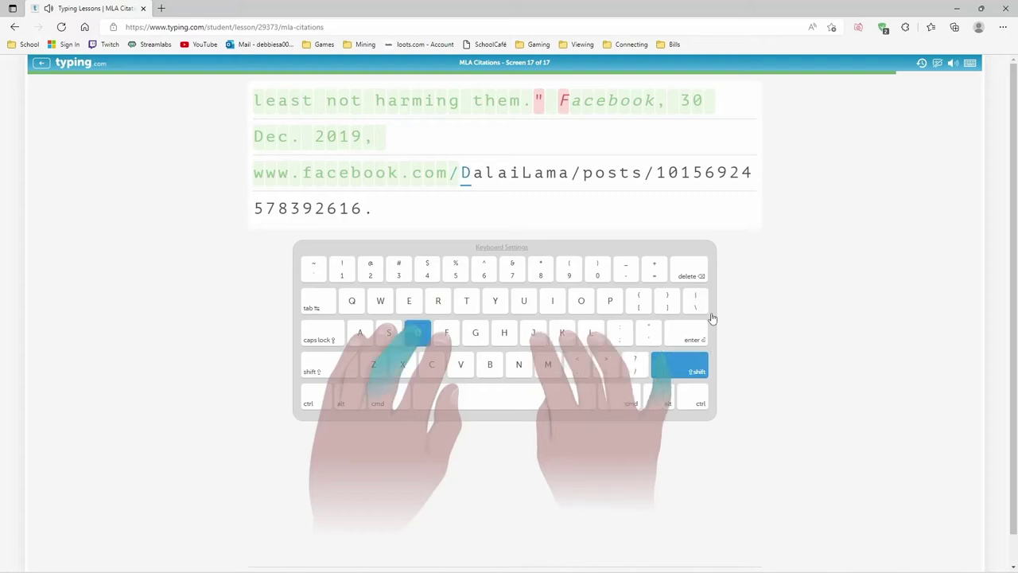
pyautogui.write('Dalai')
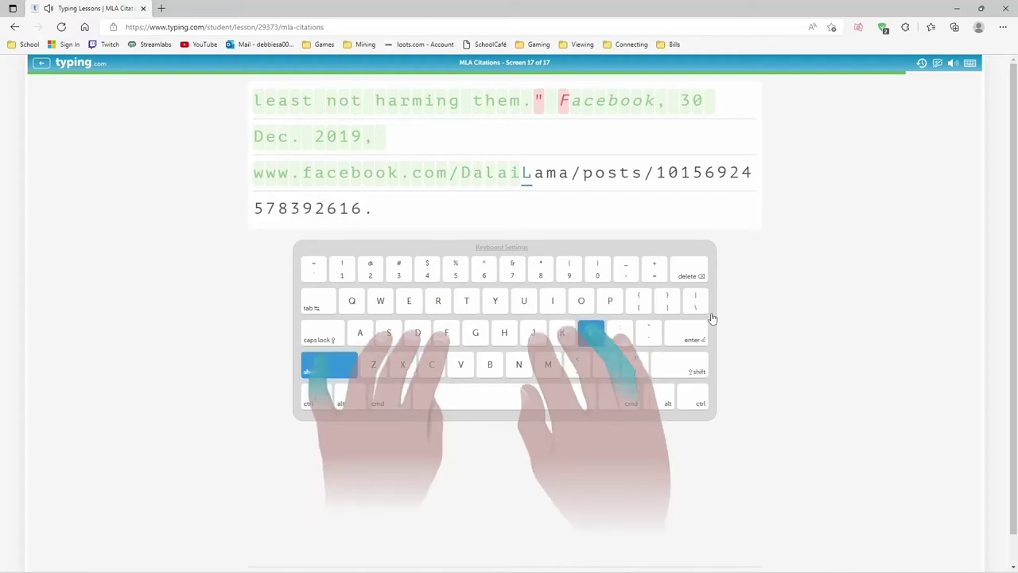
pyautogui.write('Lama')
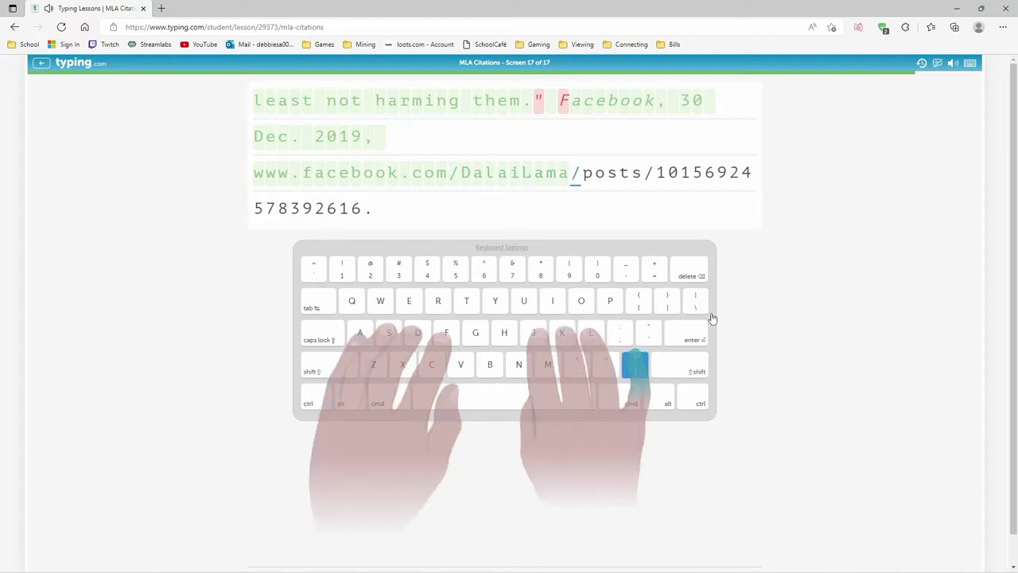
pyautogui.write('/post')
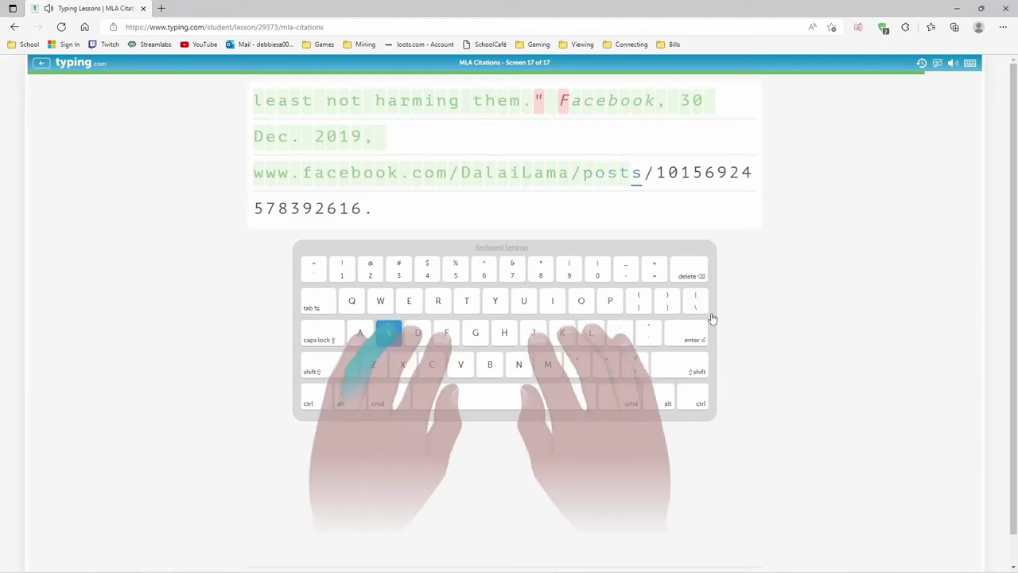
pyautogui.write('s/1014')
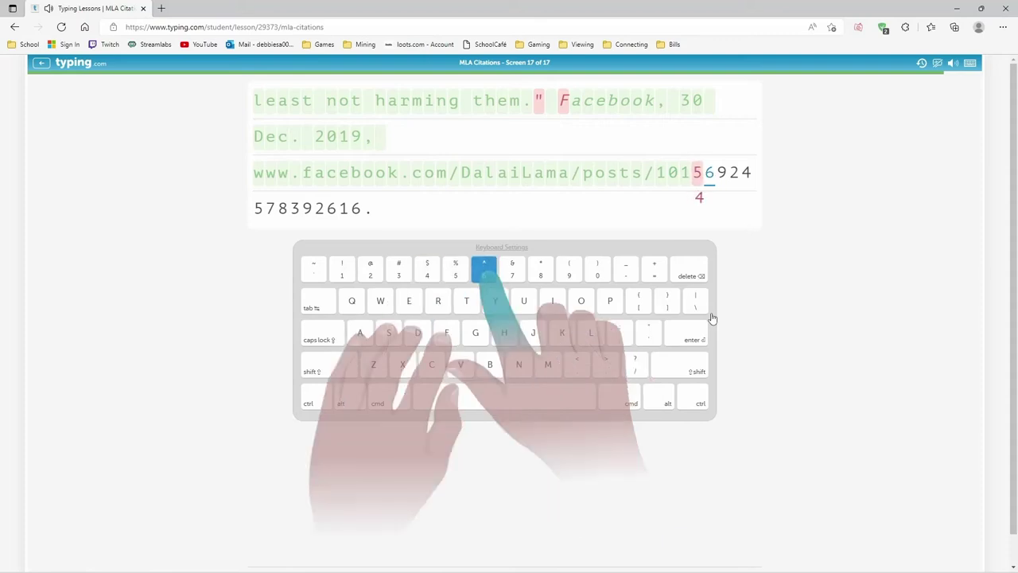
pyautogui.write('6')
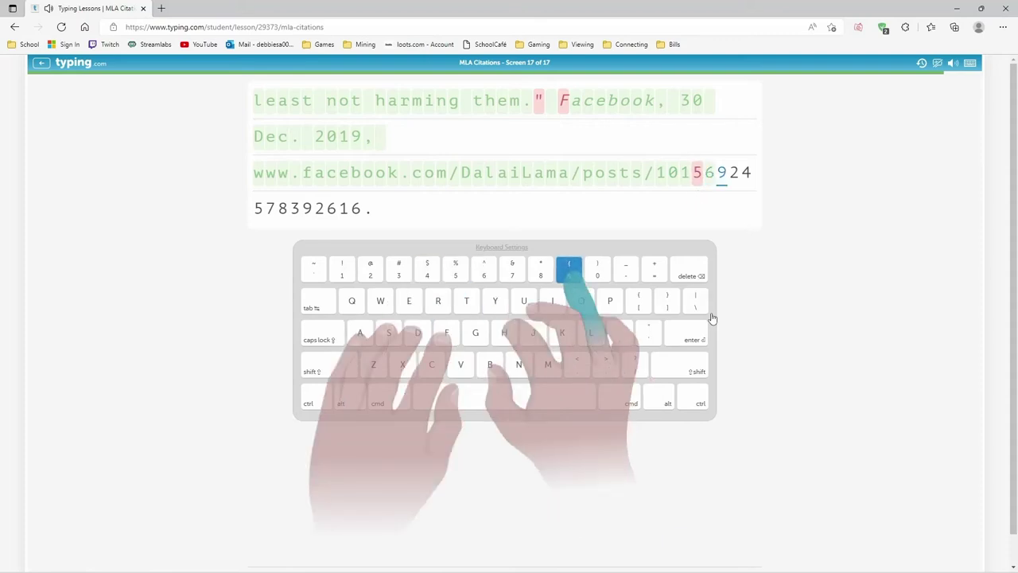
pyautogui.write('9')
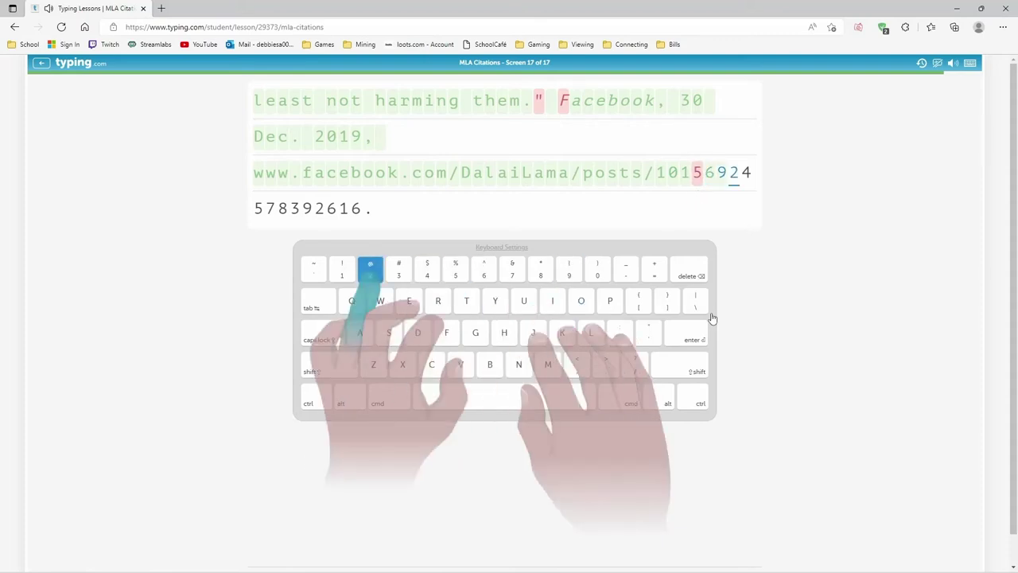
pyautogui.write('2')
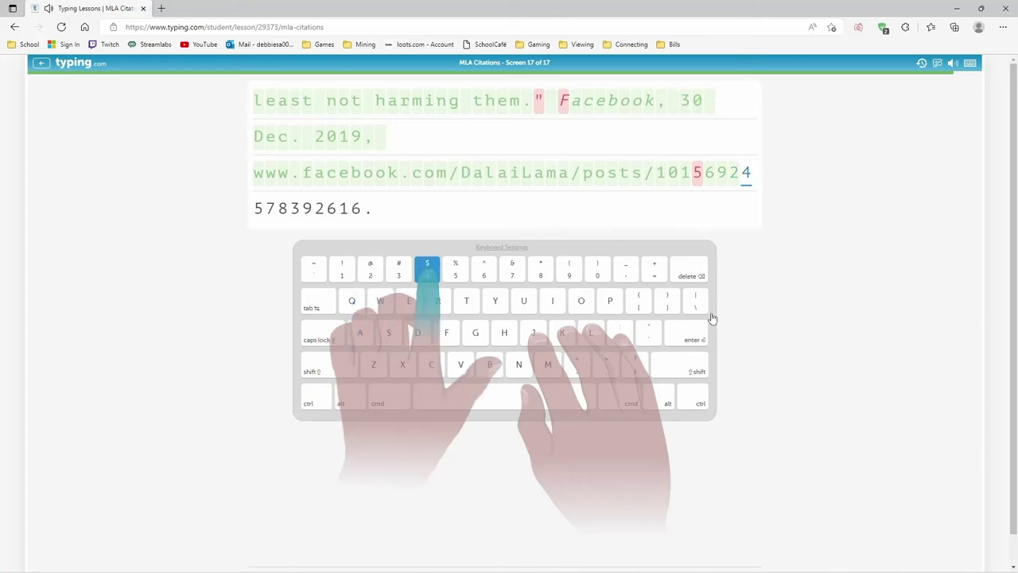
pyautogui.write('4 5')
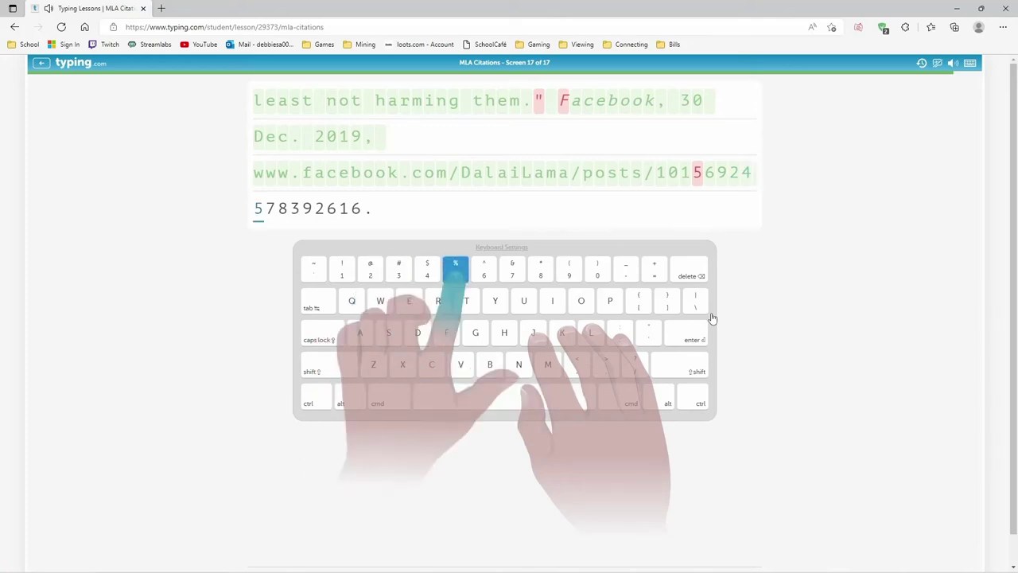
pyautogui.write('78')
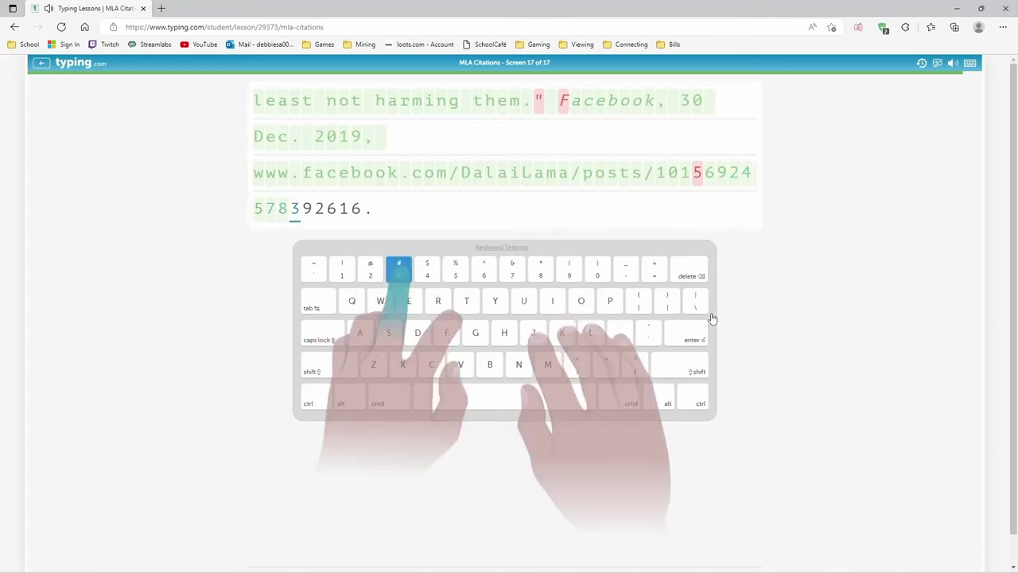
pyautogui.write('39')
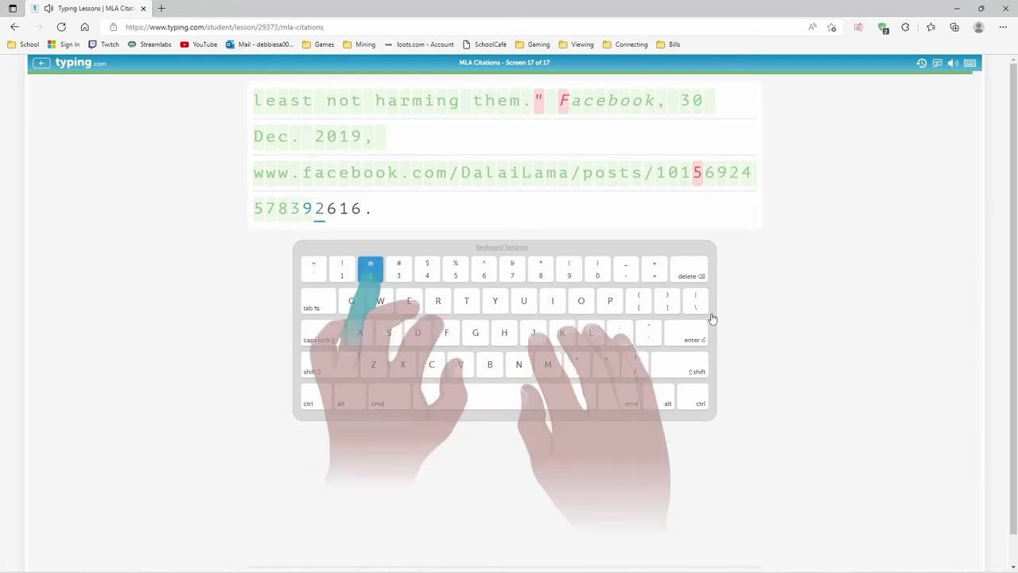
pyautogui.write('2')
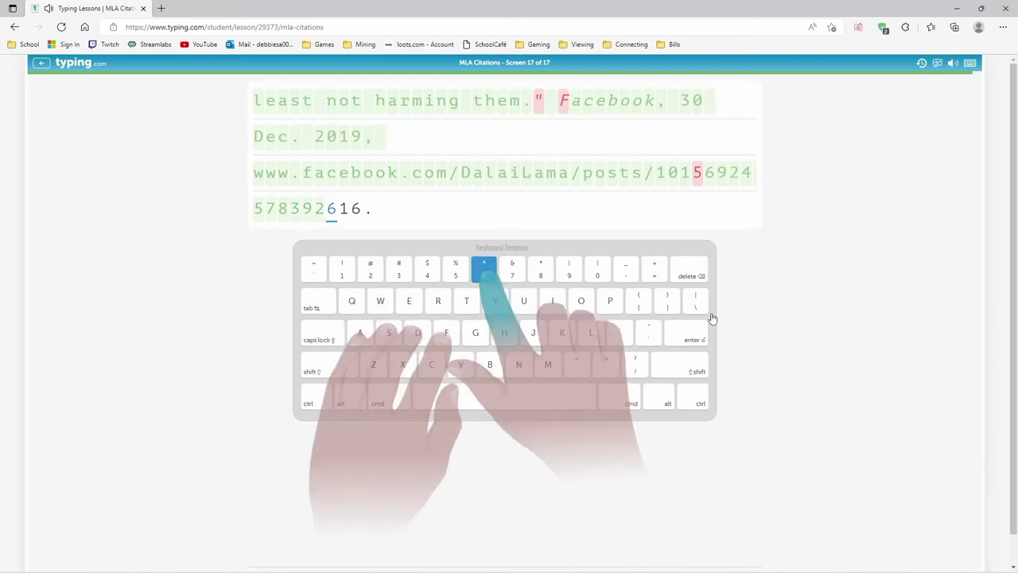
pyautogui.write('6')
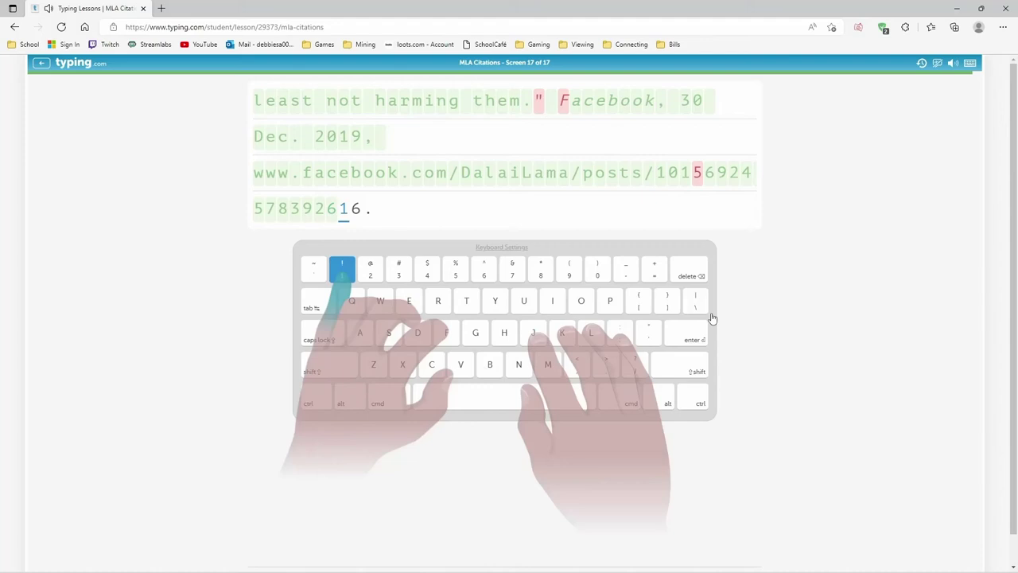
pyautogui.write('16.')
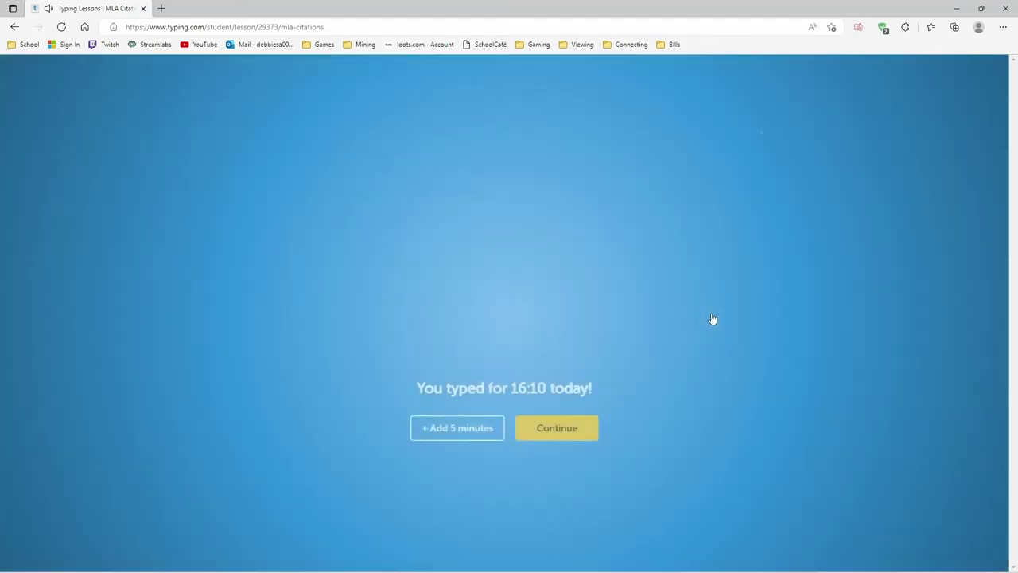